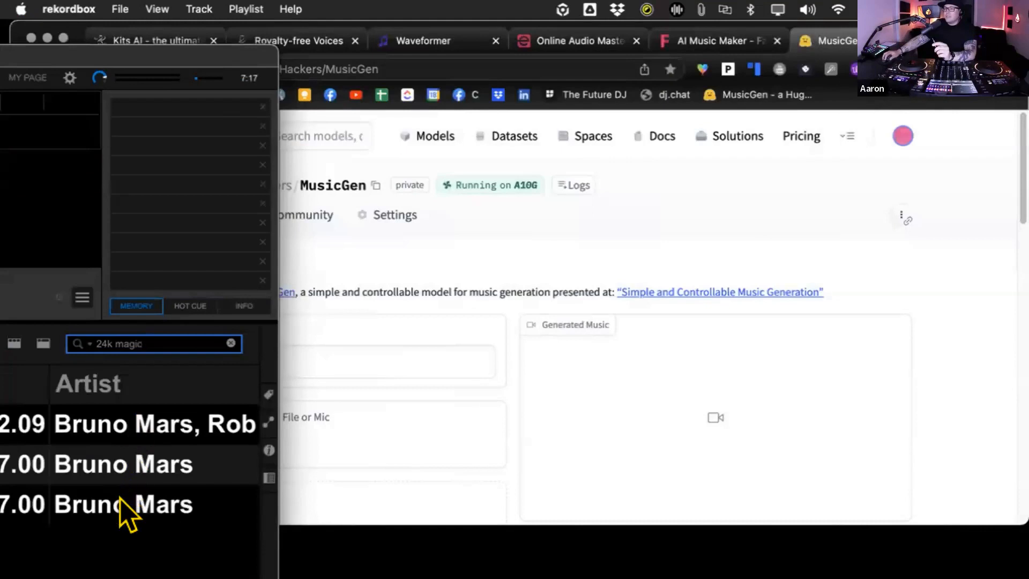
- Use the third Bruno Mars track found under "24k magic" in rekordbox as the melody file for MusicGen
drag(959, 35, 1011, 36)
scroll(298, 289, down, 5)
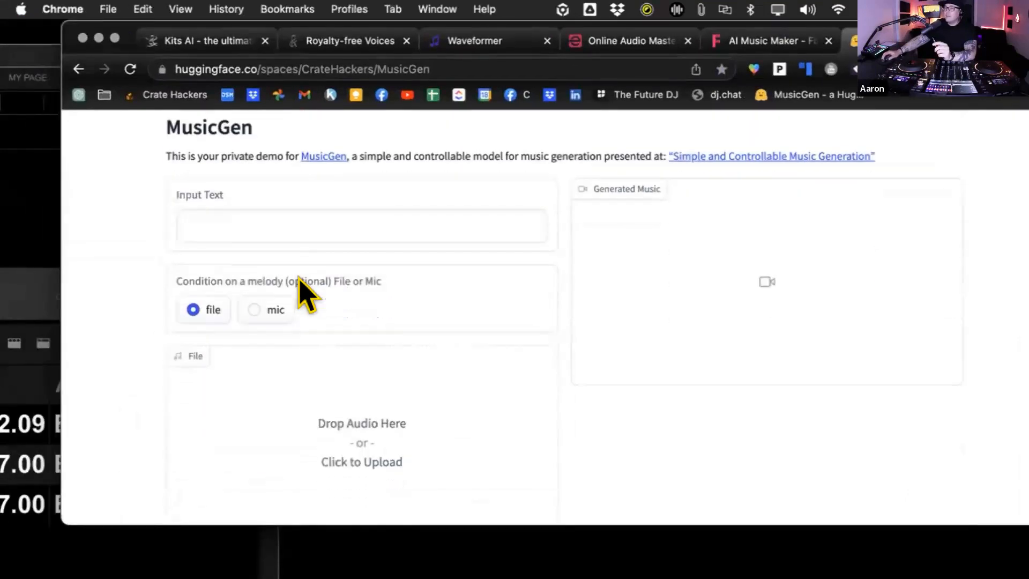
drag(86, 39, 345, 44)
drag(123, 504, 603, 415)
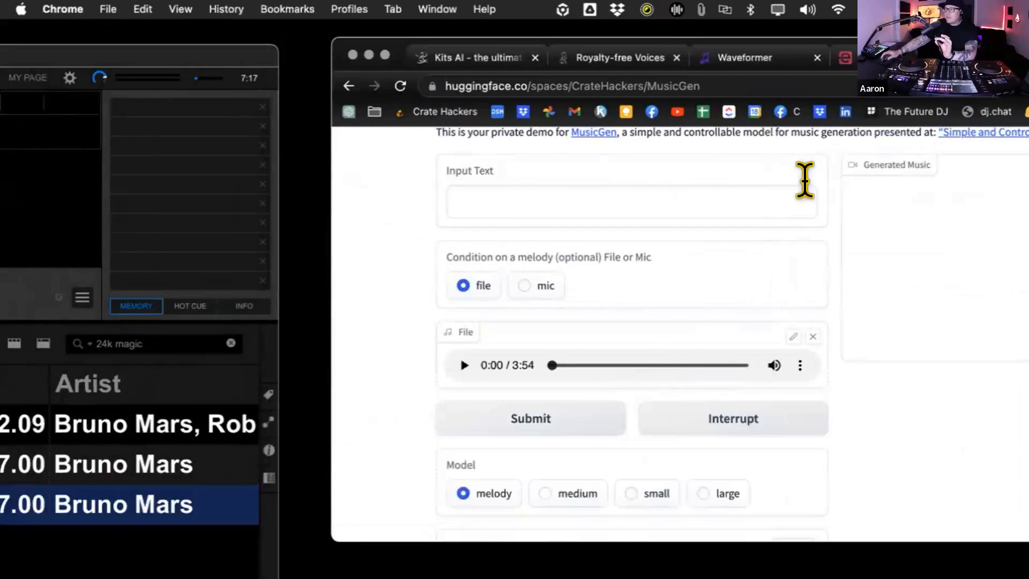
- Enter the prompt "Big Band meets Neo Soul" and generate a 10-second clip with the melody model
scroll(643, 257, up, 1)
click(521, 222)
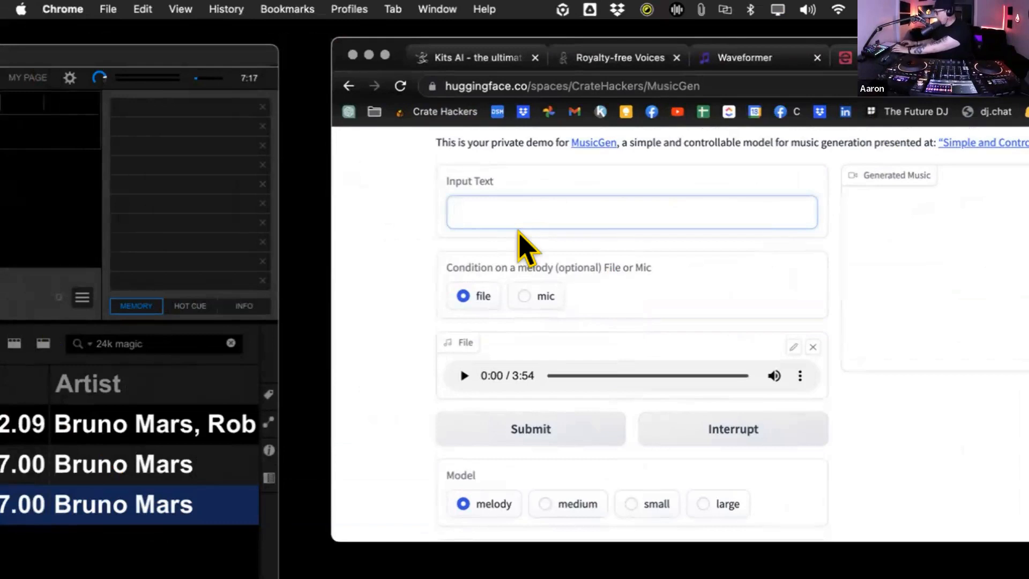
text(Big Ba)
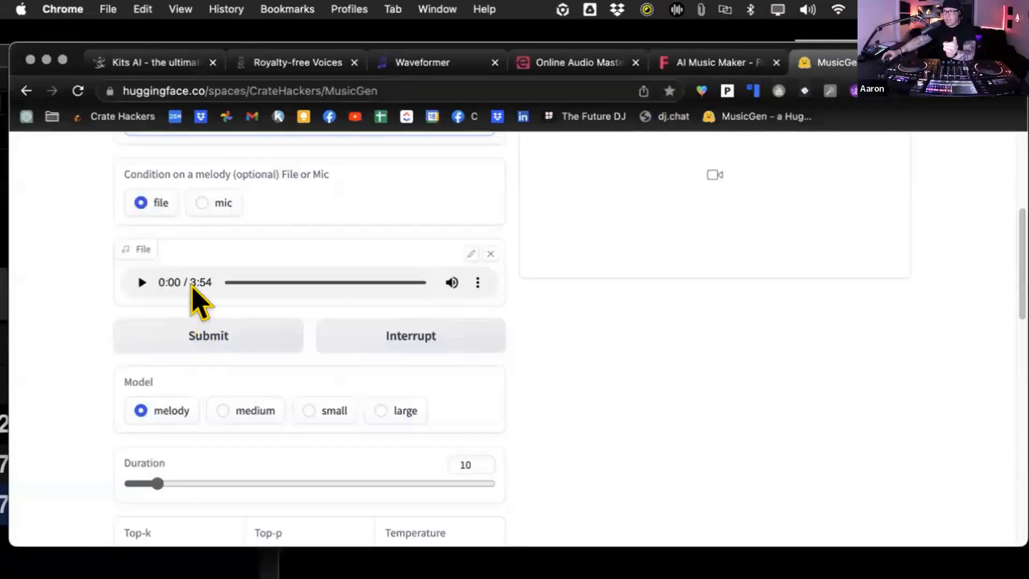
scroll(569, 413, up, 5)
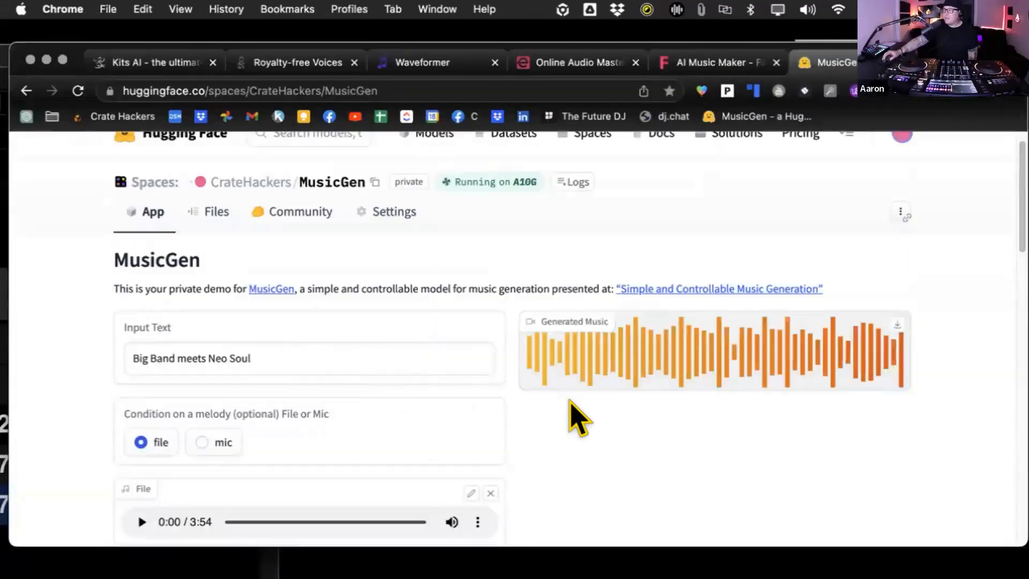
- Play and download the generated music clip, and bring the downloaded MP4 file over to rekordbox
mouse_move(549, 371)
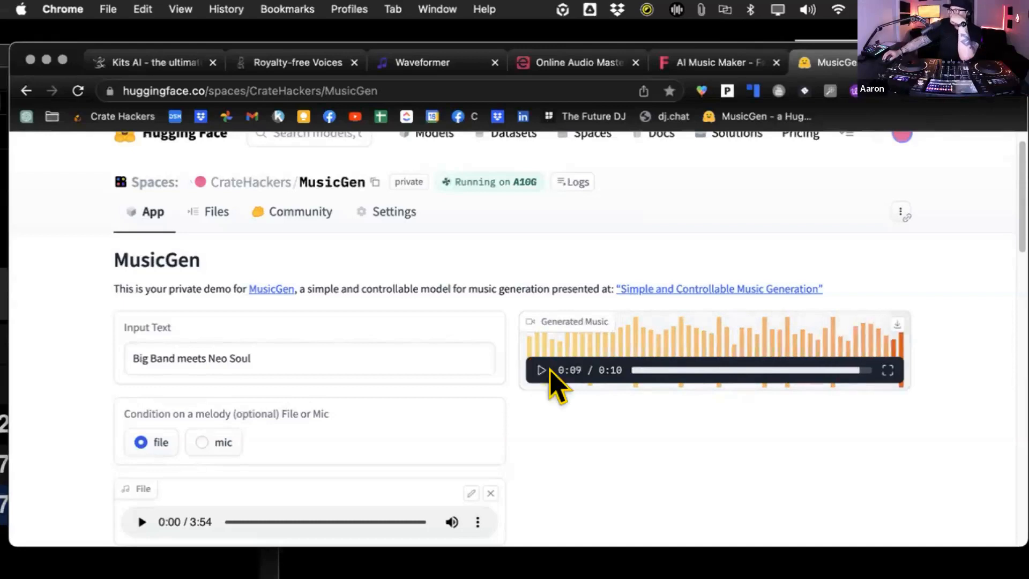
click(882, 319)
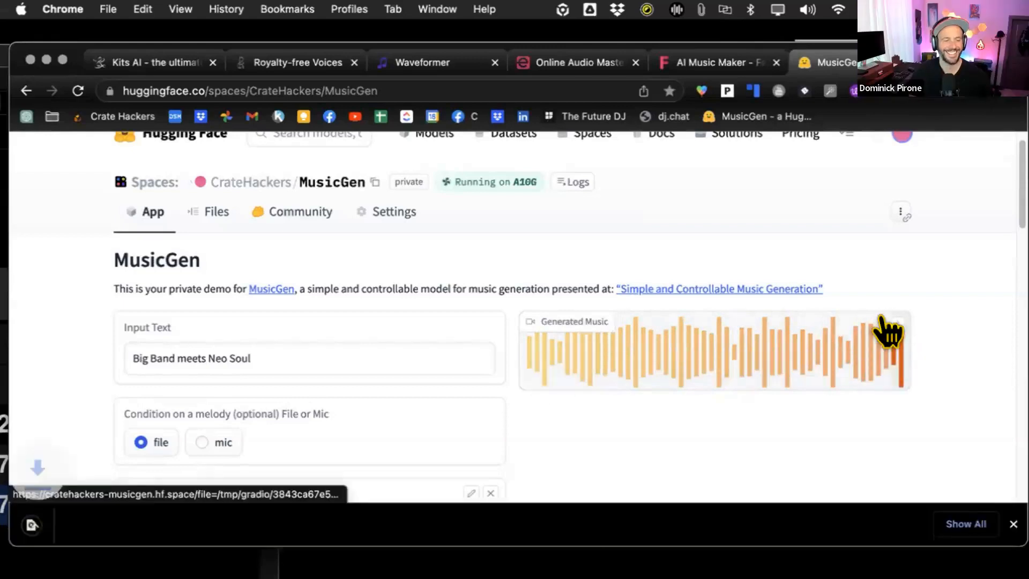
drag(80, 48, 624, 35)
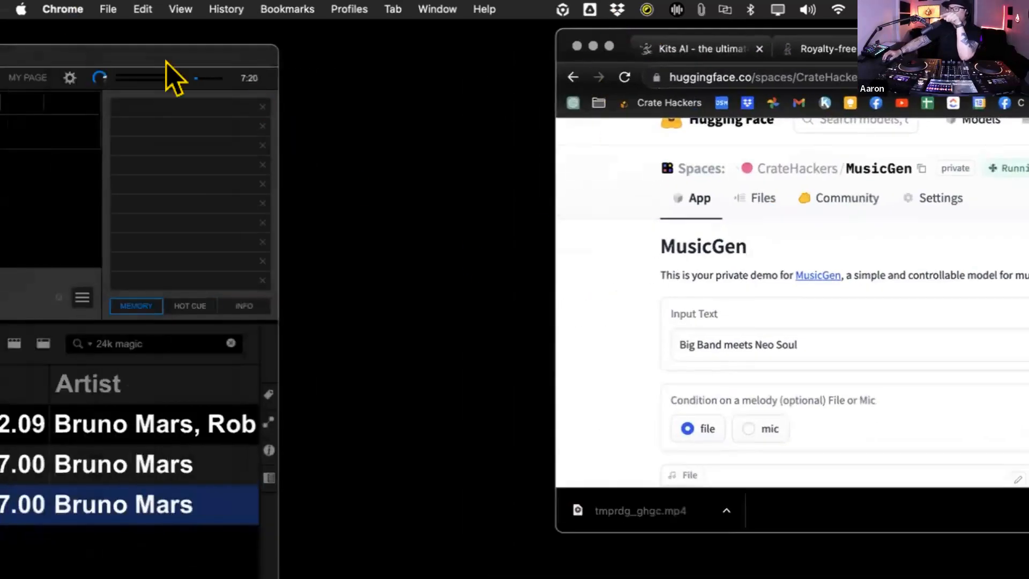
drag(42, 51, 399, 91)
drag(661, 513, 650, 50)
click(76, 275)
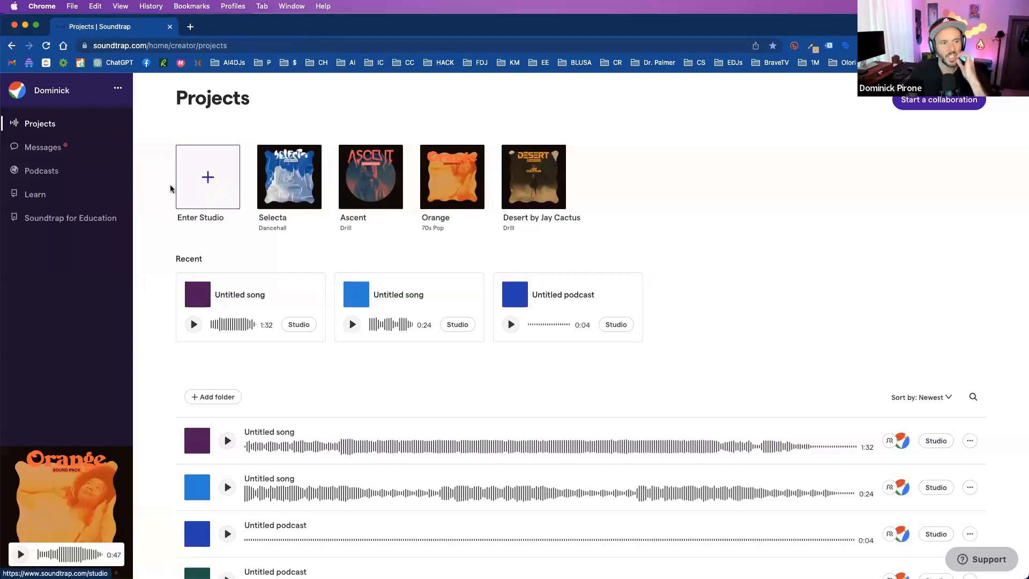
- Enter the Soundtrap studio and create a new music project from scratch
click(220, 170)
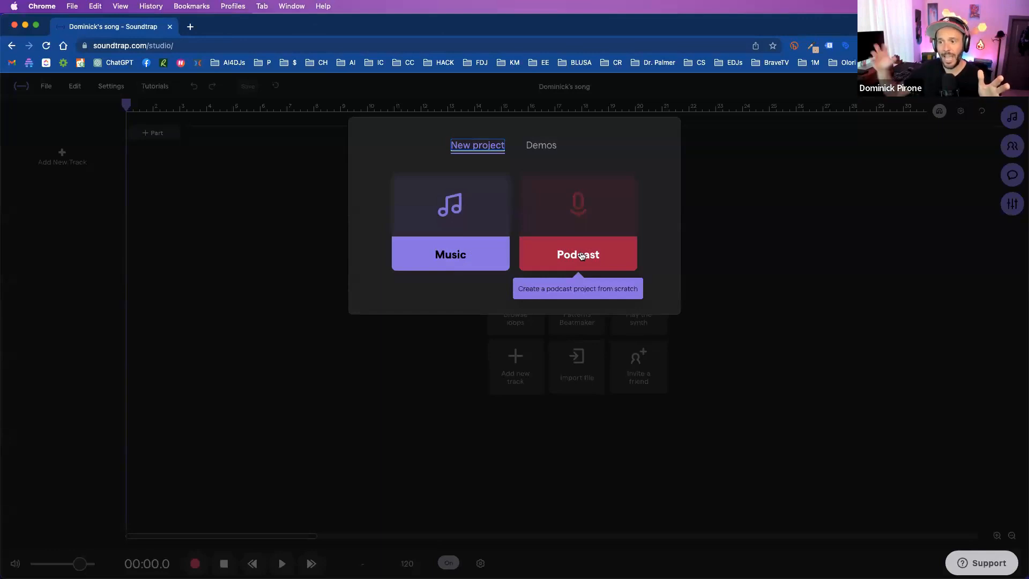
click(581, 256)
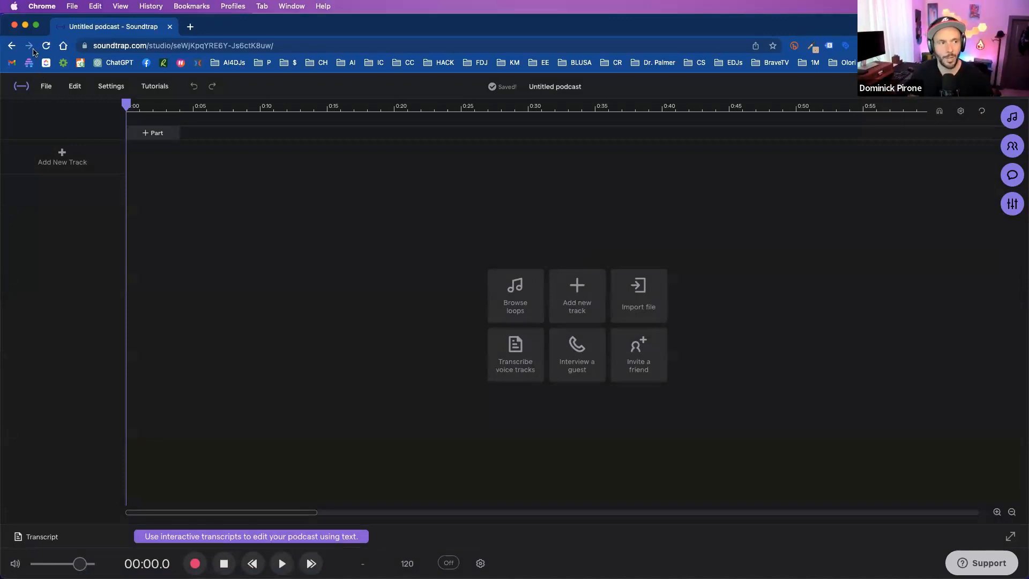
click(11, 47)
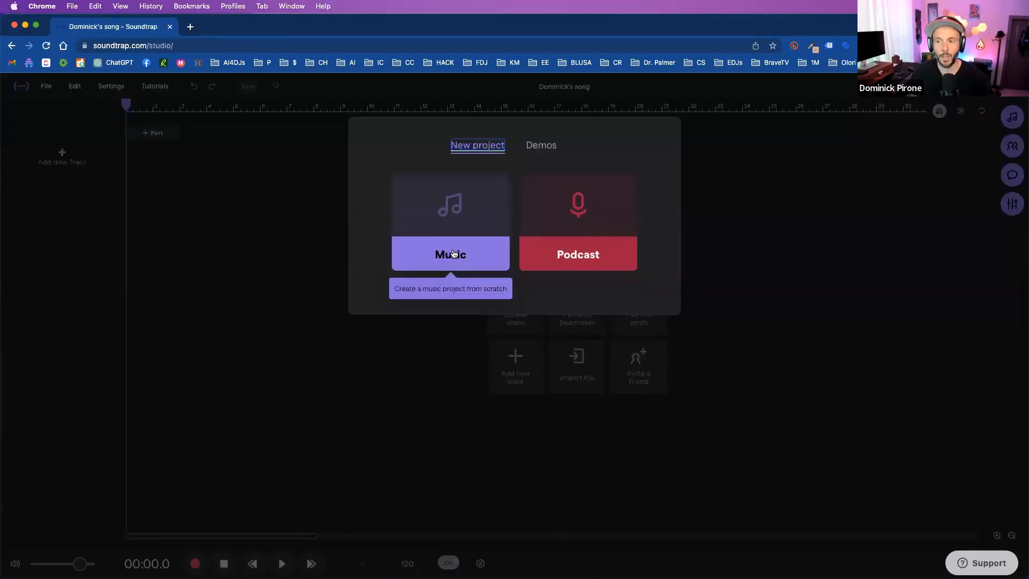
click(453, 262)
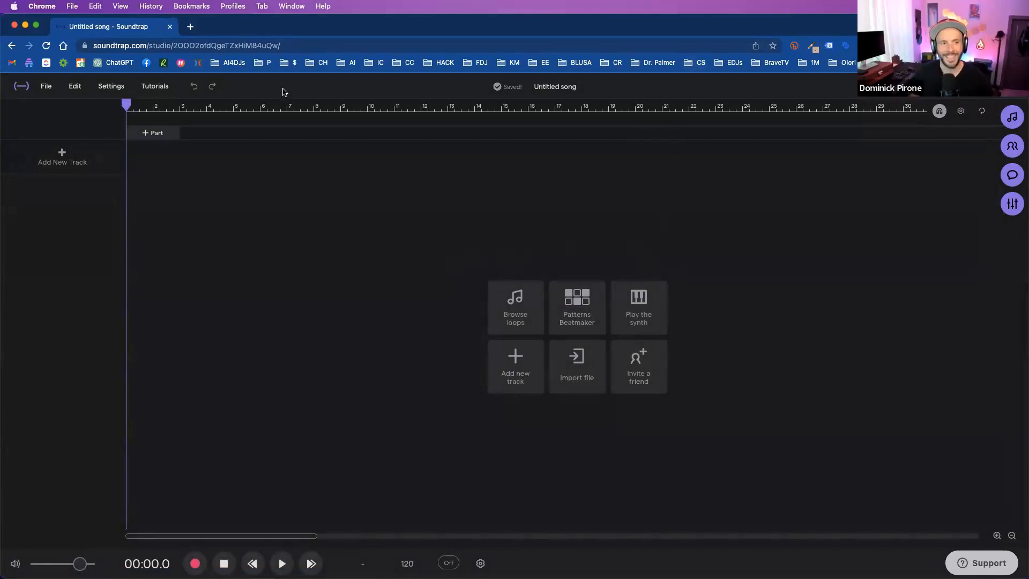
click(228, 62)
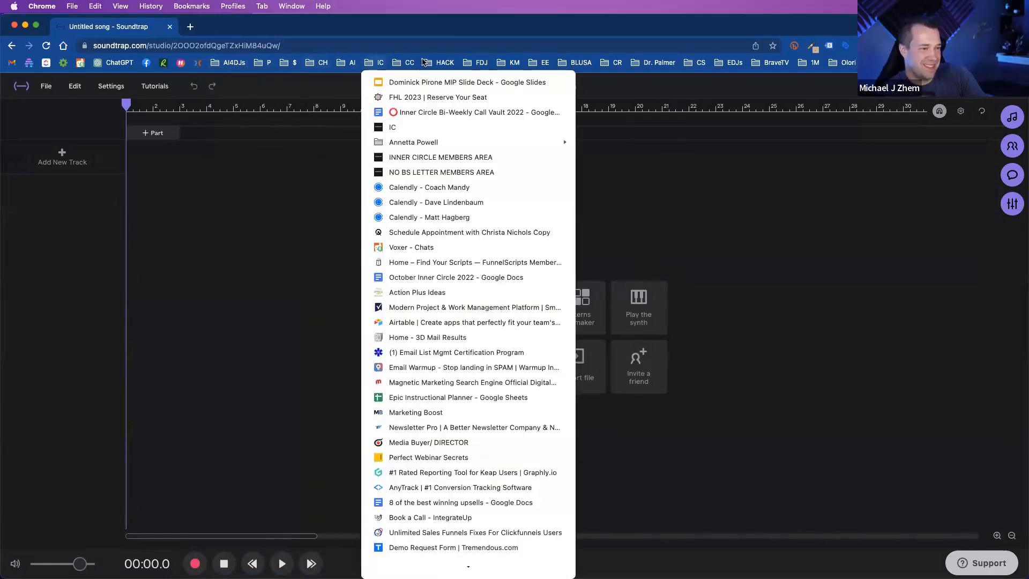
click(539, 285)
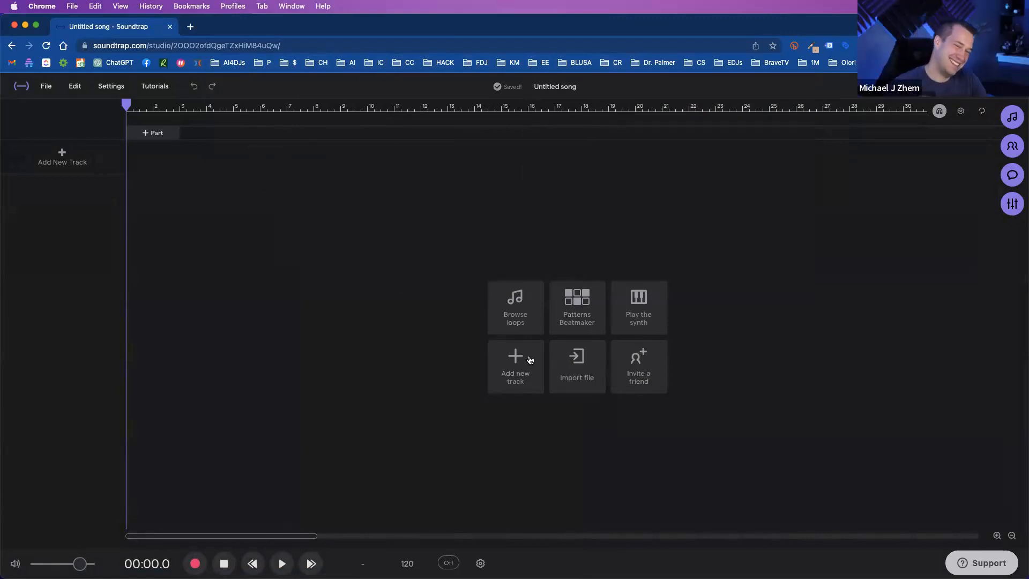
- Add a new Drums & Machines track to the empty song
click(491, 358)
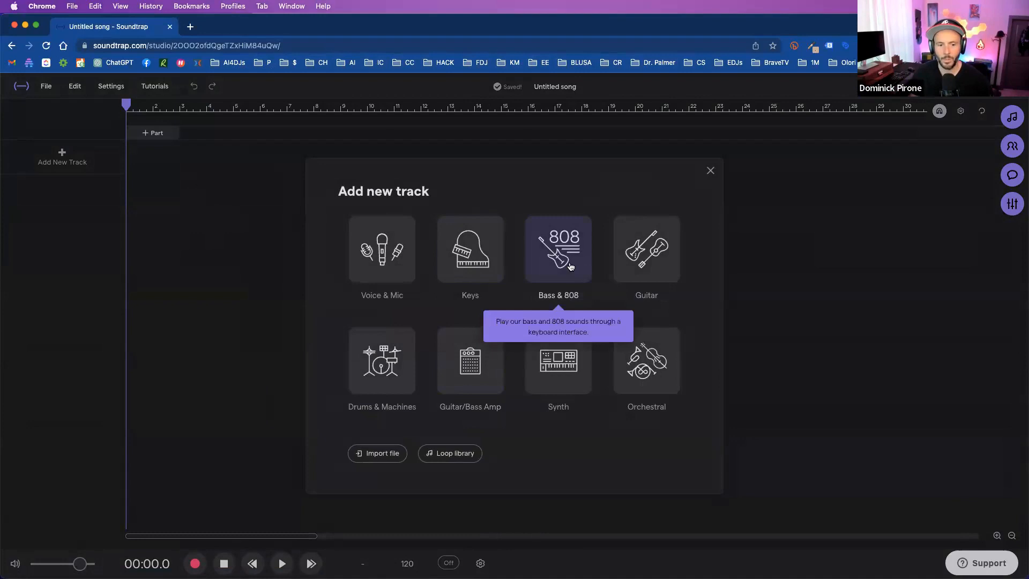
click(392, 361)
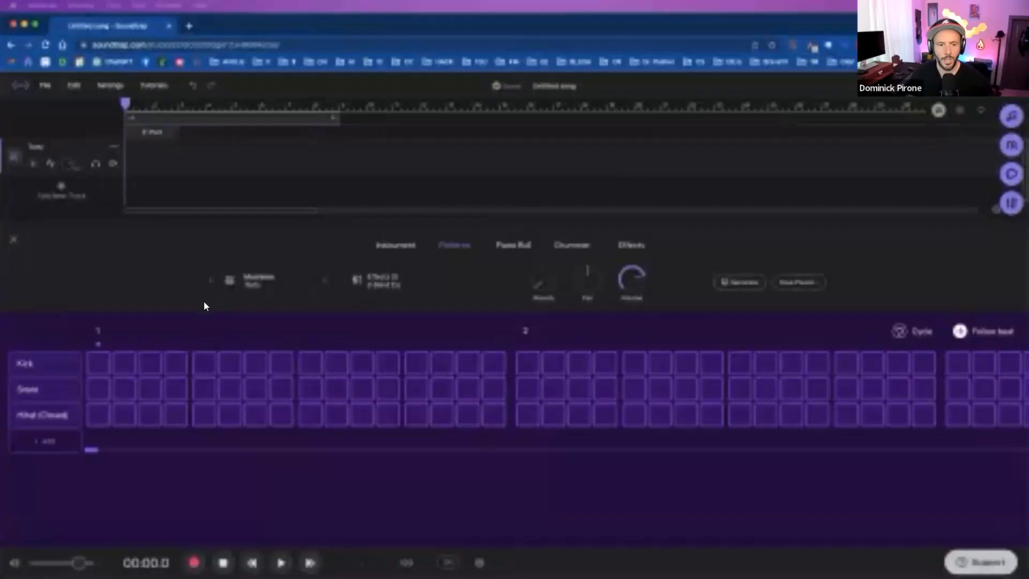
- Place a kick on each of the four beats in bars 1 and 2 and play the pattern
click(100, 367)
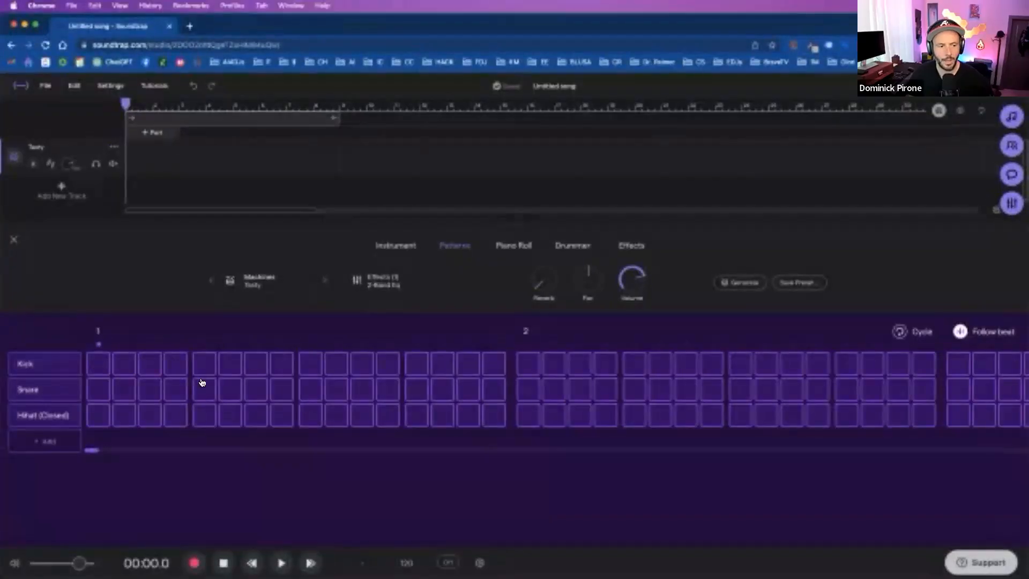
click(213, 365)
click(312, 364)
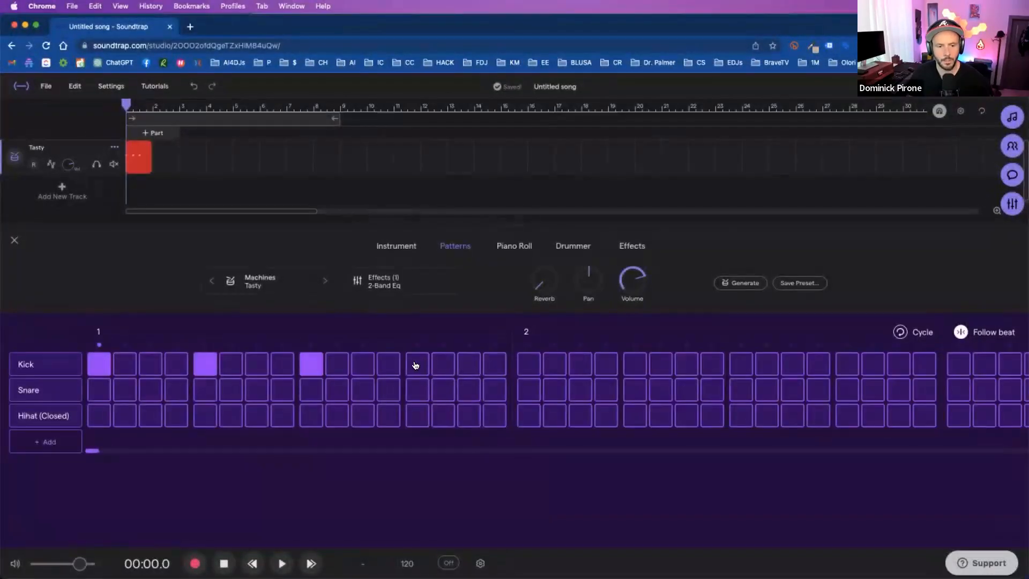
click(418, 364)
click(530, 364)
click(634, 364)
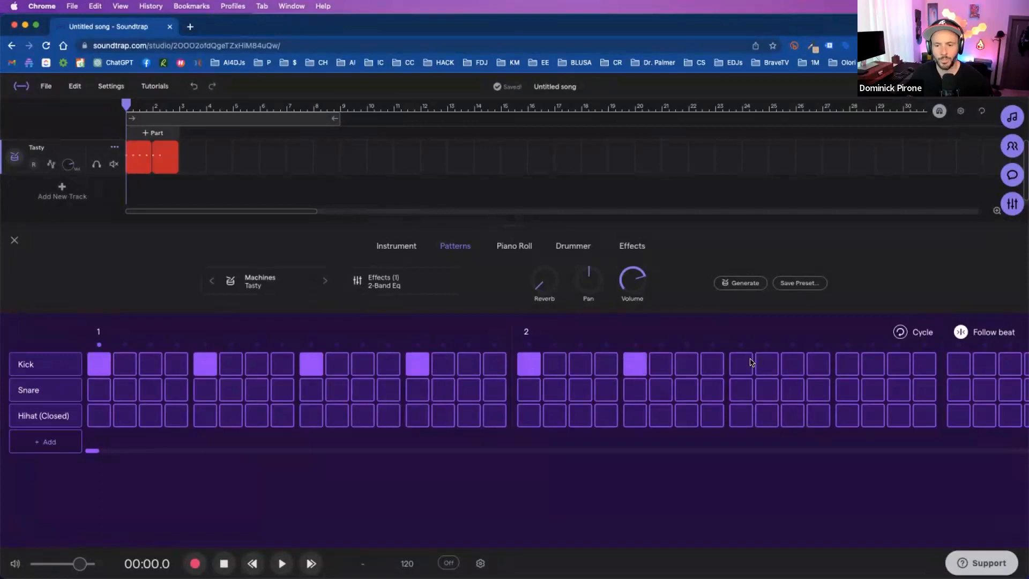
click(751, 364)
click(845, 367)
key(space)
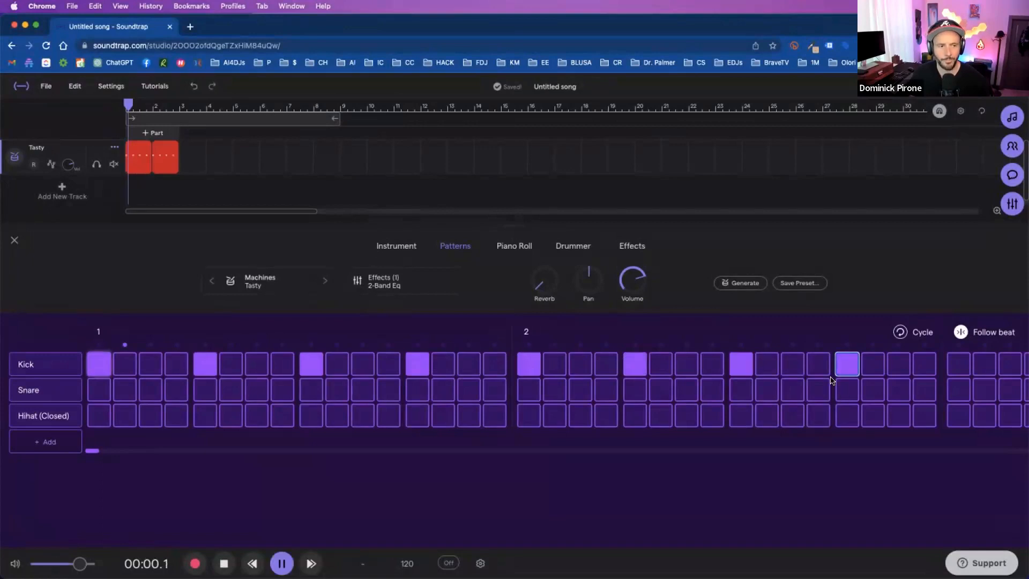
key(space)
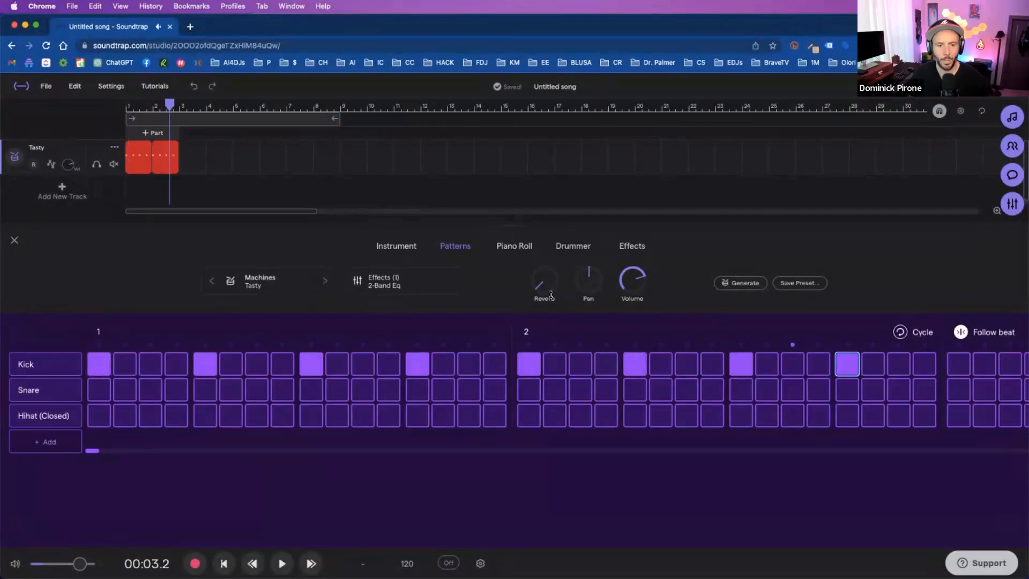
- Try the Terminal drum machine preset and play the kick pattern from the start
click(325, 282)
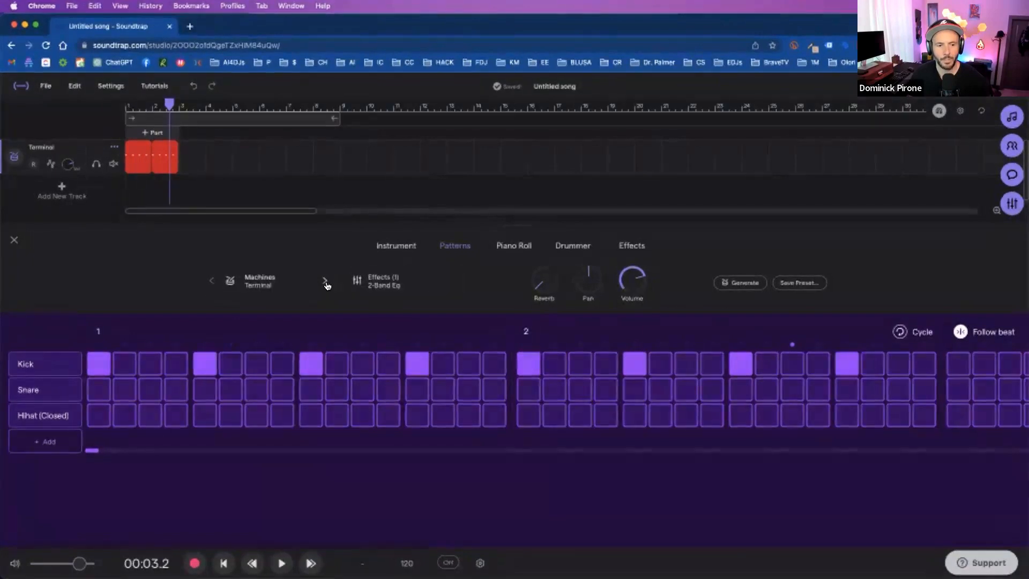
key(space)
key(space)
click(129, 106)
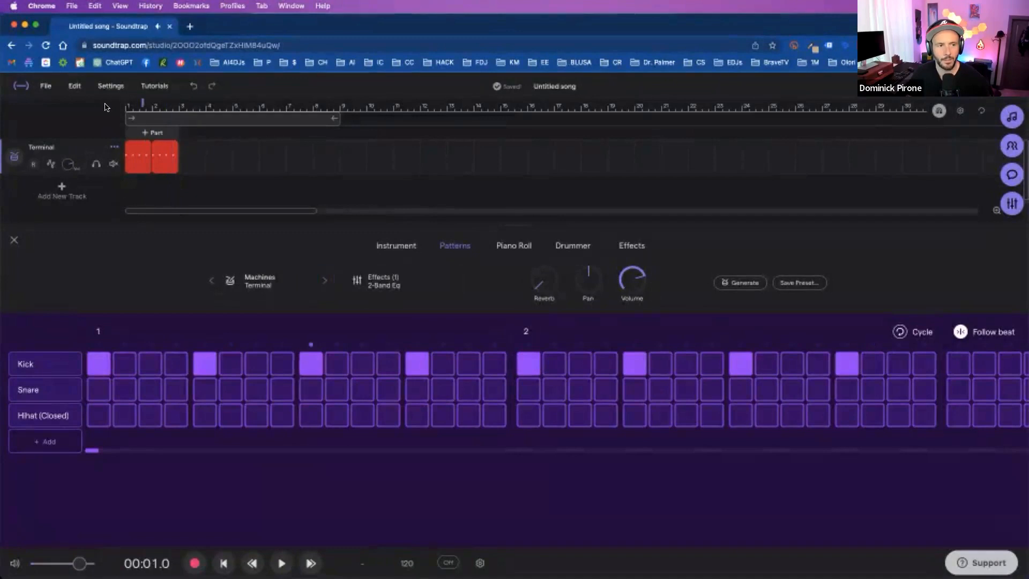
key(space)
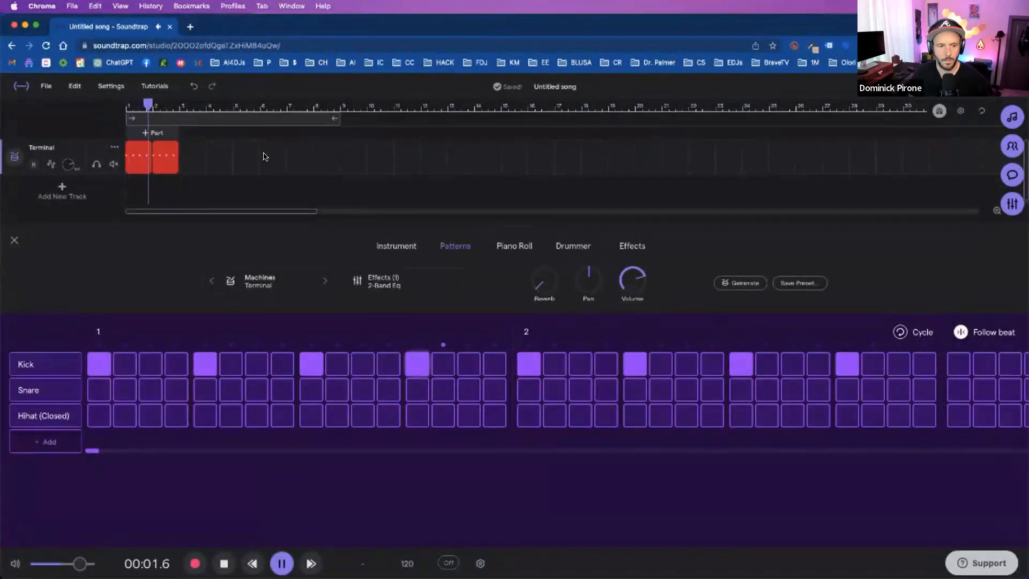
key(space)
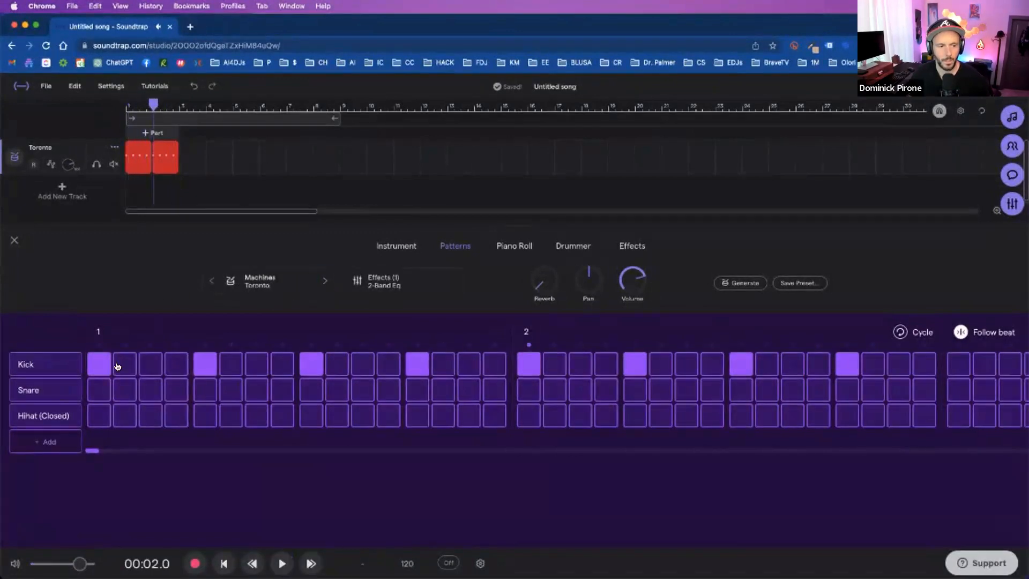
- Try the Toronto drum machine preset and listen to the kick pattern from the beginning
key(Return)
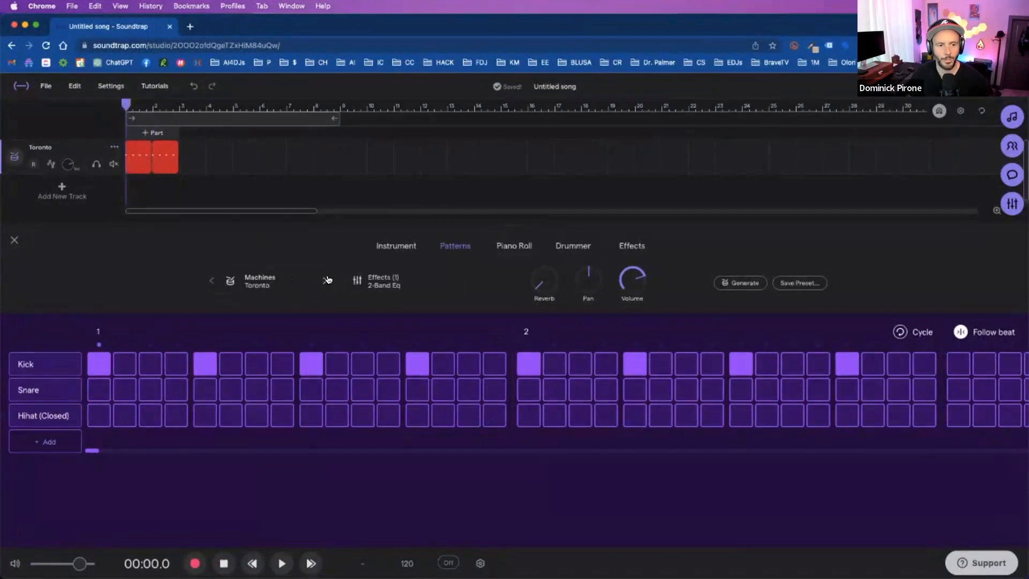
key(space)
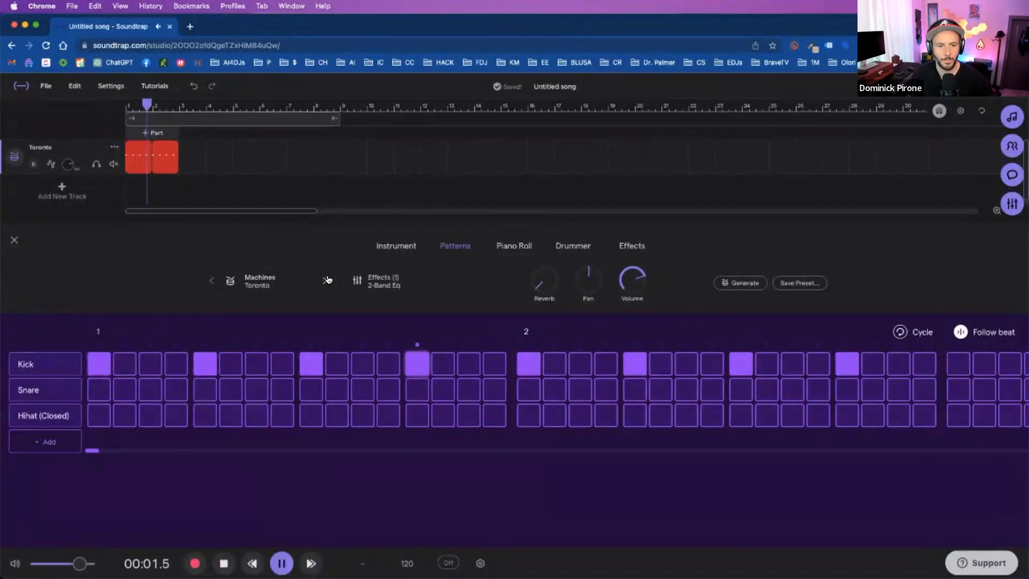
key(space)
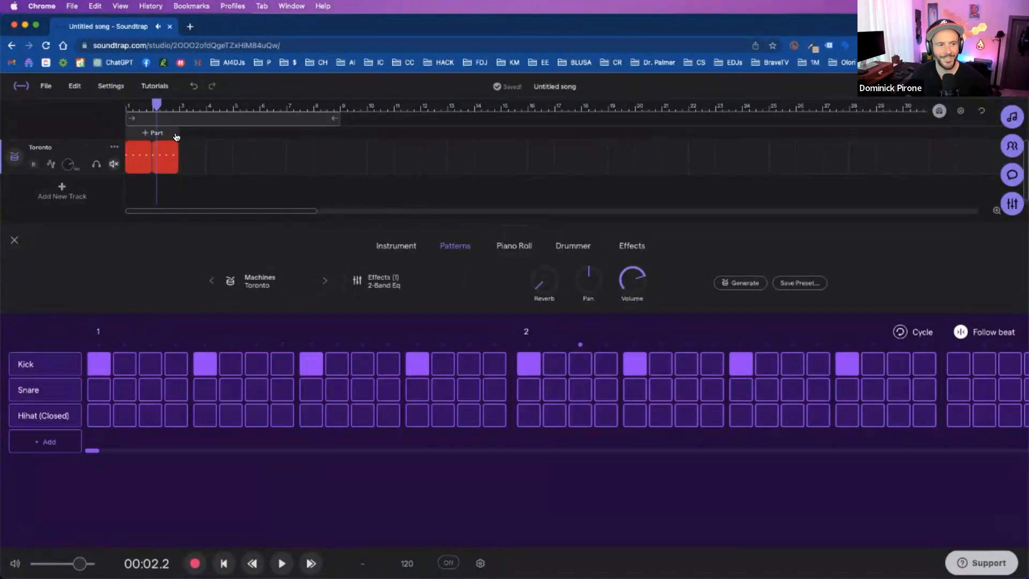
- Switch the drum track to the Toxi Kit preset, and preview the 90s Rnb kit among the instrument presets
key(Return)
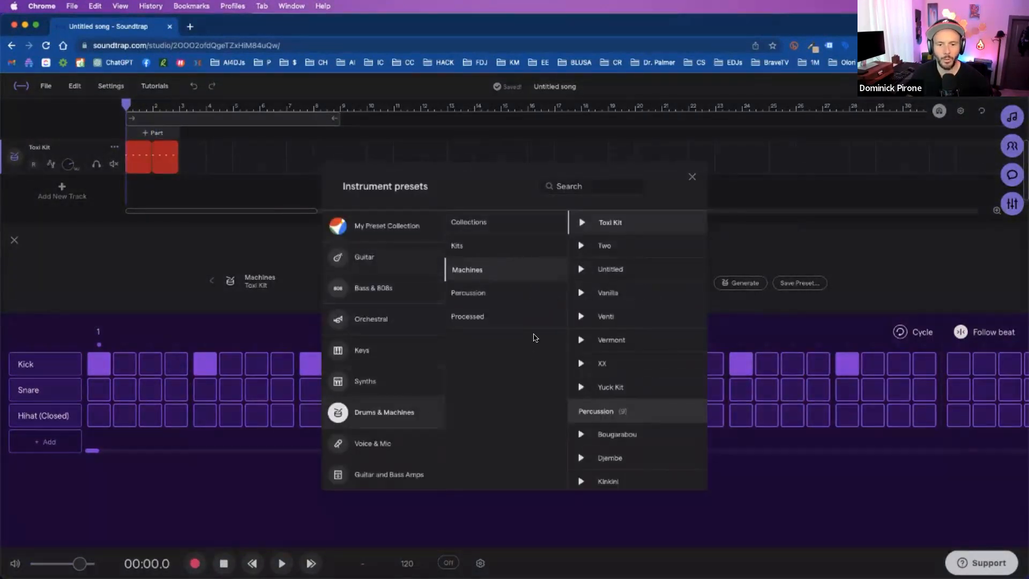
click(543, 300)
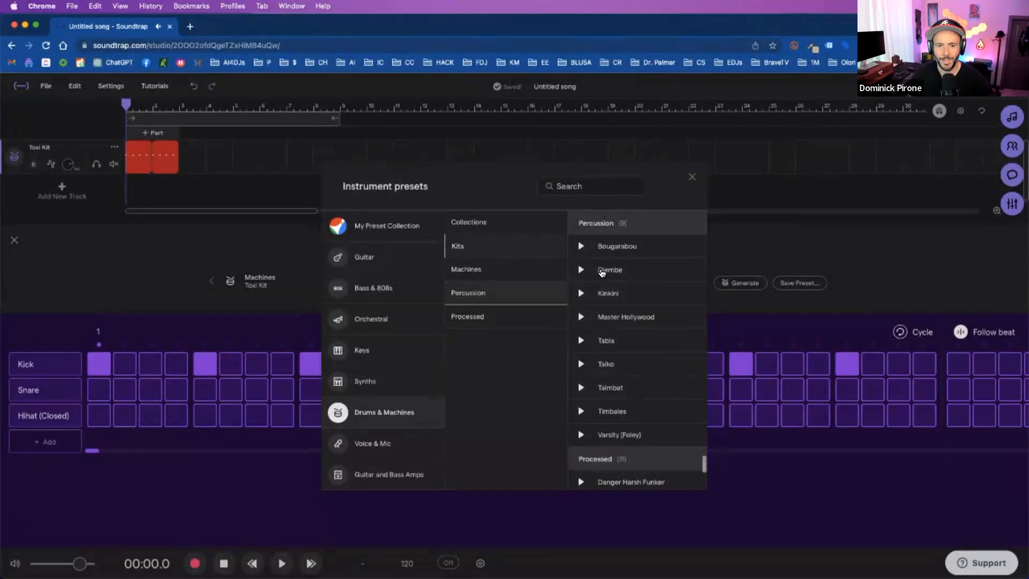
scroll(600, 271, up, 15)
scroll(606, 274, down, 1)
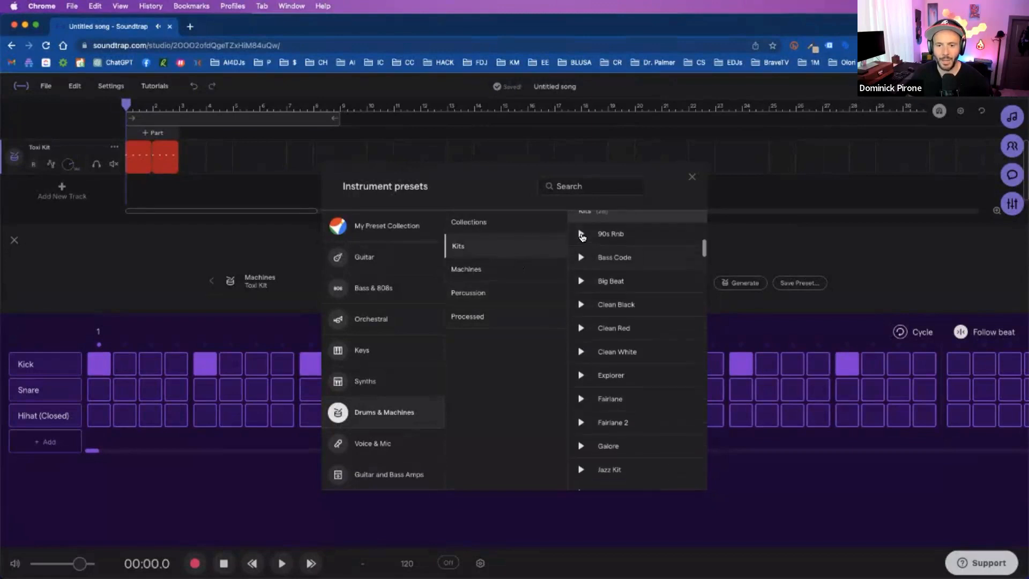
scroll(582, 236, up, 1)
click(581, 244)
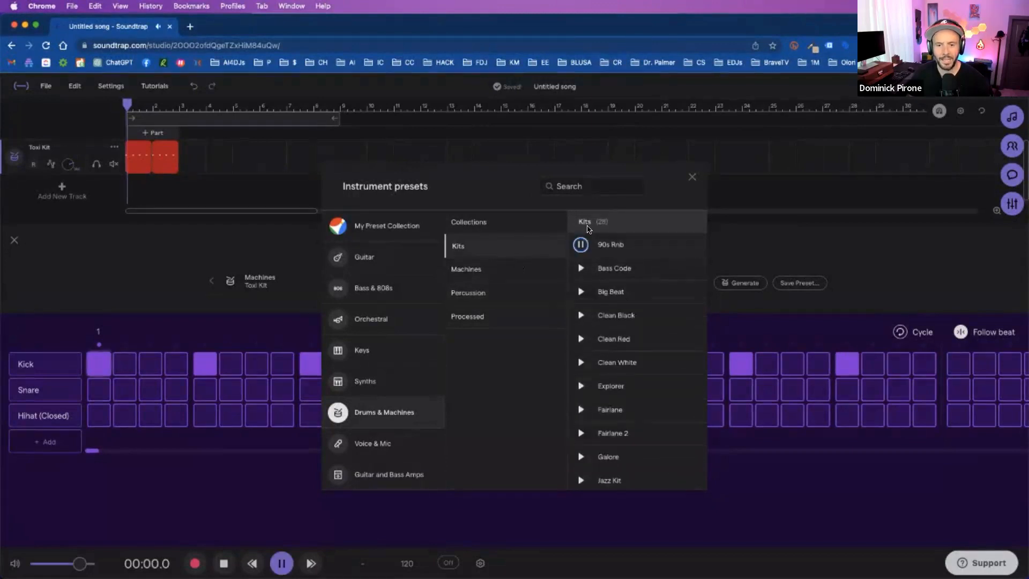
click(691, 176)
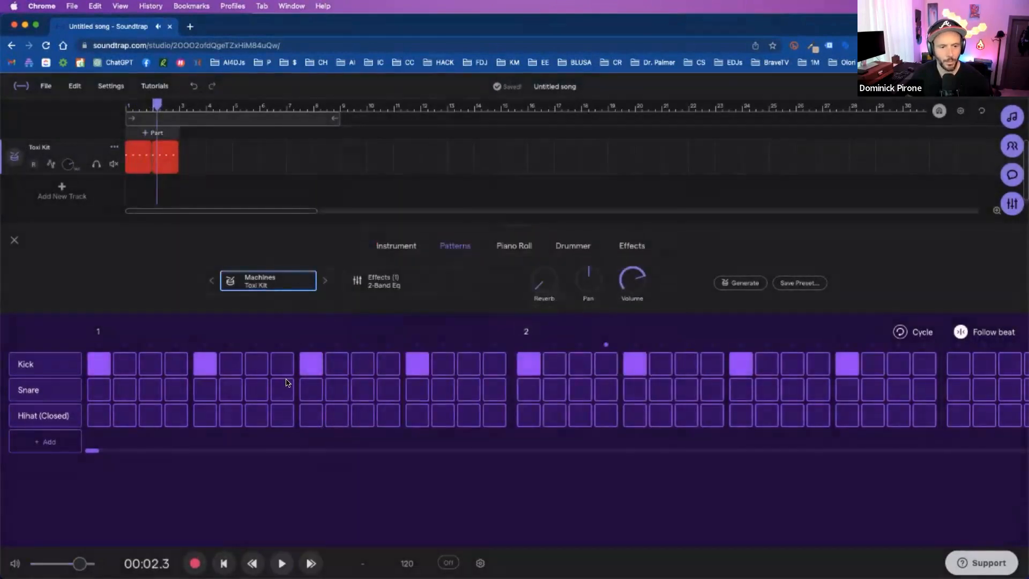
- Place a snare on the second step of each of the first three beats in bar 1 and play the pattern
click(101, 391)
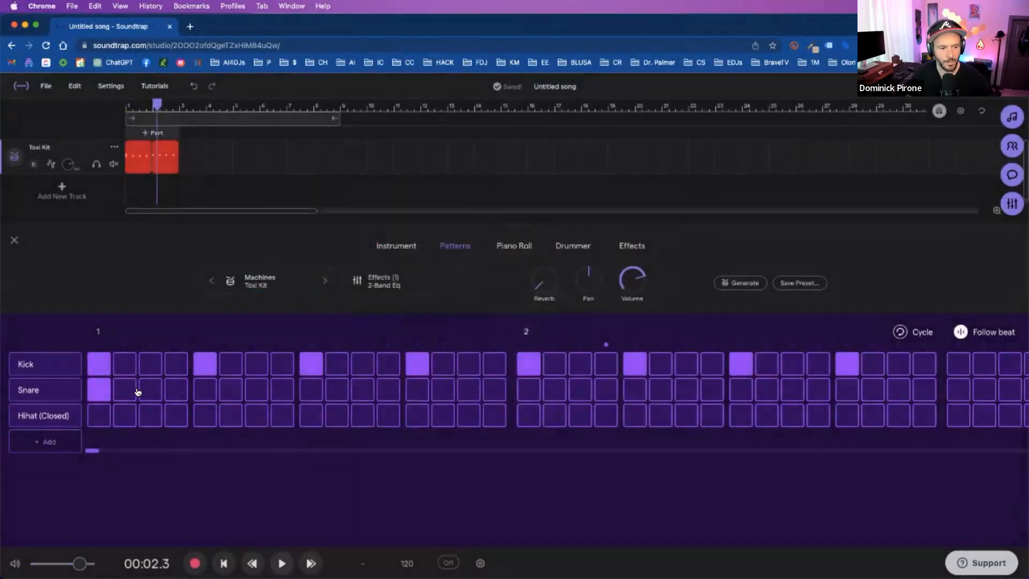
click(101, 391)
click(124, 391)
click(231, 394)
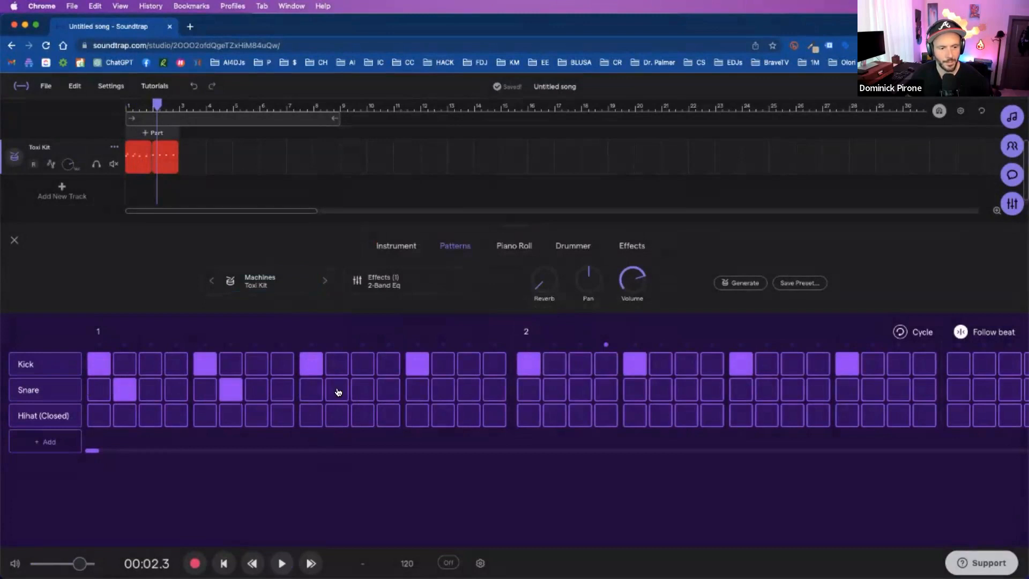
click(338, 392)
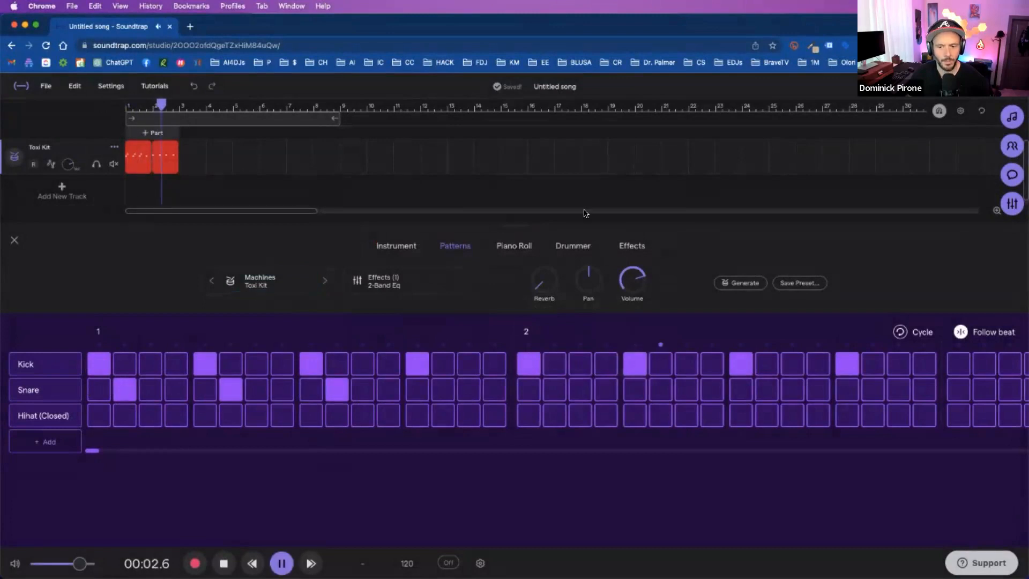
key(space)
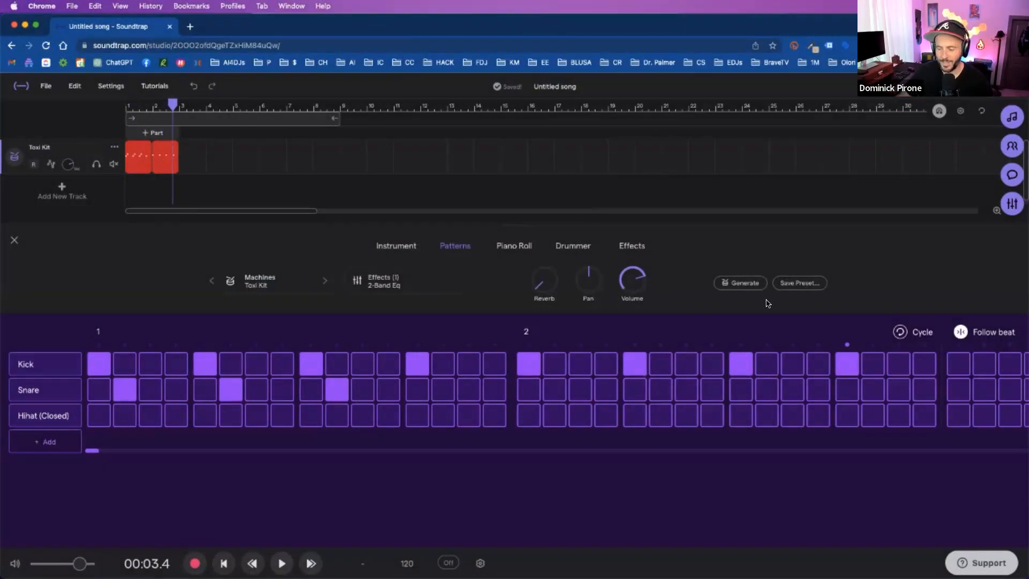
- Generate a drum pattern for the Toxi Kit track with the pattern generator
scroll(769, 303, up, 5)
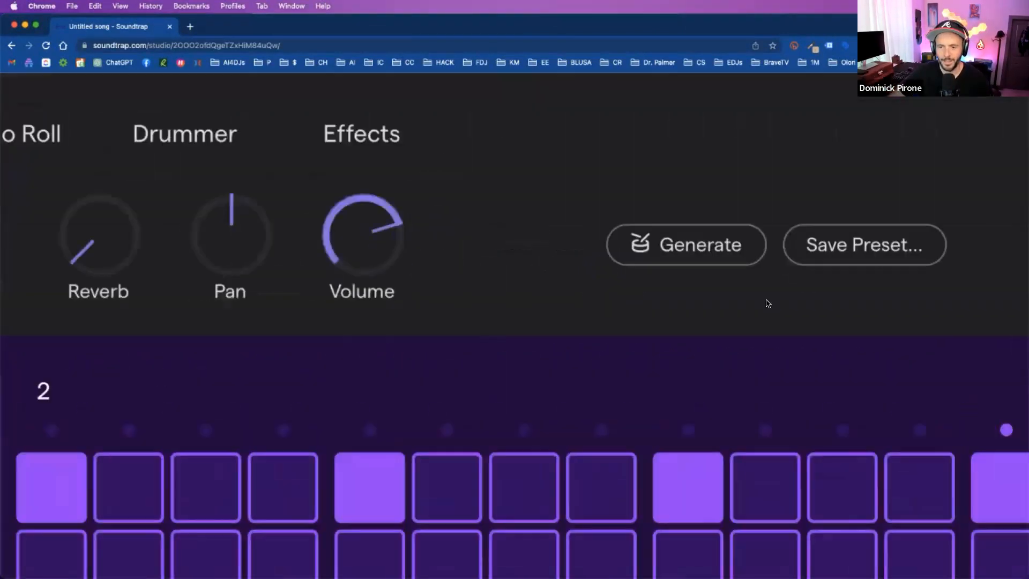
scroll(769, 303, right, 2)
scroll(768, 303, up, 1)
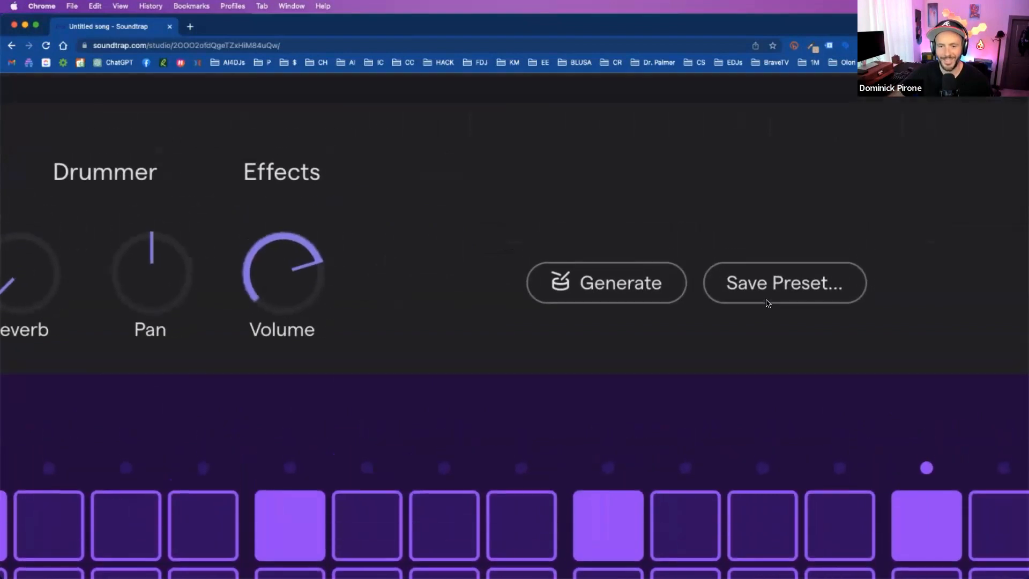
click(637, 287)
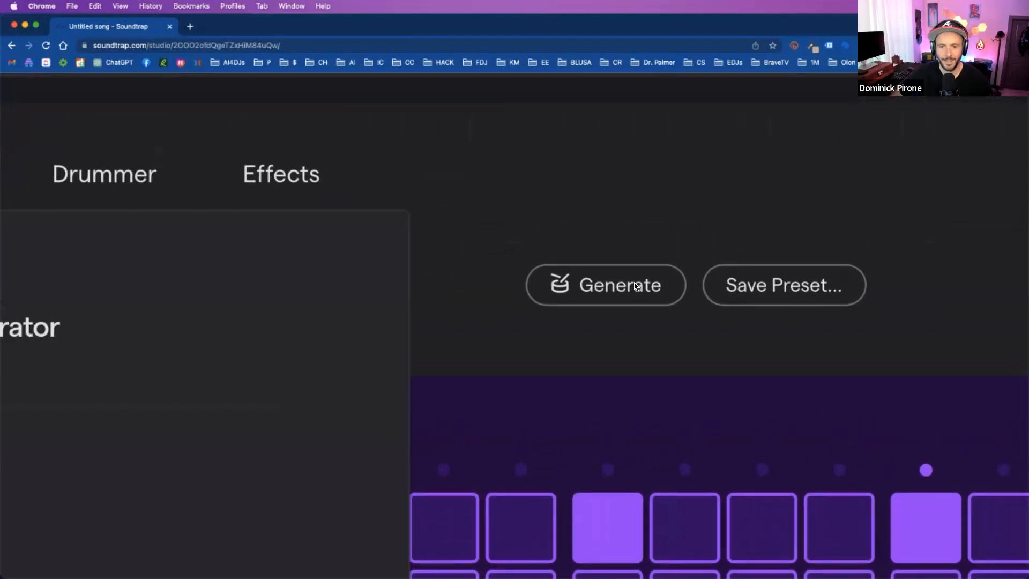
scroll(636, 286, down, 6)
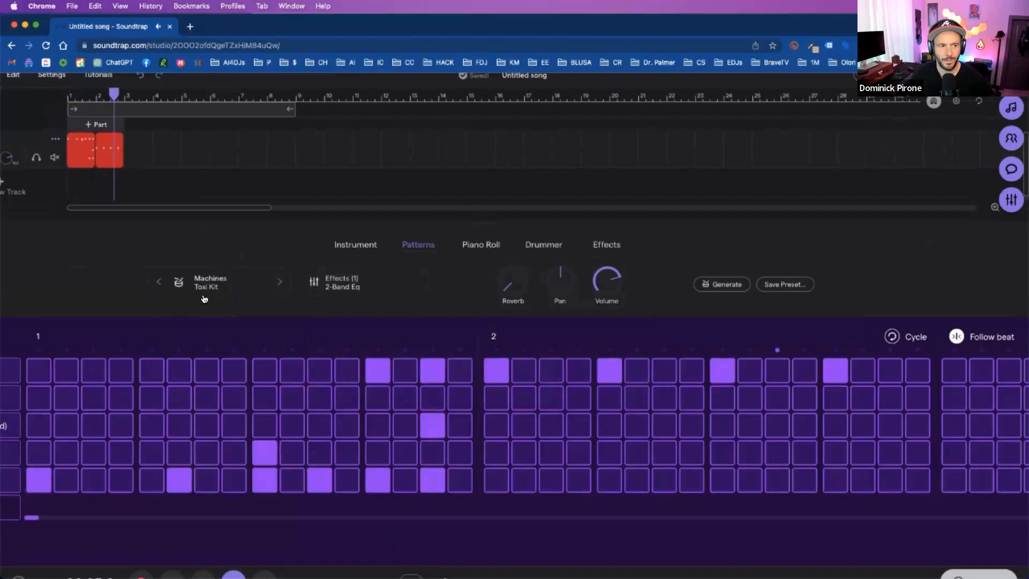
- Delete both drum regions from the Toxi Kit track
click(113, 141)
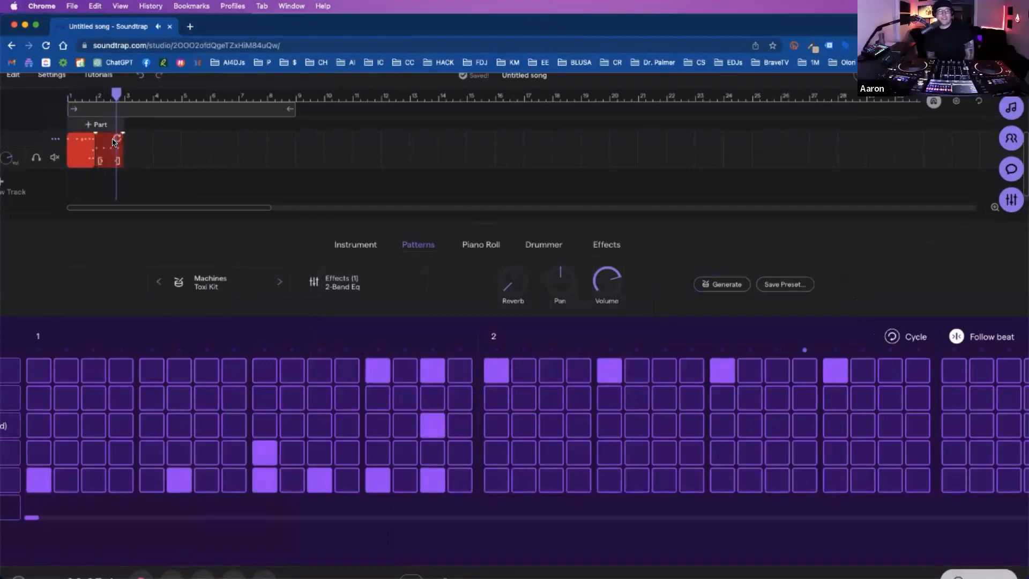
key(Delete)
click(88, 140)
key(Delete)
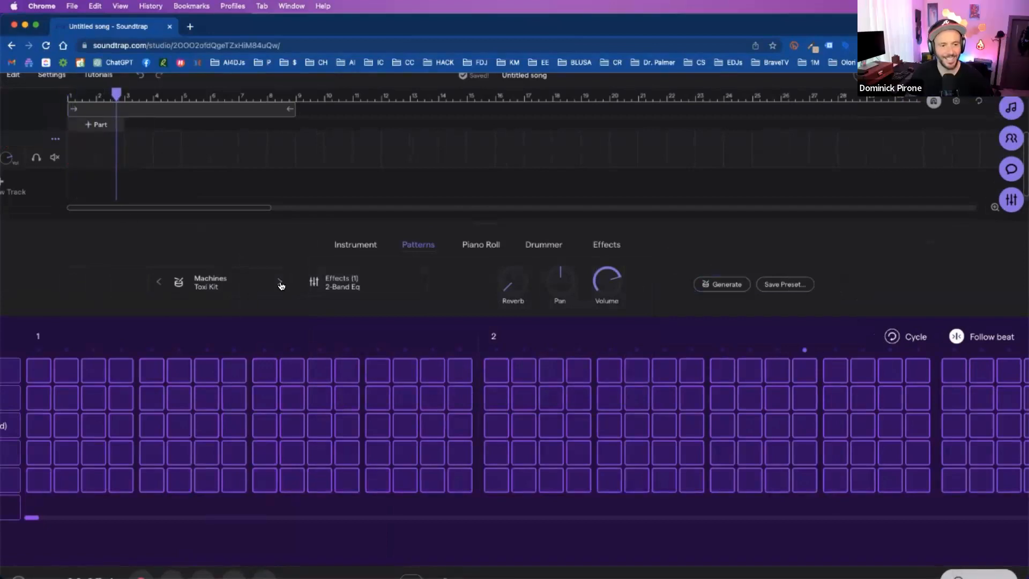
- Switch the drum track to the XX machine preset, generate a pattern and play it from the start
drag(118, 95, 68, 95)
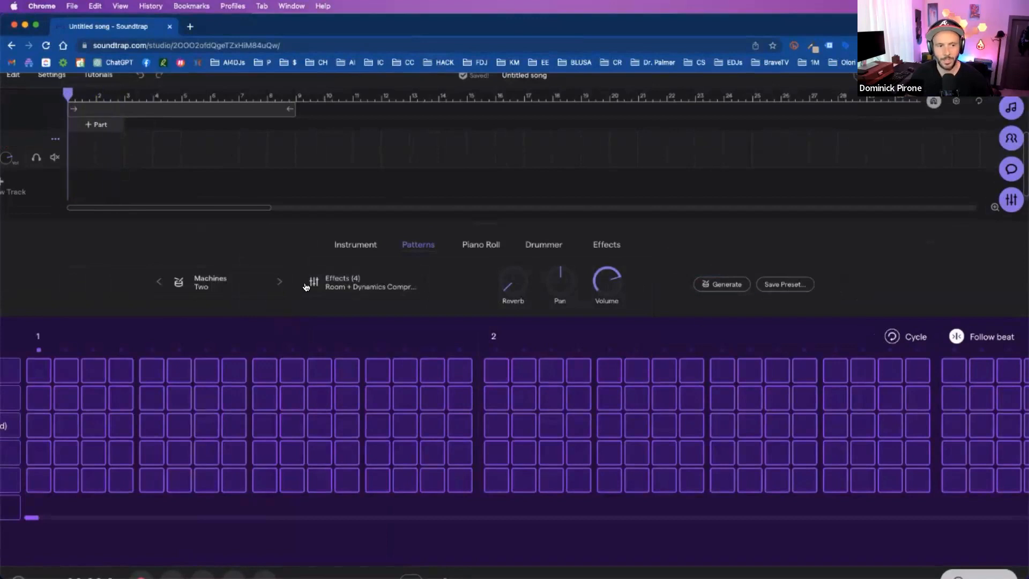
click(279, 282)
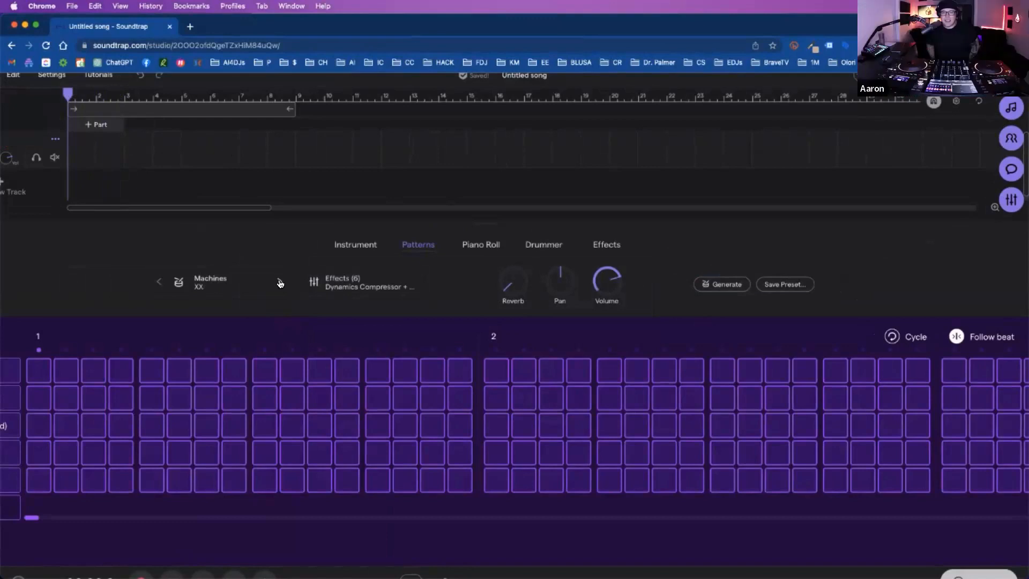
click(716, 285)
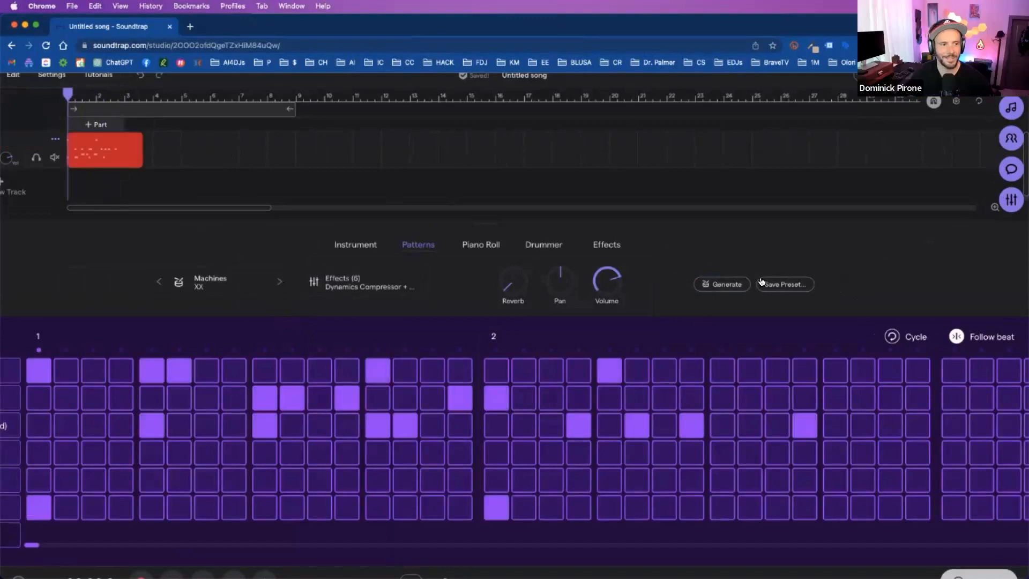
key(space)
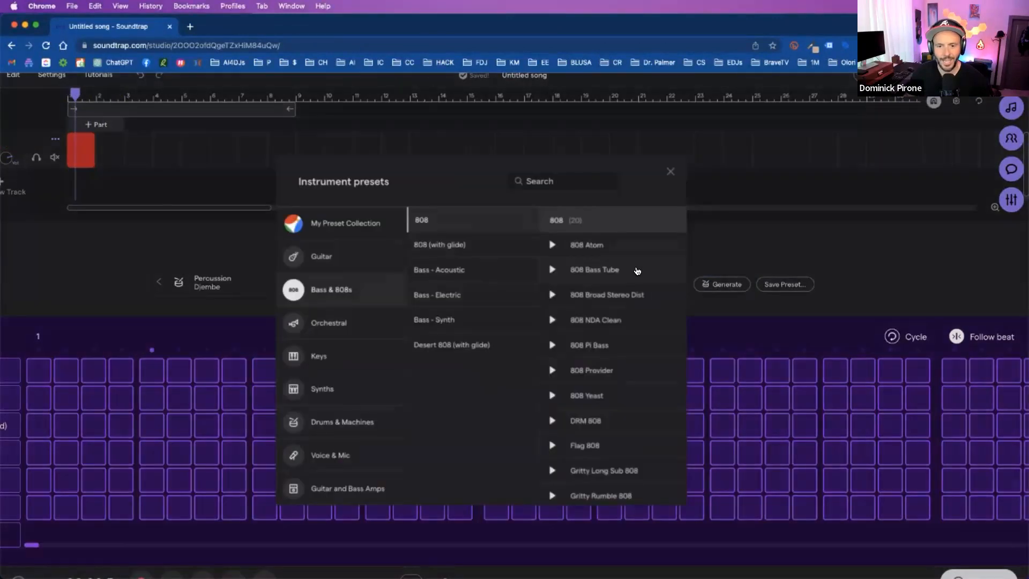
- Try the 808 Atom bass preset on the track
click(605, 248)
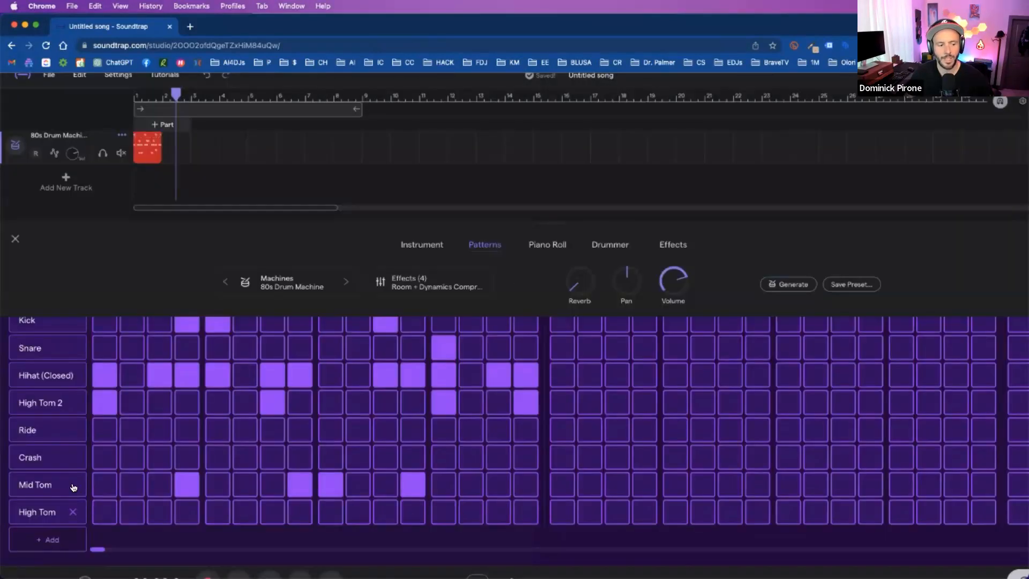
- Remove the Crash and Ride rows from the 80s Drum Machine pattern
click(73, 486)
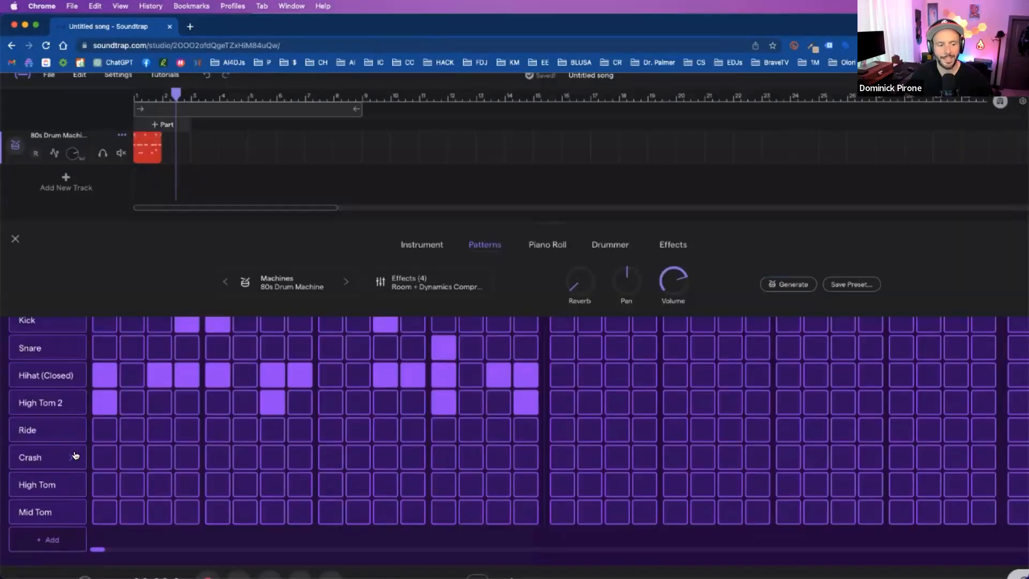
click(73, 457)
click(74, 459)
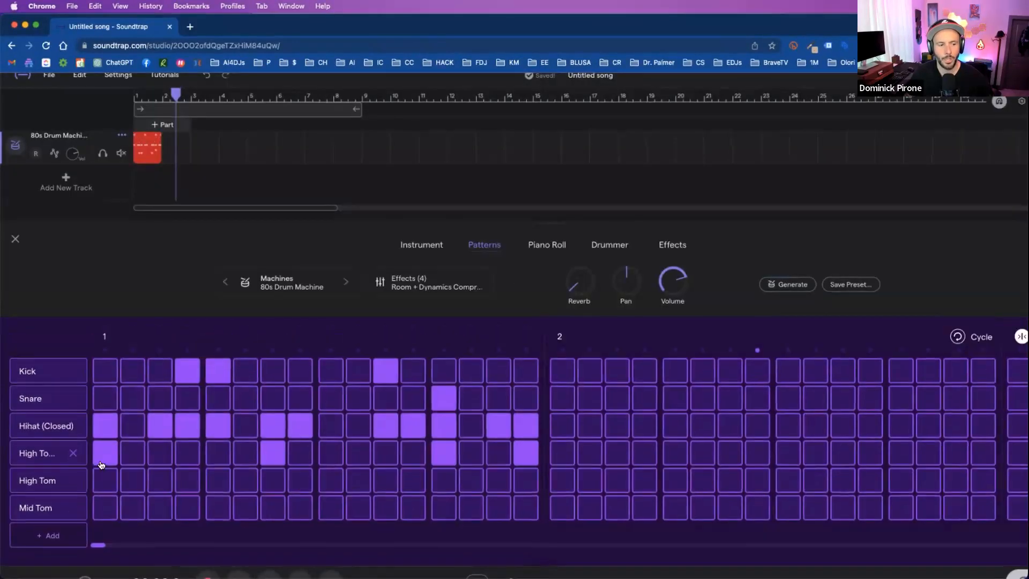
- Extend the 80s Drum Machine region to about bar 12 and listen to the generated drum pattern
drag(157, 155, 447, 155)
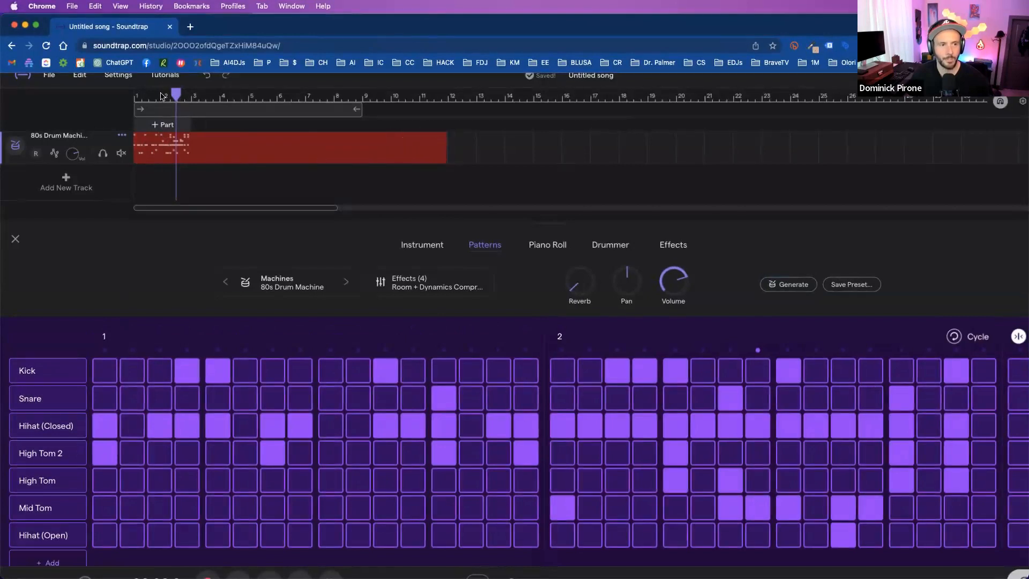
key(space)
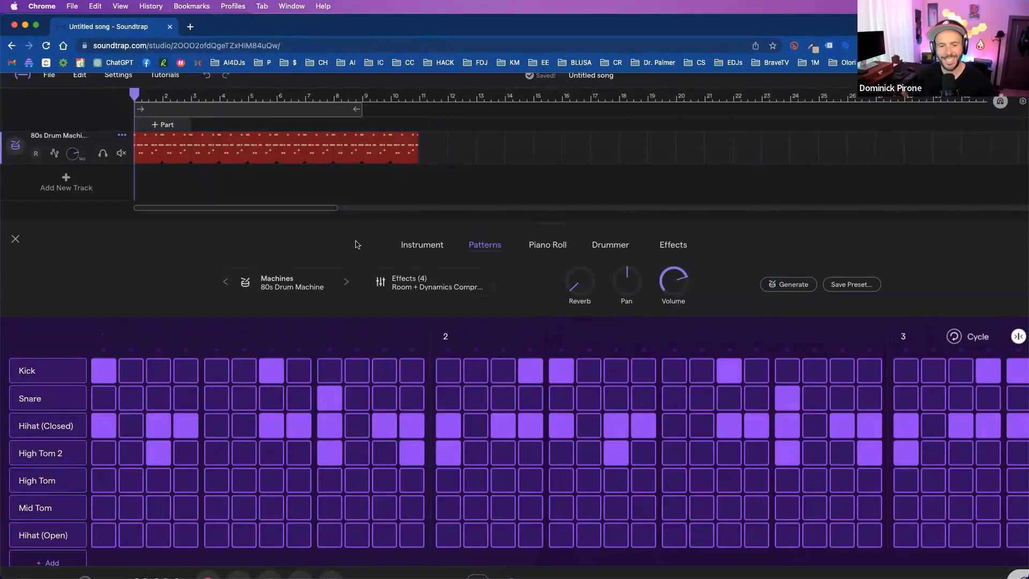
key(space)
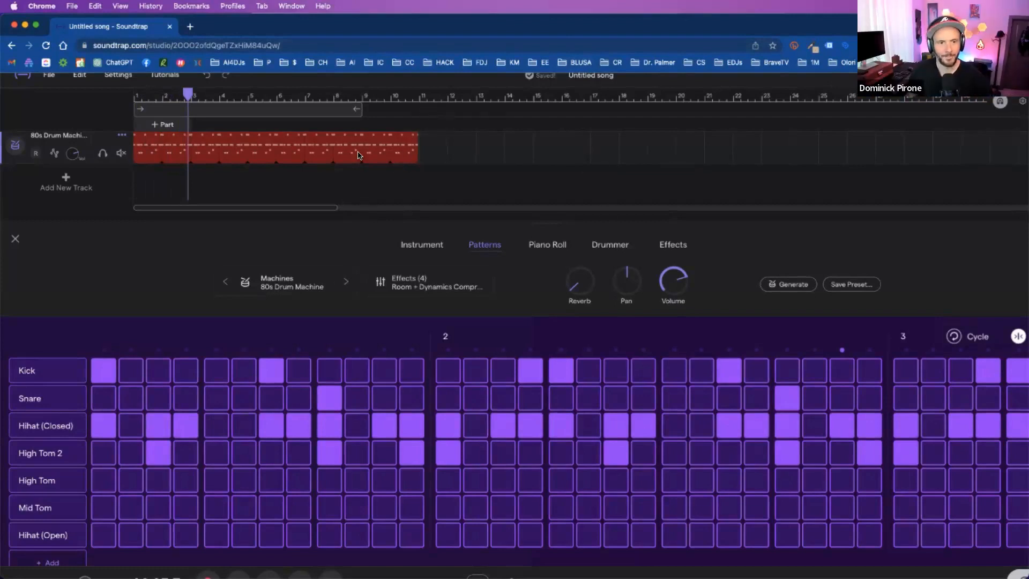
- Switch the drum track to the Anthem machine preset and generate a new one-bar pattern
click(345, 281)
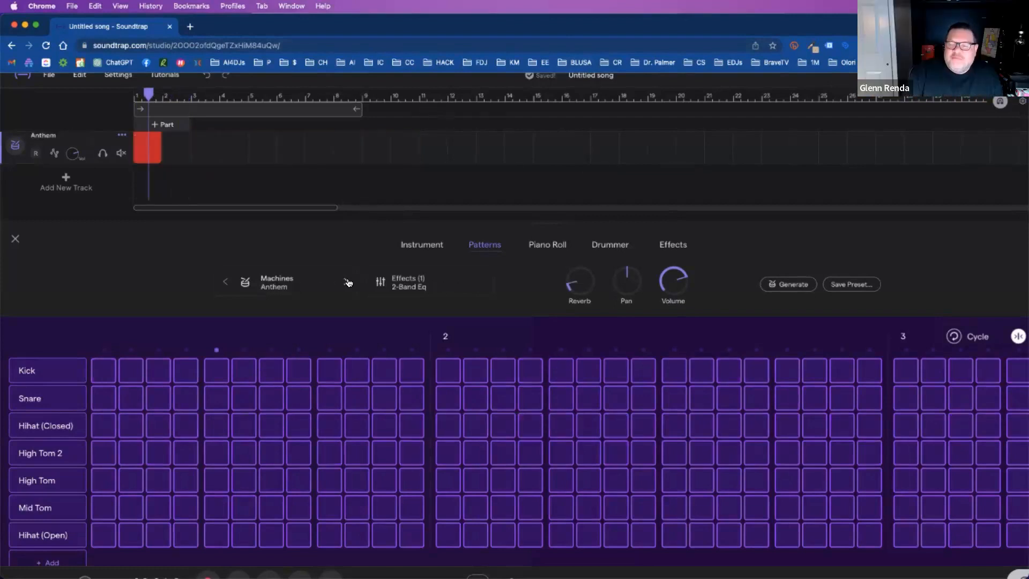
click(793, 284)
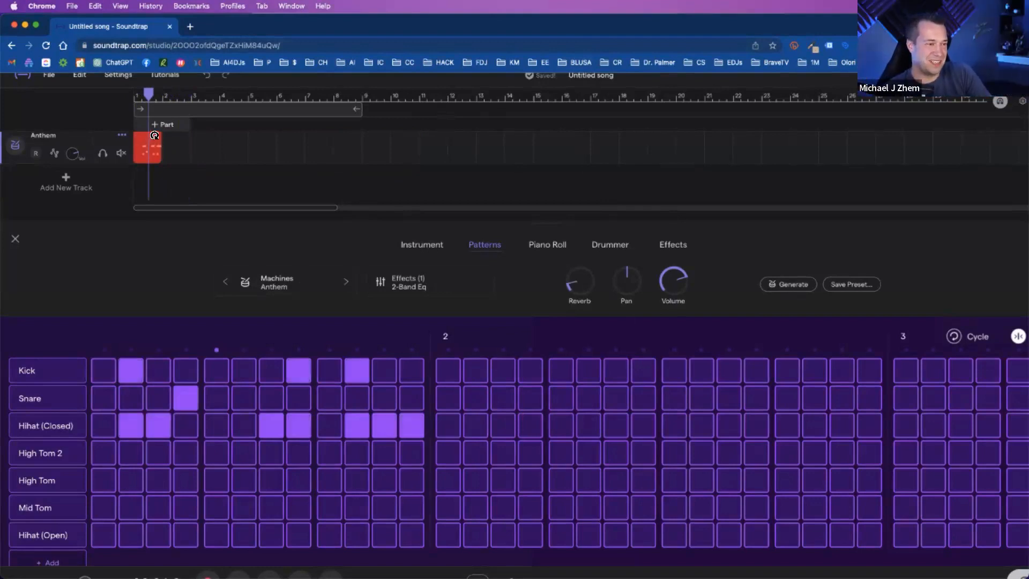
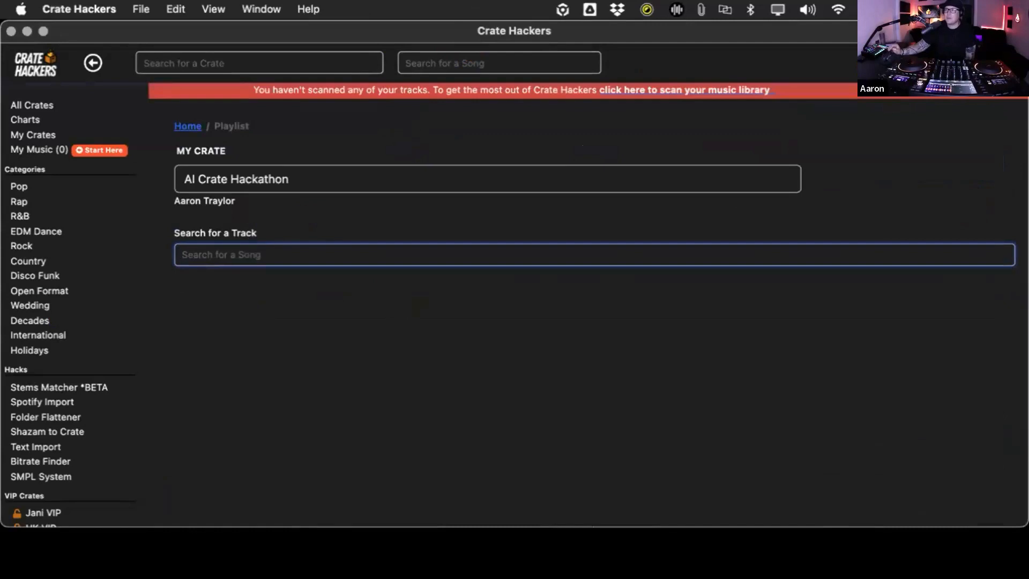
- Rename the new crate as "AI Crate Hackathon"
triple_click(279, 161)
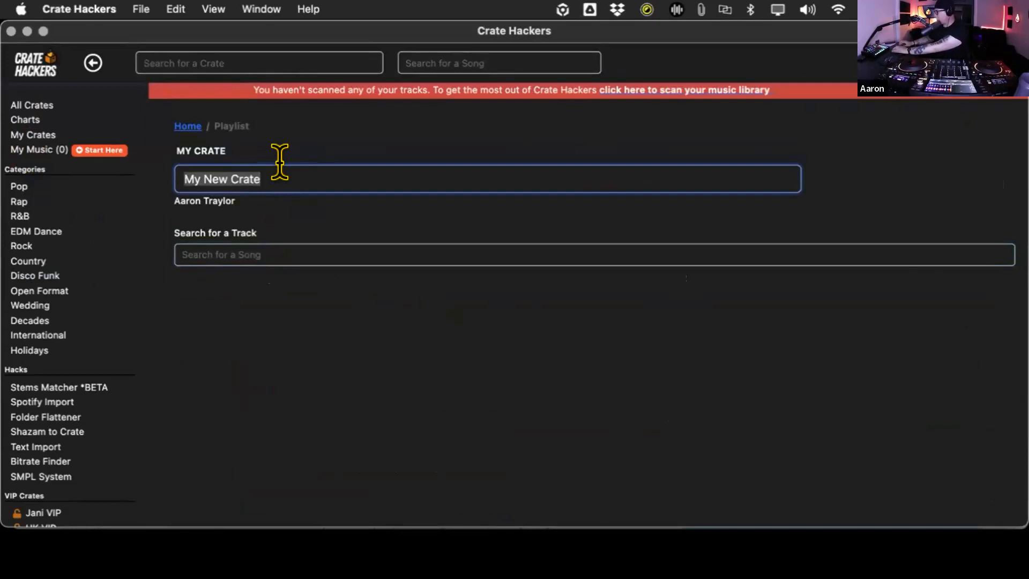
text(AI Crate HAckathon)
key(BackSpace)
key(BackSpace)
key(BackSpace)
key(BackSpace)
key(BackSpace)
key(BackSpace)
key(BackSpace)
key(BackSpace)
text(ac)
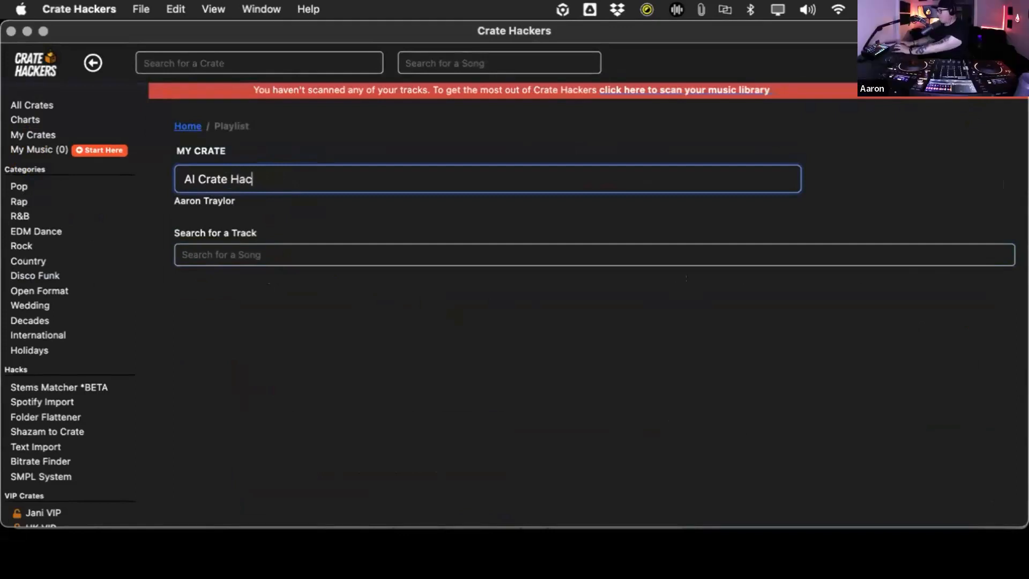
text(kathon)
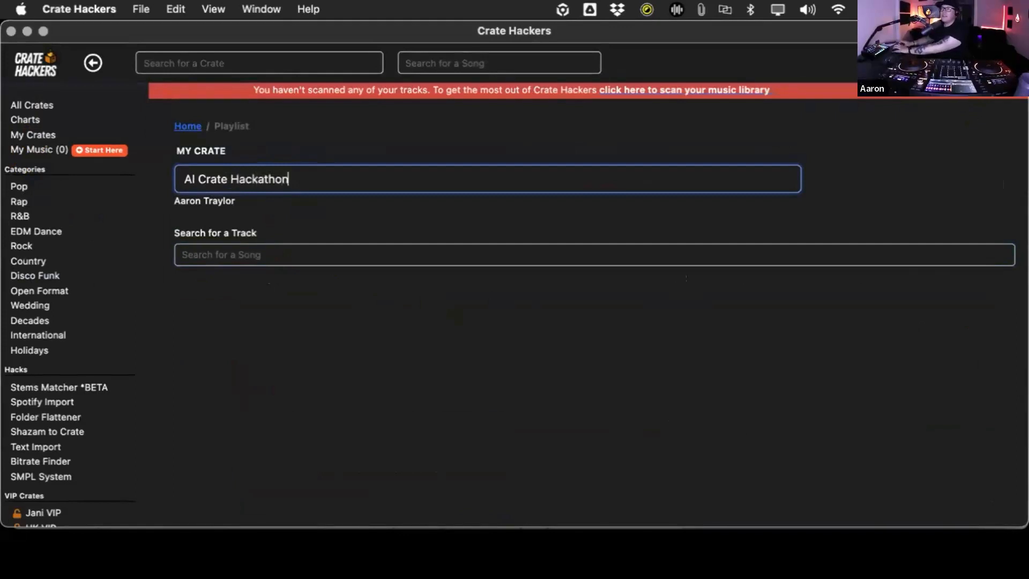
- Search for "Dance (" and add "Dance (A$$)" by Big Sean as the crate's first track
click(249, 247)
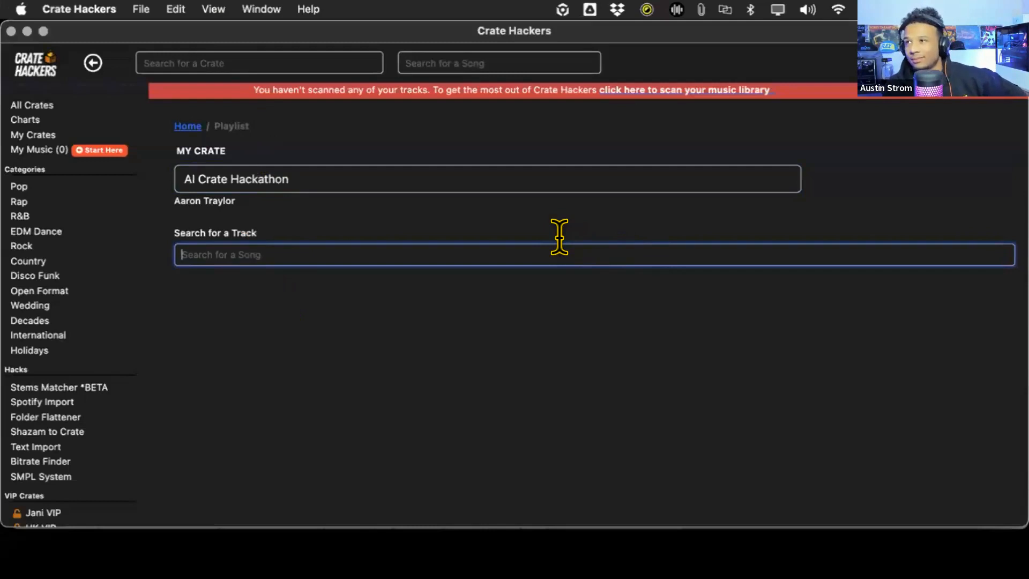
text(Big Sean)
text( Dance)
key(Left)
key(Left)
key(Left)
key(Left)
key(Left)
key(BackSpace)
key(BackSpace)
key(BackSpace)
key(BackSpace)
key(BackSpace)
key(BackSpace)
key(BackSpace)
key(BackSpace)
key(BackSpace)
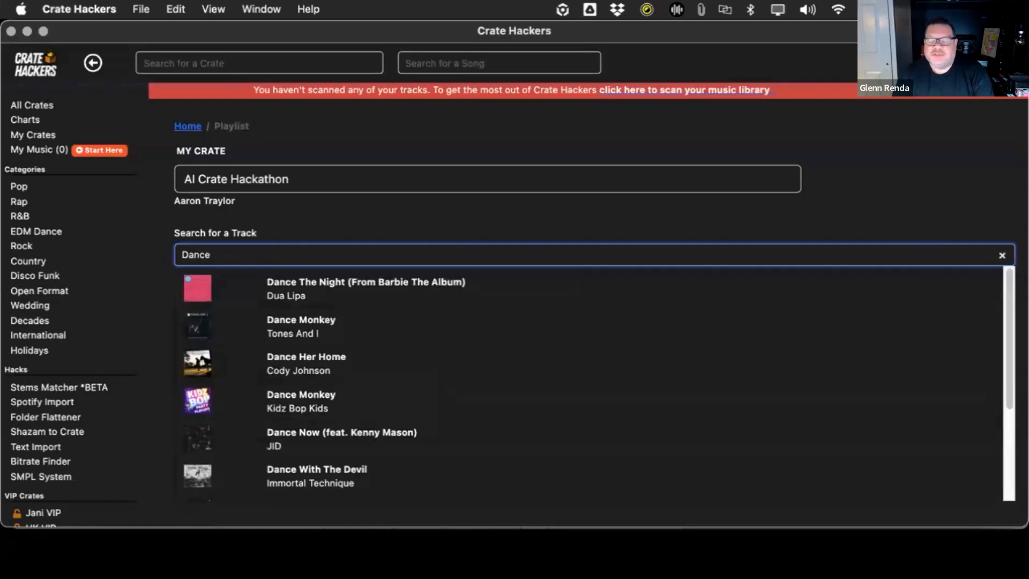
text(Big)
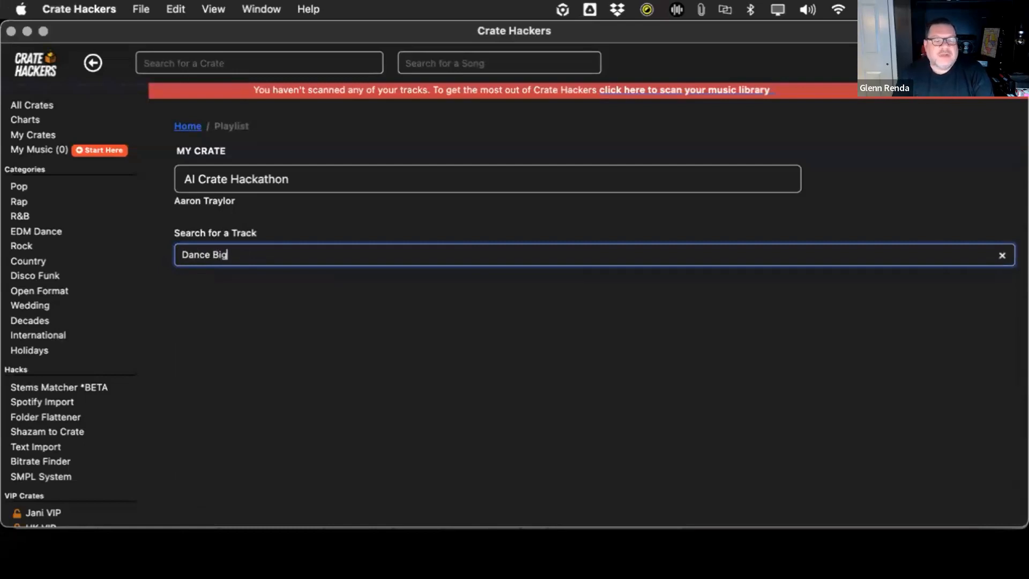
key(BackSpace)
key(BackSpace)
key(BackSpace)
key(BackSpace)
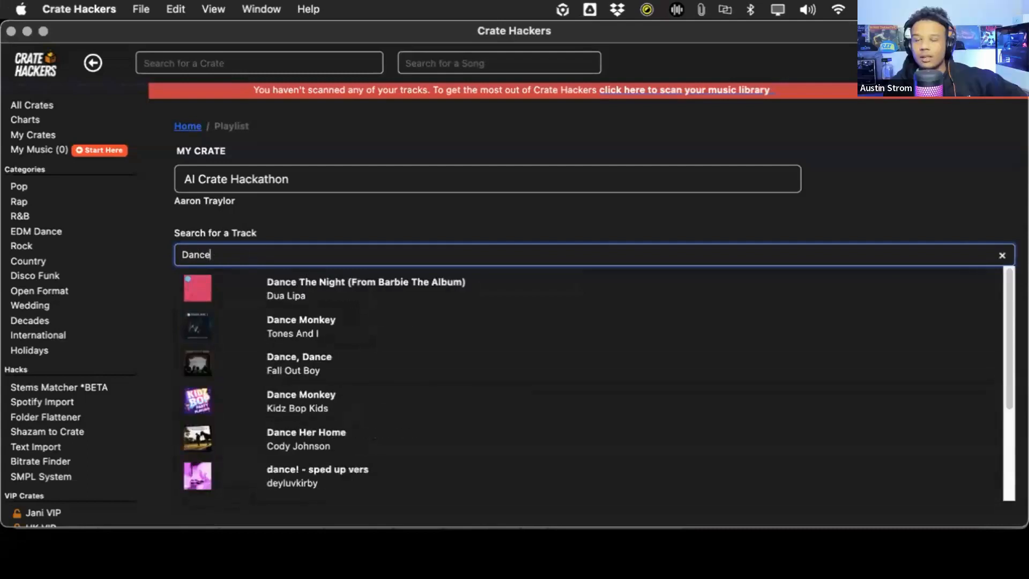
text(()
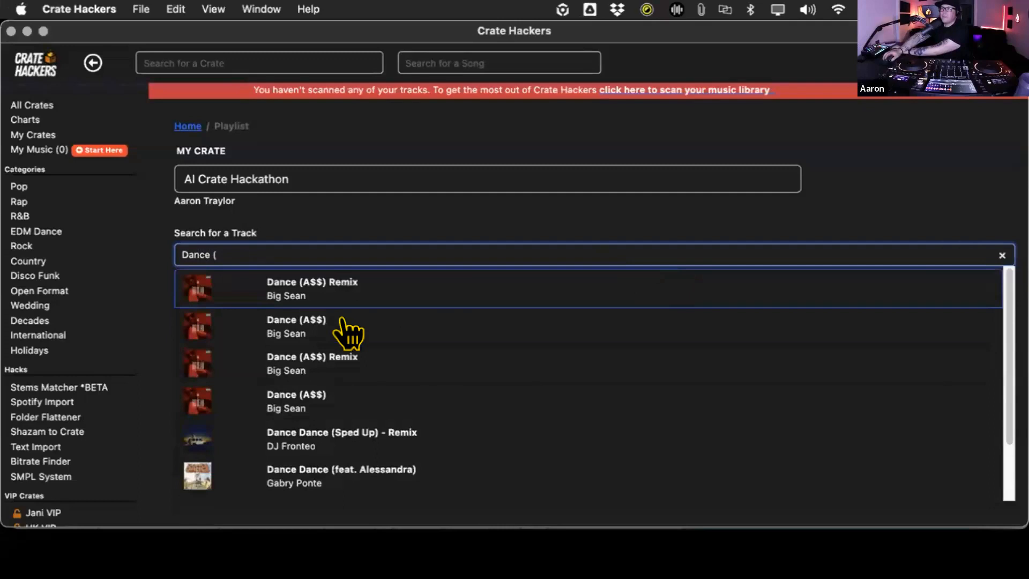
click(343, 323)
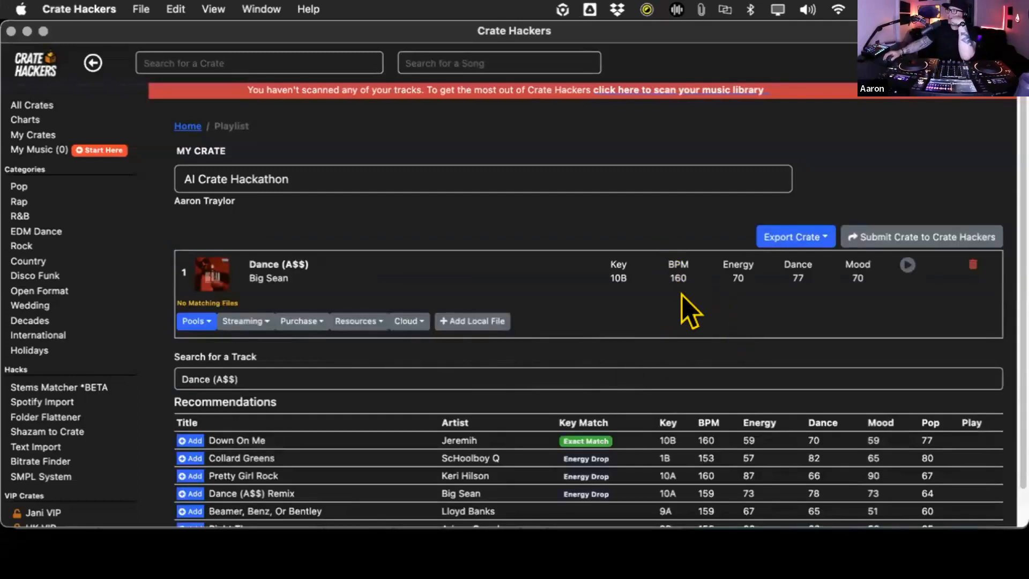
- Add the recommended "Down On Me" by Jeremih, and find and add "Bottoms Up (feat. Nicki Minaj)" by Trey Songz
scroll(689, 319, down, 2)
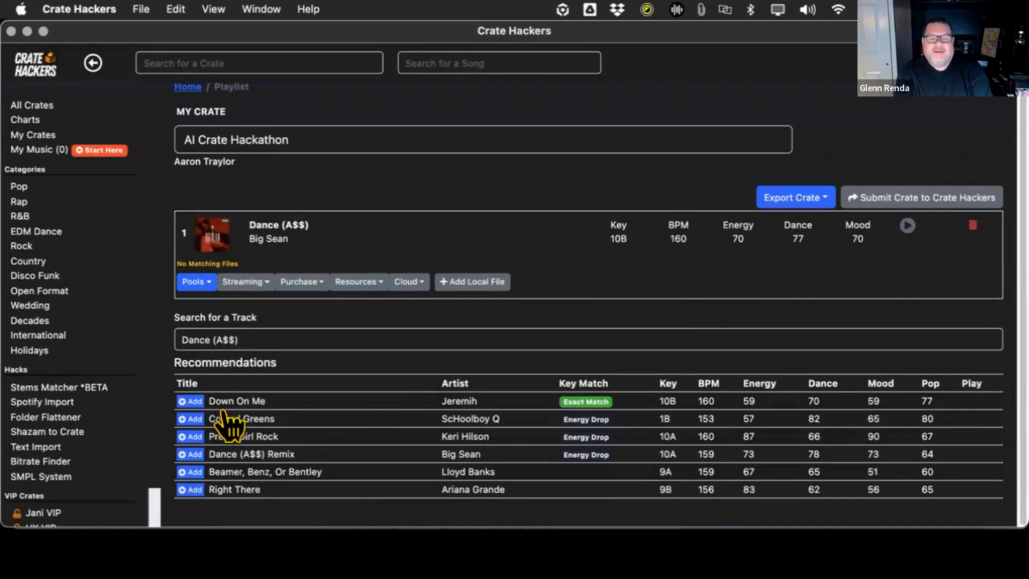
click(180, 399)
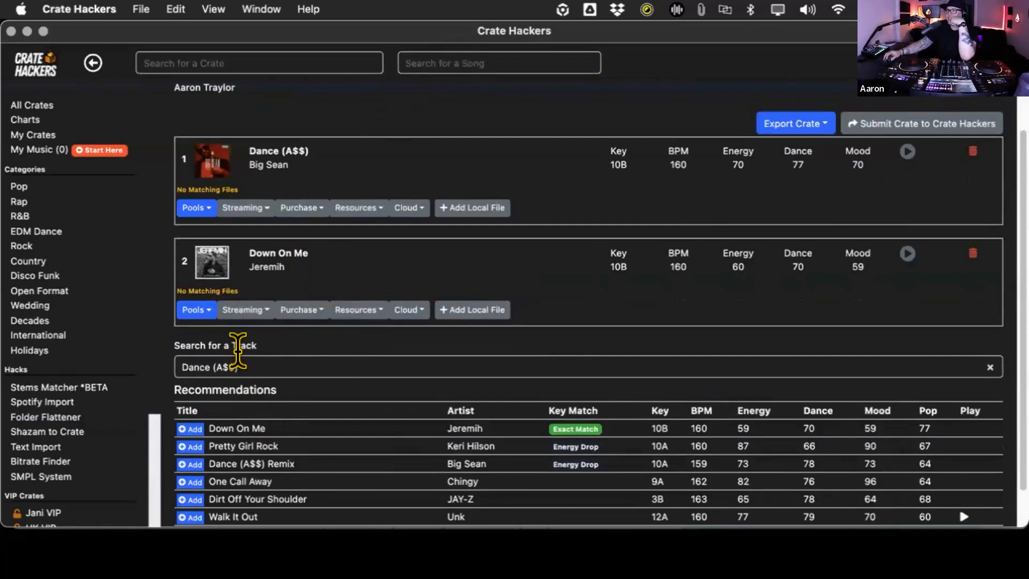
click(238, 354)
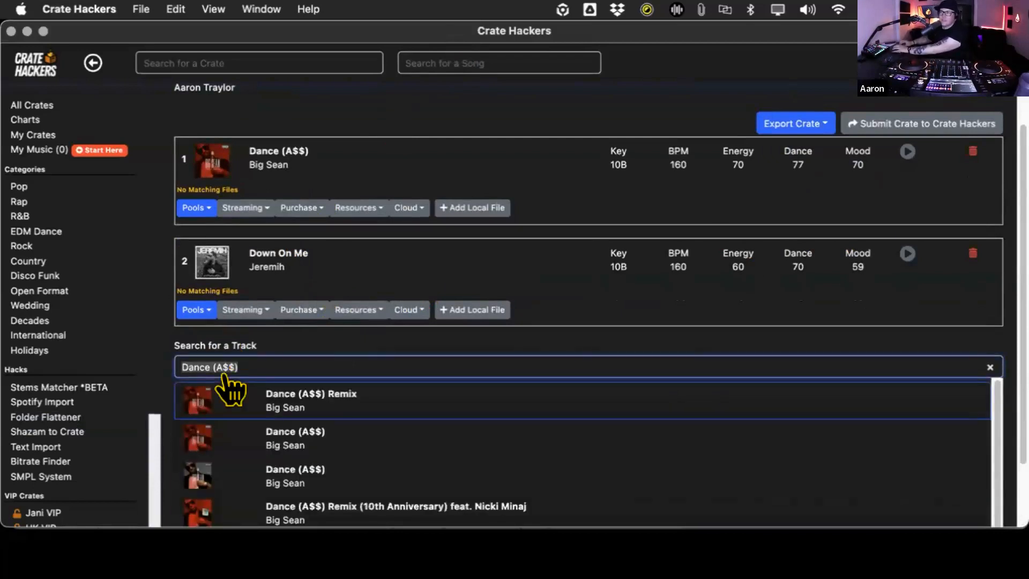
key(super+a)
text(Bottoms)
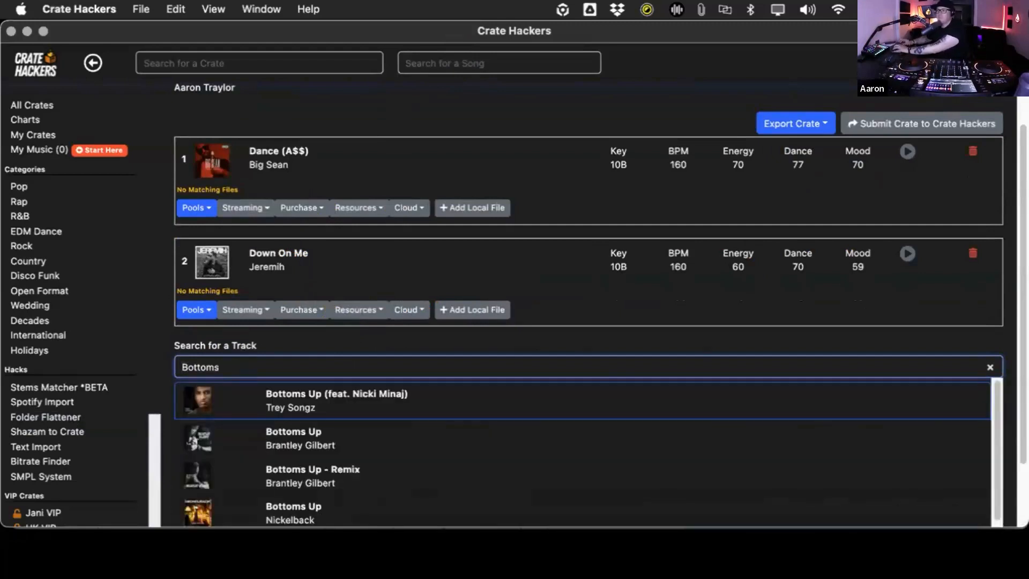
click(229, 391)
- Preview the recommended track "Jordan Belfort" by Wes Walker, add it to the crate and close the audio player
scroll(432, 368, down, 3)
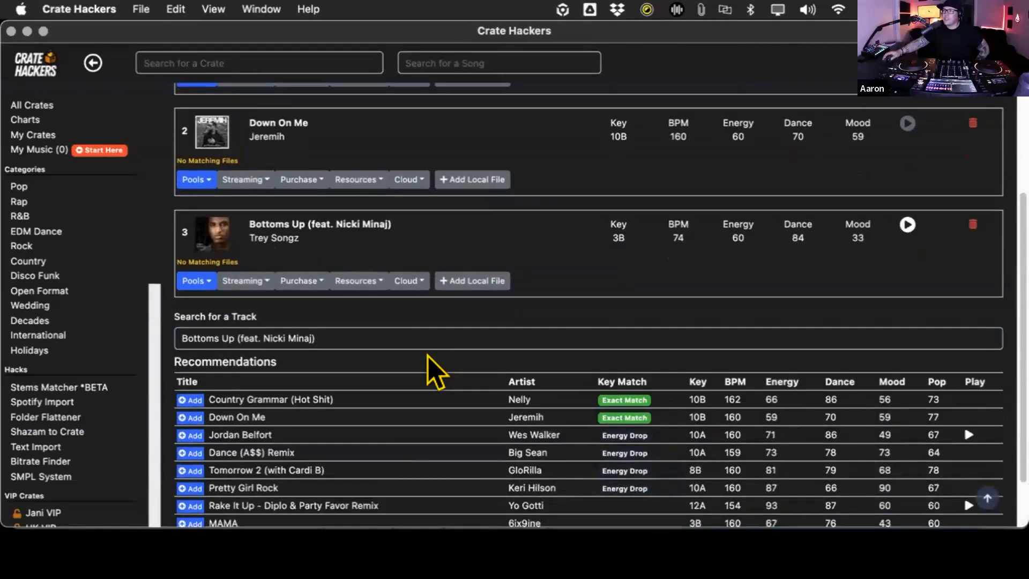
scroll(444, 367, down, 2)
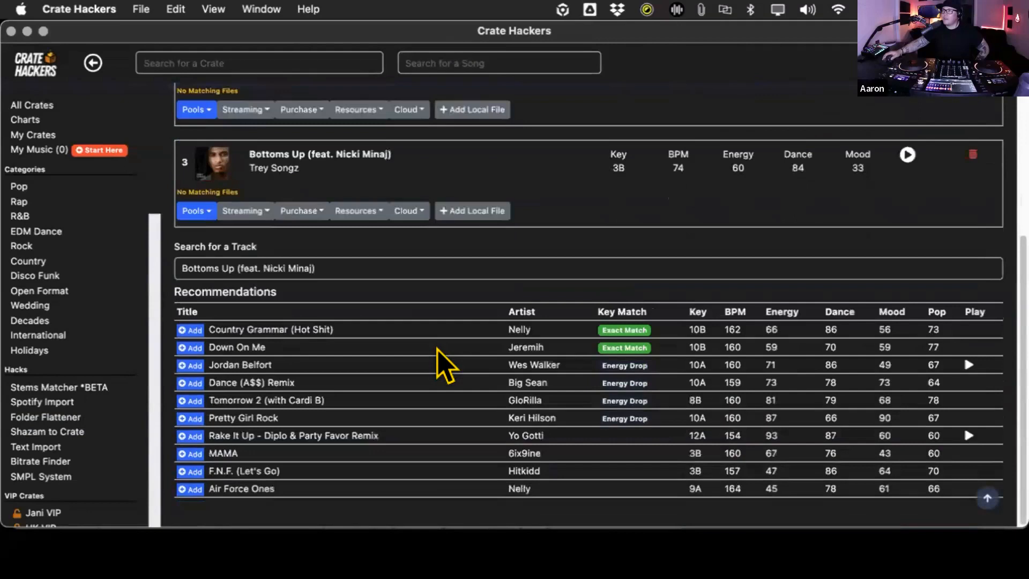
click(967, 365)
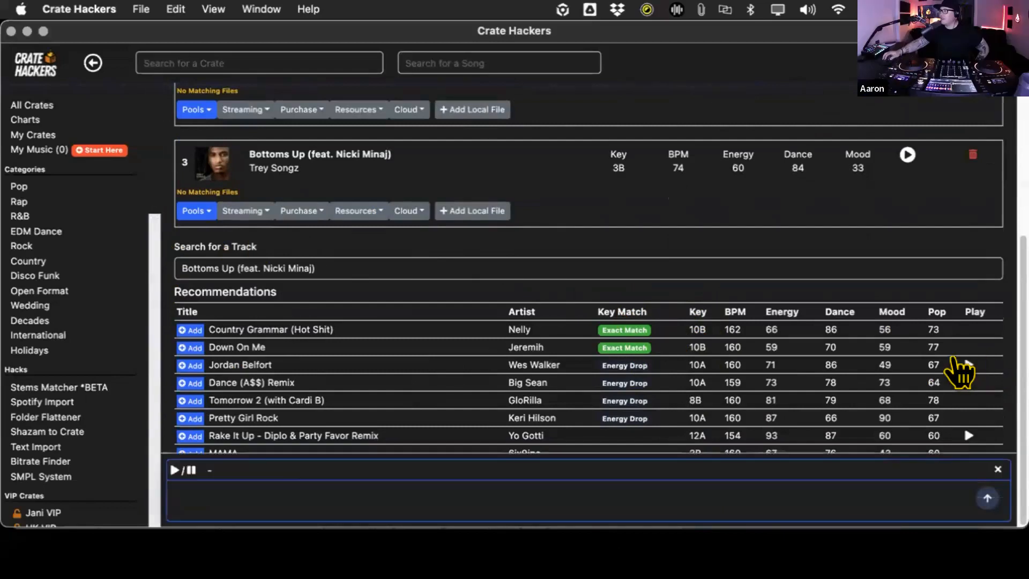
click(191, 365)
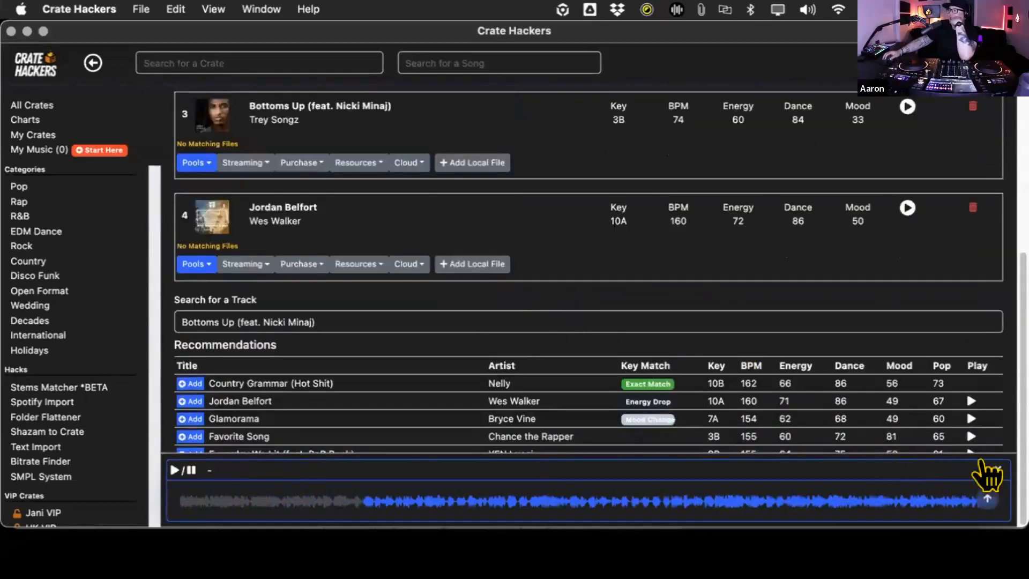
click(996, 469)
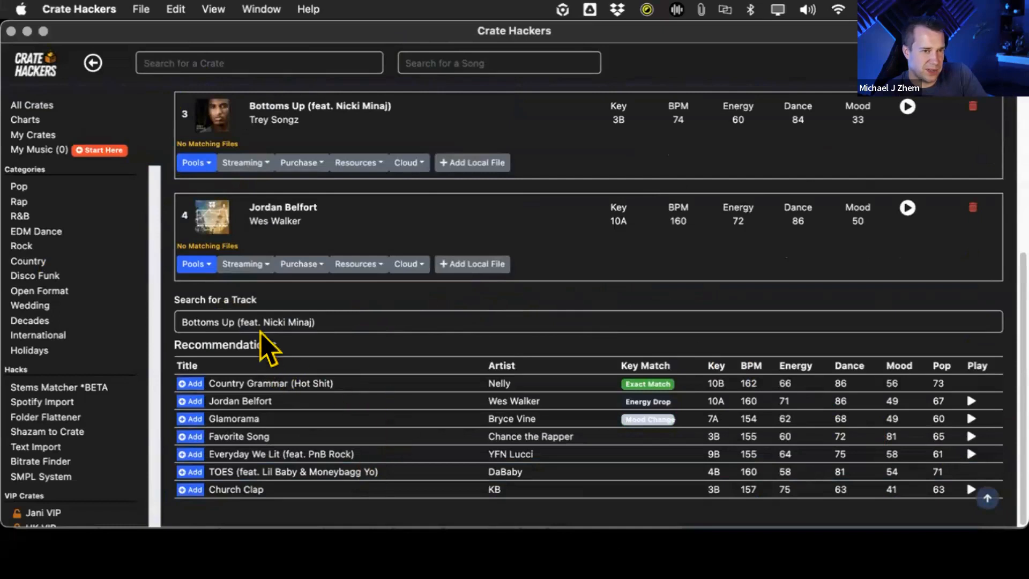
- Search for "Country" and add Nelly's "Country Grammar (Hot Shit)" to the crate
click(252, 311)
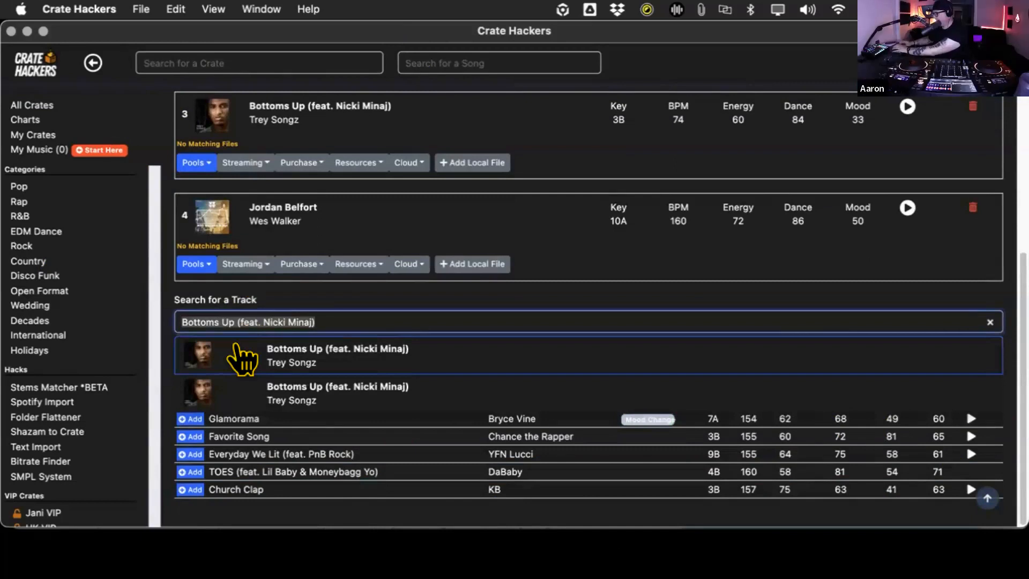
text(Gril)
key(BackSpace)
key(BackSpace)
key(BackSpace)
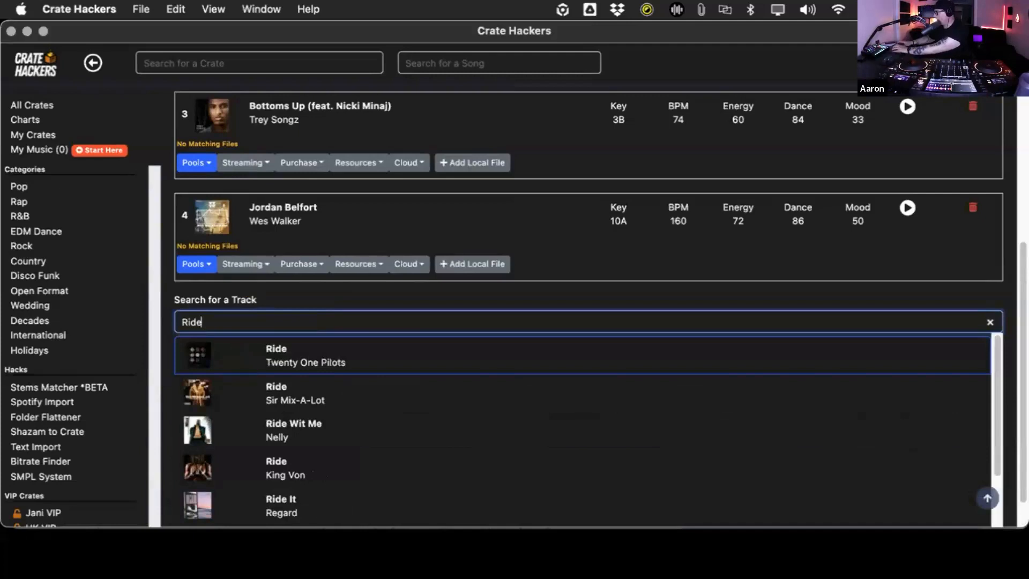
key(BackSpace)
key(BackSpace)
key(BackSpace)
text(Coutrn)
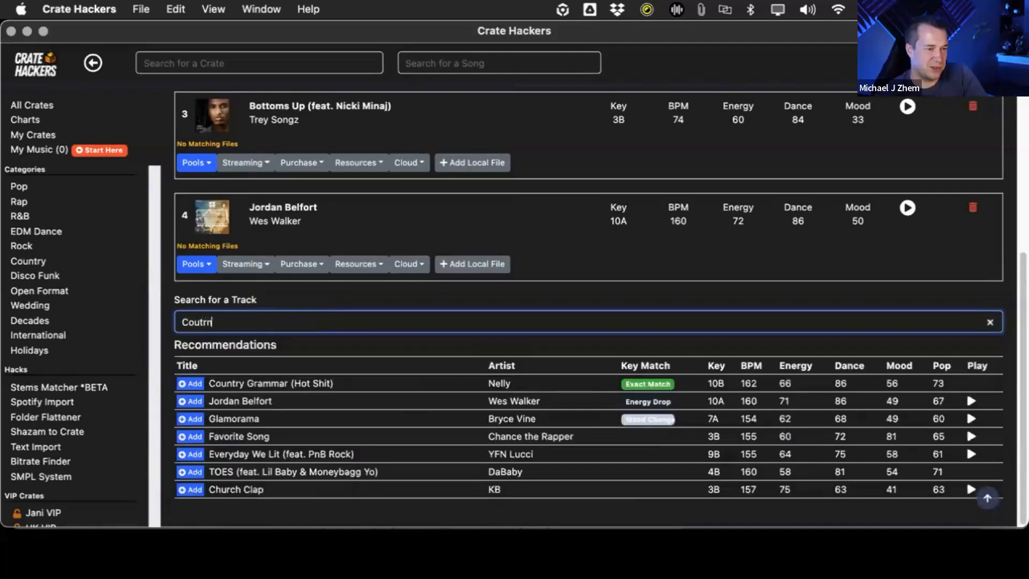
key(BackSpace)
key(BackSpace)
key(BackSpace)
text(ntry)
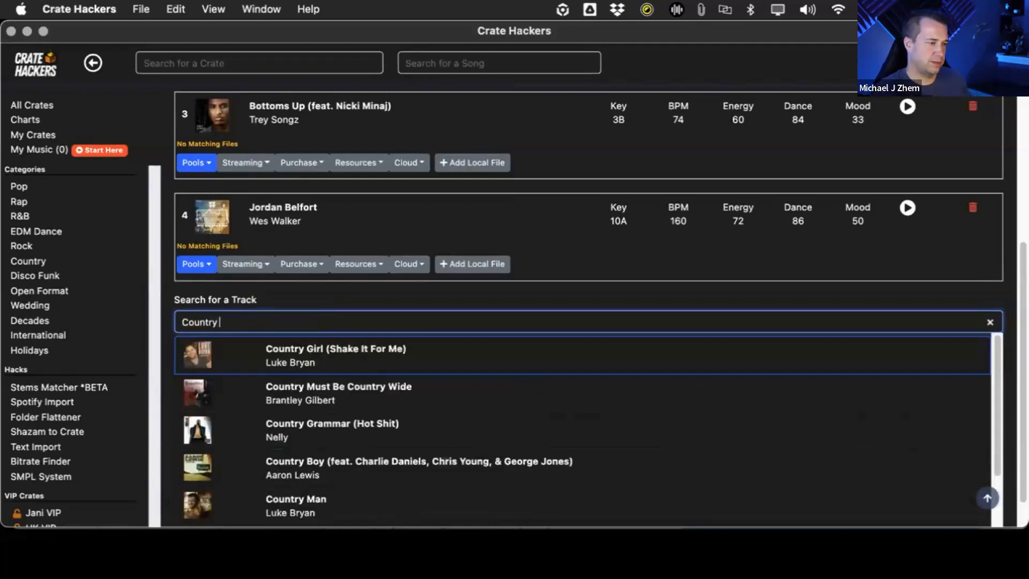
click(321, 435)
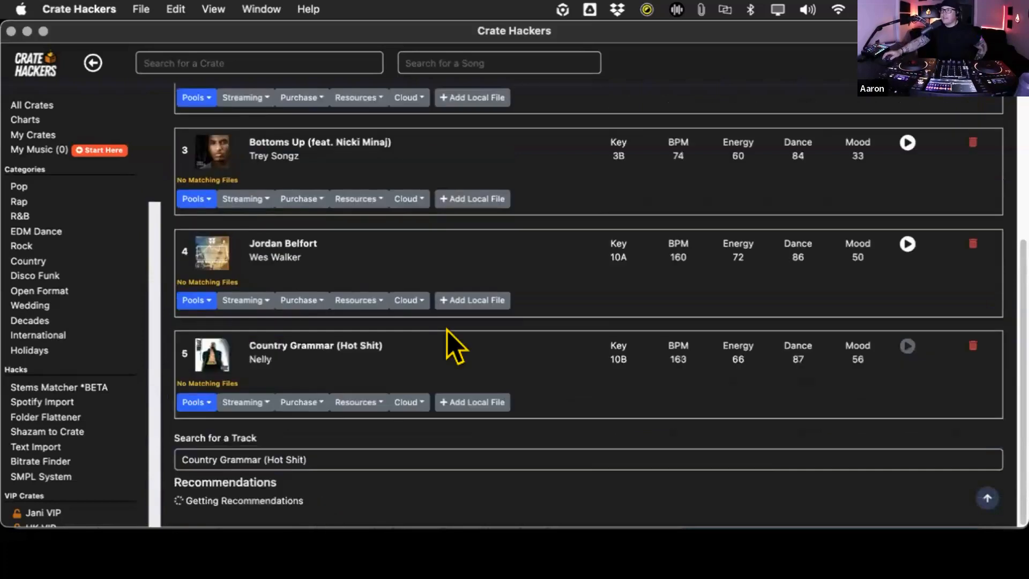
- Preview the recommended track "Back Then" by Mike Jones and add it to the crate
scroll(596, 283, down, 3)
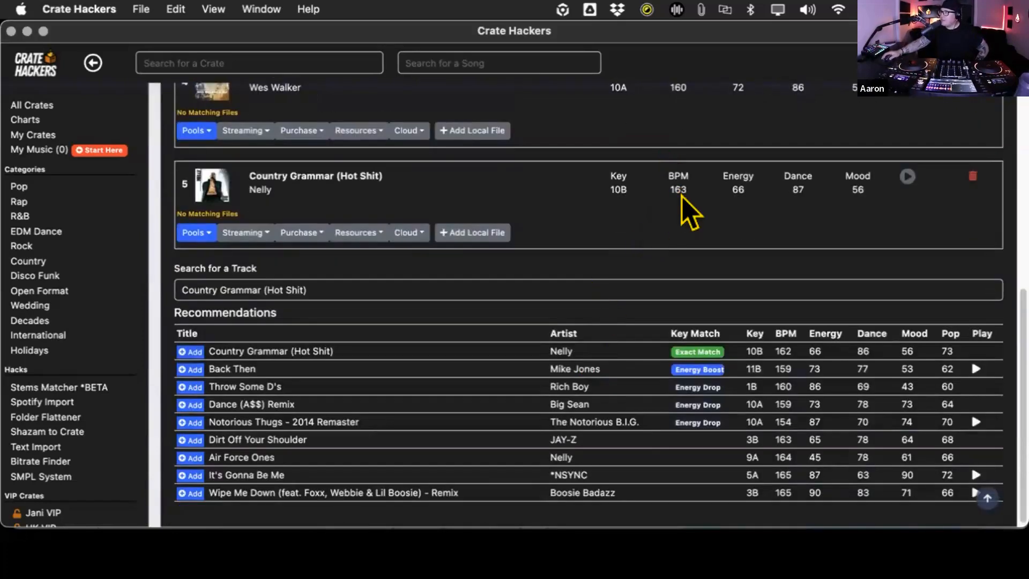
scroll(680, 212, up, 2)
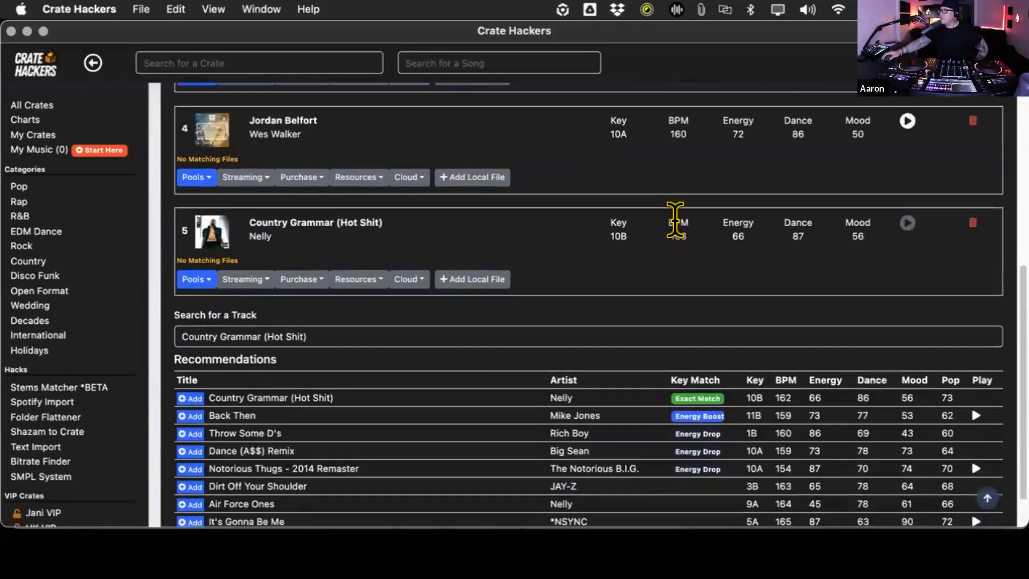
scroll(679, 252, down, 2)
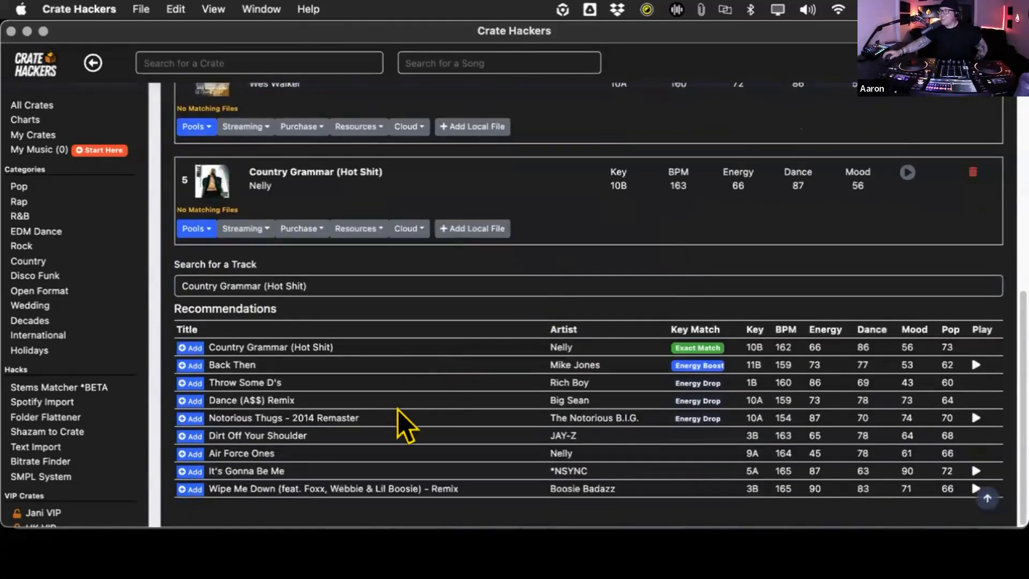
click(969, 358)
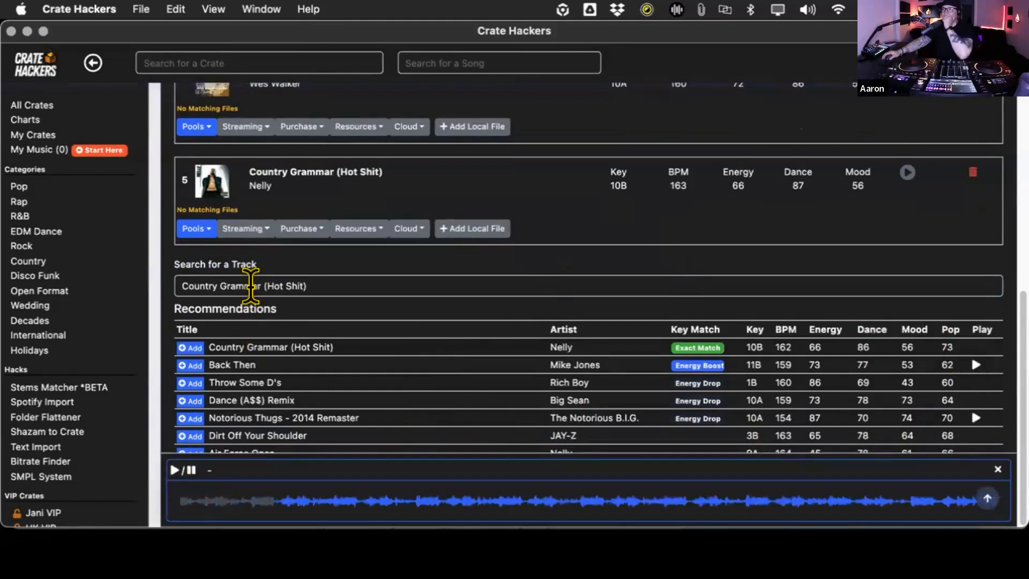
click(176, 364)
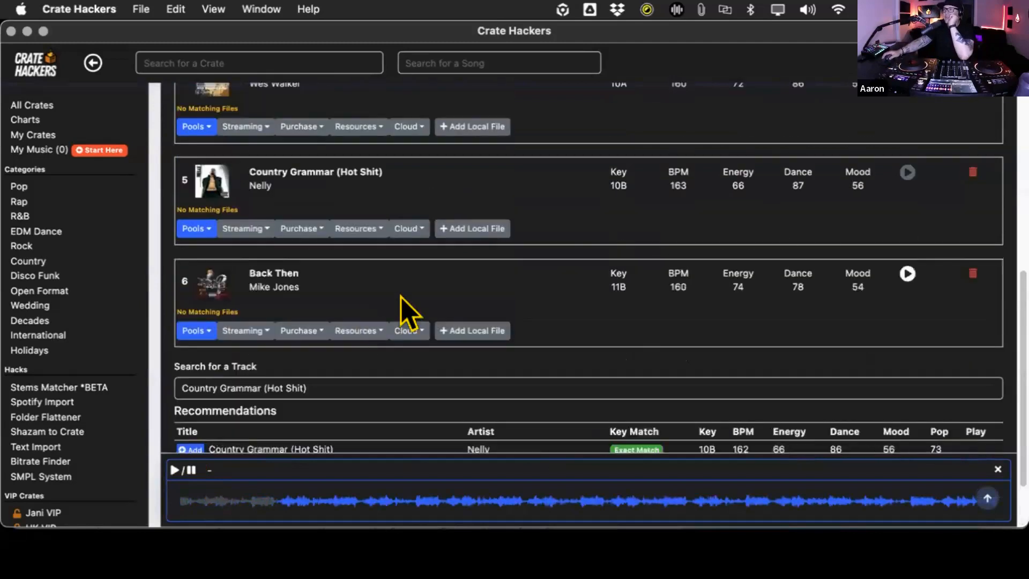
- Close the current preview, play the recommended track "Walk It Out" by Unk and add it to the crate
scroll(427, 297, down, 3)
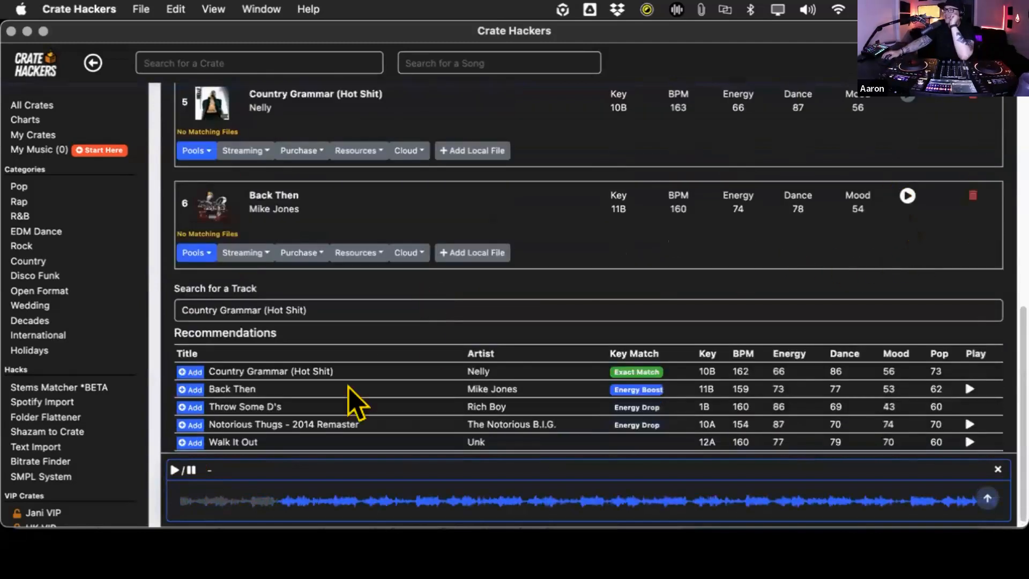
scroll(520, 306, down, 1)
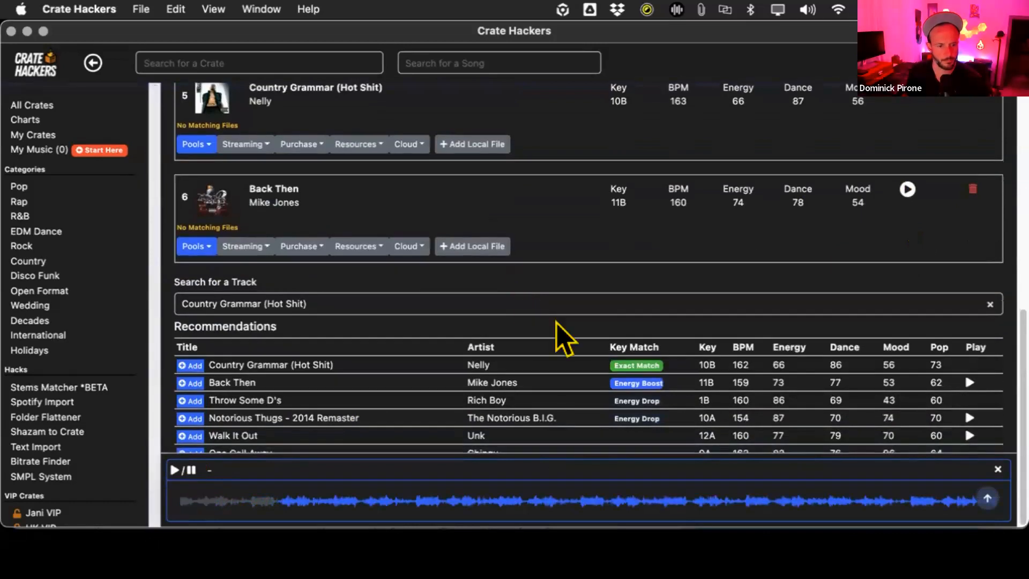
click(984, 460)
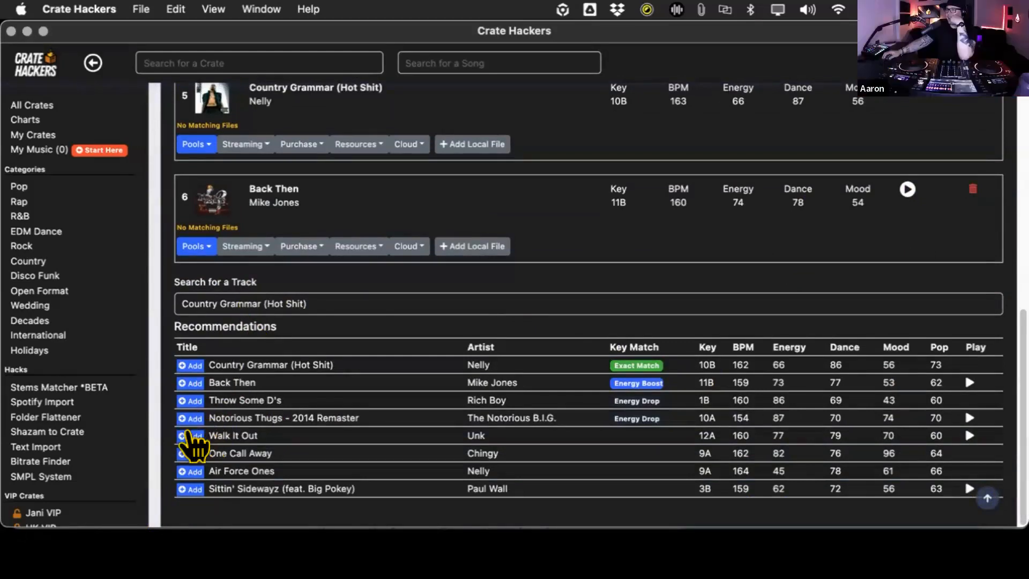
click(969, 435)
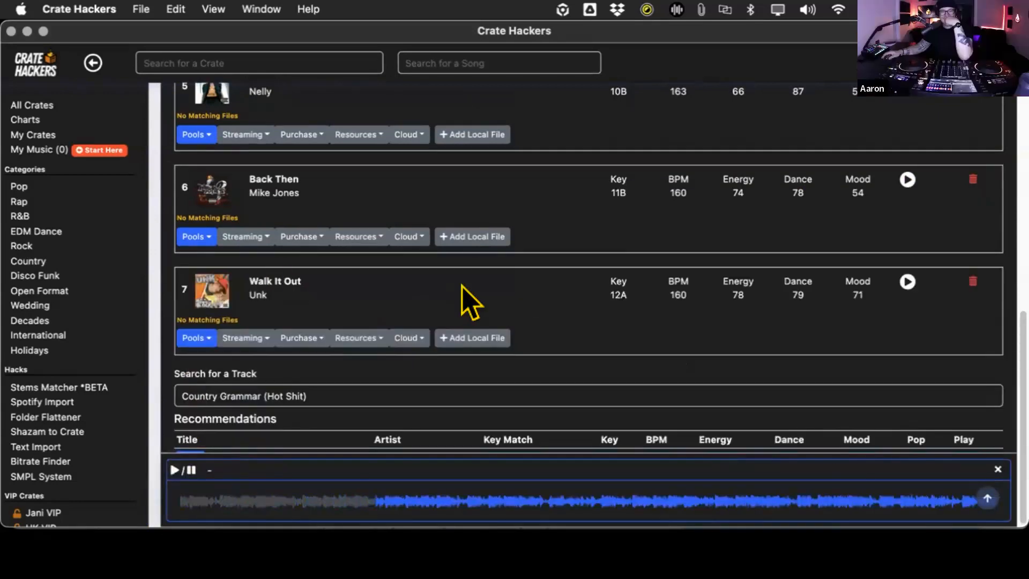
- Search for "Teach Me How to Dougie", add Cali Swag District's track to the crate, preview it and close the audio player
scroll(461, 285, down, 1)
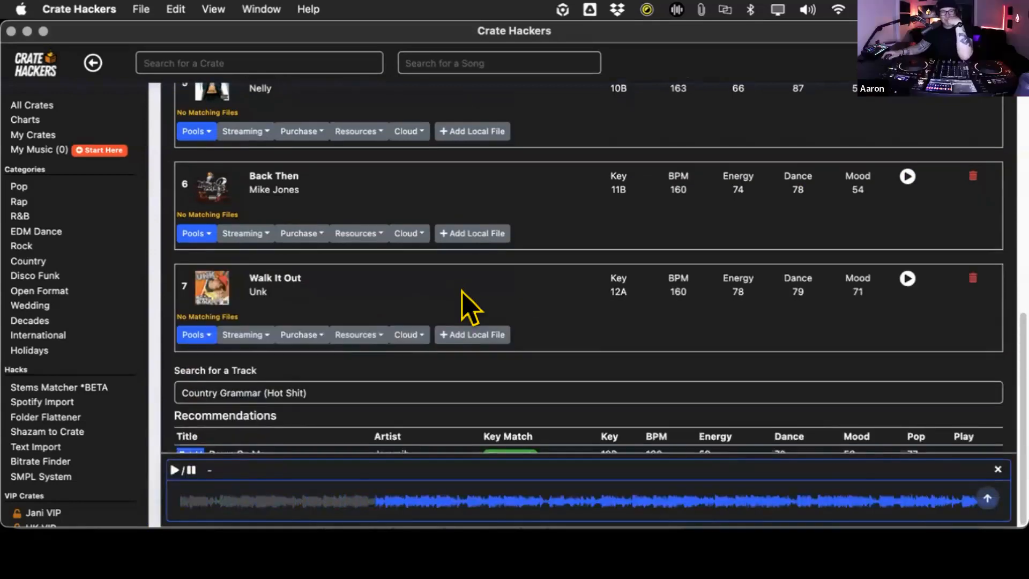
click(275, 391)
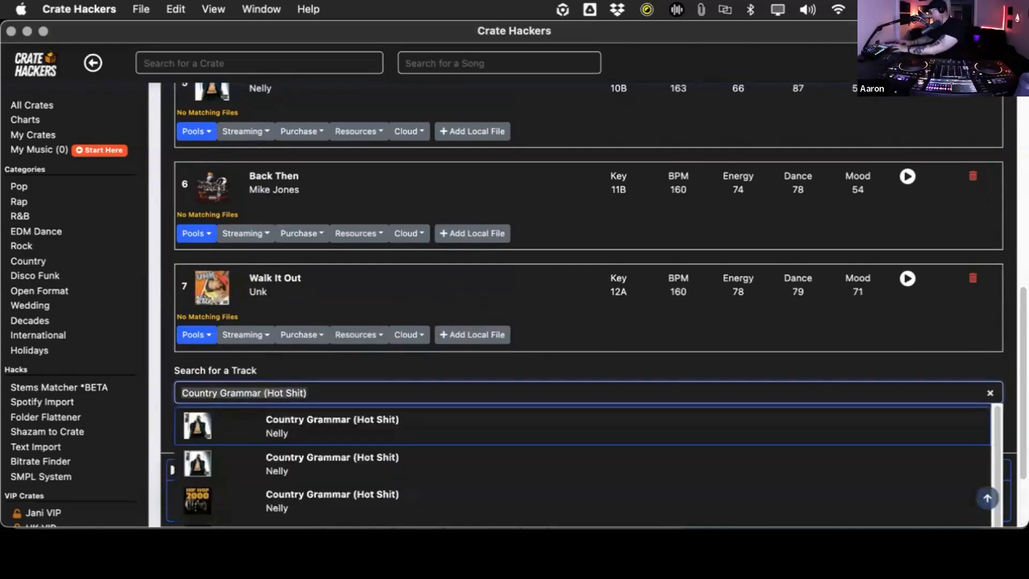
text(Teach Me How to Dougie)
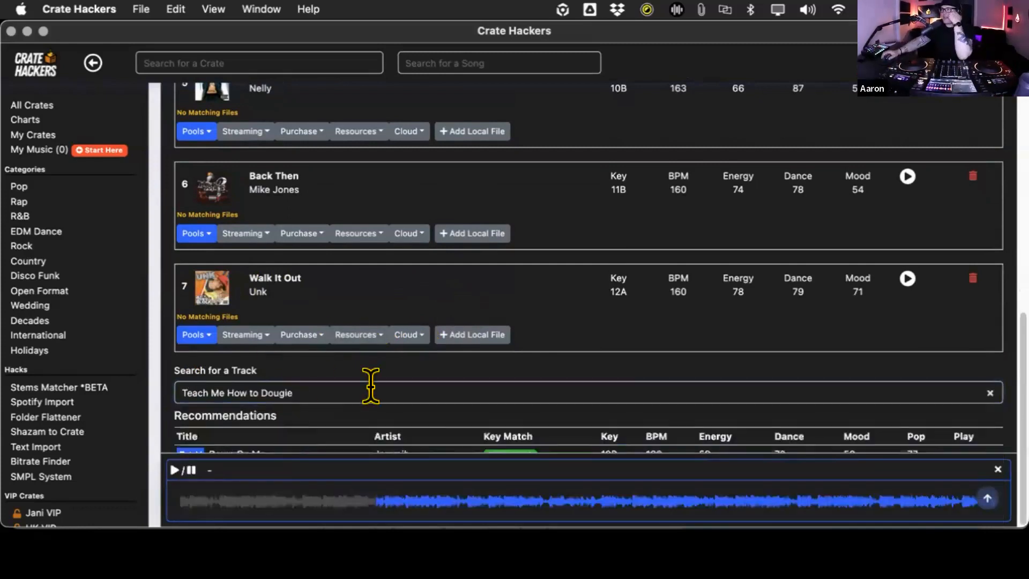
scroll(480, 385, down, 3)
click(906, 228)
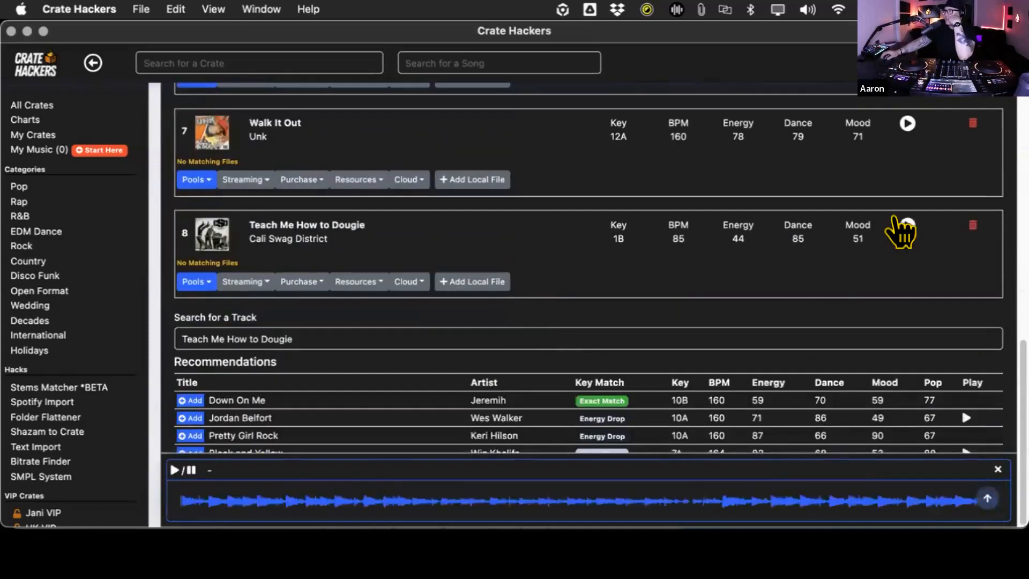
click(998, 470)
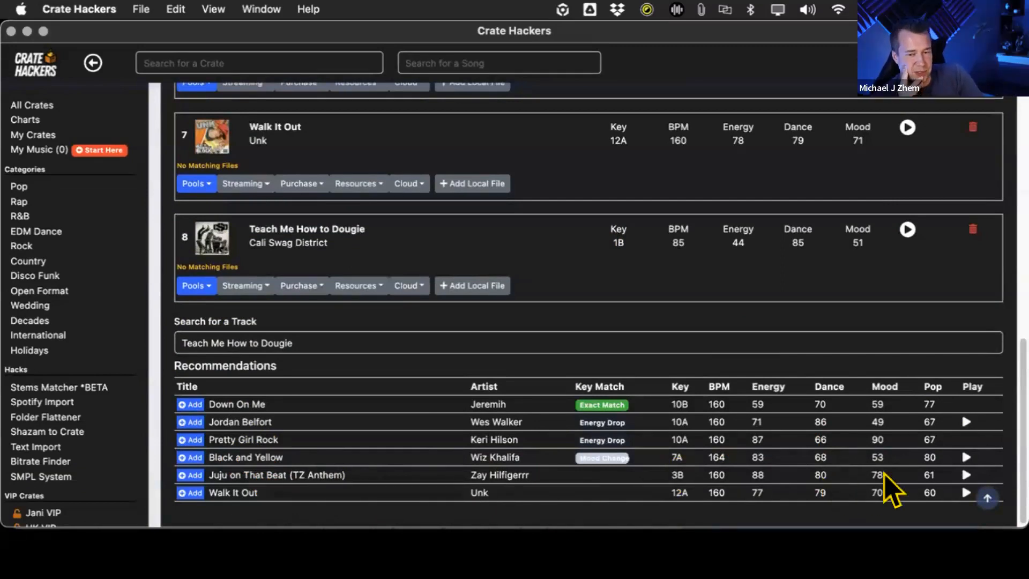
- Preview the recommended track "Juju on That Beat (TZ Anthem)", close the player and add Wiz Khalifa's "Black and Yellow" to the crate
click(966, 473)
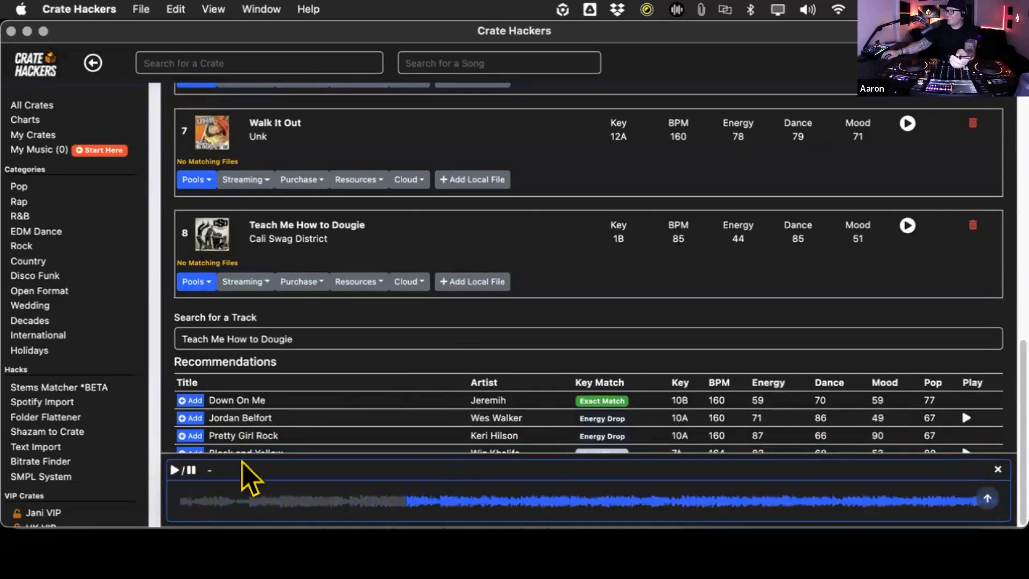
click(996, 470)
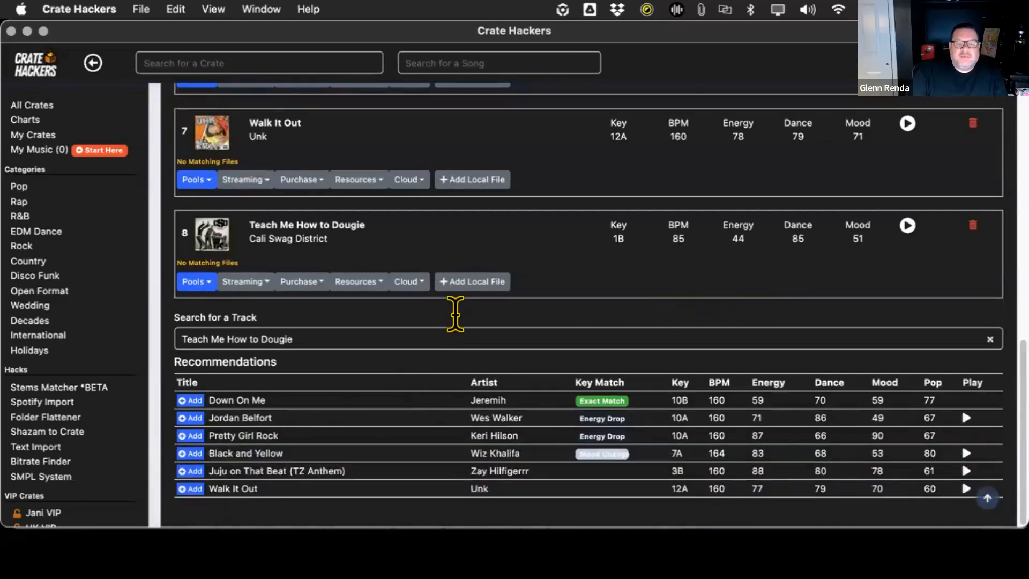
scroll(474, 316, down, 5)
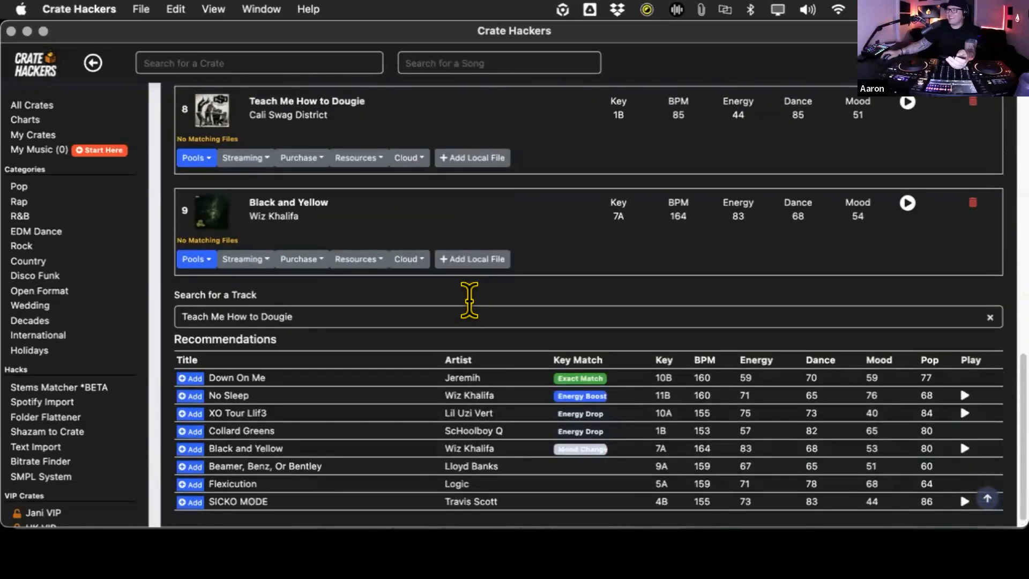
- Add the recommended track "SICKO MODE" by Travis Scott to the crate, preview it and look through the updated recommendations
click(209, 488)
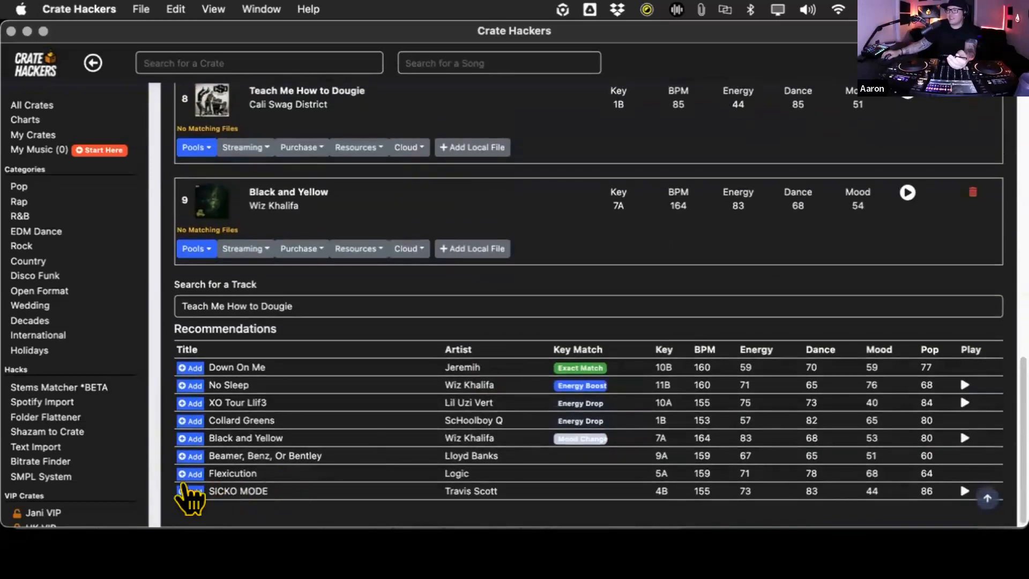
scroll(616, 273, down, 2)
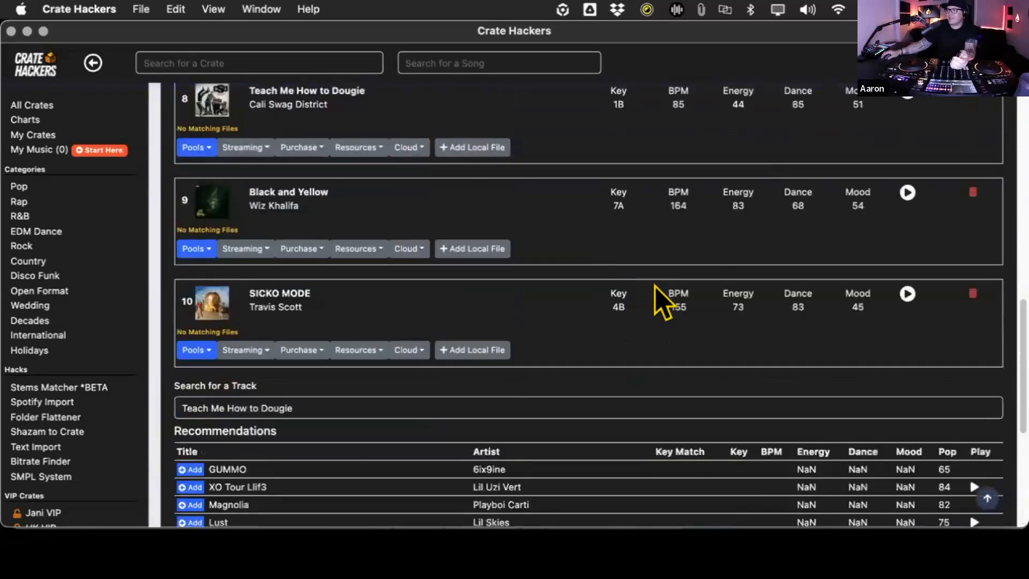
click(906, 294)
scroll(584, 268, down, 3)
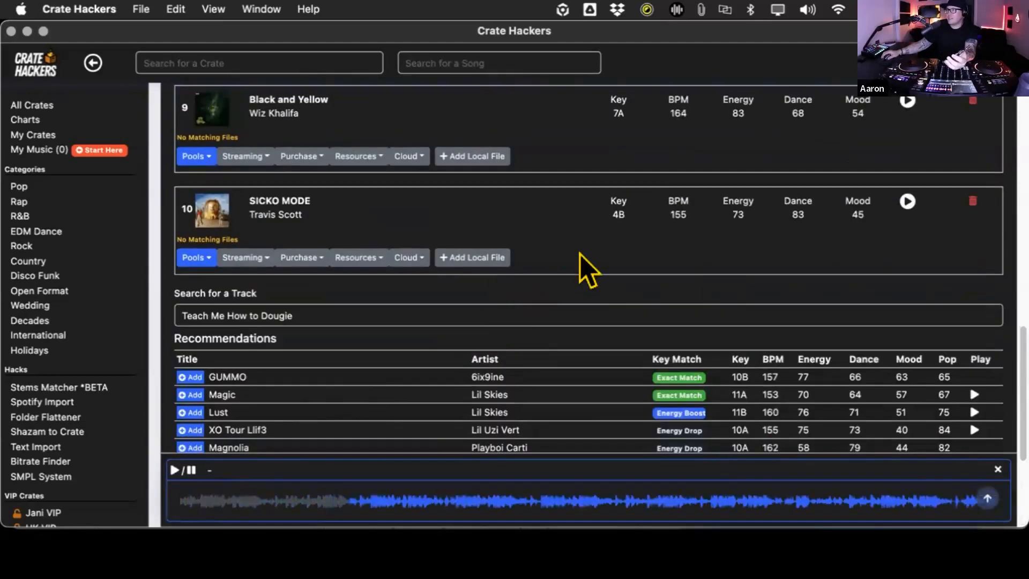
scroll(593, 245, down, 5)
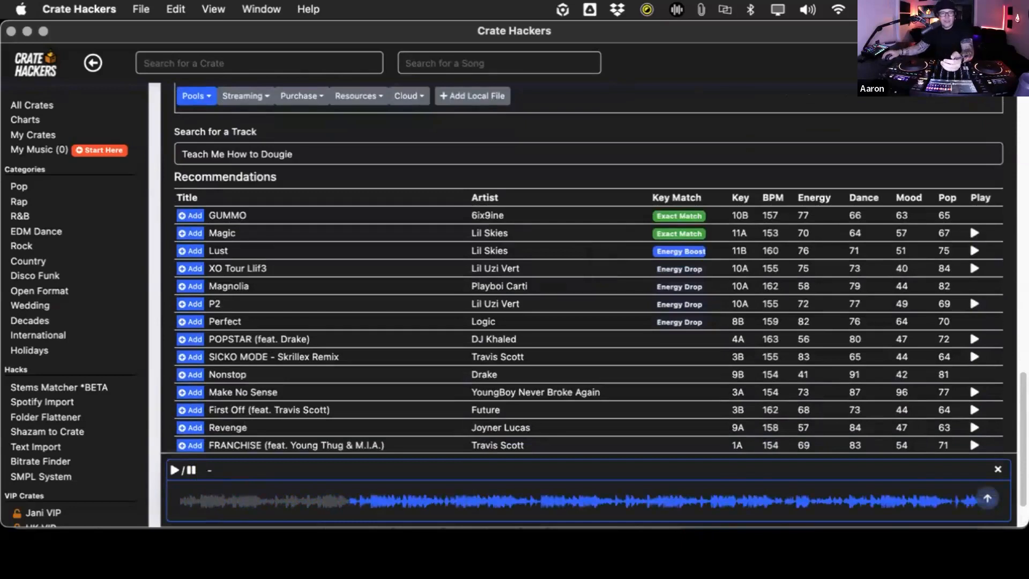
scroll(464, 223, up, 8)
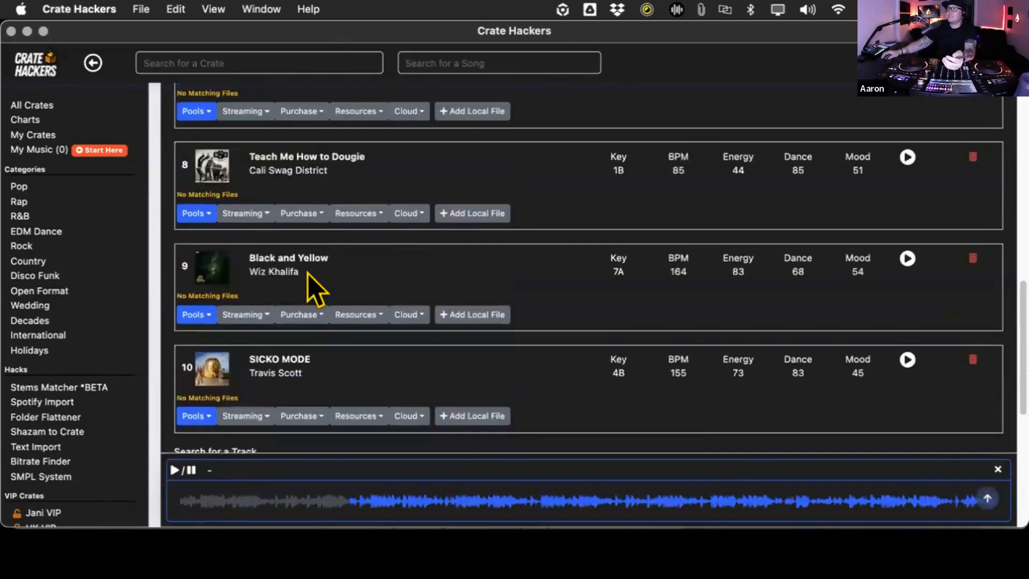
- Search for "Snap Yo" and add Lil Jon's "Snap Yo Fingers" to the crate
scroll(292, 396, down, 3)
double_click(292, 365)
triple_click(292, 355)
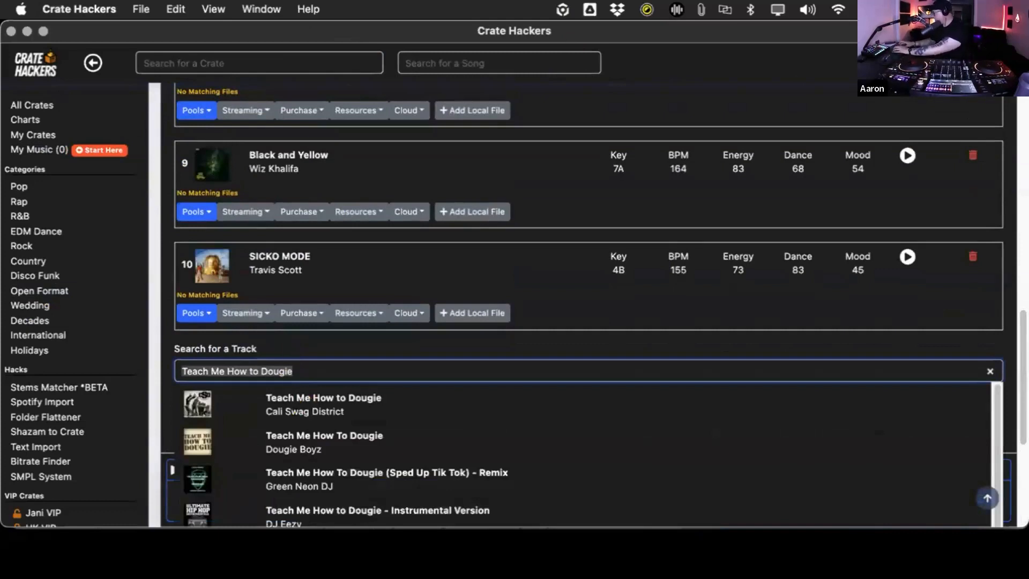
text(Snba)
key(BackSpace)
key(BackSpace)
text(p Yo)
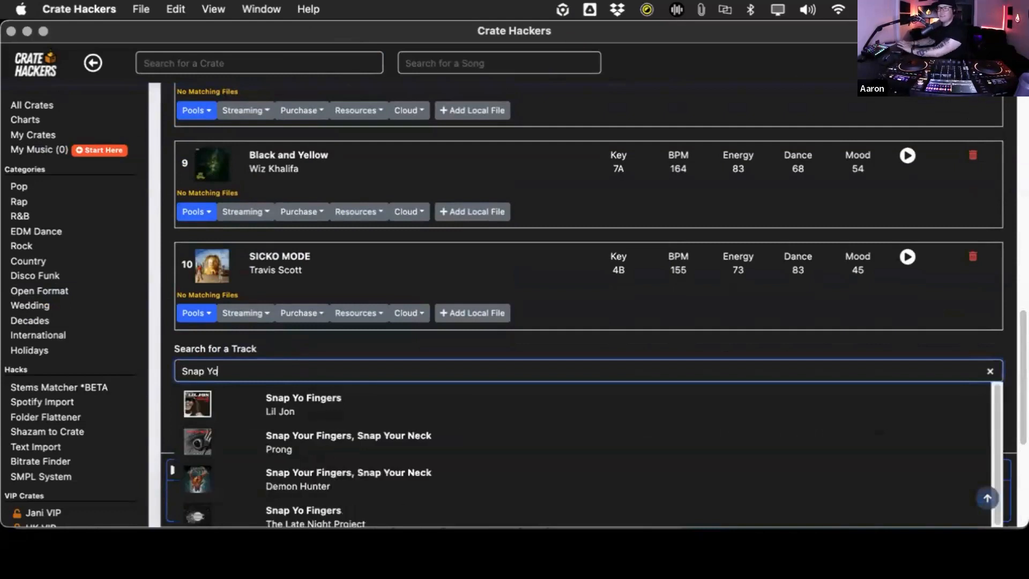
click(329, 413)
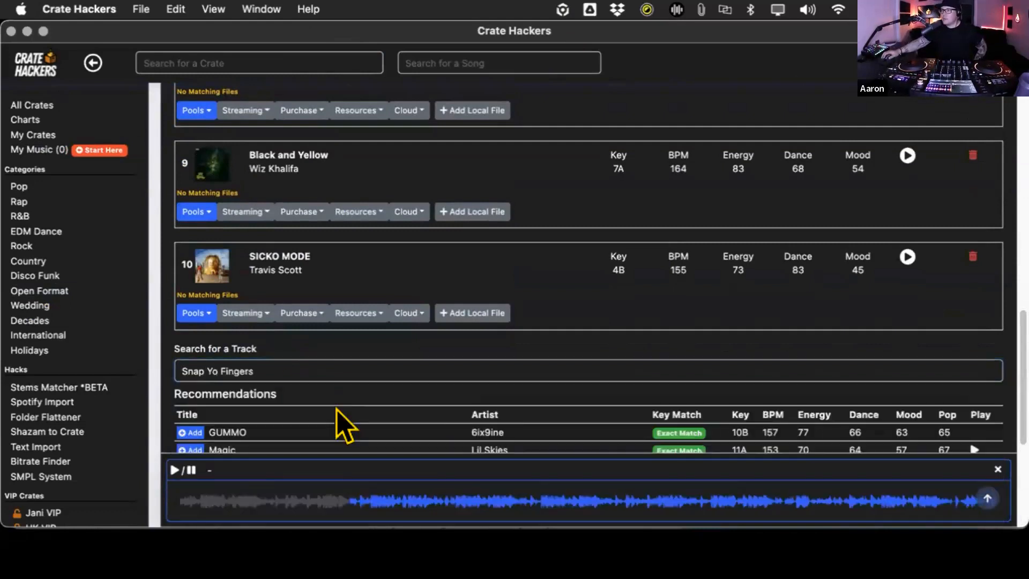
- Preview "Snap Yo Fingers", review the recommendations that match it and close the audio player
click(904, 331)
scroll(838, 362, down, 2)
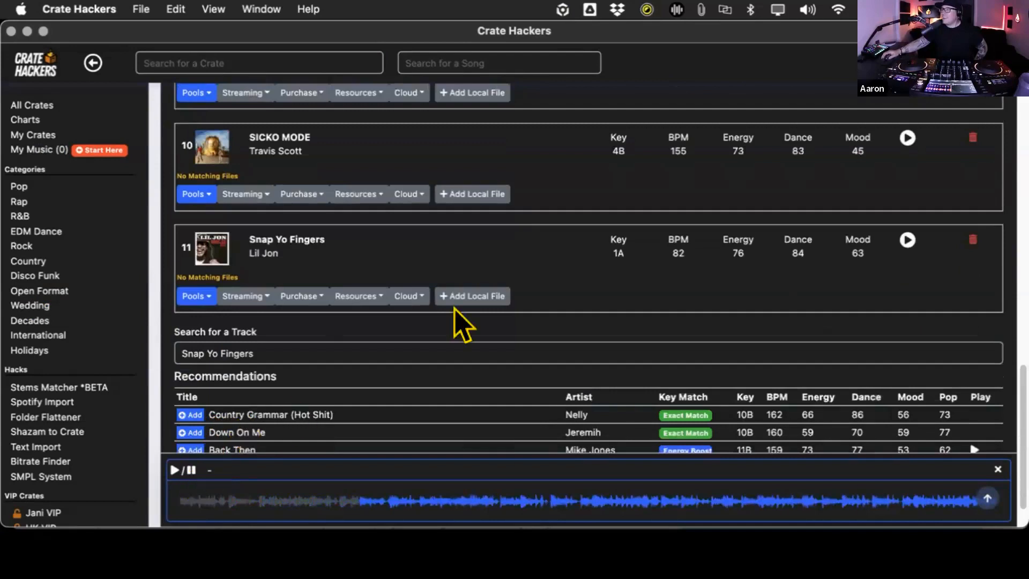
scroll(485, 330, down, 1)
scroll(489, 335, down, 2)
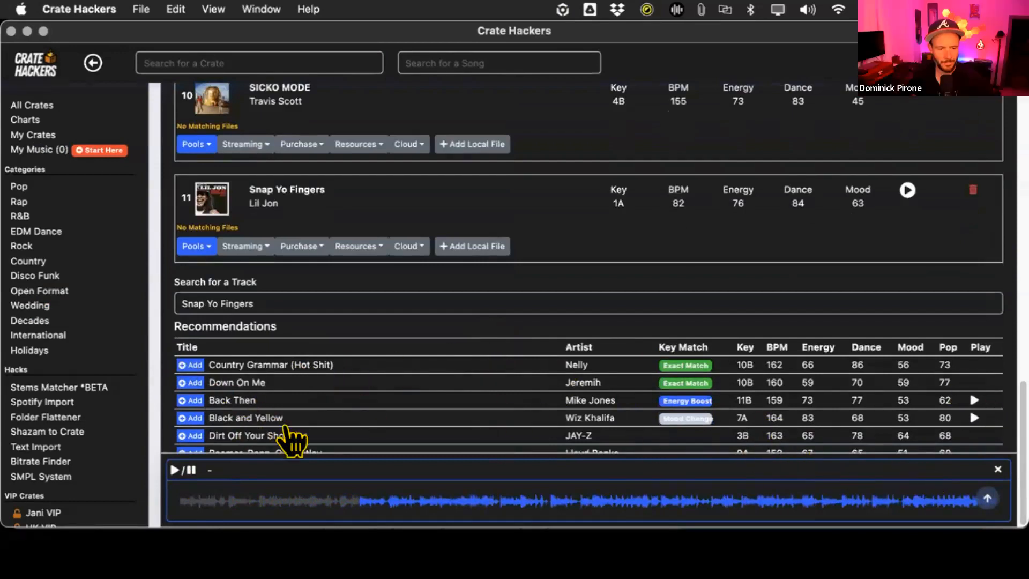
click(996, 469)
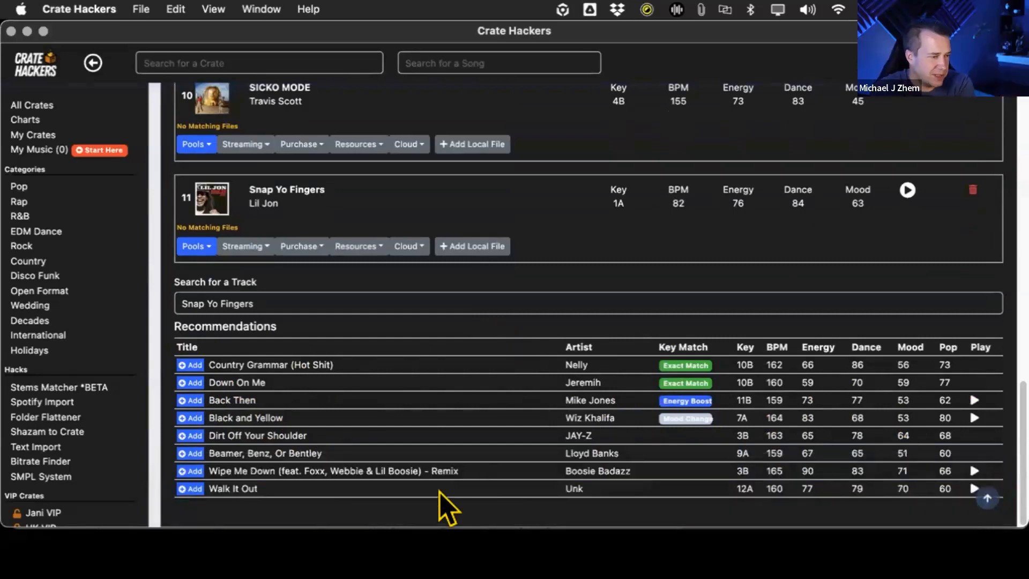
- Add A$AP Ferg's "Plain Jane" to the crate, preview it, and add the recommended track "Nonstop" by Drake after closing the player
click(265, 277)
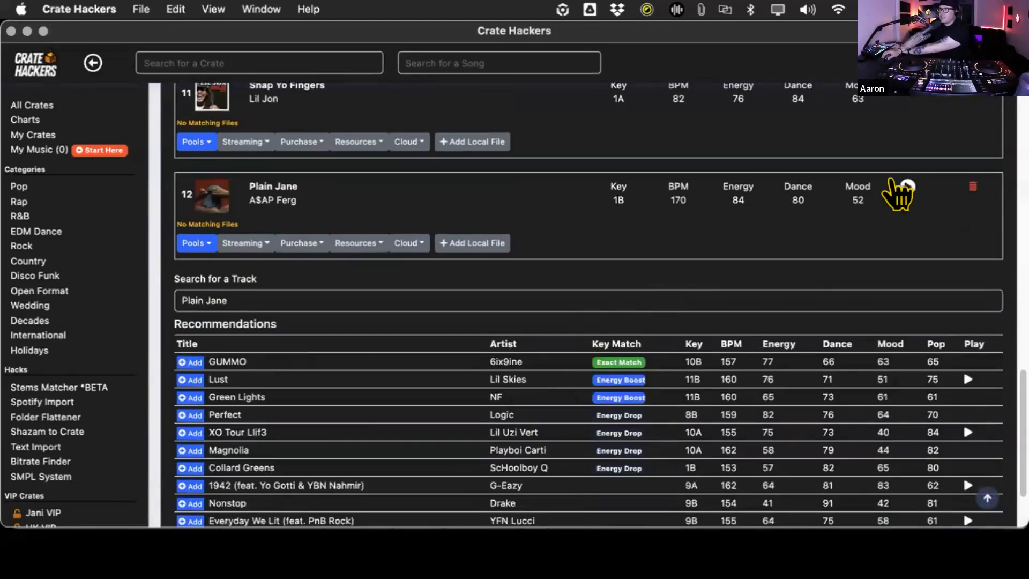
click(904, 186)
scroll(684, 300, down, 4)
click(990, 466)
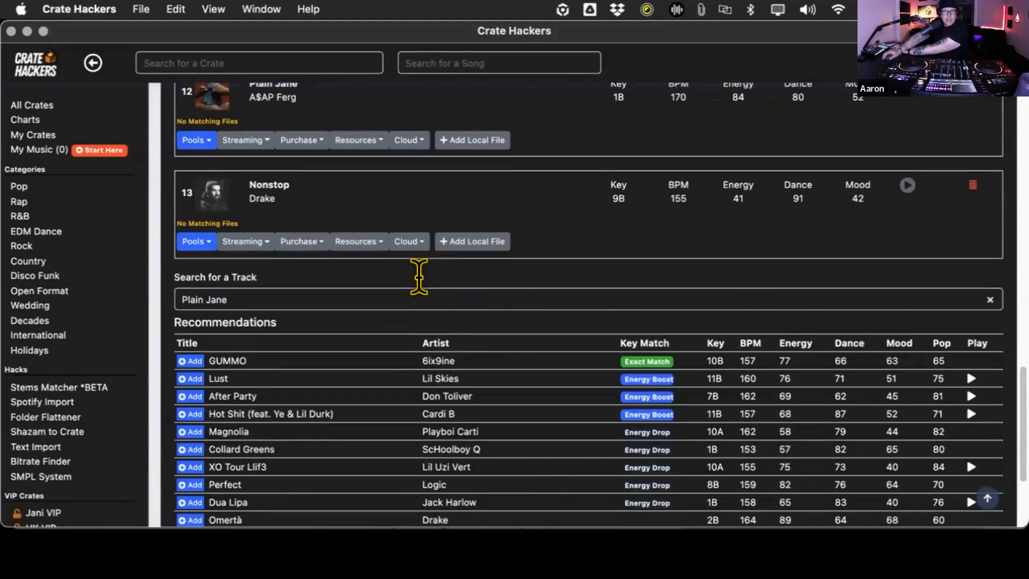
triple_click(418, 276)
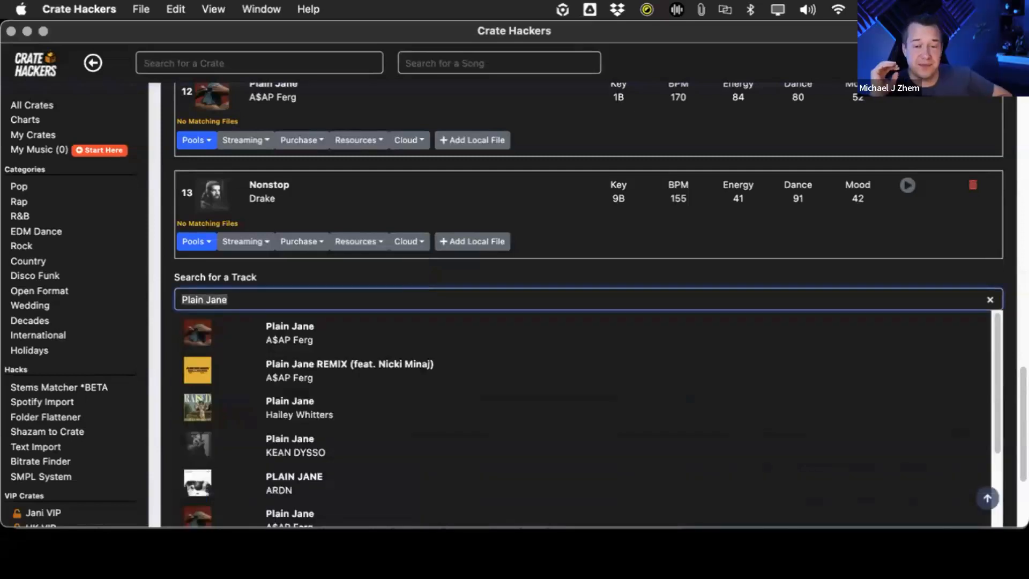
text(After)
key(BackSpace)
key(BackSpace)
key(BackSpace)
key(BackSpace)
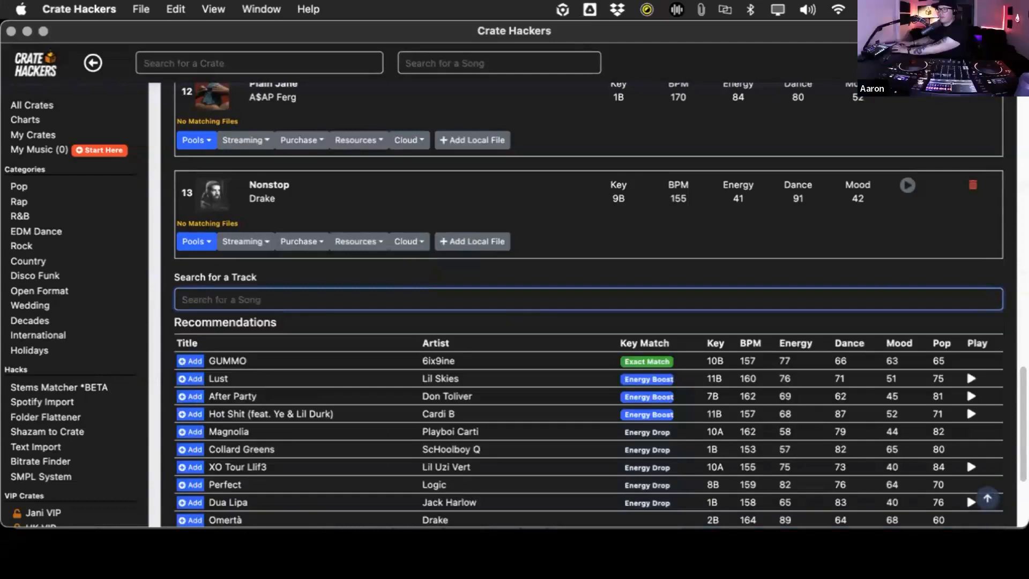
text(Purpl)
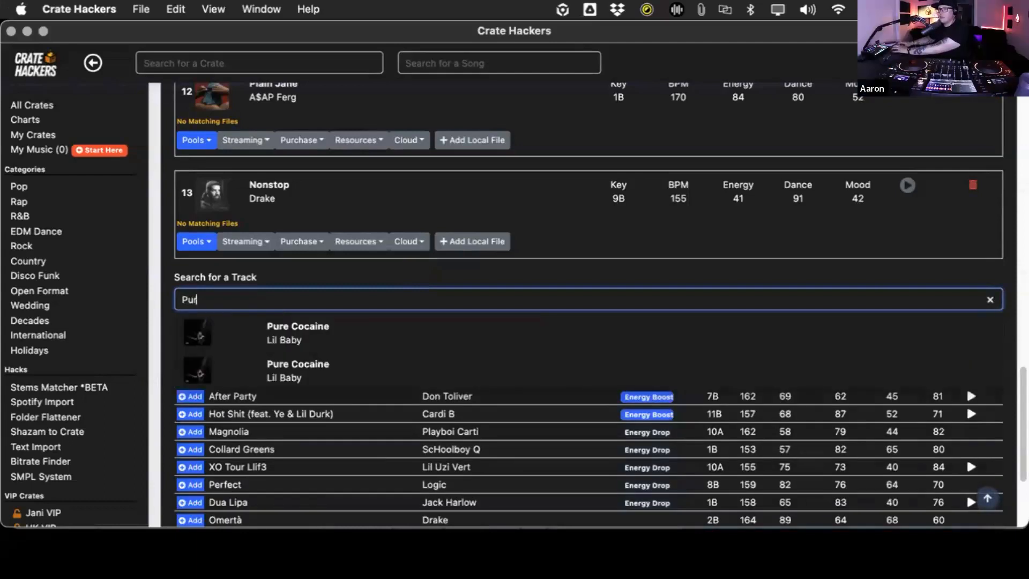
key(BackSpace)
key(BackSpace)
key(BackSpace)
key(BackSpace)
key(BackSpace)
- Search for "After Party", add Don Toliver's track to the crate and preview it
text(After Pa)
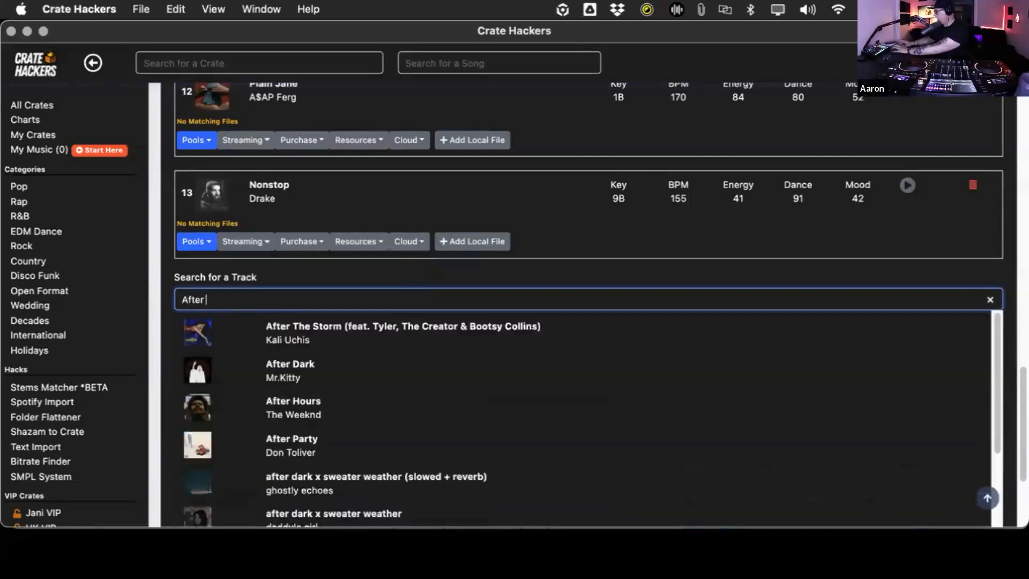
text(rty)
click(423, 325)
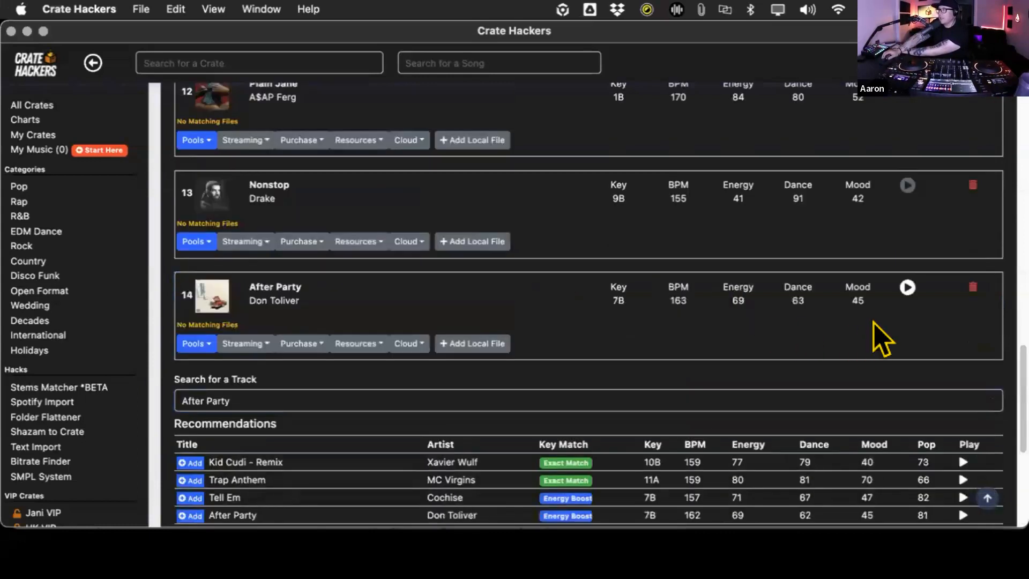
click(906, 288)
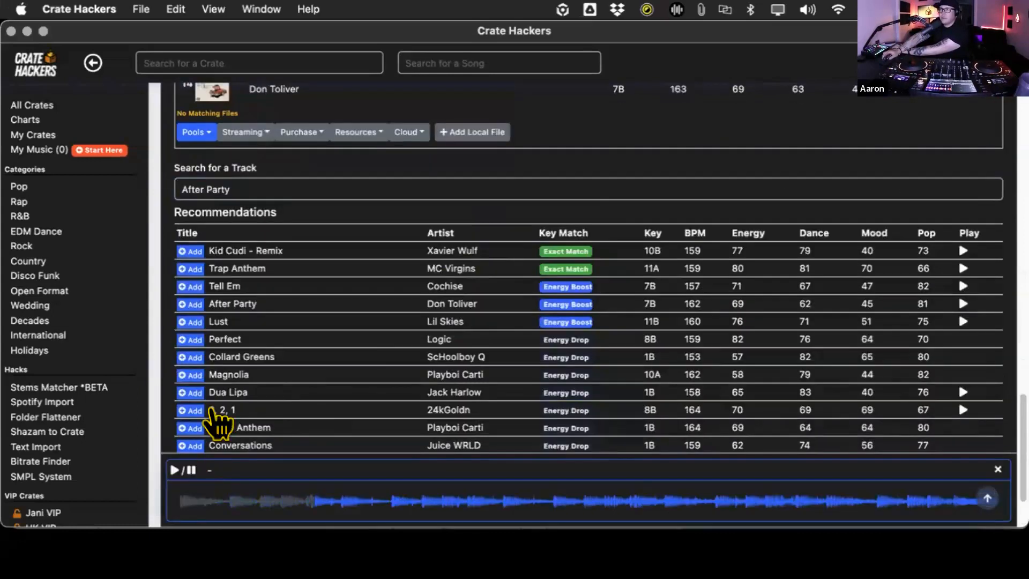
scroll(281, 377, up, 9)
- Find "Lean Wit It, Rock Wit It" by Dem Franchize Boyz in the track search and add it to the crate
scroll(289, 386, down, 6)
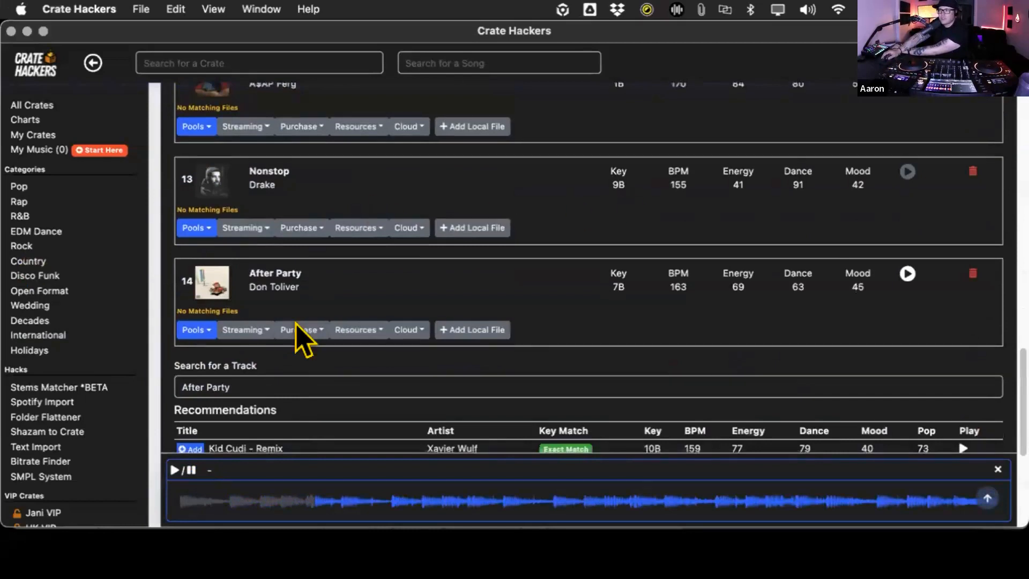
scroll(284, 339, down, 1)
click(275, 338)
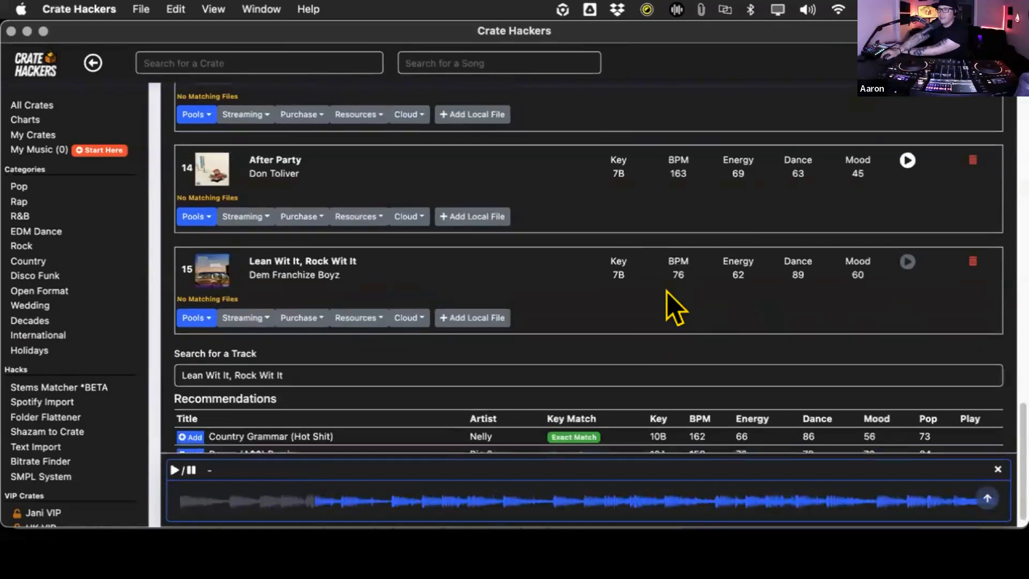
- Search for "Dua Li", add Jack Harlow's "Dua Lipa" to the crate, and preview and pause it
triple_click(380, 342)
key(BackSpace)
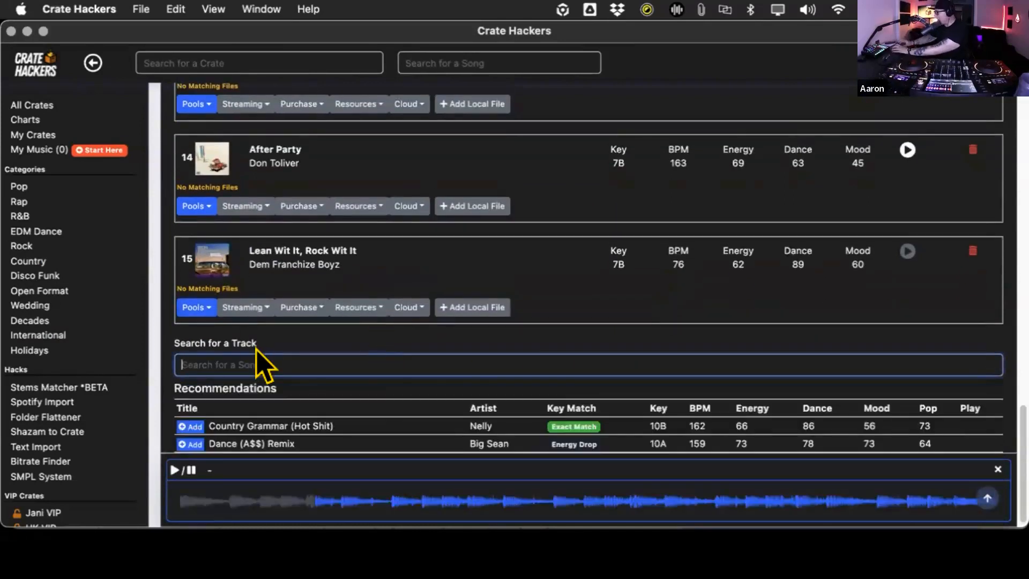
text(Jack)
text(i)
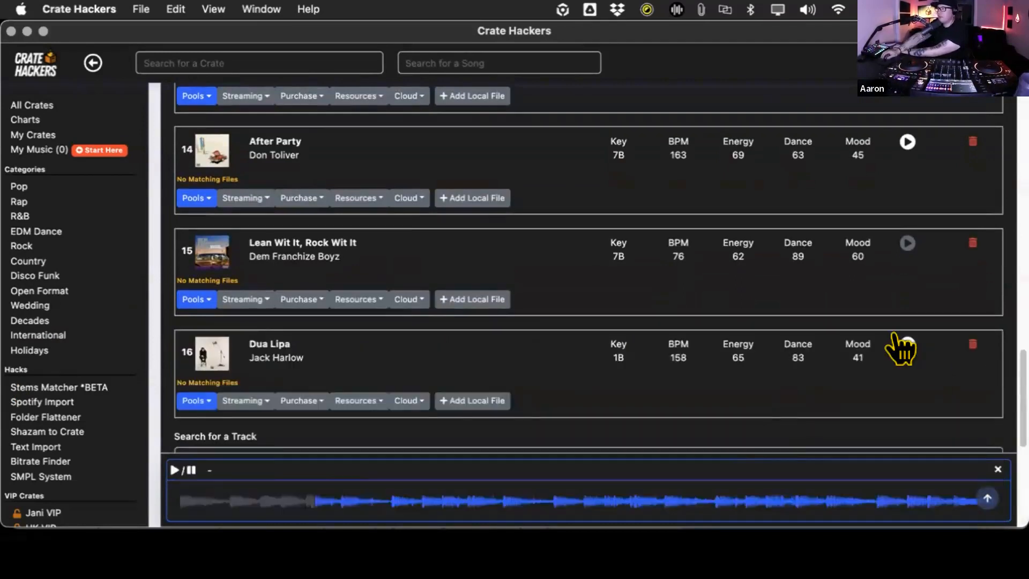
click(903, 343)
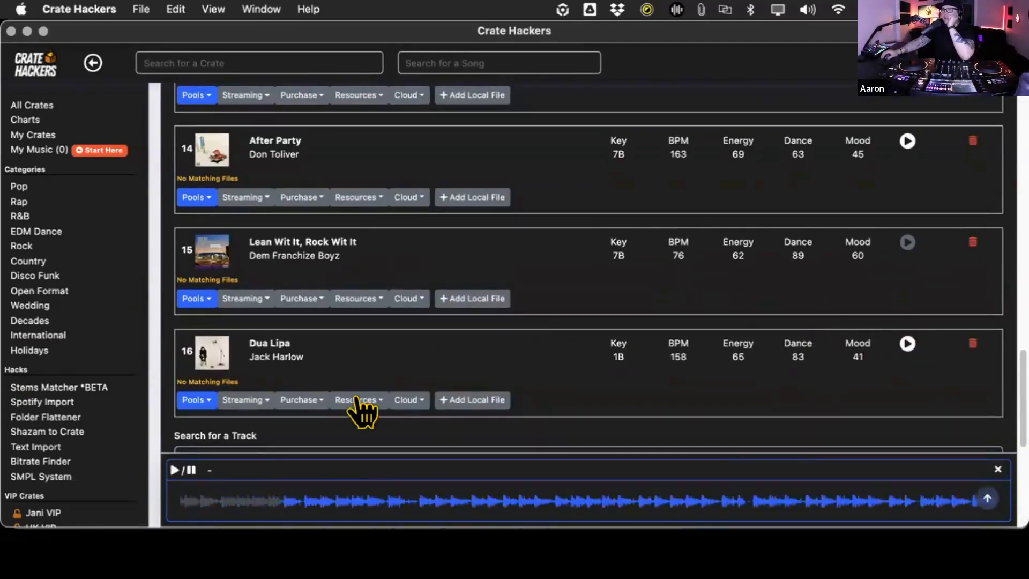
click(184, 471)
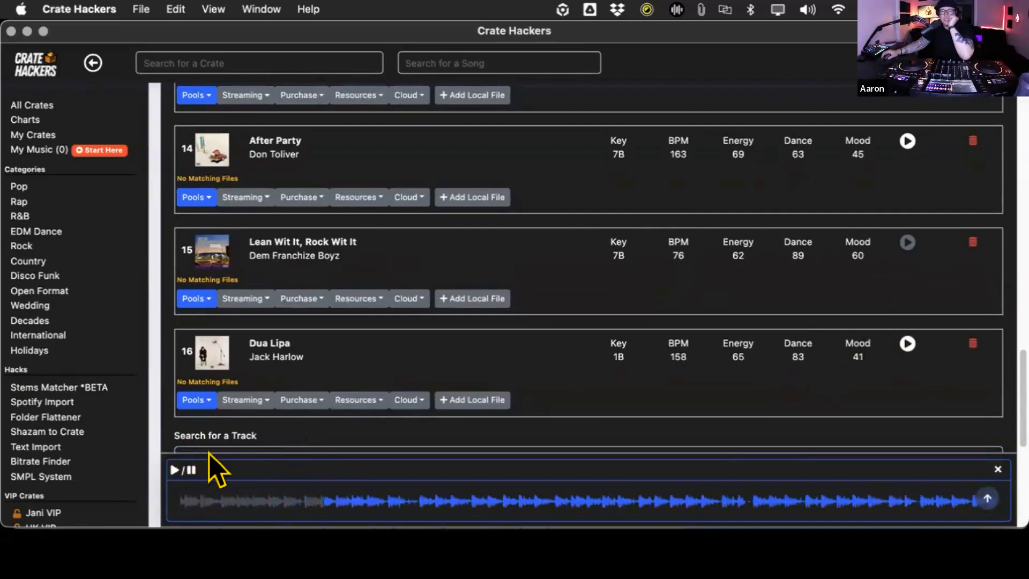
- Search for "Collard" and add ScHoolboy Q's "Collard Greens" to the crate
scroll(536, 314, down, 5)
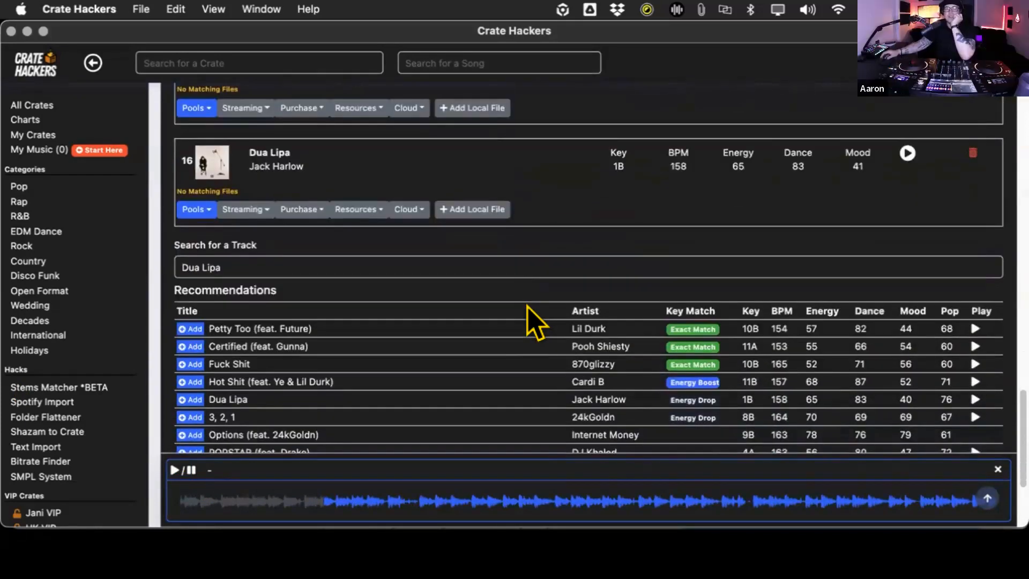
click(264, 259)
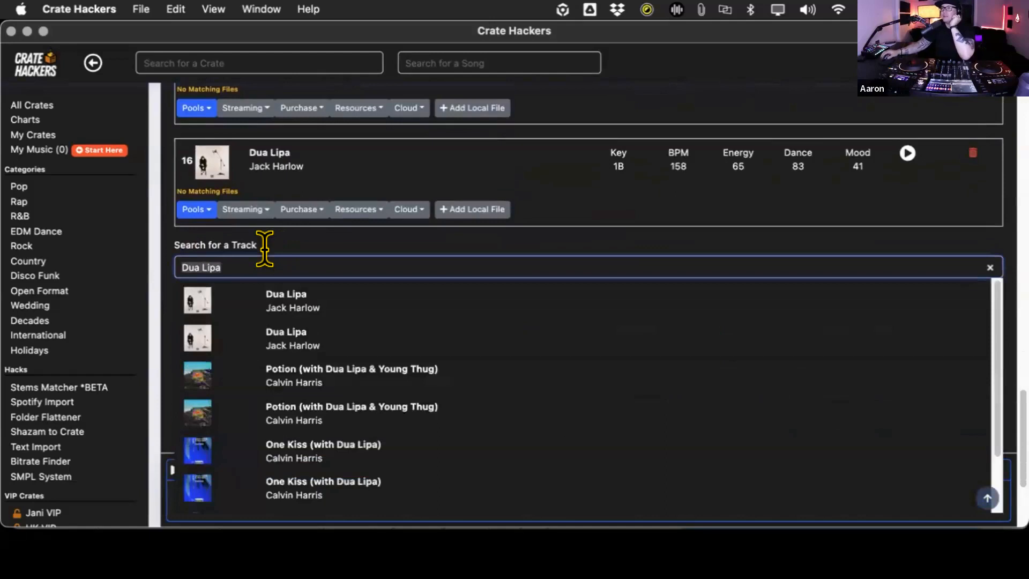
text(Collard)
click(284, 303)
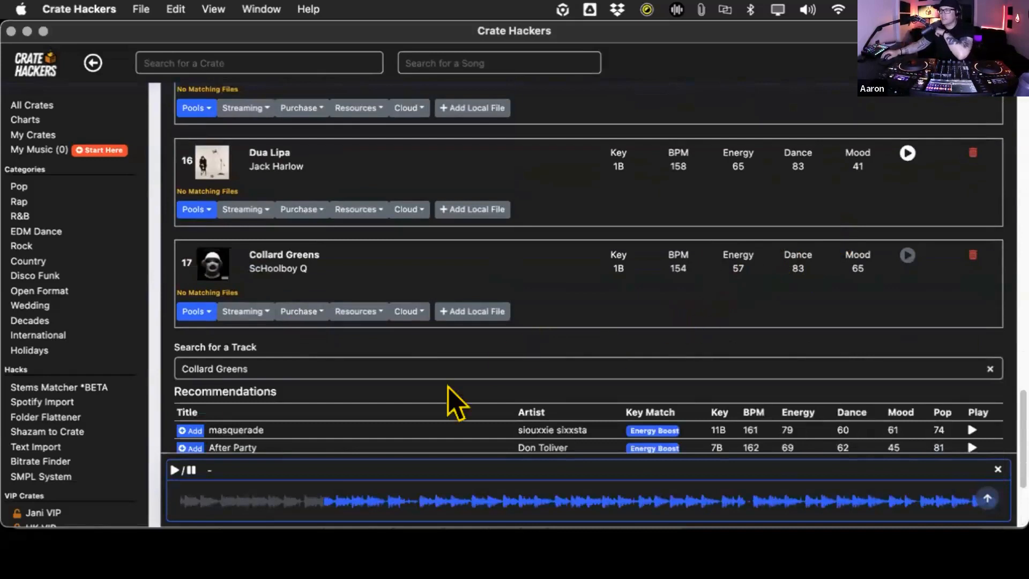
- Search for "Cut Up" and add the Blac Youngsta track to the crate
click(403, 360)
text(Cut Up)
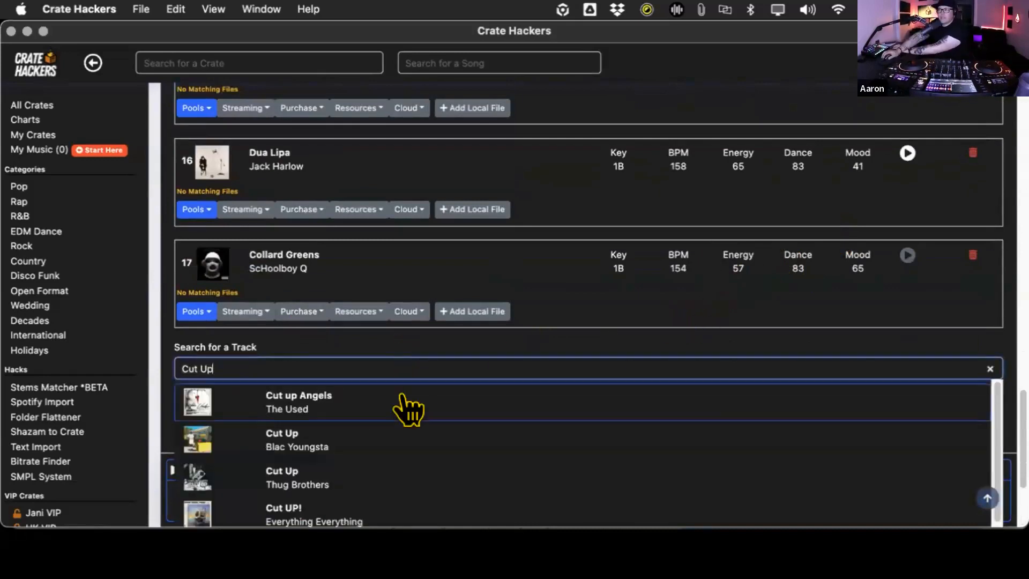
click(413, 436)
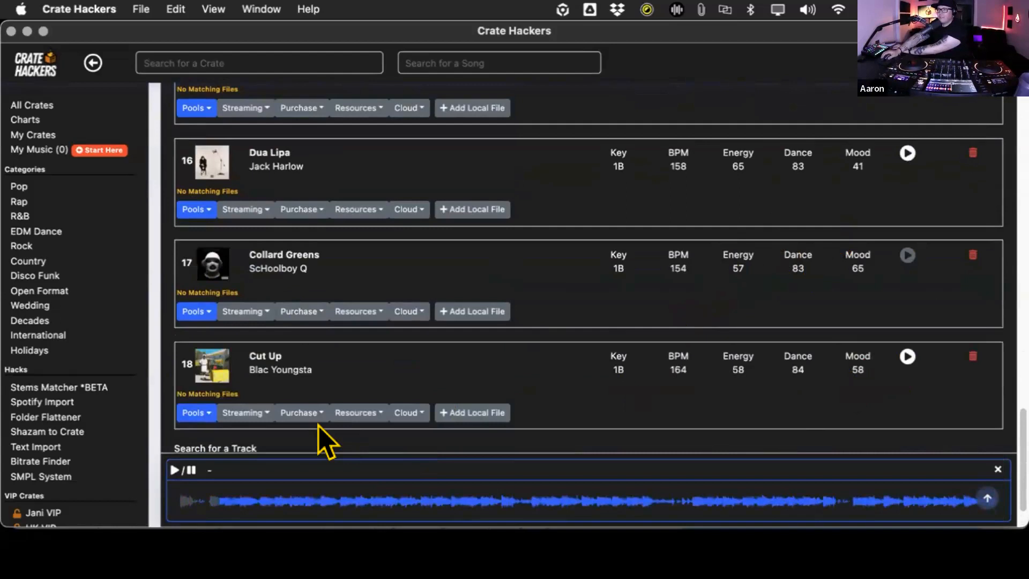
- Reorder the crate so that "Cut Up" sits above both "Collard Greens" and "Dua Lipa"
scroll(343, 375, down, 2)
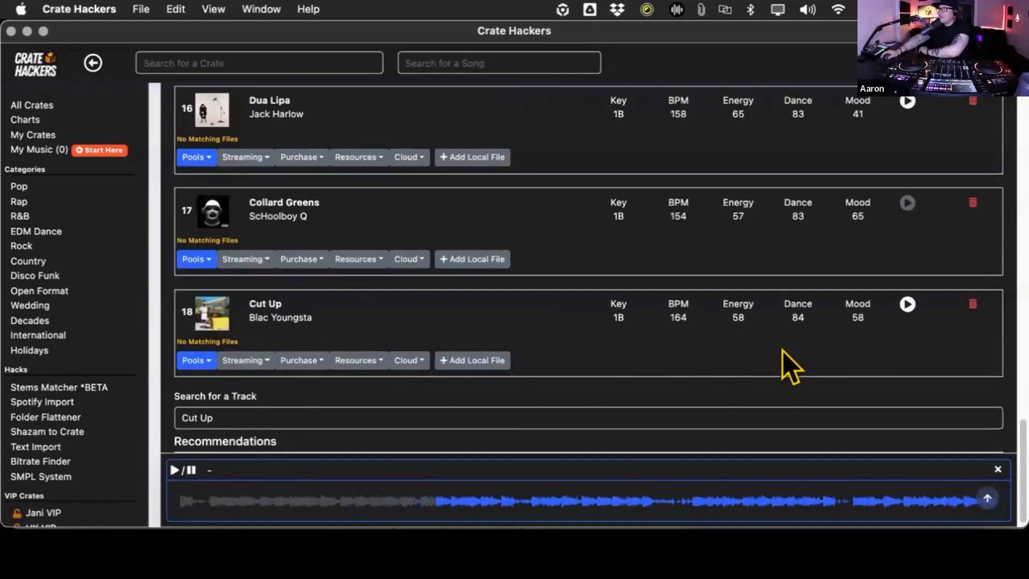
scroll(759, 327, up, 1)
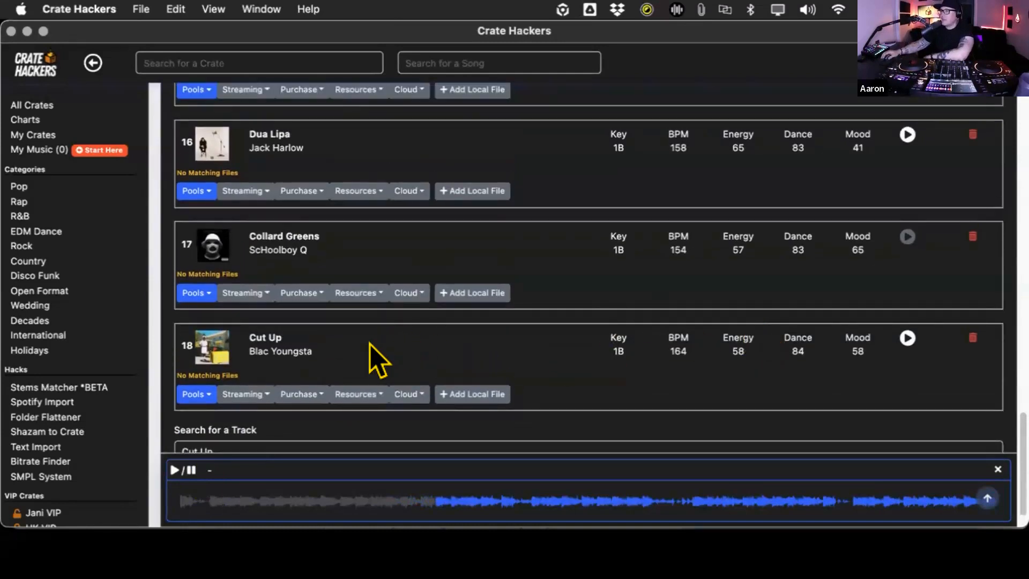
drag(364, 344, 415, 292)
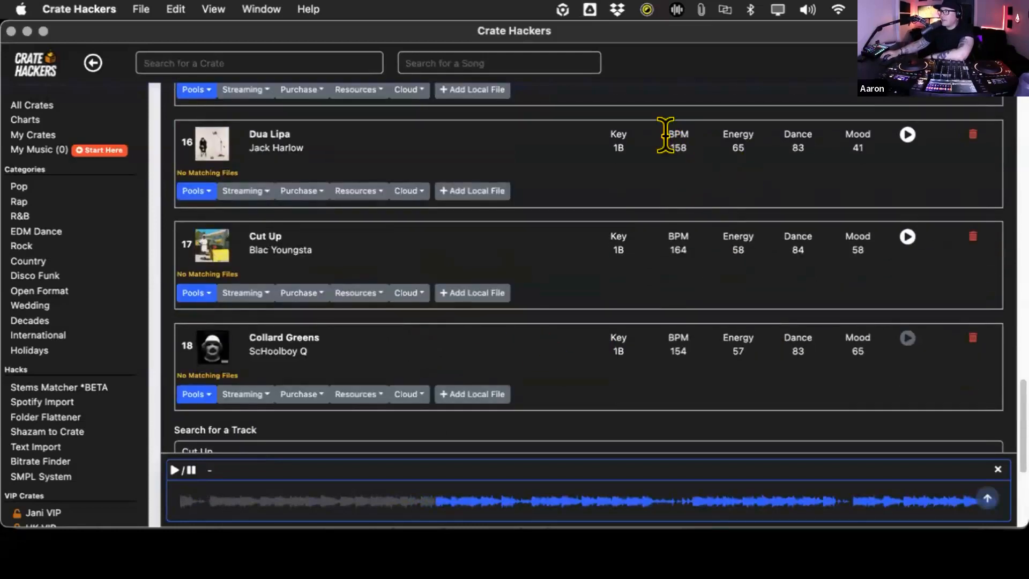
scroll(699, 273, up, 3)
scroll(701, 305, up, 1)
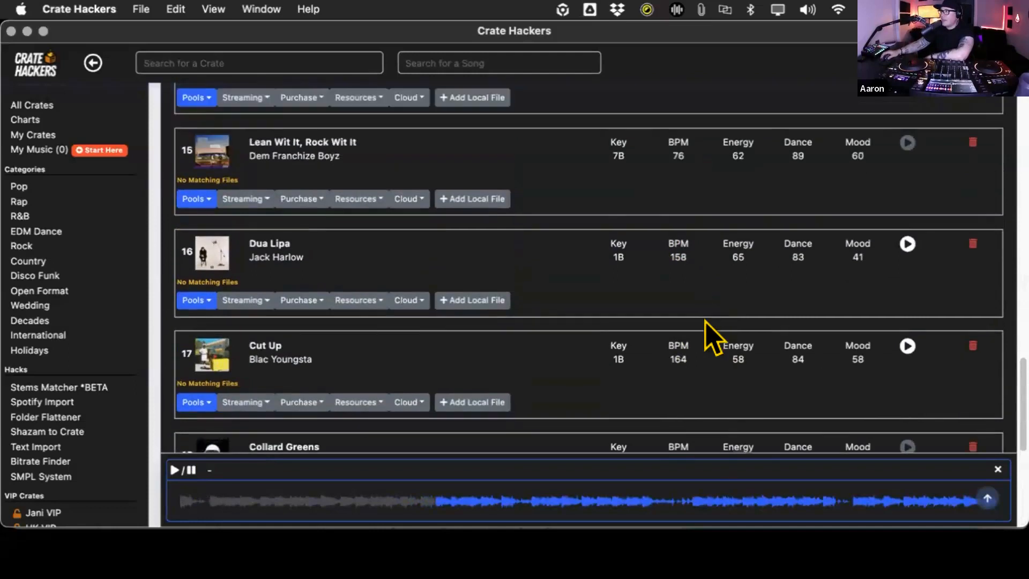
drag(641, 360, 638, 271)
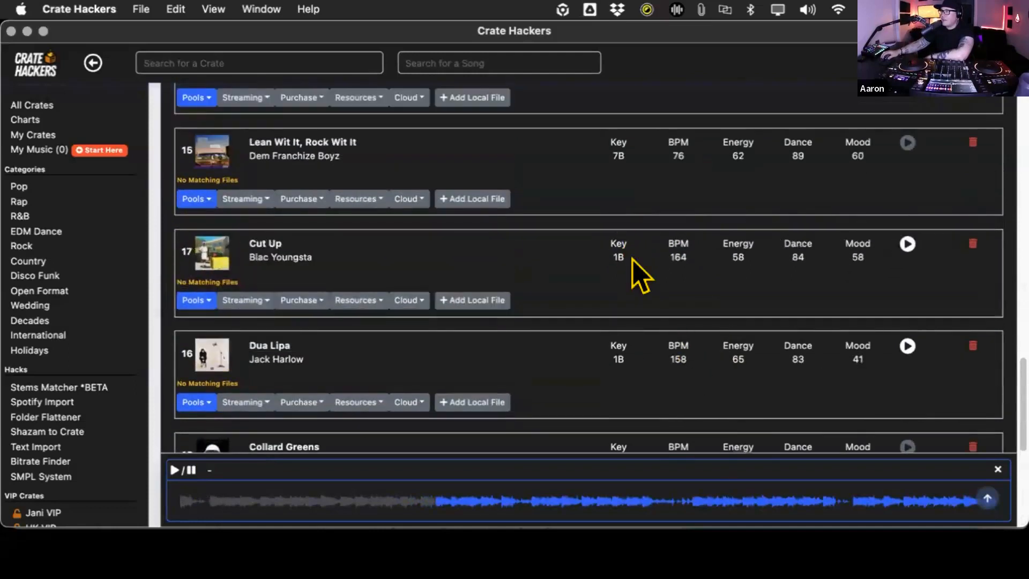
scroll(658, 278, down, 5)
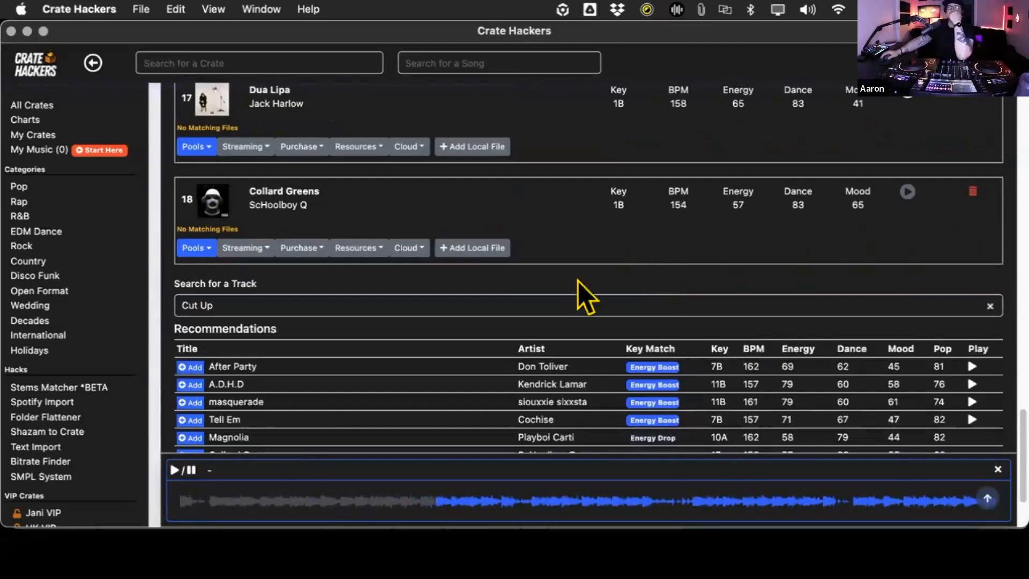
scroll(580, 294, down, 1)
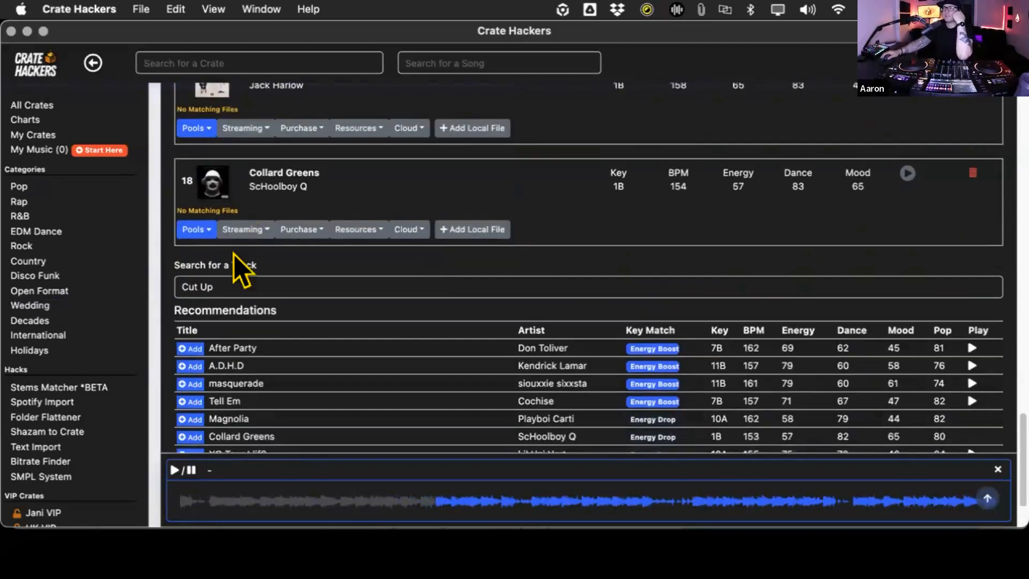
click(224, 268)
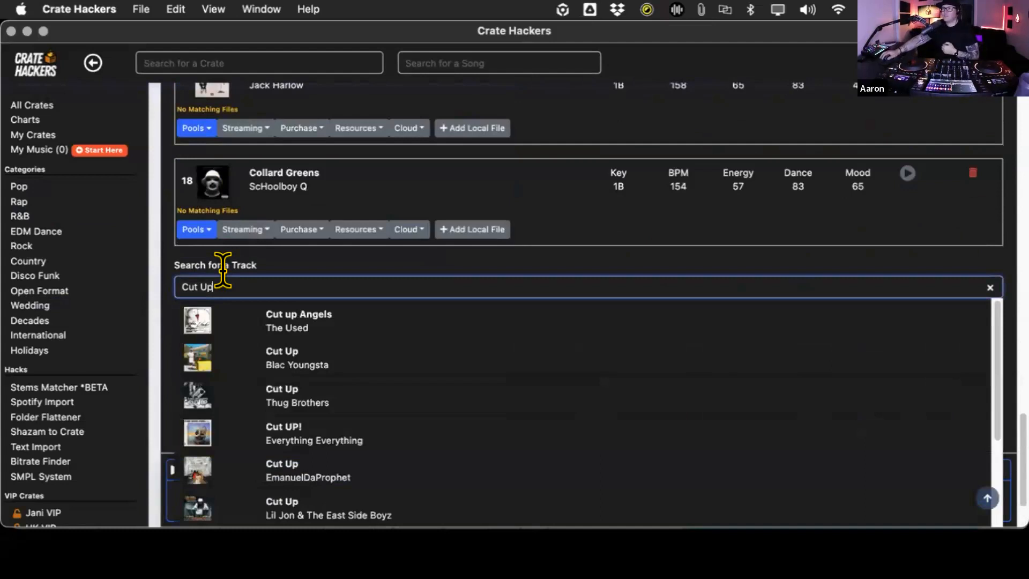
key(super+a)
text(A)
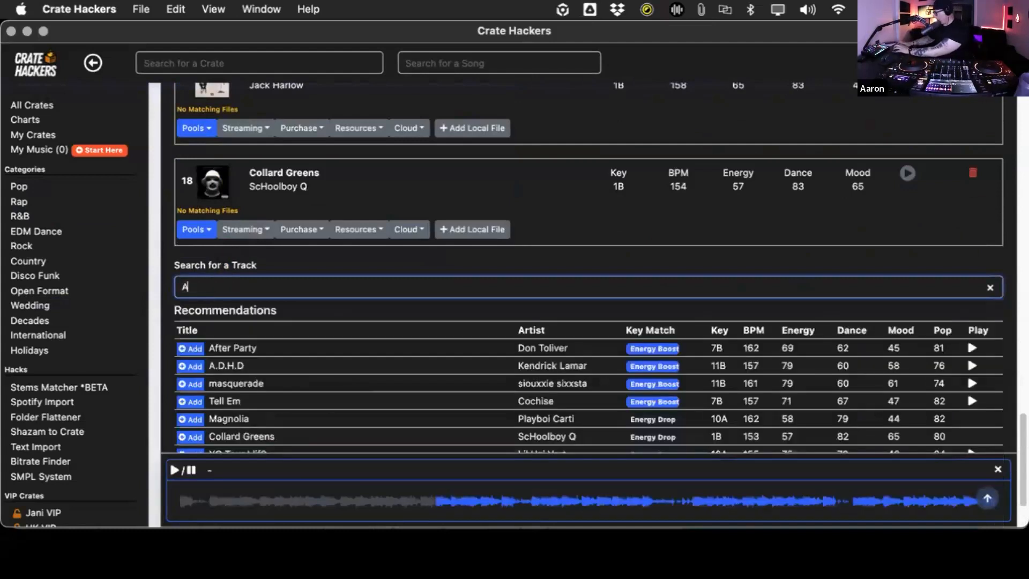
text(ustin)
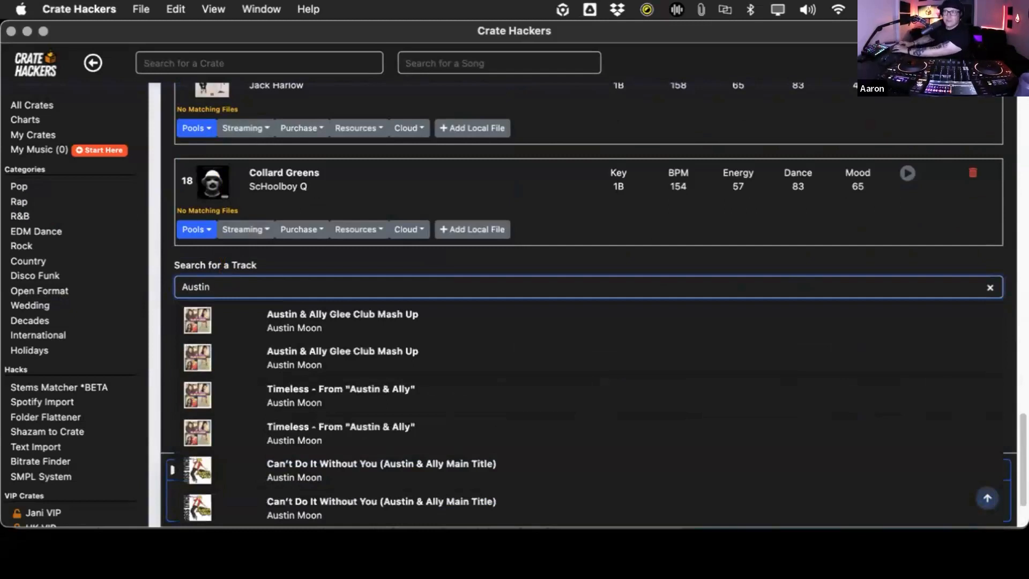
key(BackSpace)
key(BackSpace)
key(BackSpace)
key(BackSpace)
key(BackSpace)
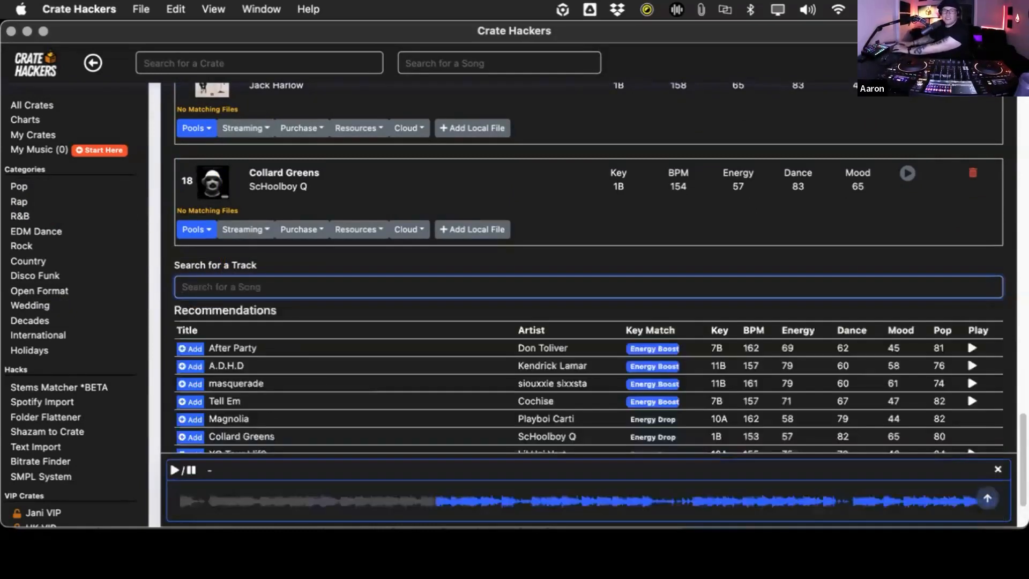
- Search for "Swing" and add Savage's track to the crate
text(Swing)
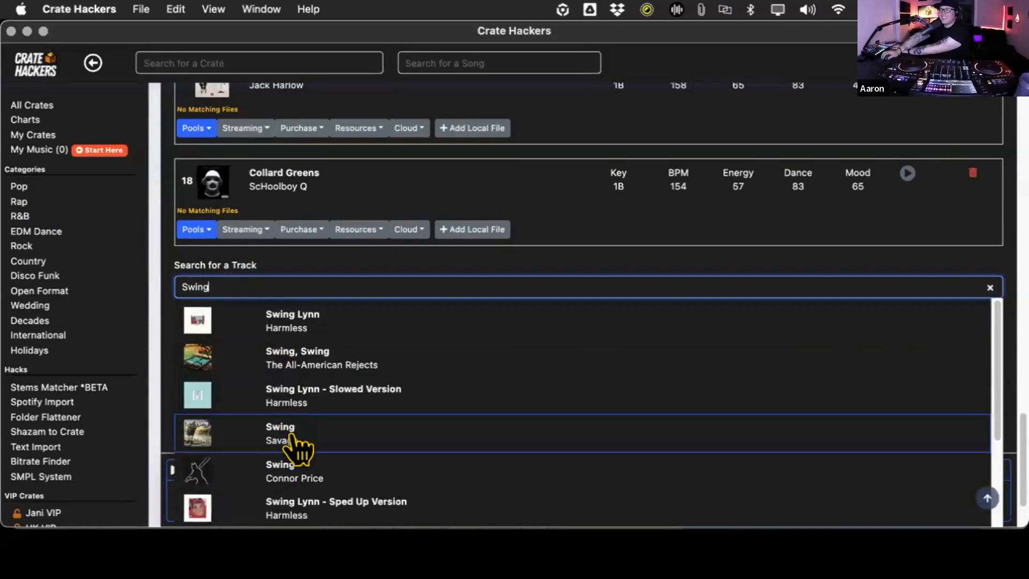
click(293, 442)
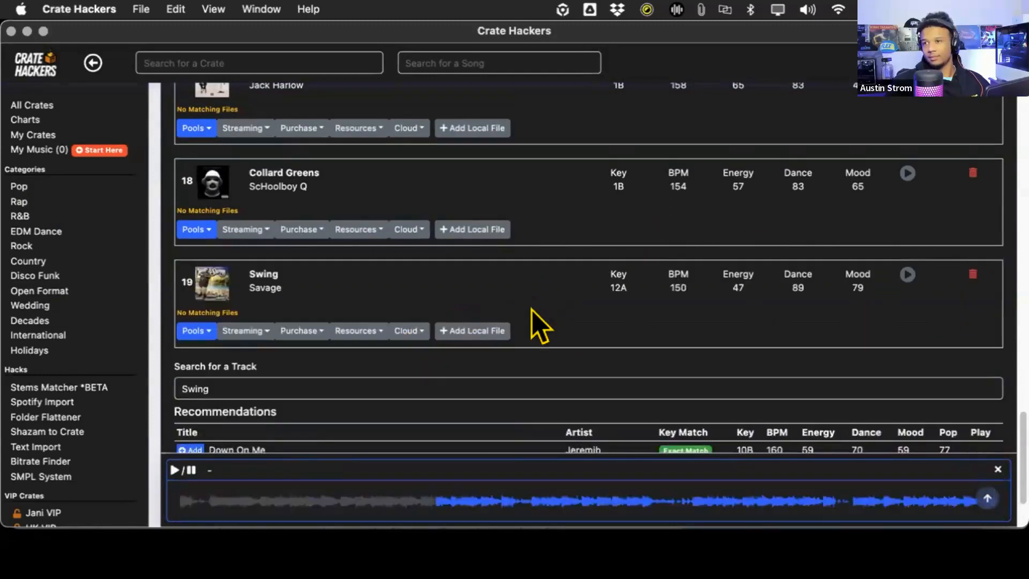
- Search for "Cyclone" and add Baby Bash's "Cyclone (feat. T-Pain)" version without the "Main" suffix to the crate
scroll(615, 359, down, 3)
click(268, 292)
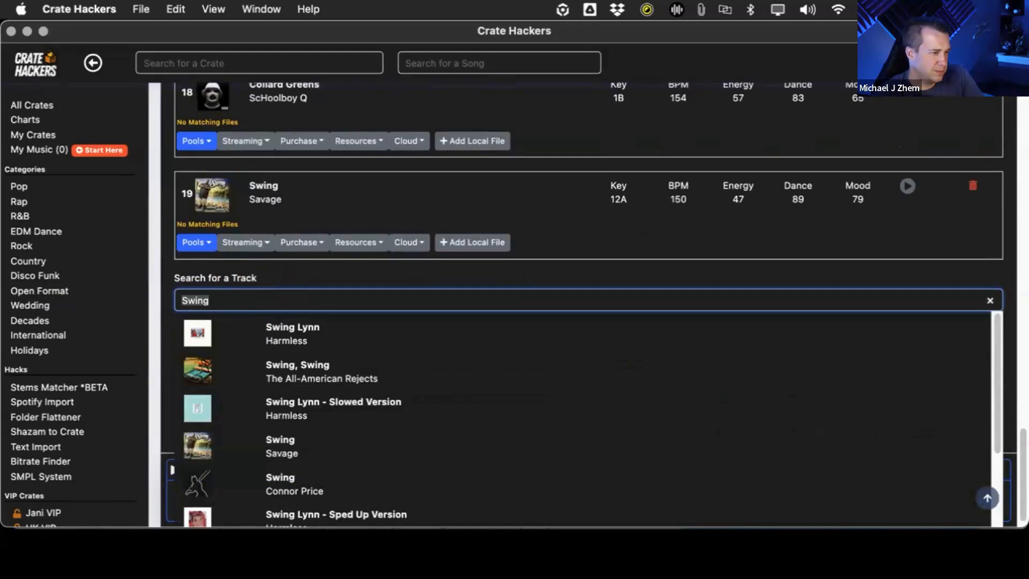
text(Cyclone)
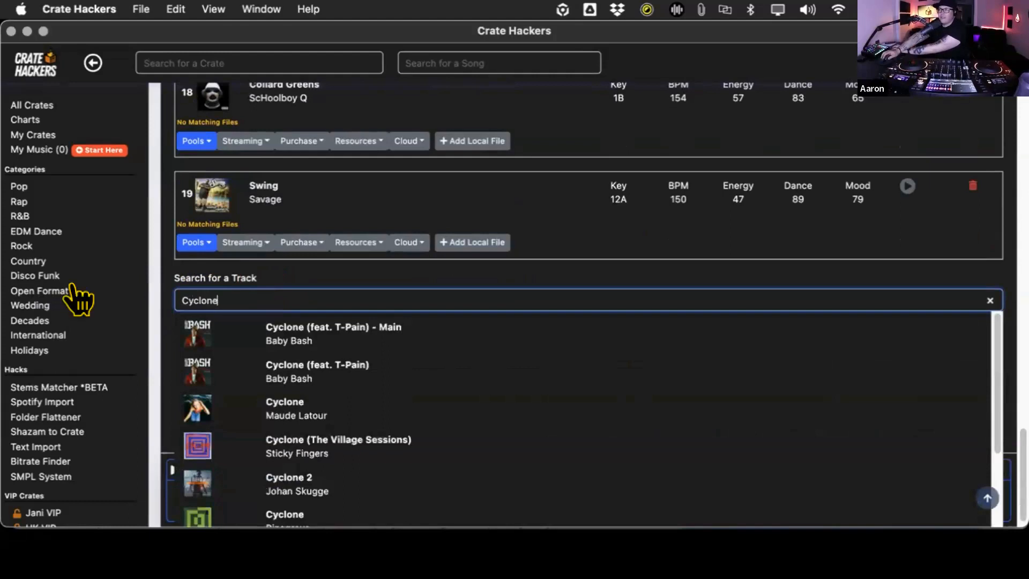
click(297, 372)
- Preview "Cyclone (feat. T-Pain)" from the crate and close the audio player
scroll(750, 323, down, 1)
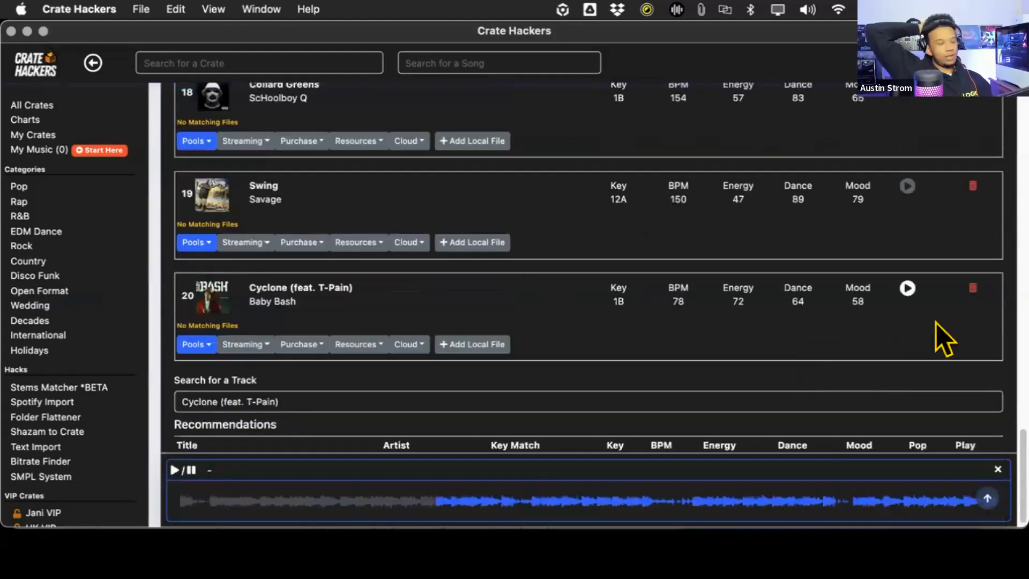
click(904, 287)
scroll(424, 320, down, 1)
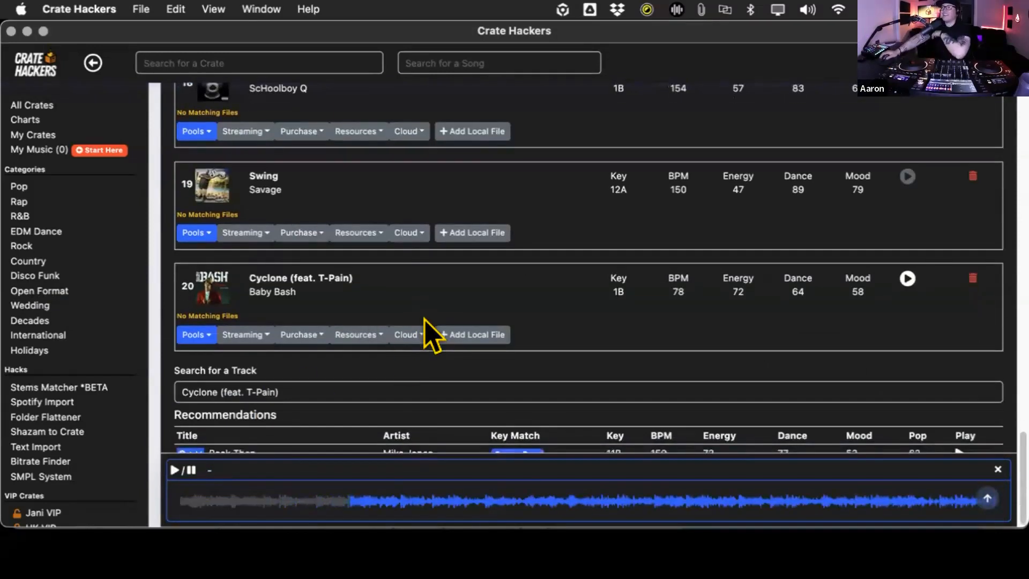
click(998, 469)
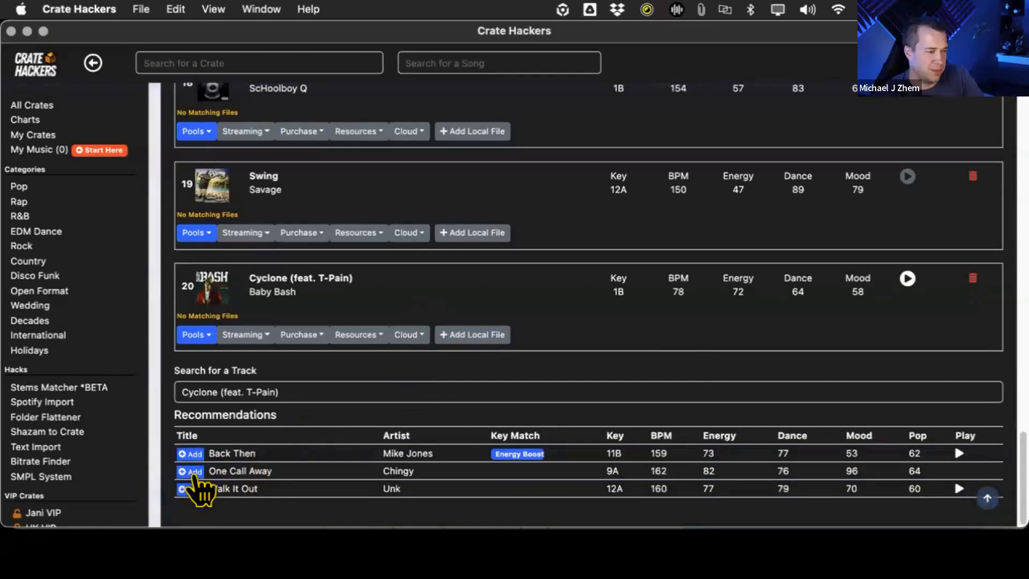
- Search for "Whatever" and add T.I.'s "Whatever You Like" to the crate
click(305, 367)
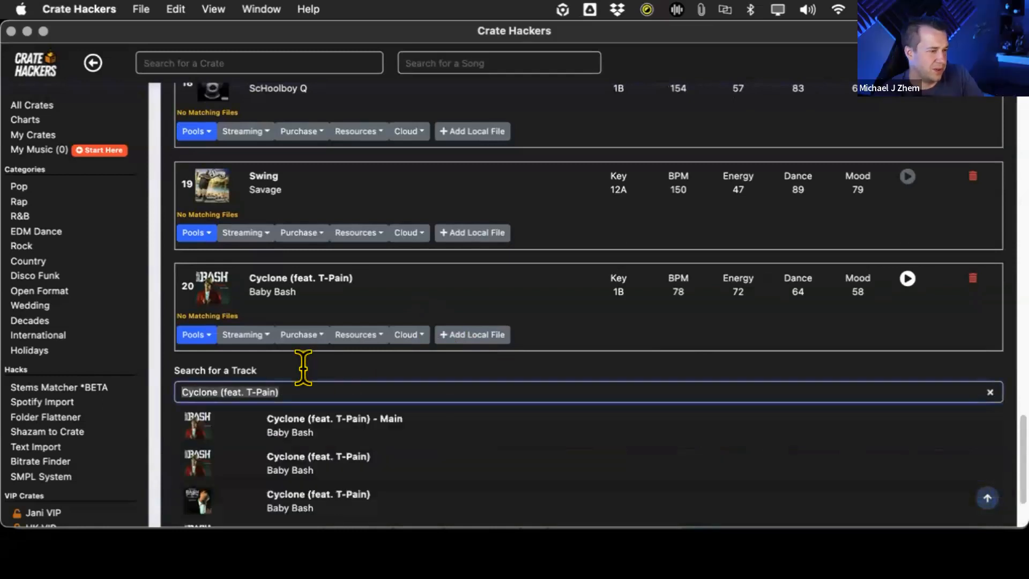
text(Whatever)
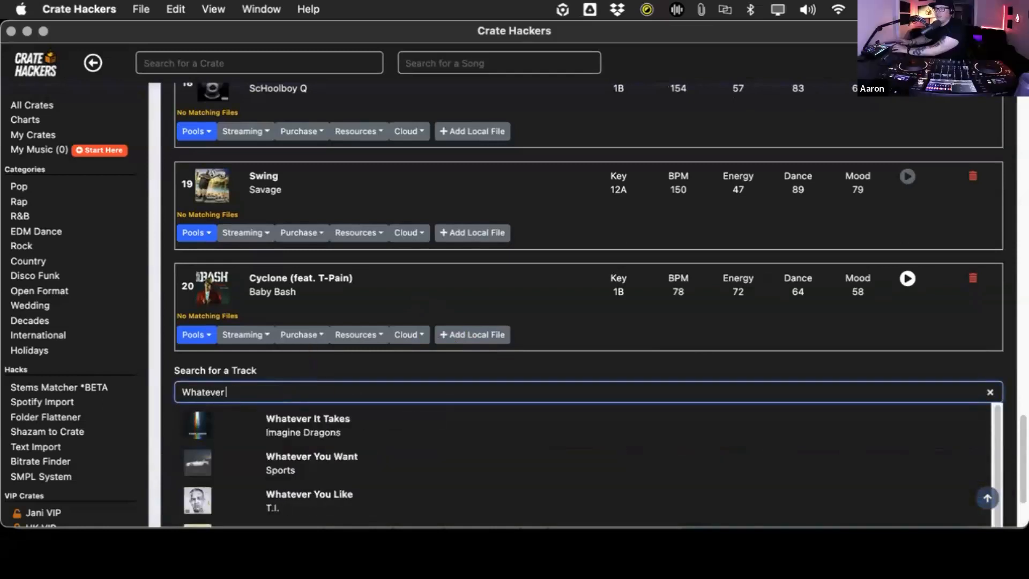
click(300, 498)
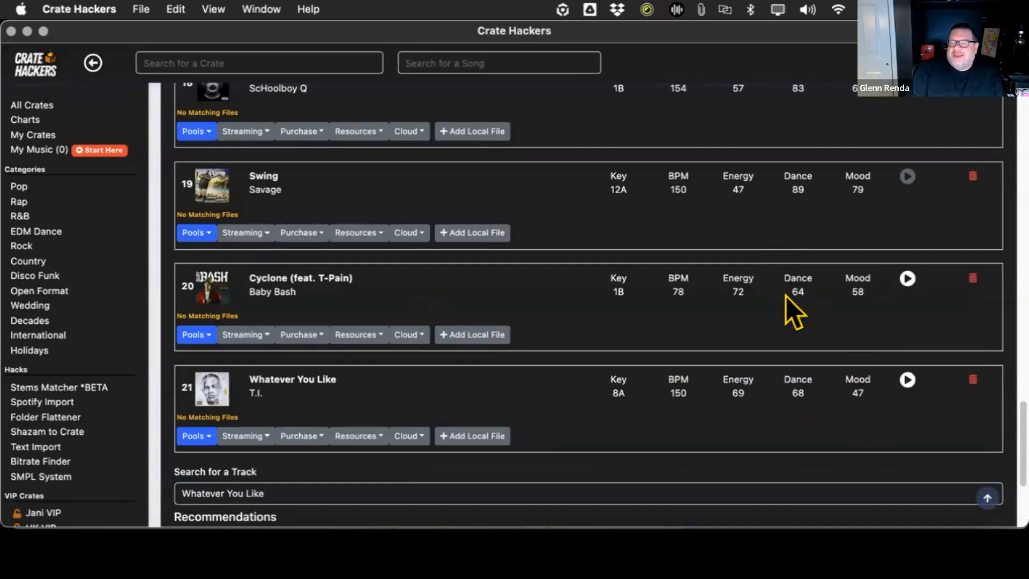
- Add Nelly's "Air Force Ones" to the crate from the recommended tracks
scroll(792, 310, down, 3)
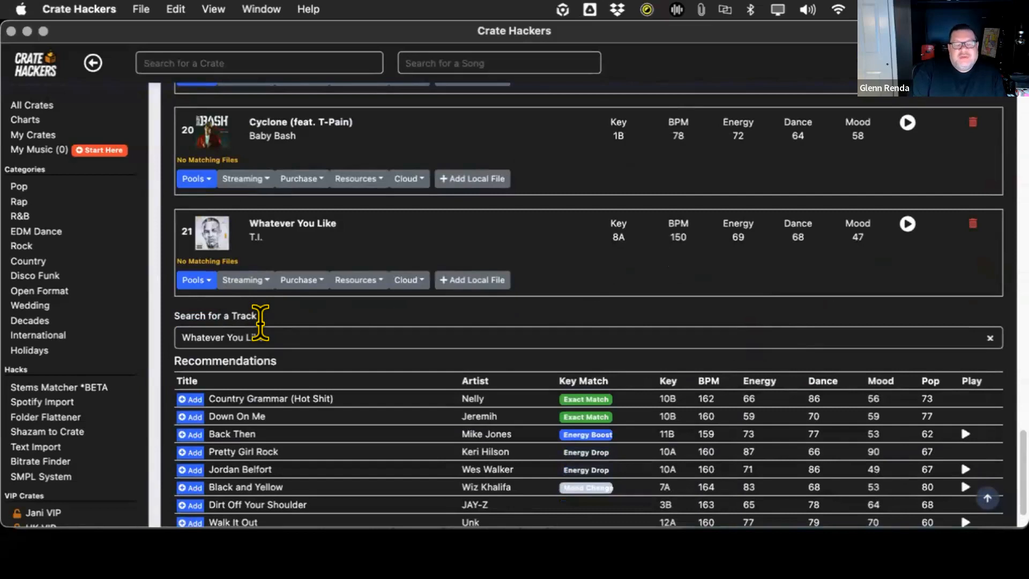
scroll(268, 348, down, 1)
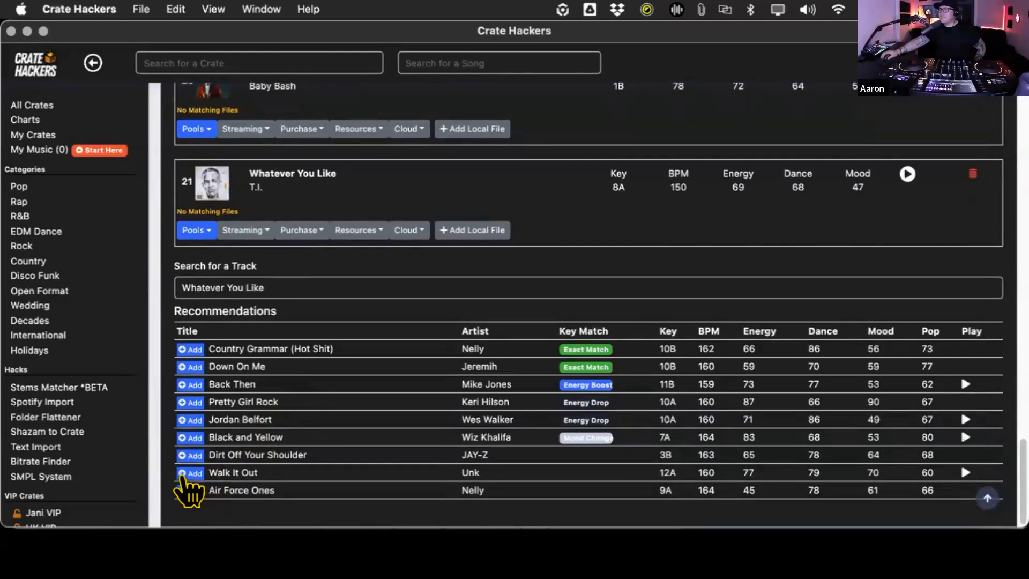
click(190, 490)
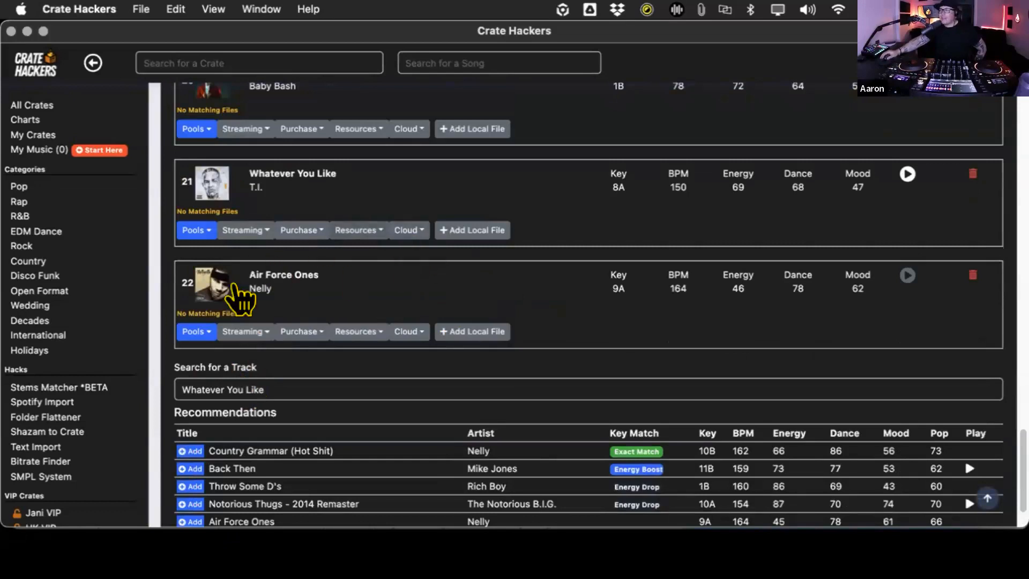
- Search for "Stanky" and add "Stanky Legg - Main Edit" by GS Boyz to the crate
click(225, 390)
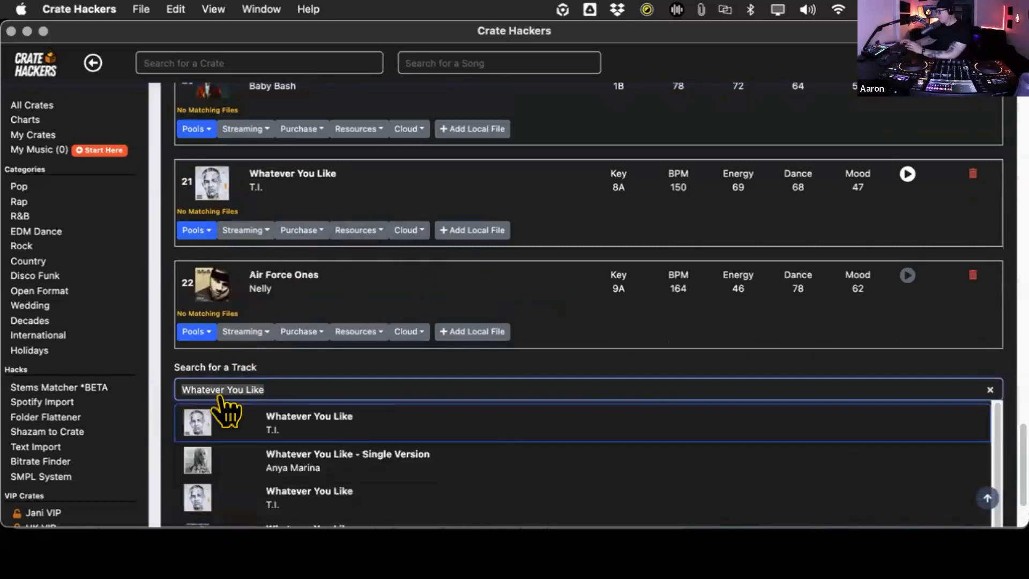
key(BackSpace)
text(Stanky)
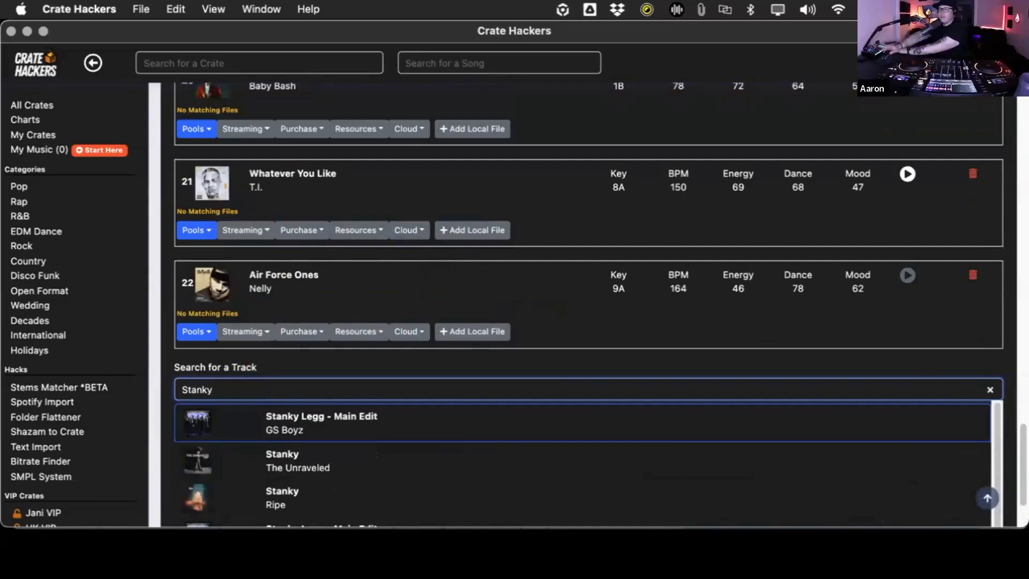
click(270, 428)
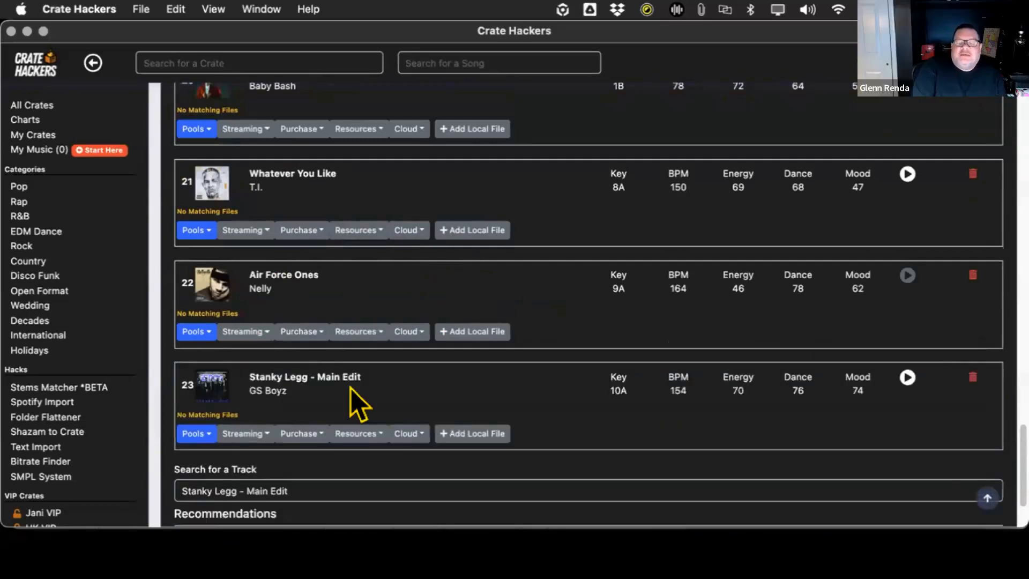
- Search for "Walk IT", add "Walk It Talk It" by Migos to the crate and look over the recommended tracks
scroll(682, 307, down, 2)
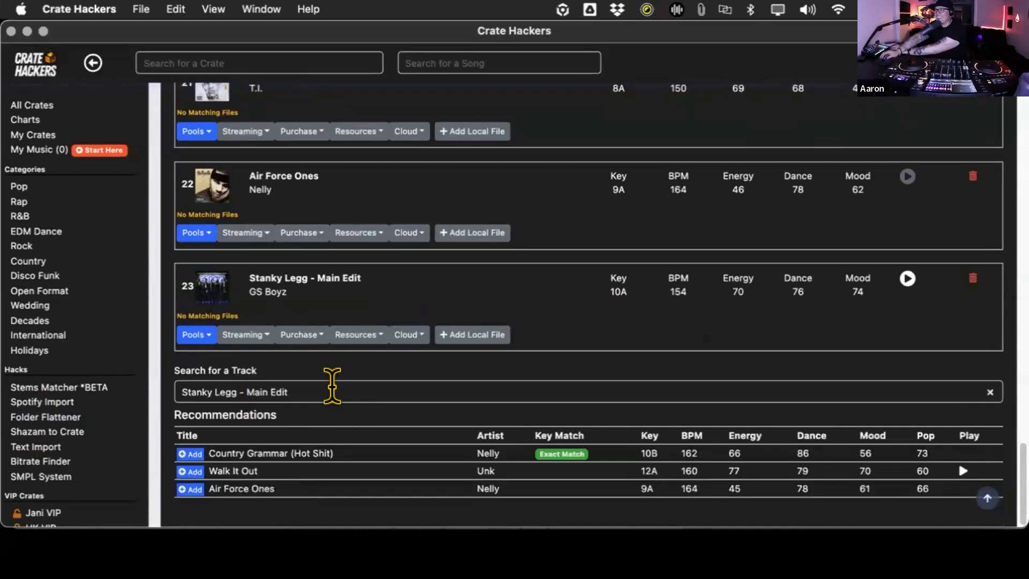
click(325, 386)
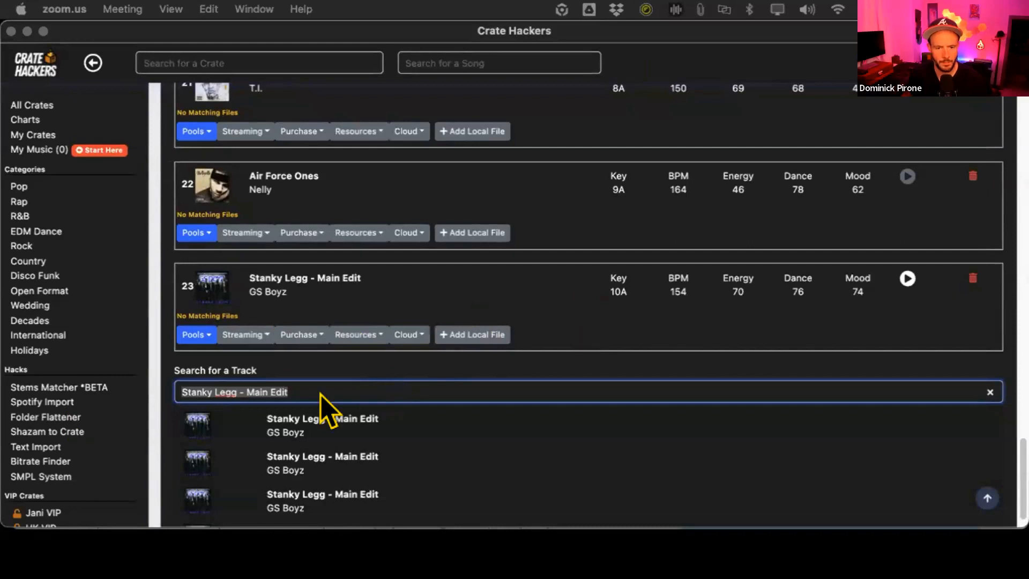
triple_click(315, 383)
text(Walk IT)
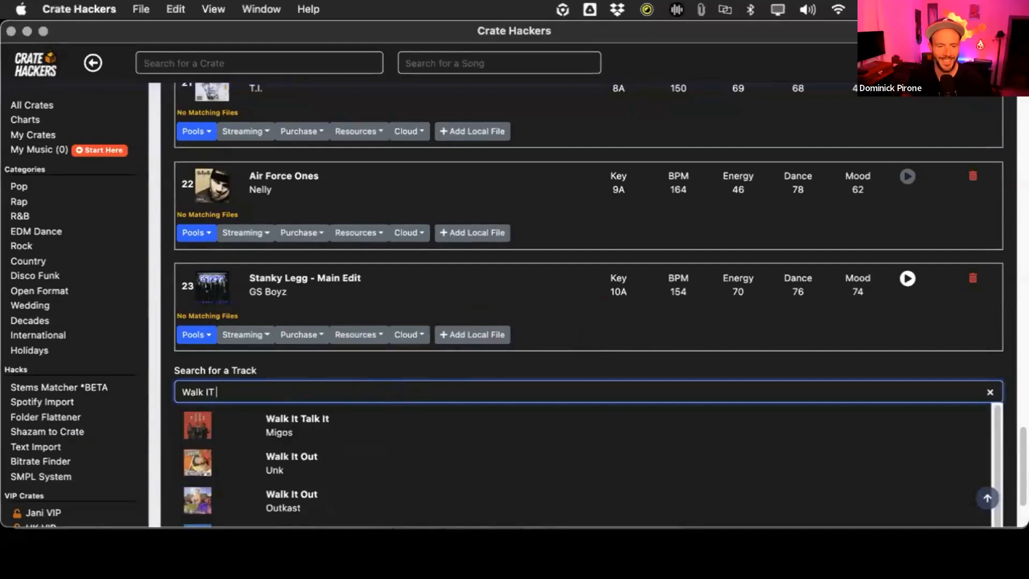
click(340, 426)
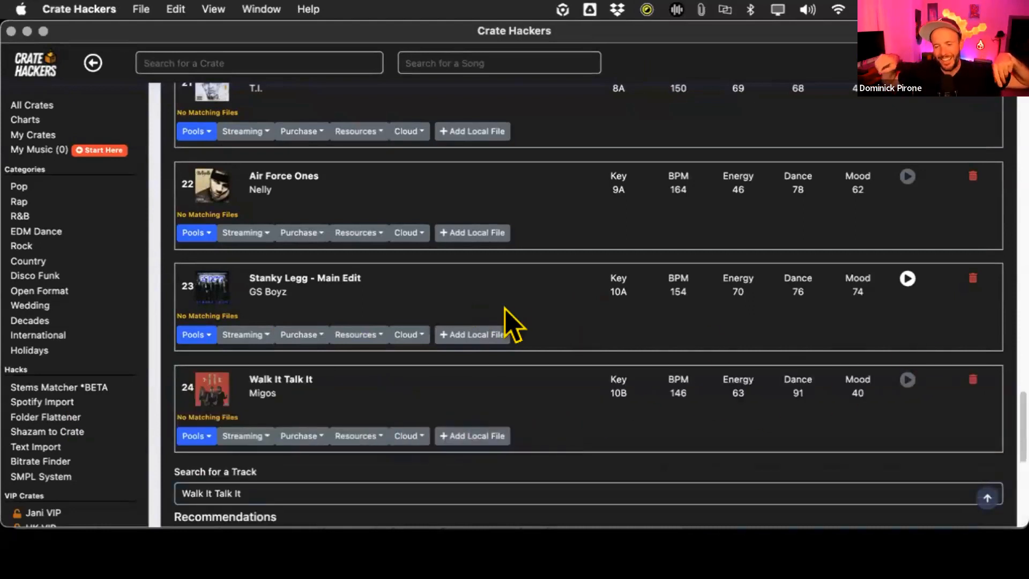
scroll(367, 294, down, 5)
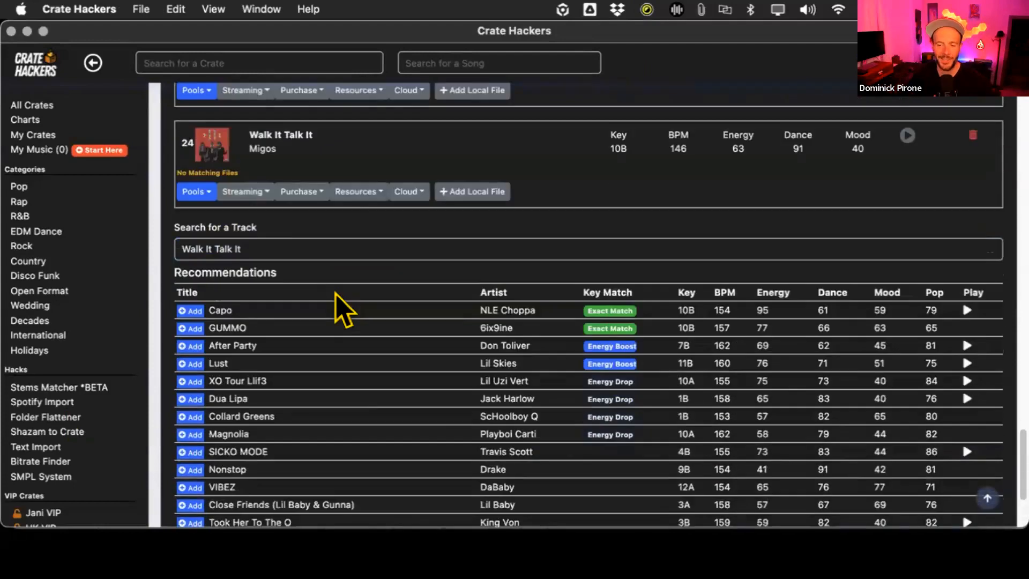
scroll(342, 309, up, 2)
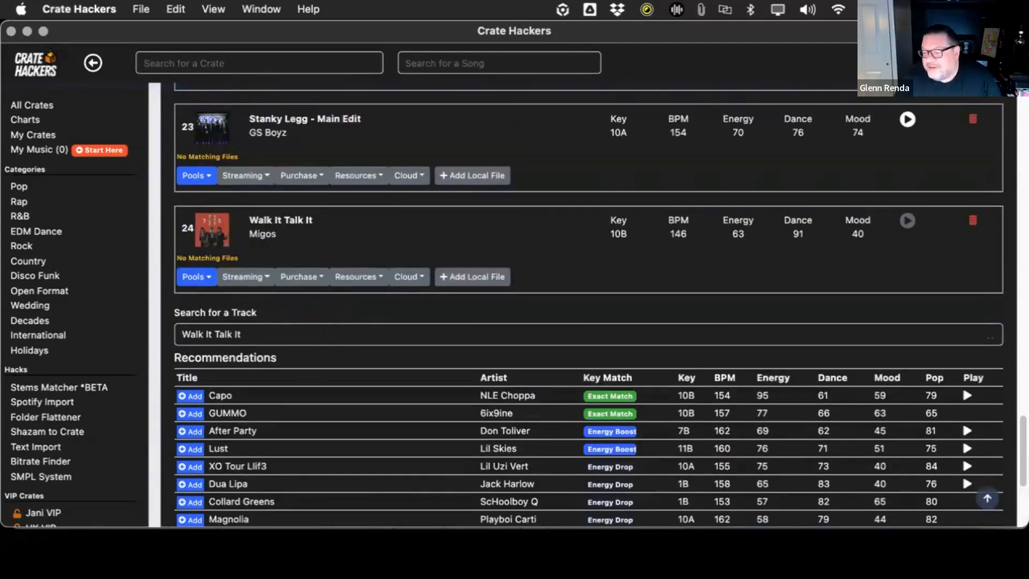
- Search for "Walk That Wa", add "Walk That Walk" by Dorrough Music to the crate and preview it
click(258, 334)
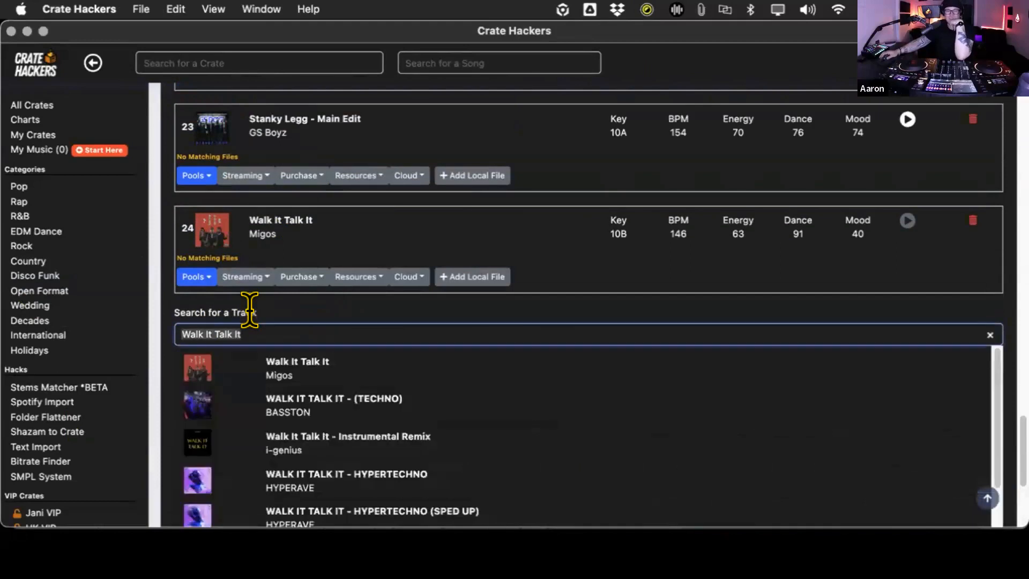
text(Walk)
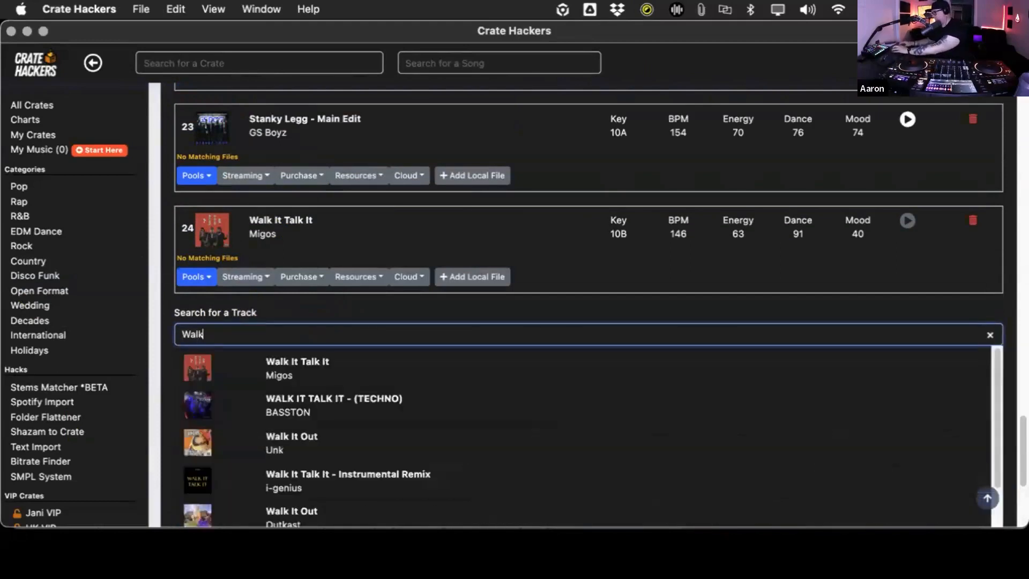
text( That Wa)
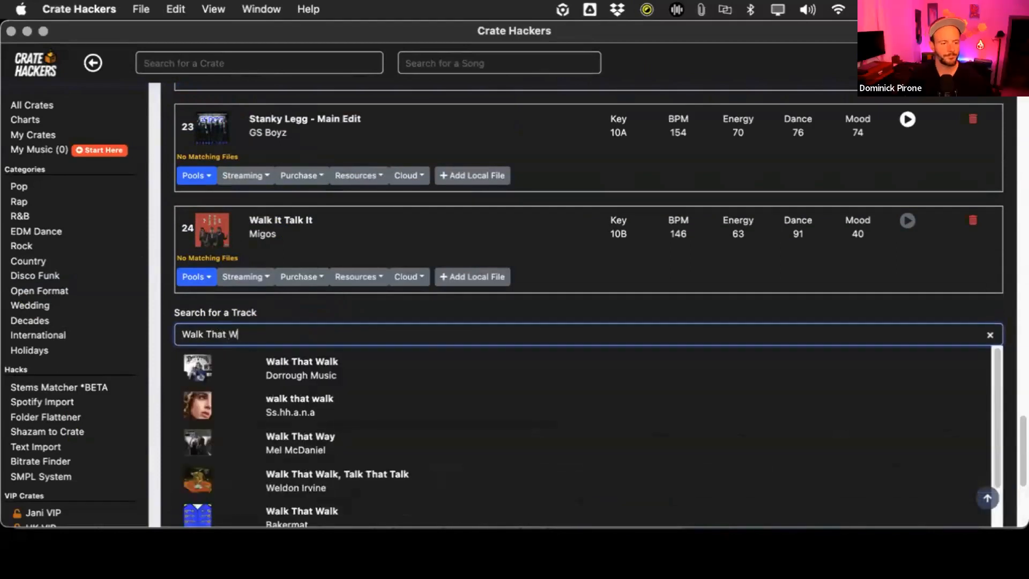
click(264, 351)
click(906, 323)
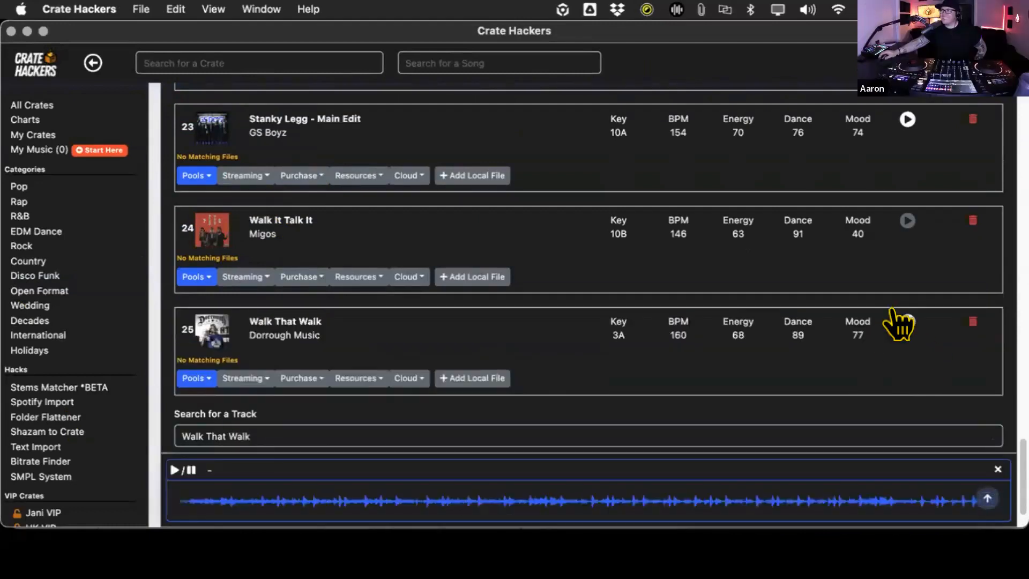
- Search for "atm" and add "ATM" by J. Cole to the crate
click(226, 429)
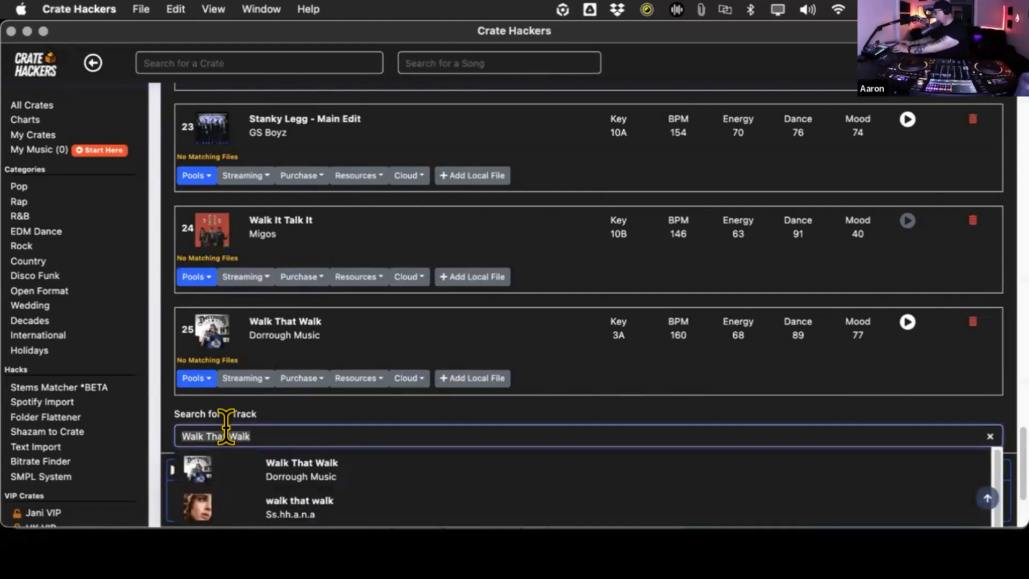
text(atm)
click(252, 465)
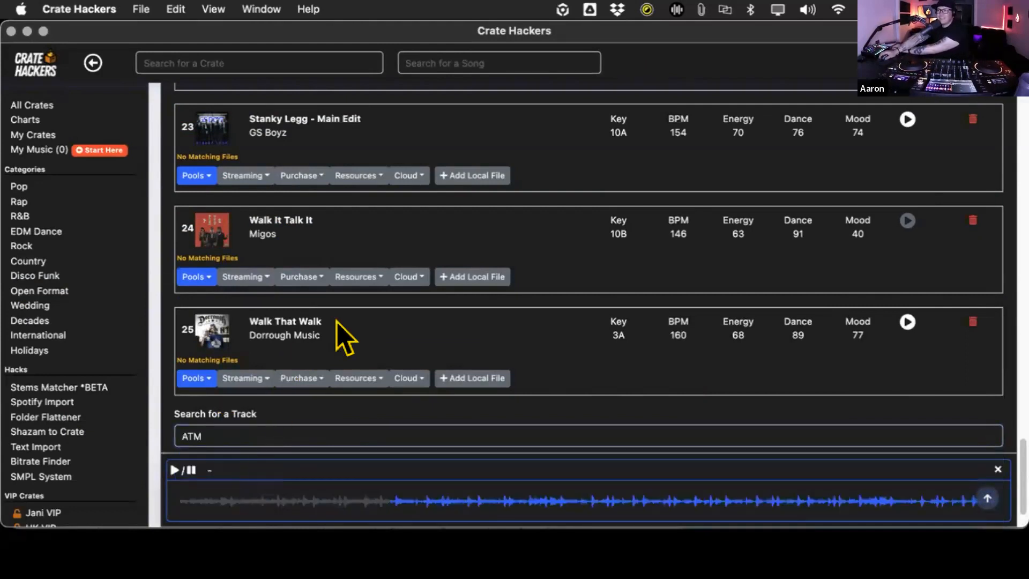
scroll(348, 308, down, 3)
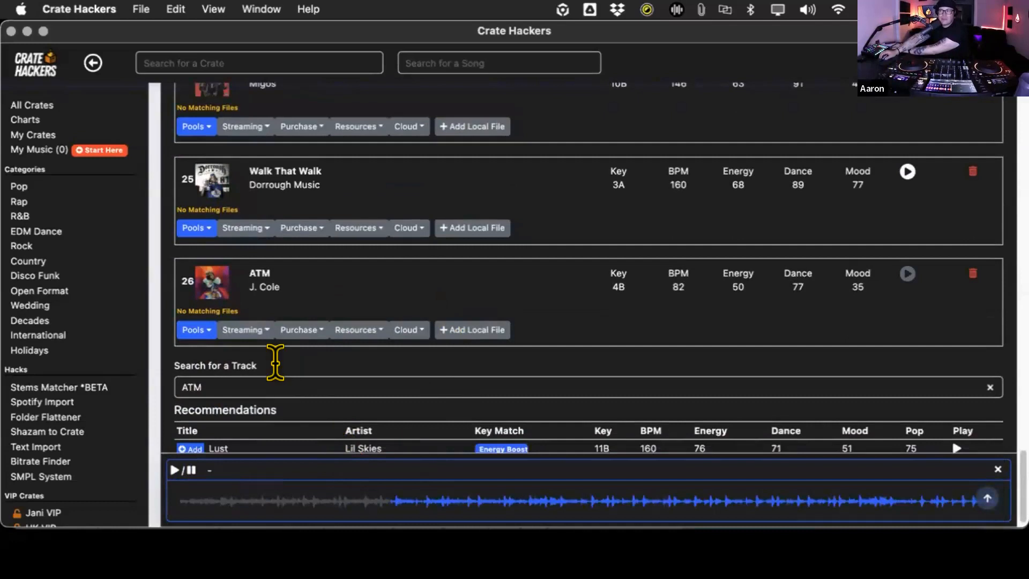
- Search for "laffy ta", add "Laffy Taffy" by D4L to the crate and close the preview player
click(275, 362)
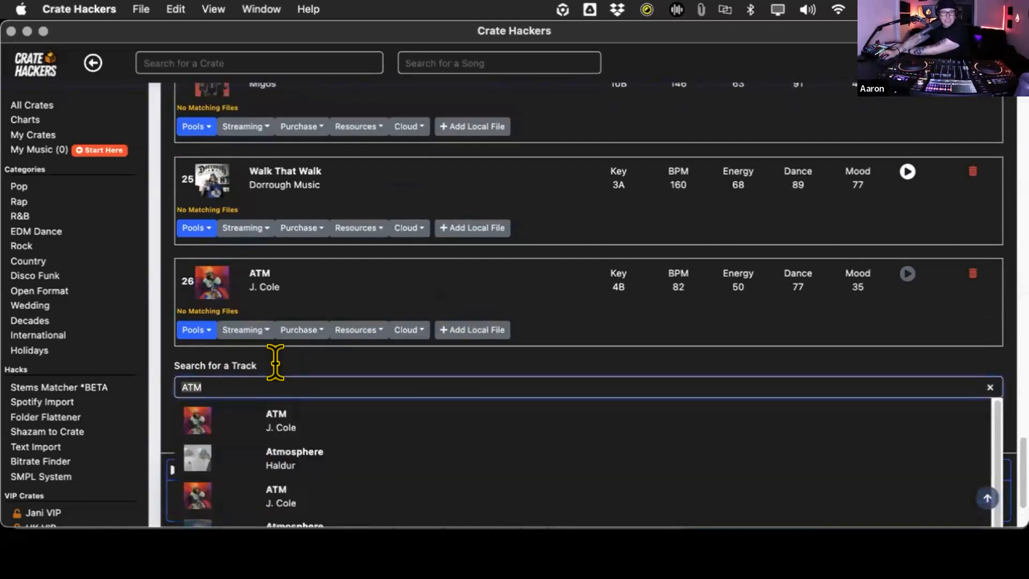
text(laffy ta)
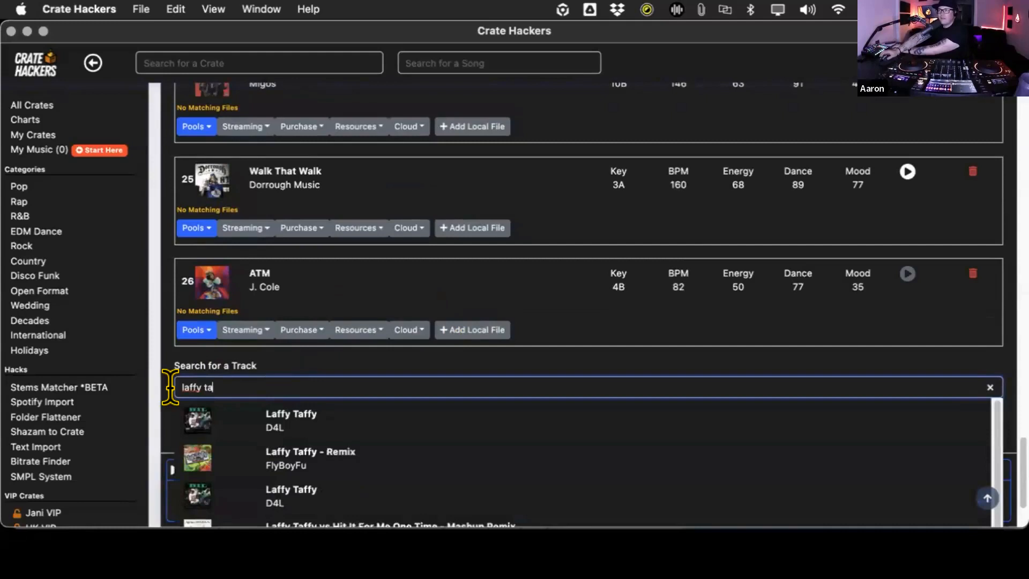
click(240, 417)
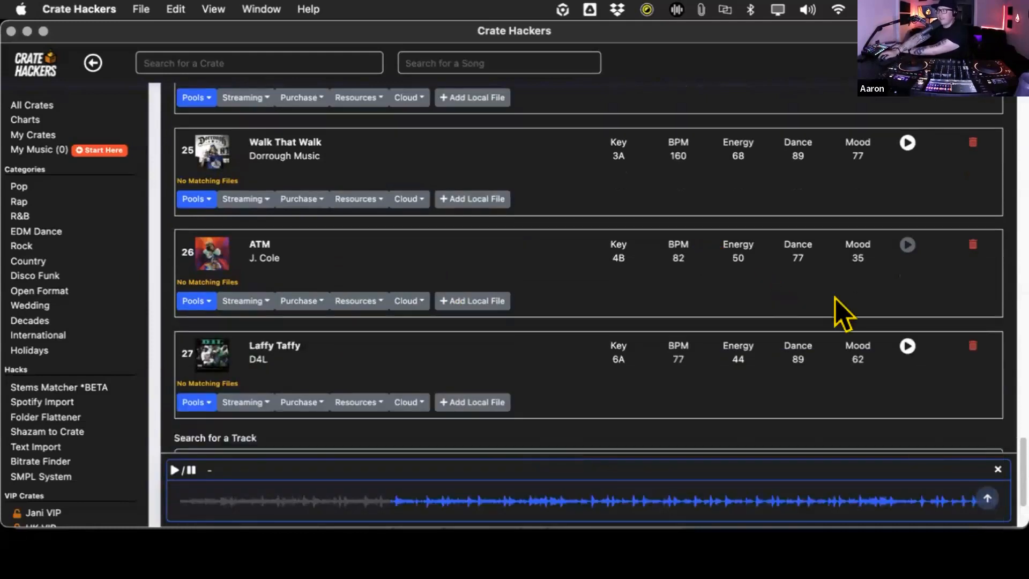
click(997, 469)
scroll(576, 344, down, 1)
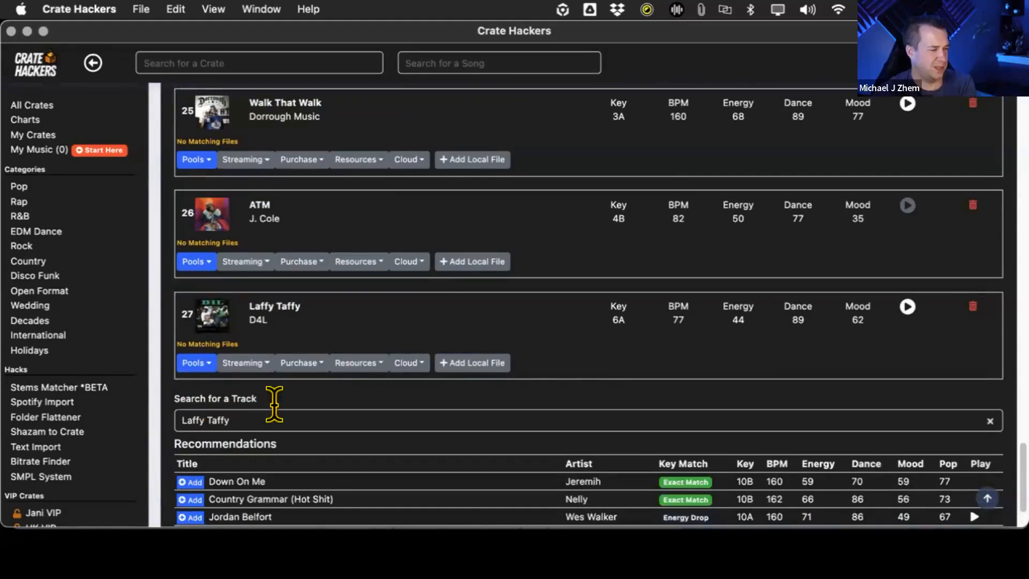
- Search for "Holidae" and add "Holidae In" by Chingy to the crate
click(248, 419)
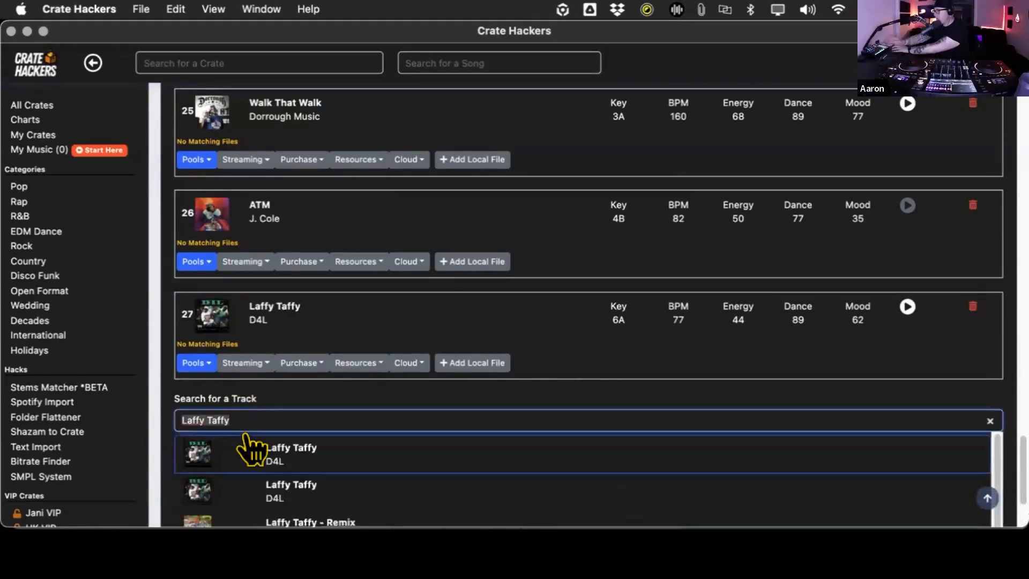
text(Holidae)
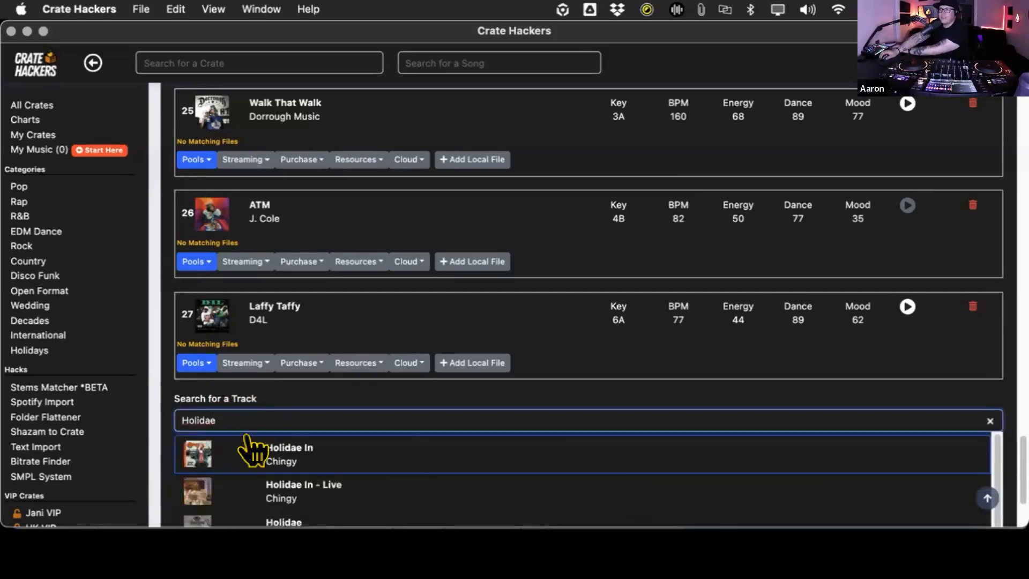
click(294, 453)
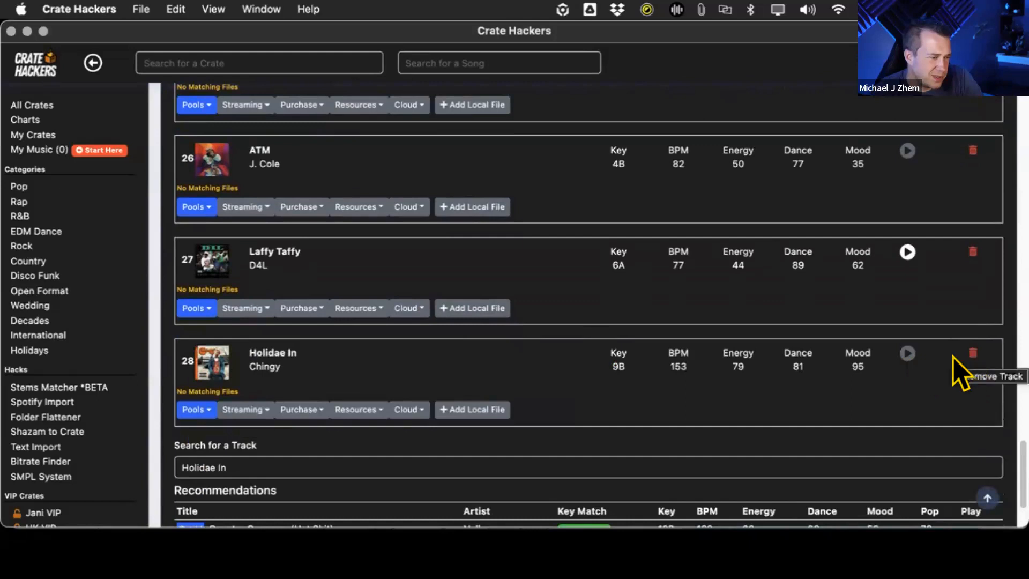
- Search for "Swag" and add "Swag Surfin'" by F.L.Y. (Fast Life Yungstaz) to the crate
click(290, 455)
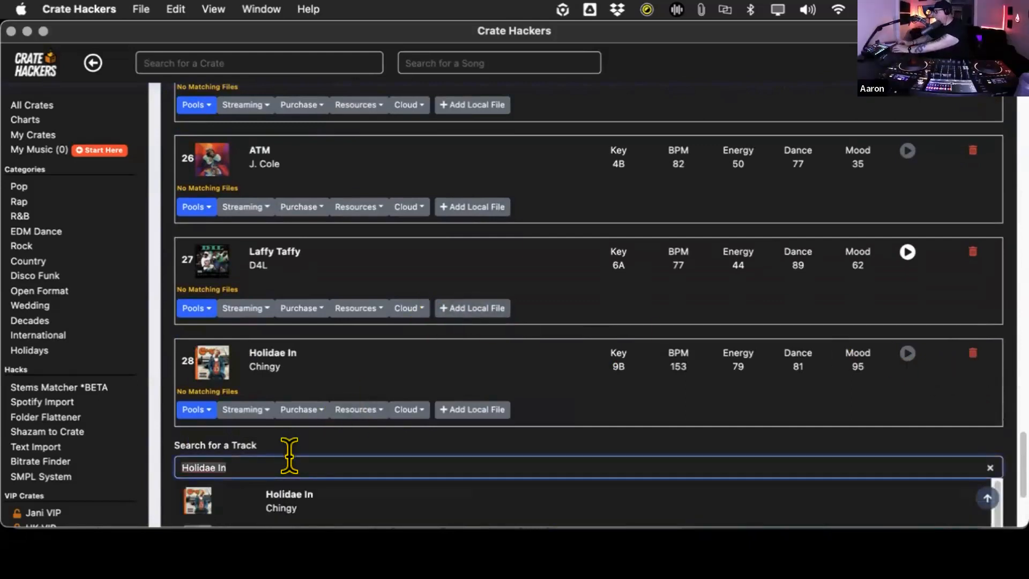
text(Swag S)
click(313, 499)
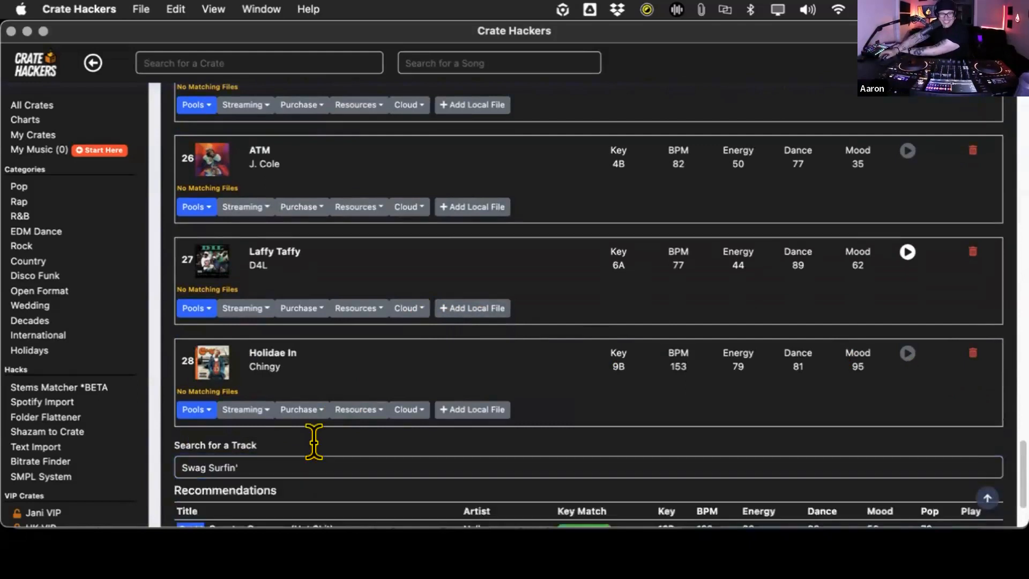
scroll(705, 278, down, 3)
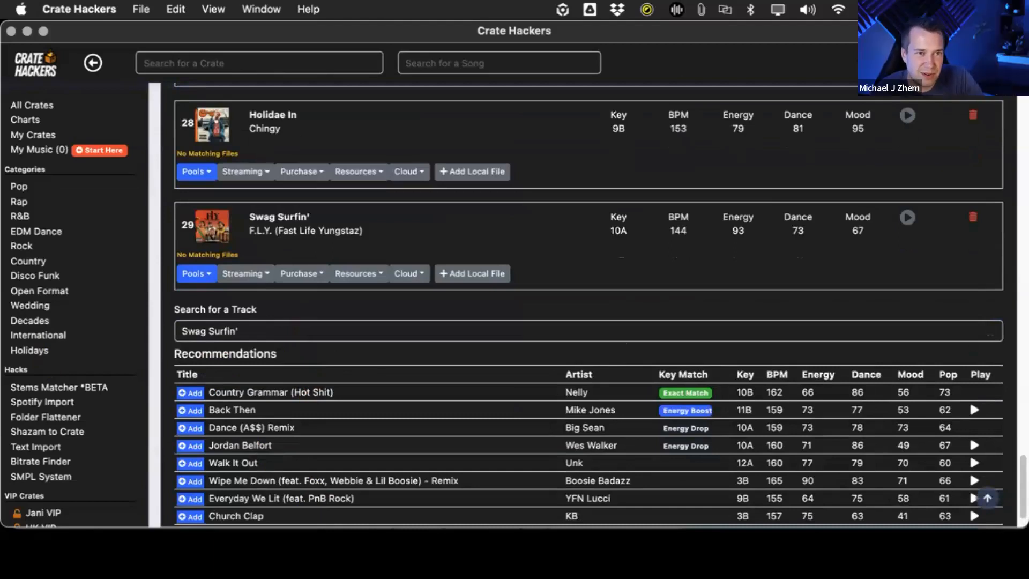
- Search for a track with the term "wicked"
click(251, 313)
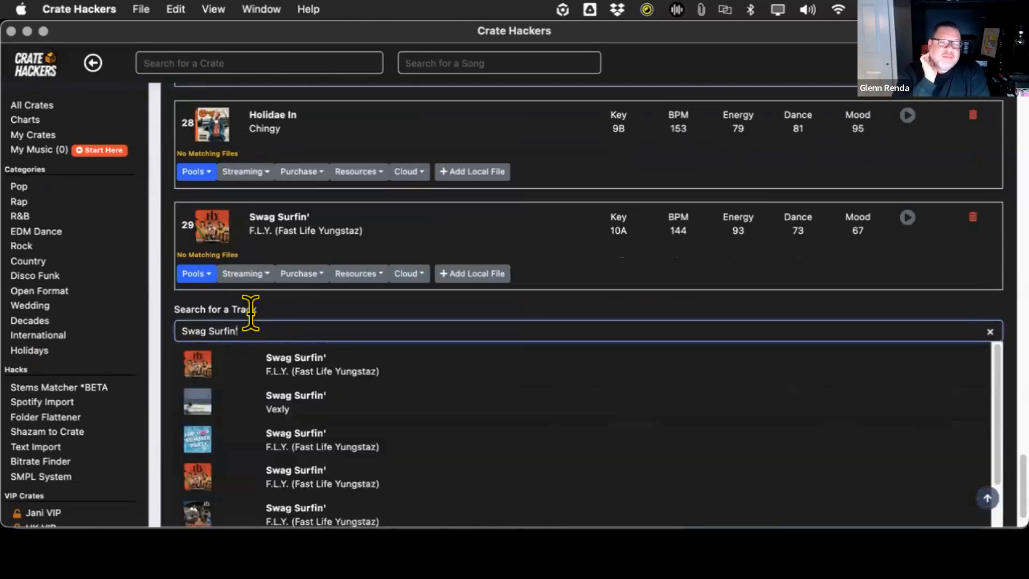
key(super+a)
text(wick)
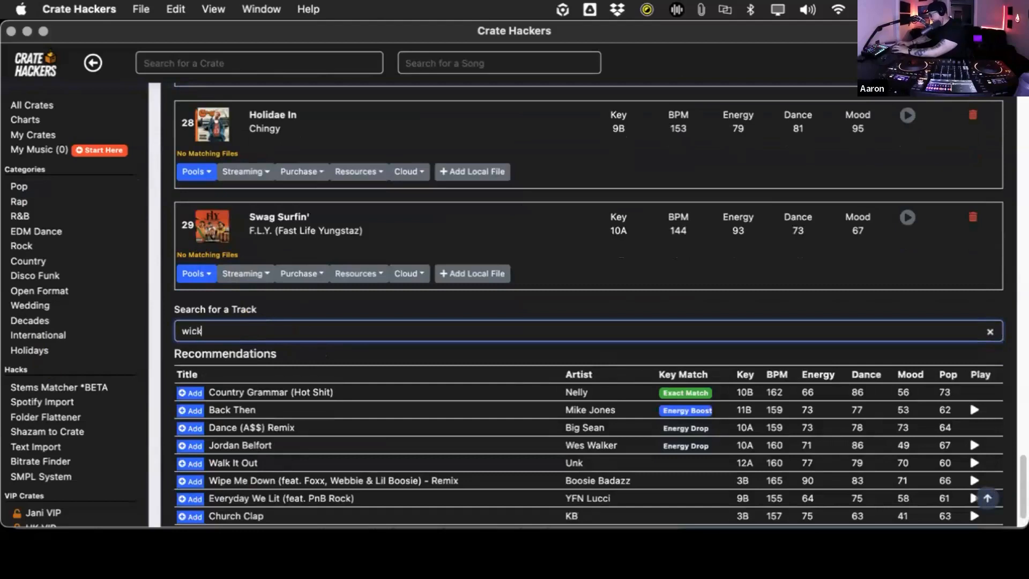
text(ed)
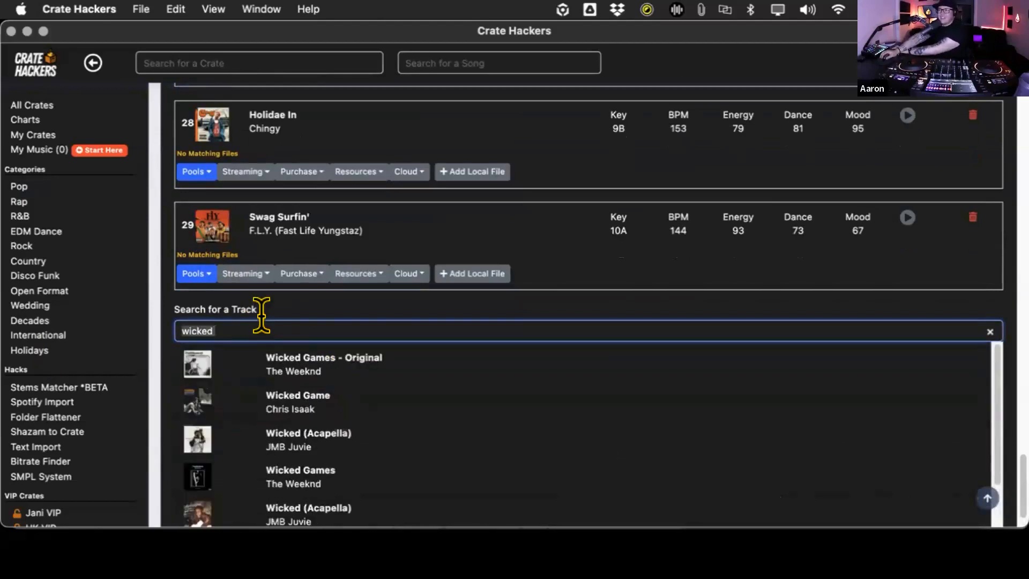
- Replace the search term with "bed" and add "BedRock" by Young Money to the crate
key(BackSpace)
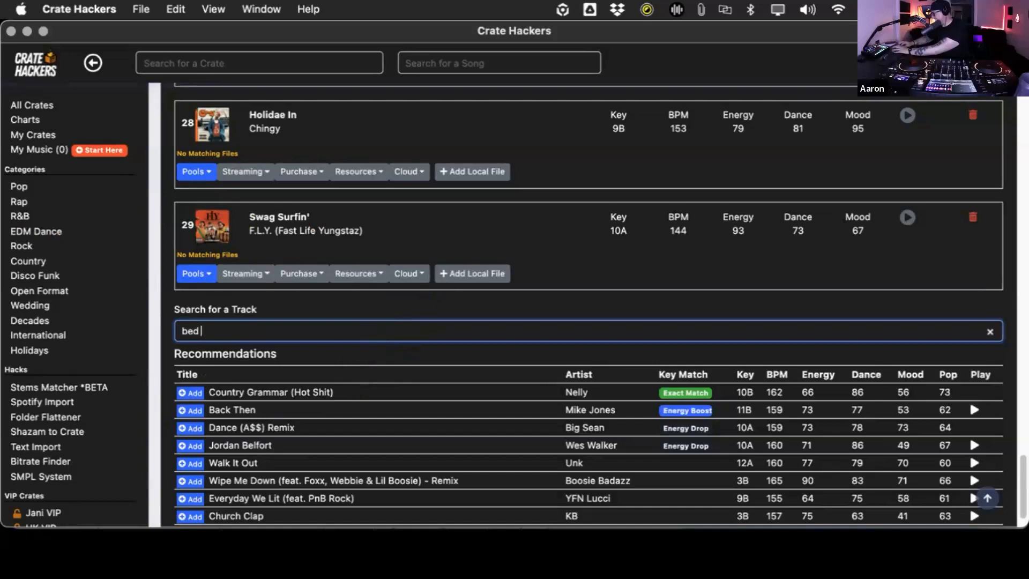
click(332, 364)
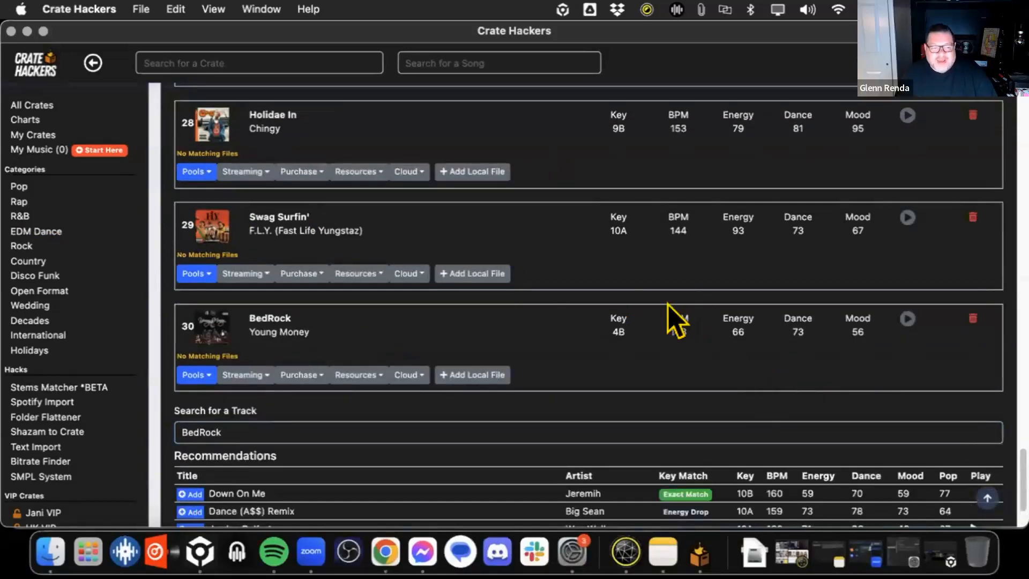
- Review the crate's full track list, checking the order, key and BPM of the added songs
scroll(526, 306, up, 5)
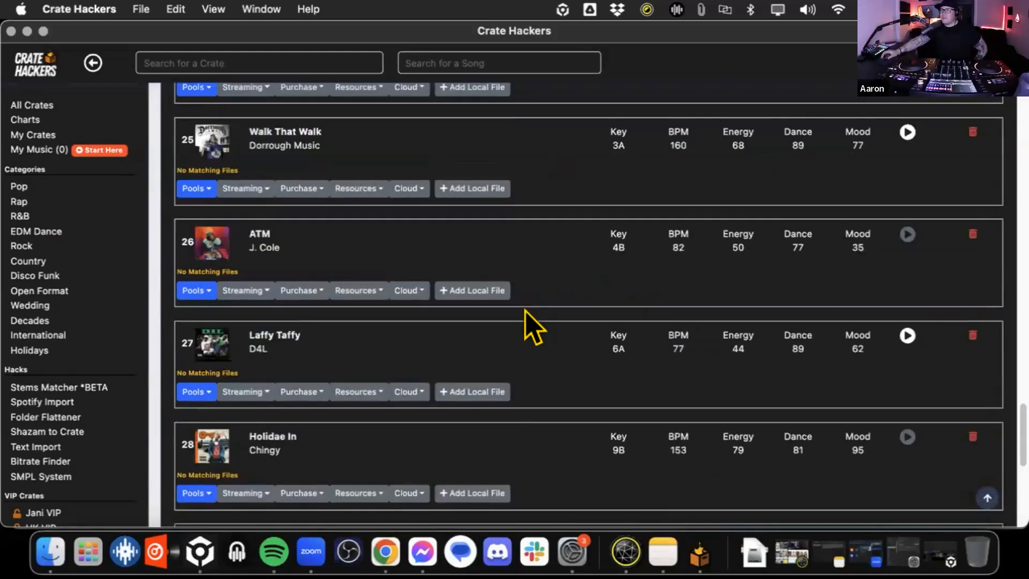
scroll(524, 308, up, 20)
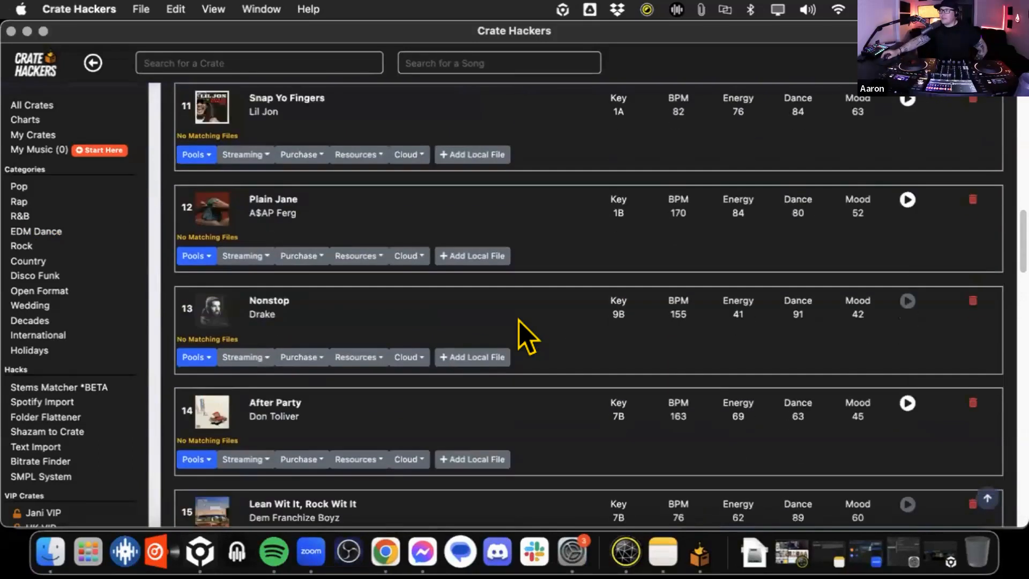
scroll(527, 335, up, 15)
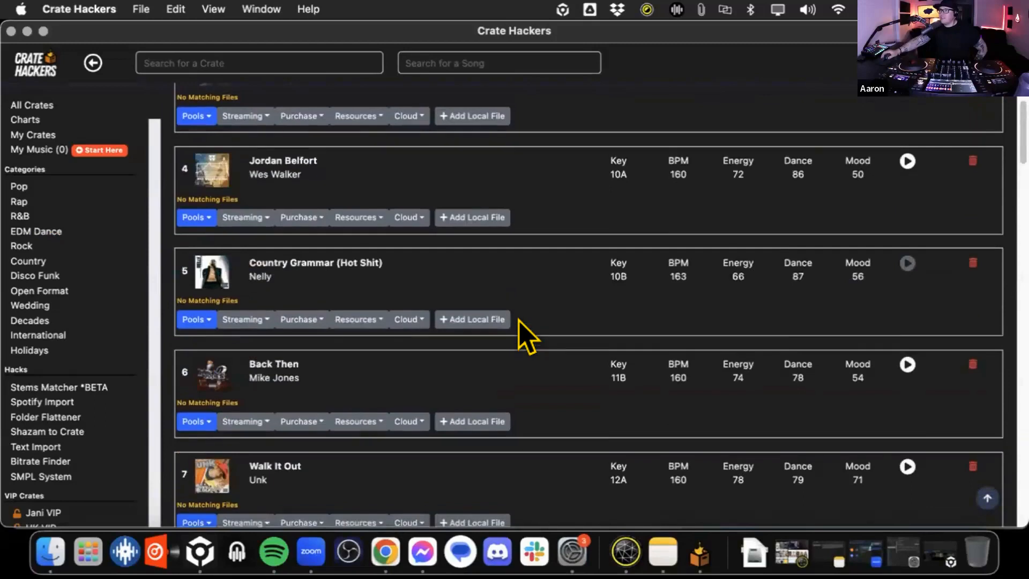
scroll(526, 336, up, 5)
scroll(519, 320, down, 10)
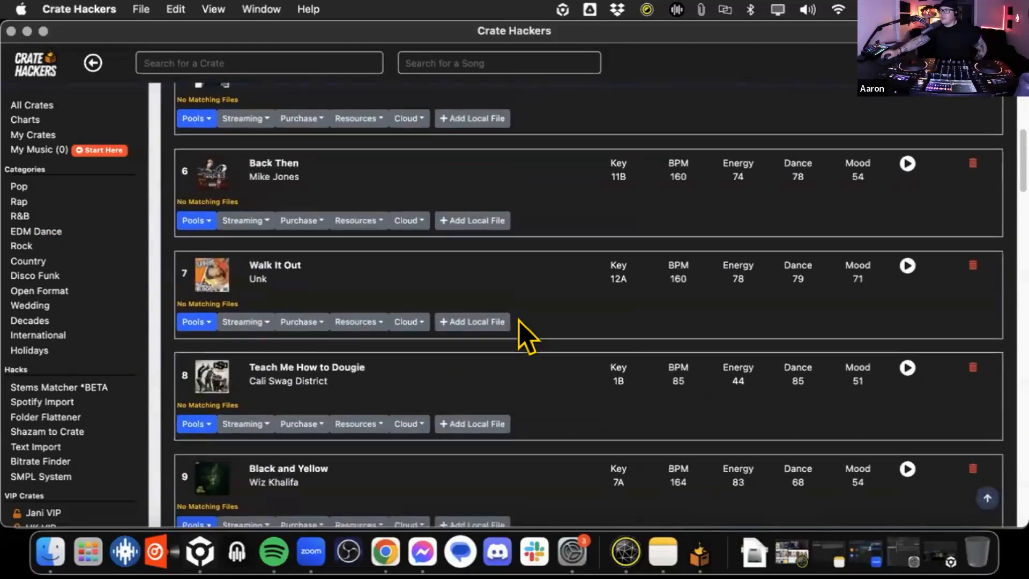
scroll(527, 336, down, 12)
scroll(522, 336, down, 5)
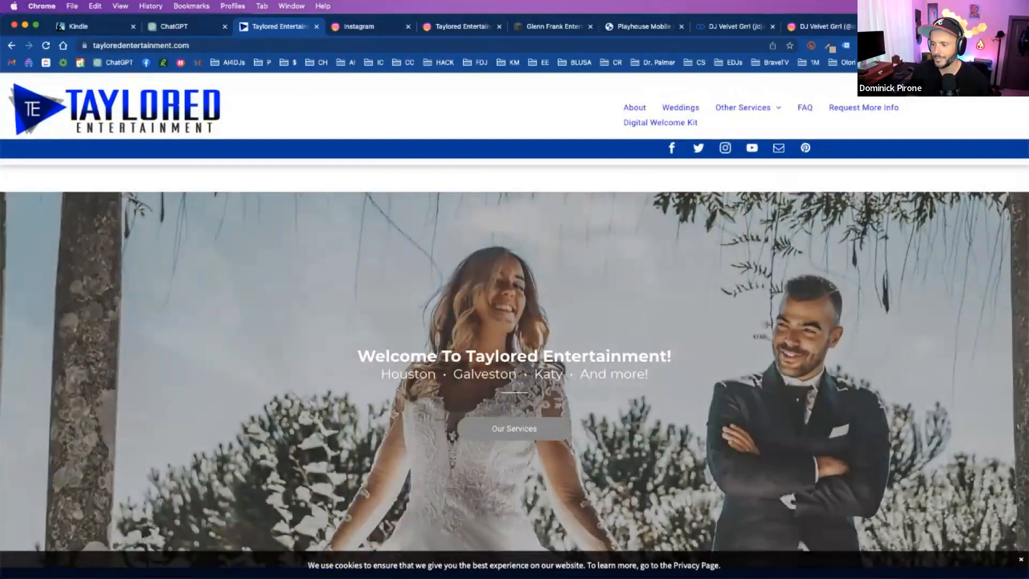
- Examine the Taylored Entertainment homepage in Chrome, from the welcome banner through the services to the client testimonial
scroll(405, 187, down, 3)
scroll(404, 188, up, 3)
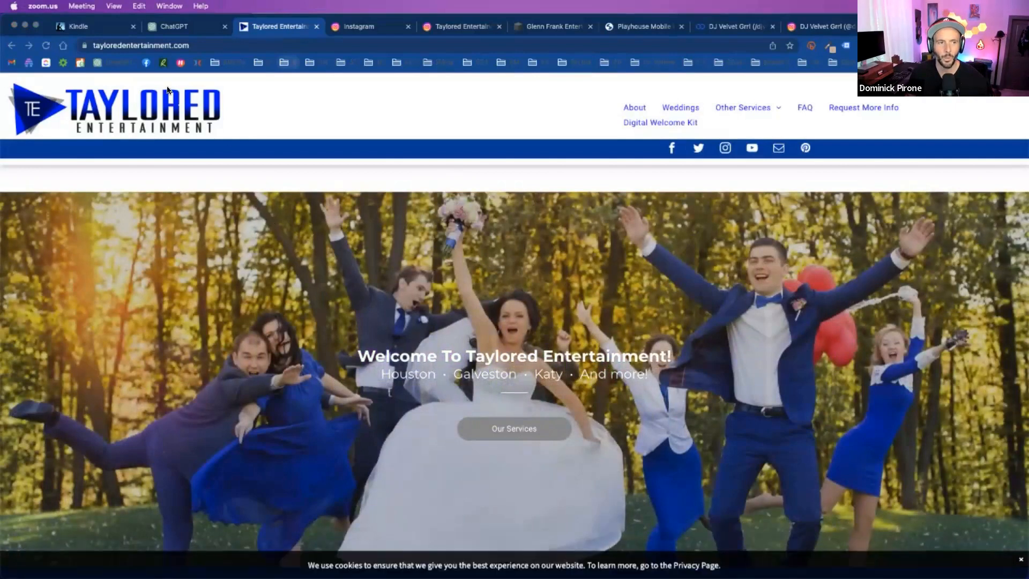
scroll(485, 236, down, 4)
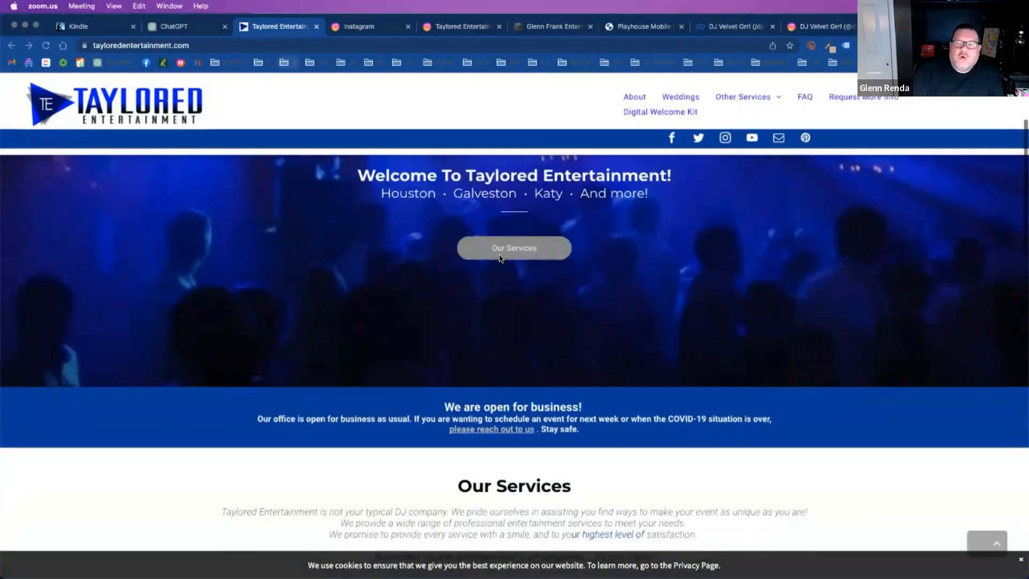
scroll(501, 260, down, 5)
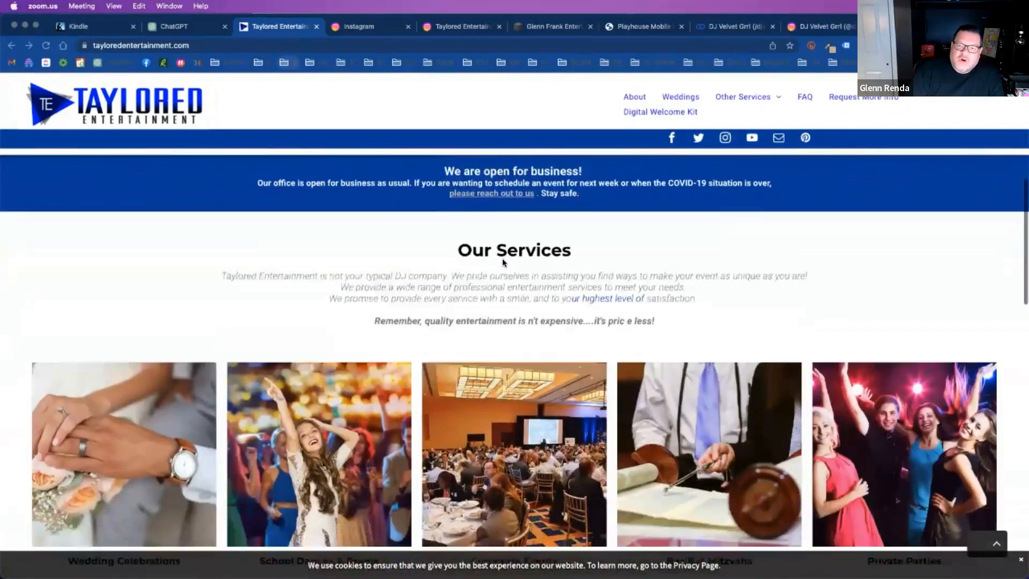
scroll(502, 262, down, 5)
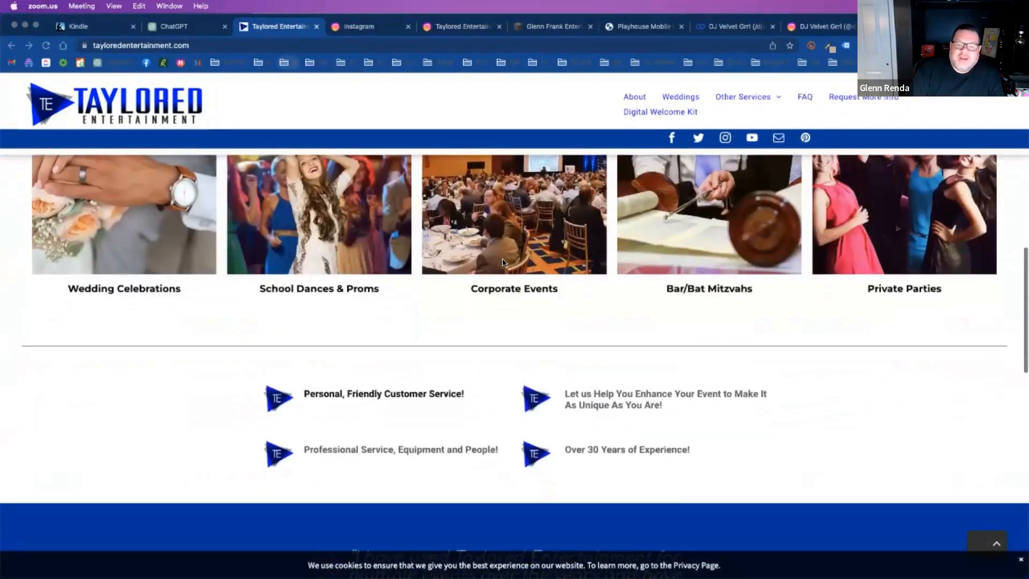
scroll(502, 260, down, 5)
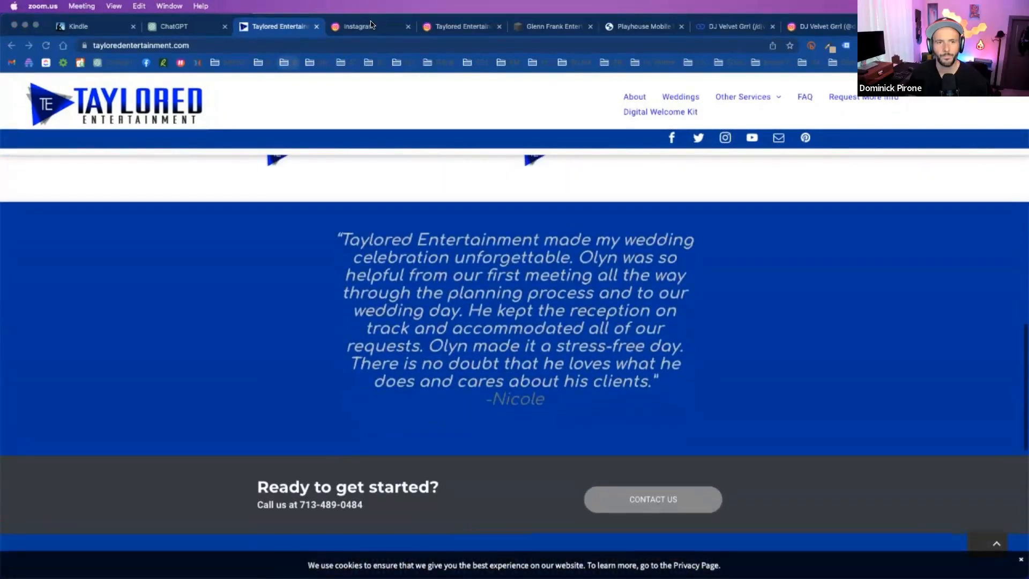
- Return to the homepage's welcome banner and follow its link to the Our Services section
click(588, 43)
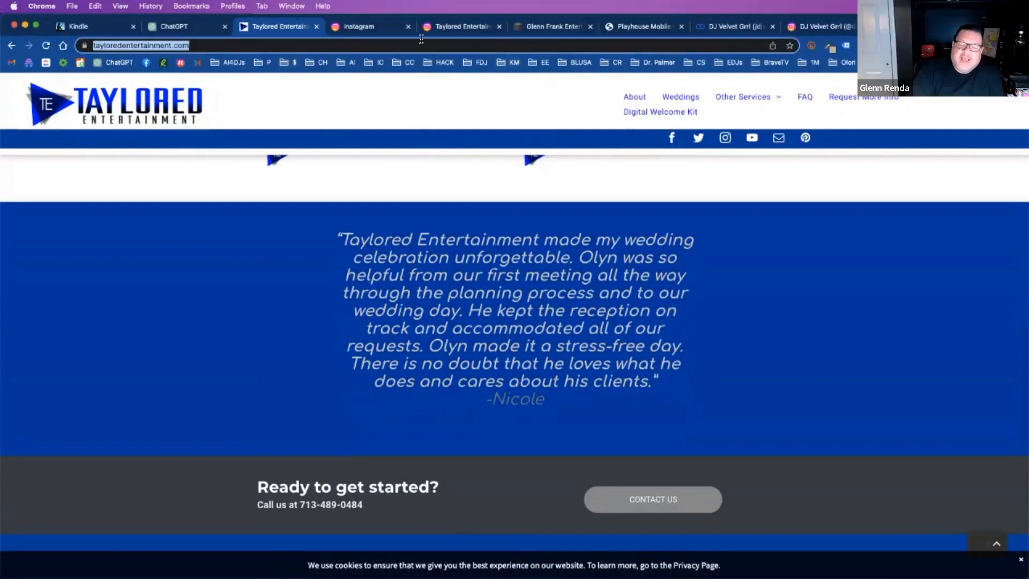
scroll(478, 214, up, 20)
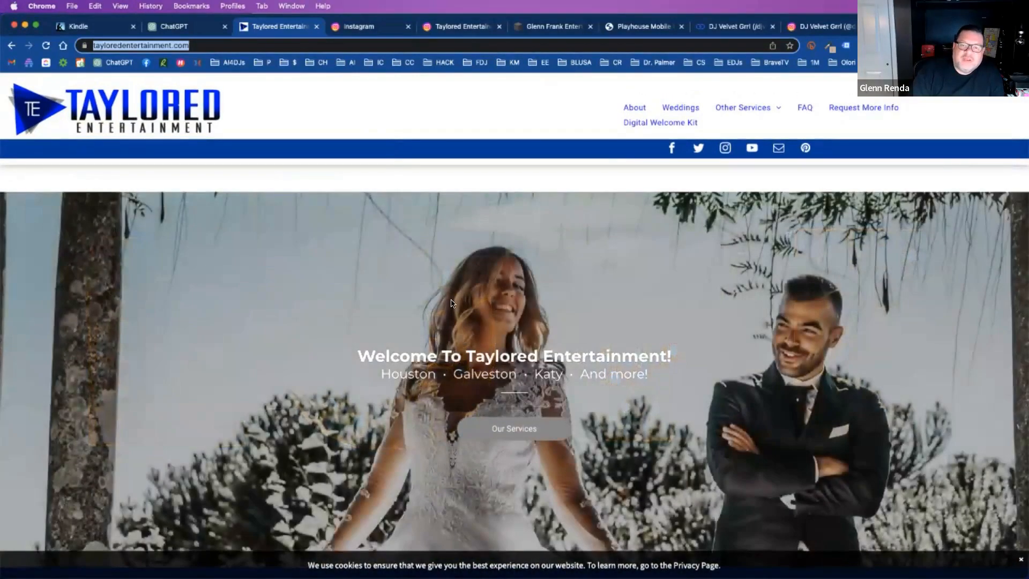
click(512, 433)
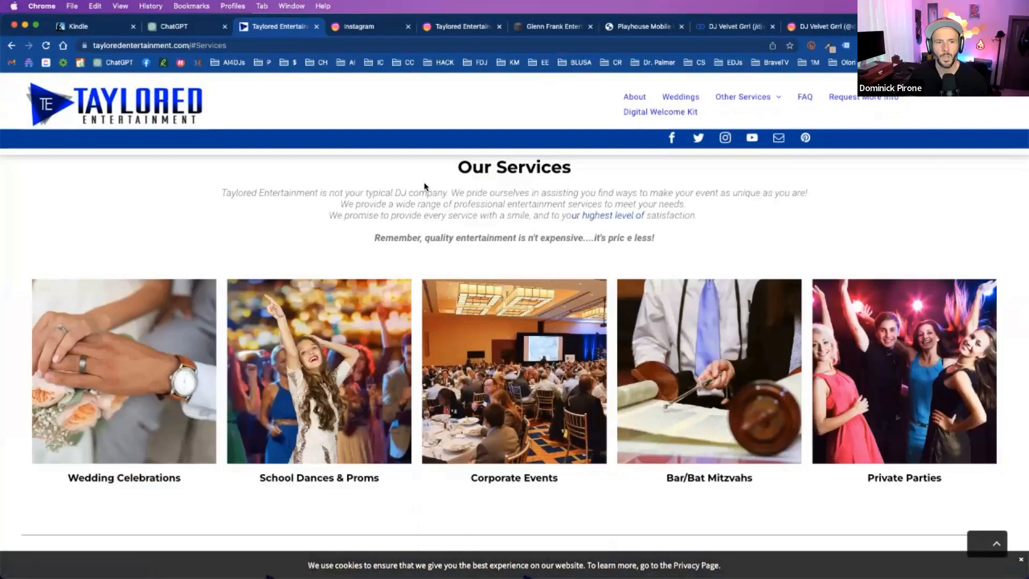
- Switch to the Glenn Frank Entertainment website and read its headline and the statement about experience with any type of event
triple_click(496, 195)
click(427, 75)
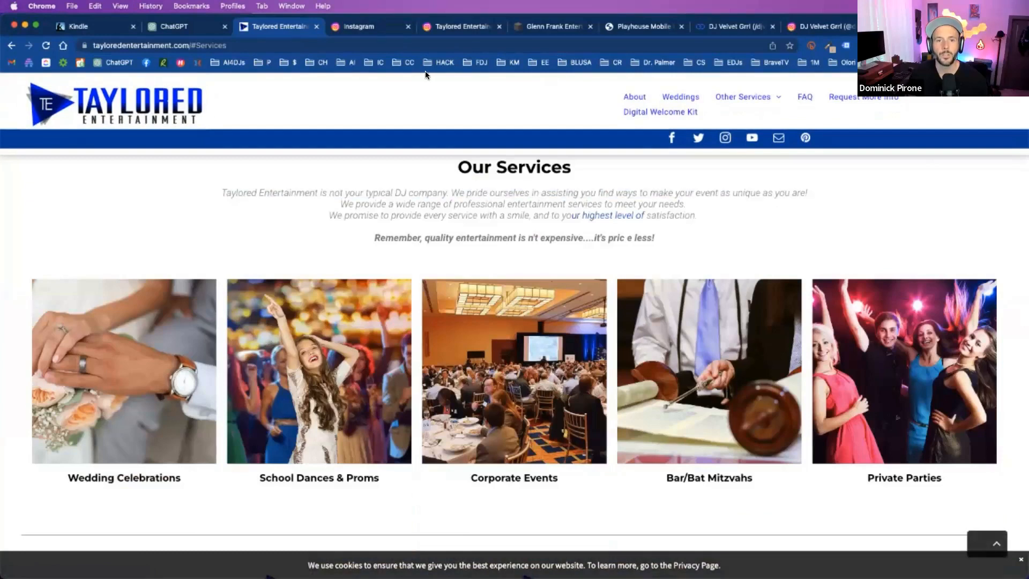
click(354, 27)
click(461, 26)
click(552, 26)
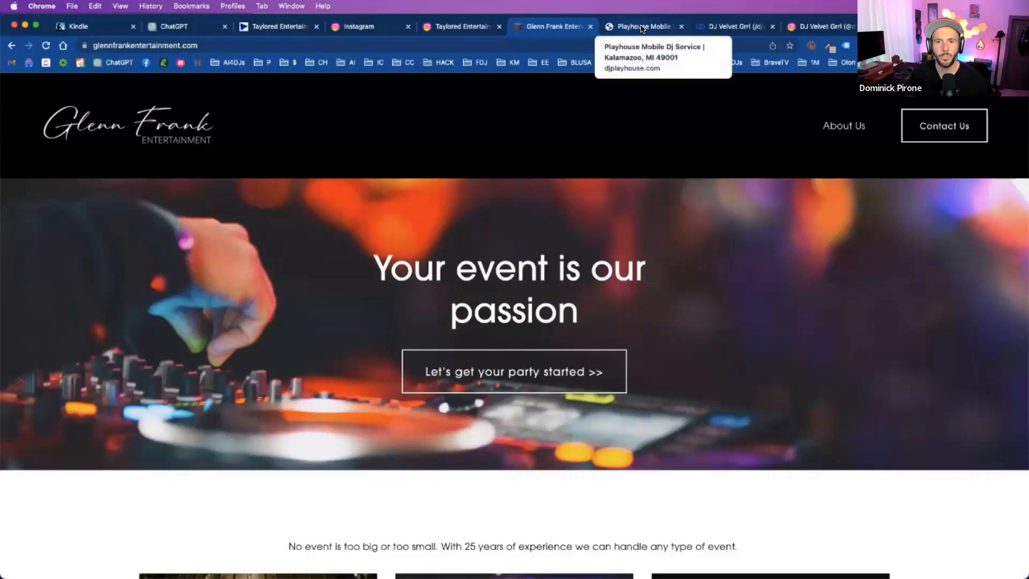
click(643, 27)
click(540, 31)
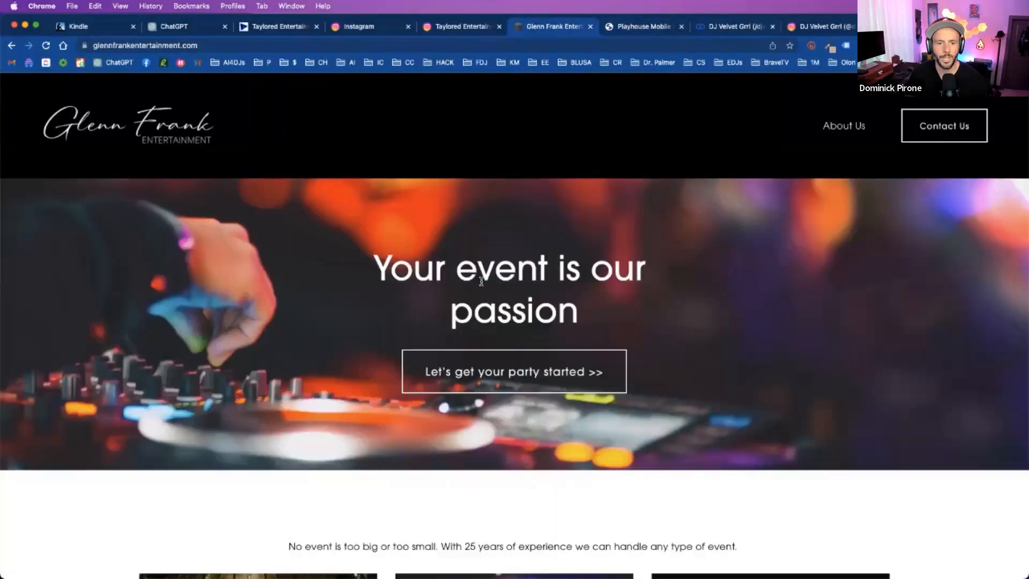
drag(578, 320, 523, 283)
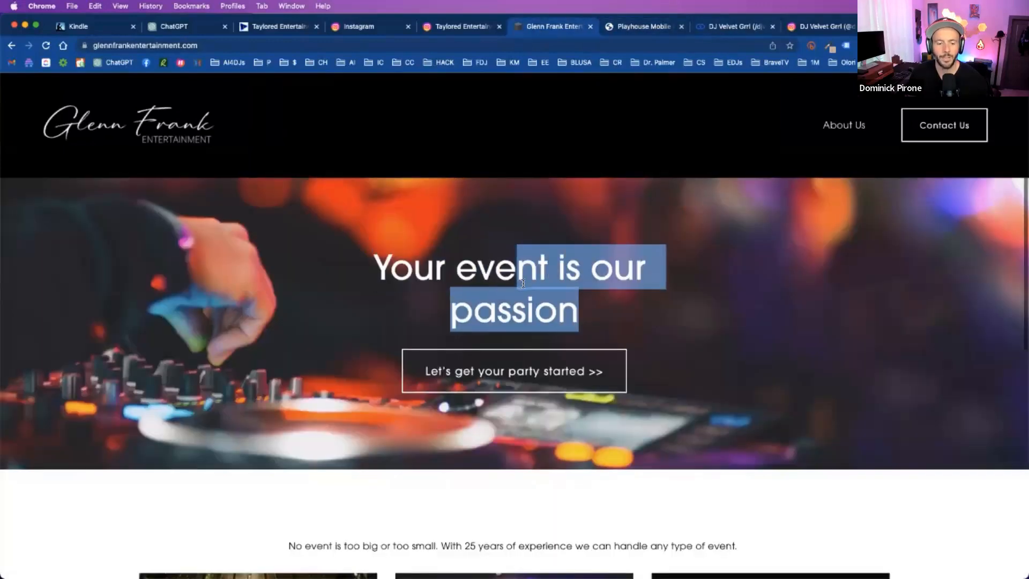
scroll(523, 283, down, 2)
drag(548, 444, 739, 444)
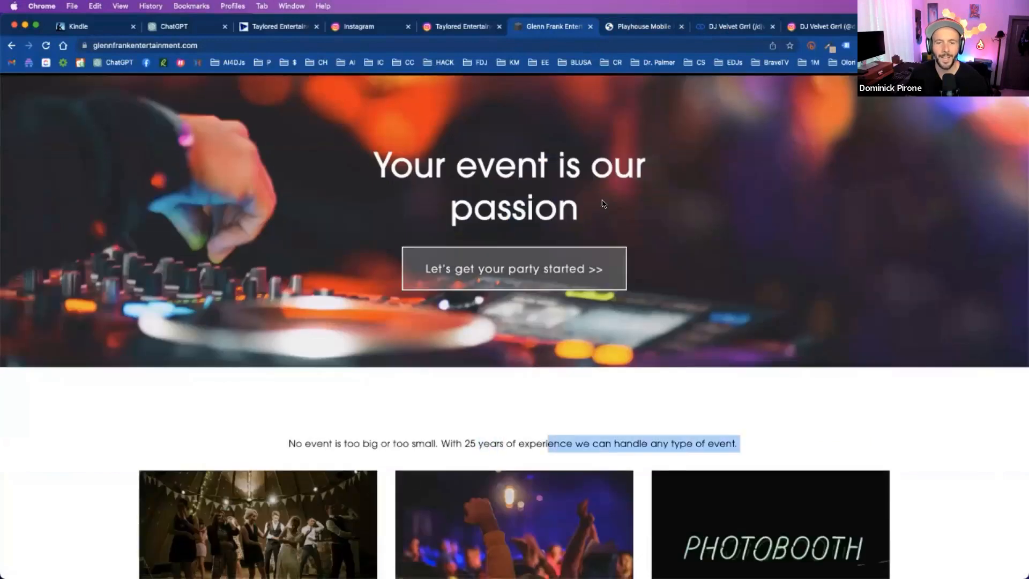
- Move the Taylored Entertainment website tab beside the company's Instagram profile tab and return to the homepage's welcome banner
click(279, 28)
mouse_move(398, 34)
mouse_down()
mouse_move(435, 31)
mouse_move(393, 30)
mouse_up()
scroll(486, 245, up, 9)
scroll(486, 245, down, 1)
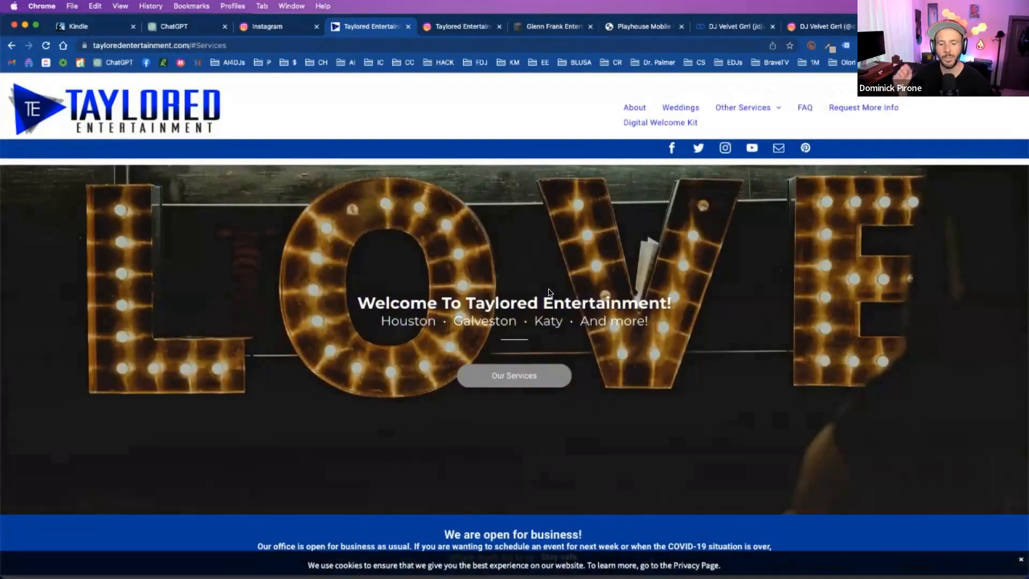
- Read the Taylored Entertainment homepage from the welcome banner down to Our Services, magnifying the introduction text and restoring normal size
scroll(548, 292, down, 1)
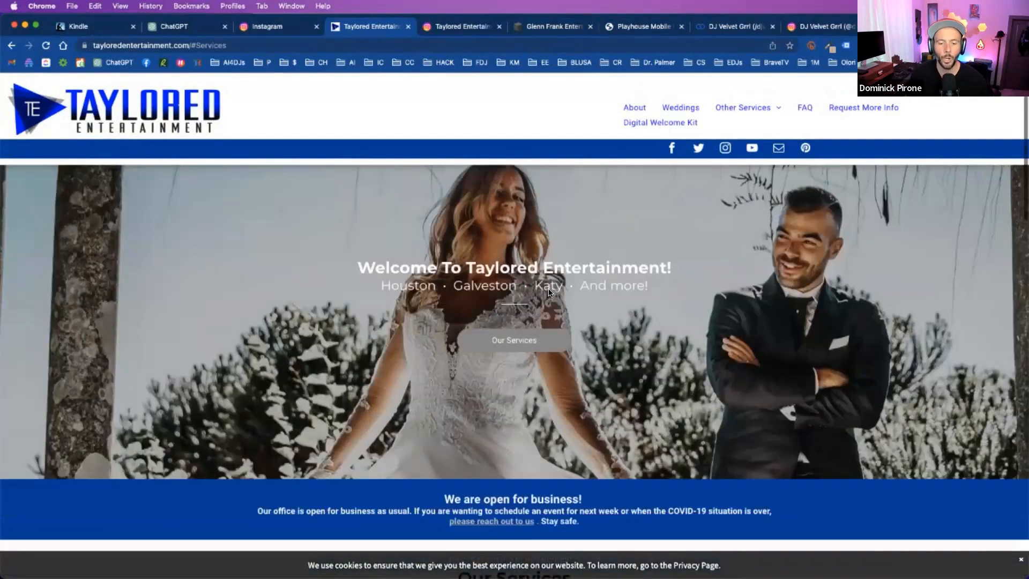
scroll(548, 292, down, 1)
scroll(549, 292, down, 3)
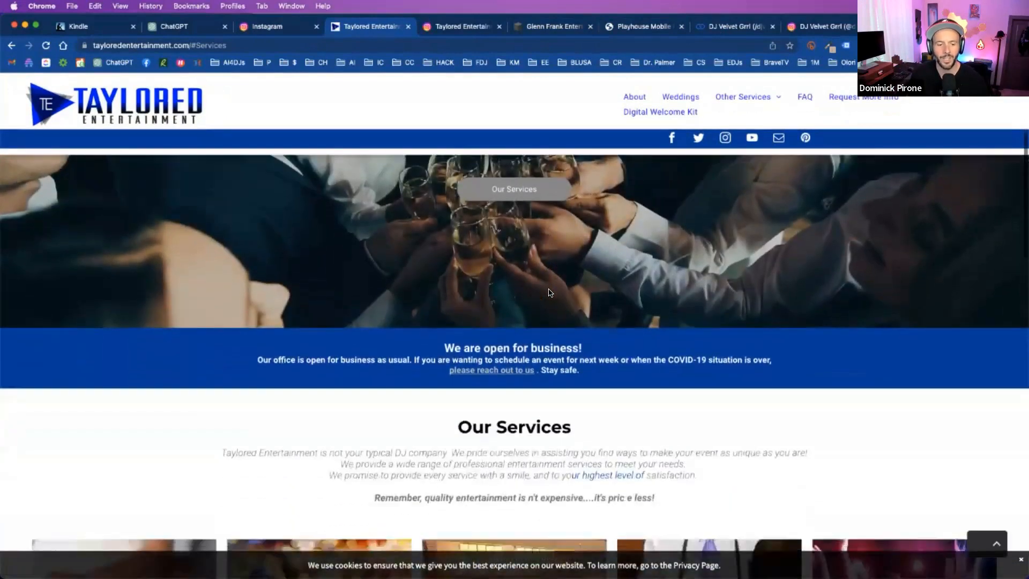
scroll(549, 291, down, 2)
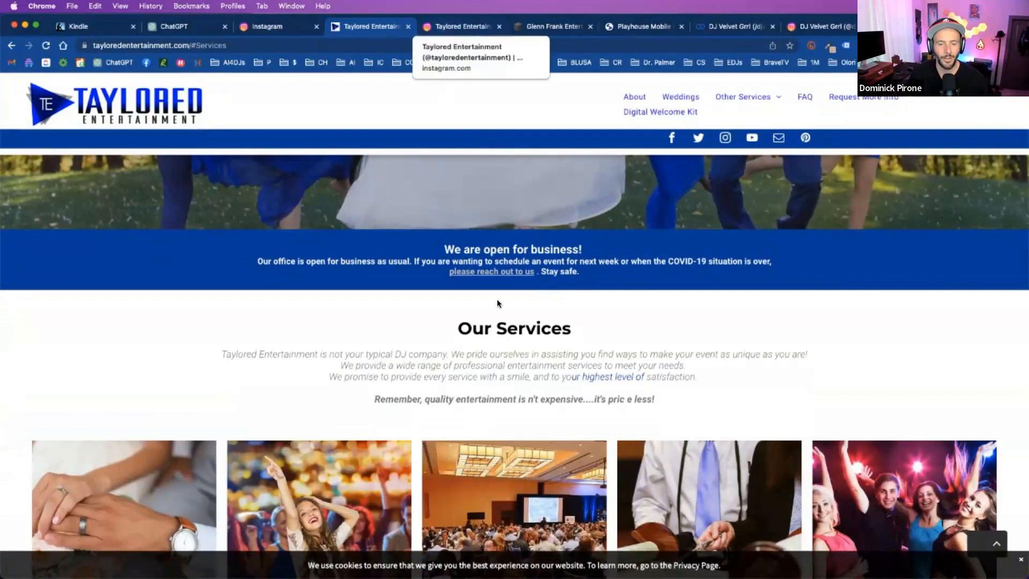
scroll(485, 311, down, 1)
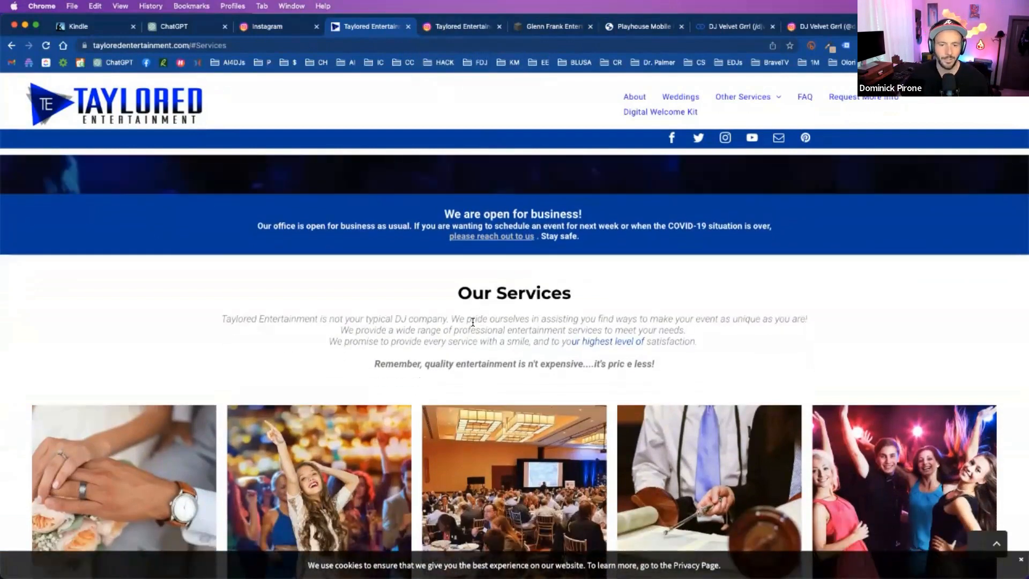
scroll(472, 321, up, 5)
scroll(473, 322, right, 1)
scroll(473, 322, left, 1)
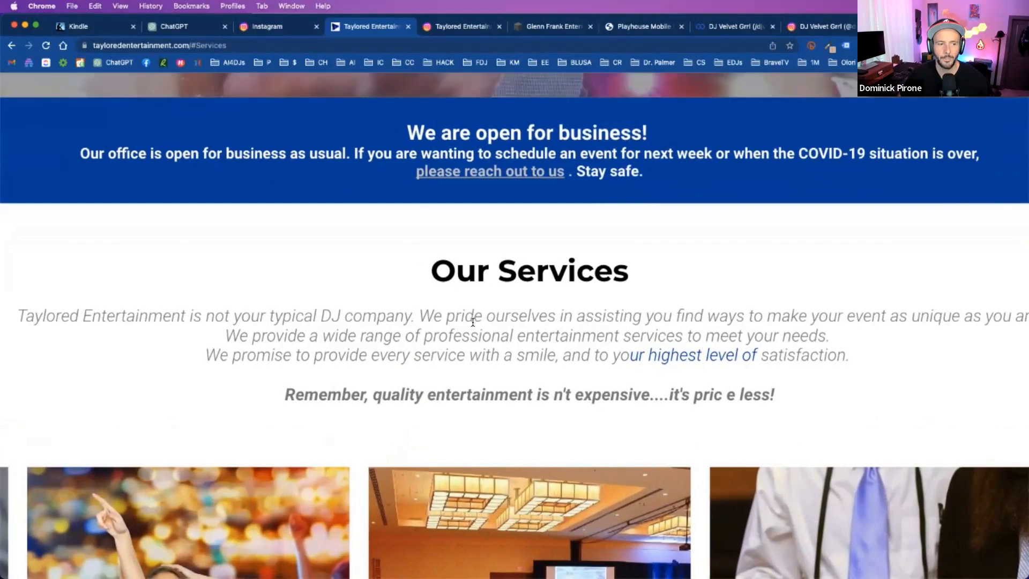
scroll(473, 322, right, 2)
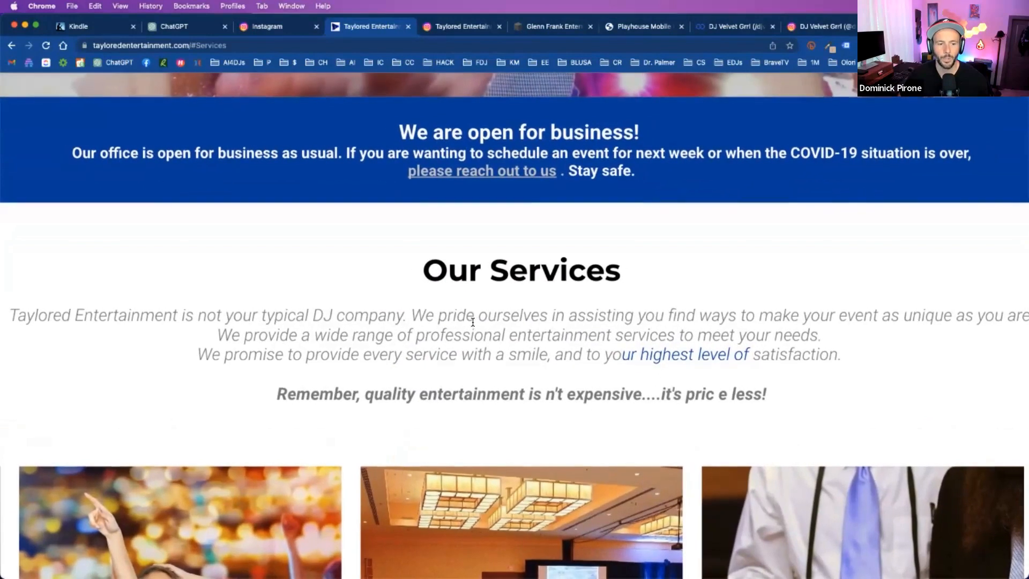
scroll(473, 322, right, 5)
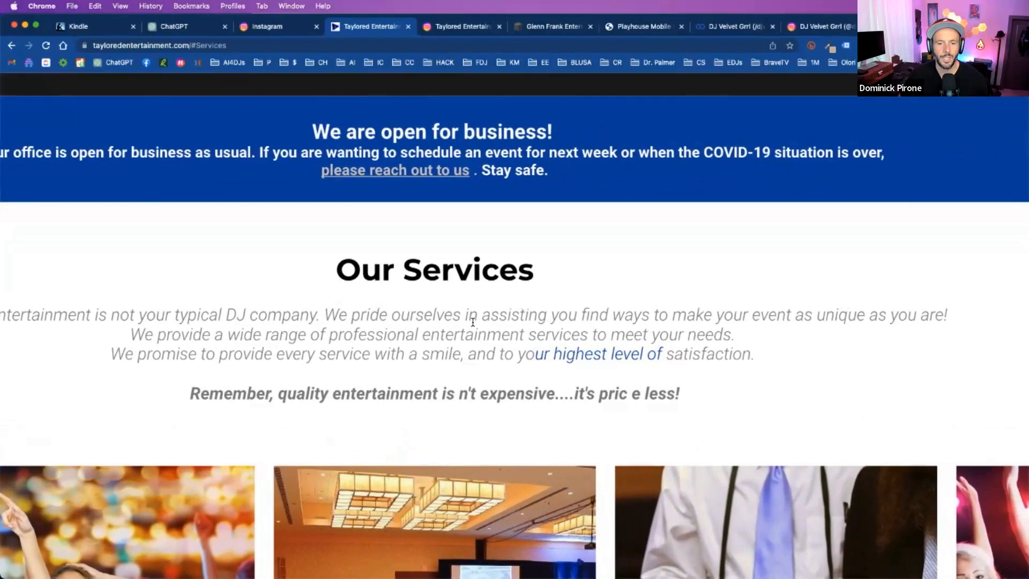
scroll(473, 322, left, 1)
scroll(473, 322, down, 5)
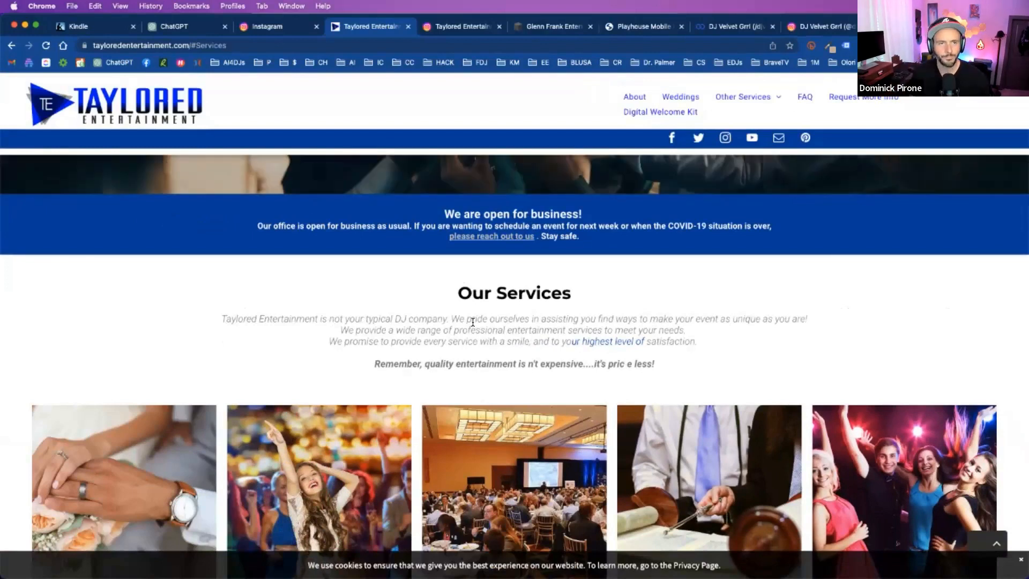
- Reopen the Glenn Frank Entertainment site and examine its experience statement and the Weddings, Private Events and Photo Booth offerings
click(462, 31)
click(539, 25)
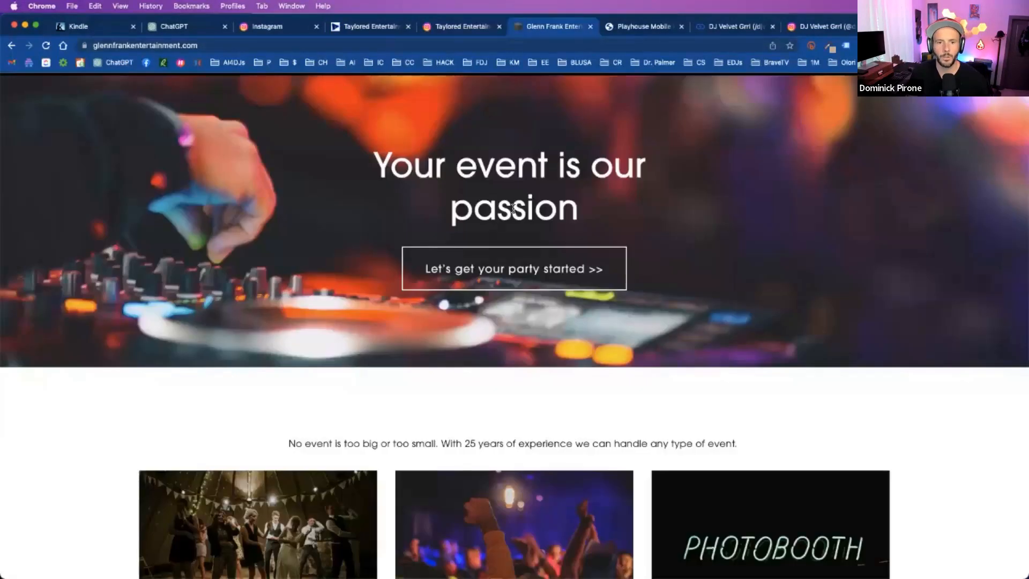
scroll(513, 209, down, 3)
triple_click(520, 261)
drag(520, 261, 620, 260)
click(691, 259)
triple_click(691, 260)
drag(688, 260, 683, 230)
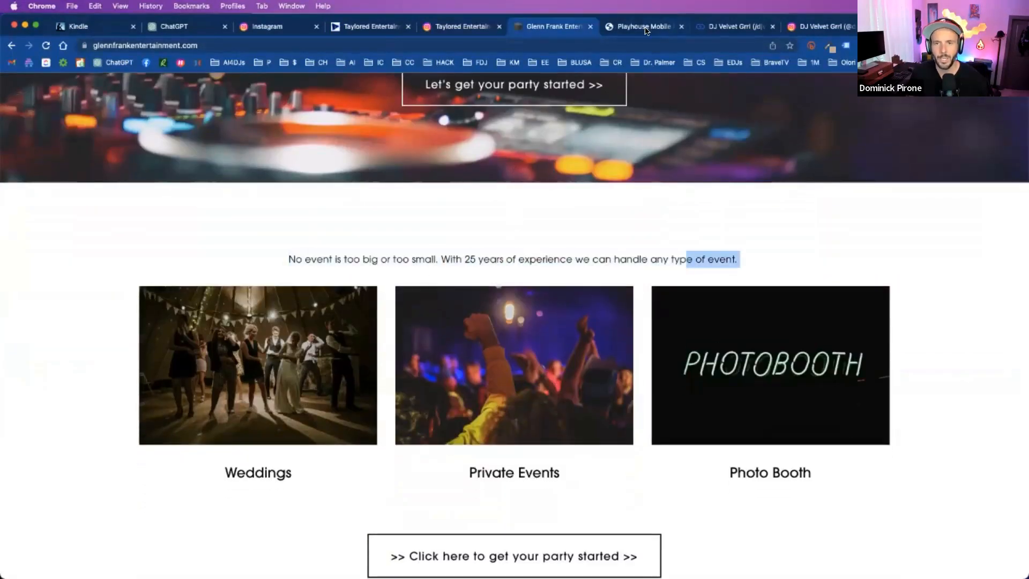
- Open the Playhouse Mobile Dj Service website and read its Welcome text about quality and personal service
click(645, 27)
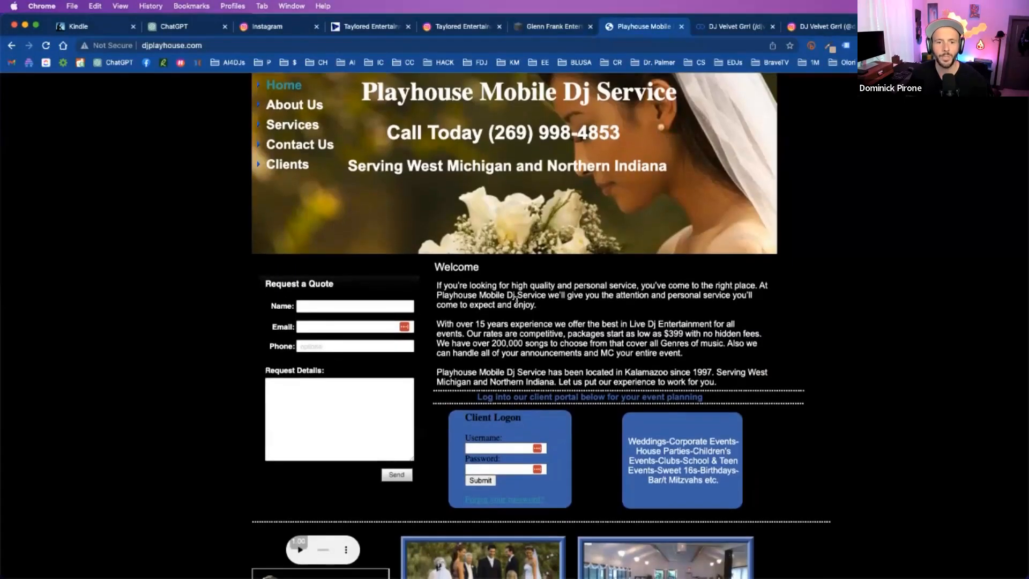
drag(600, 291, 661, 291)
triple_click(607, 295)
click(575, 301)
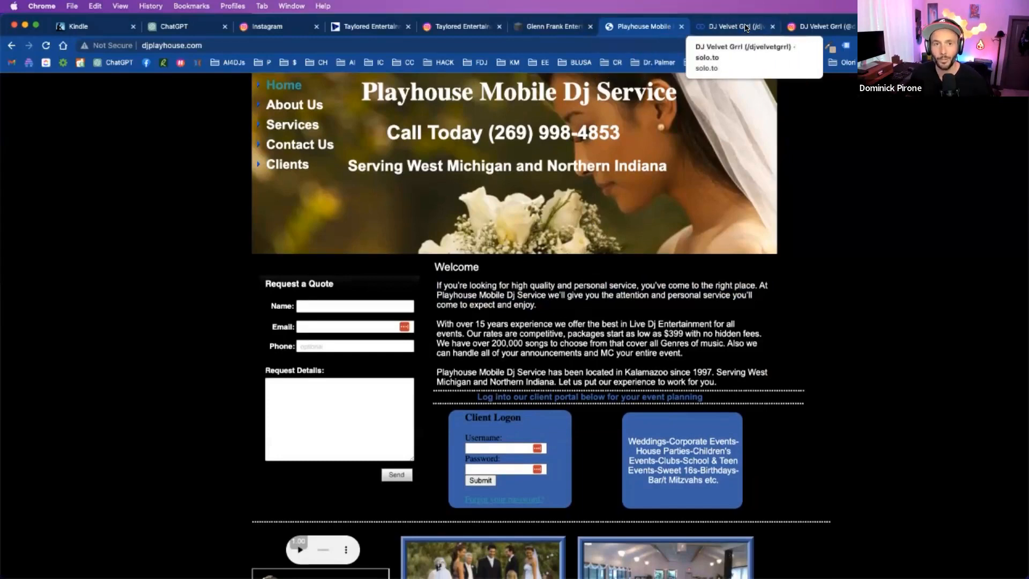
- Return to the Taylored Entertainment website and review its Our Services introduction and event categories again
click(346, 27)
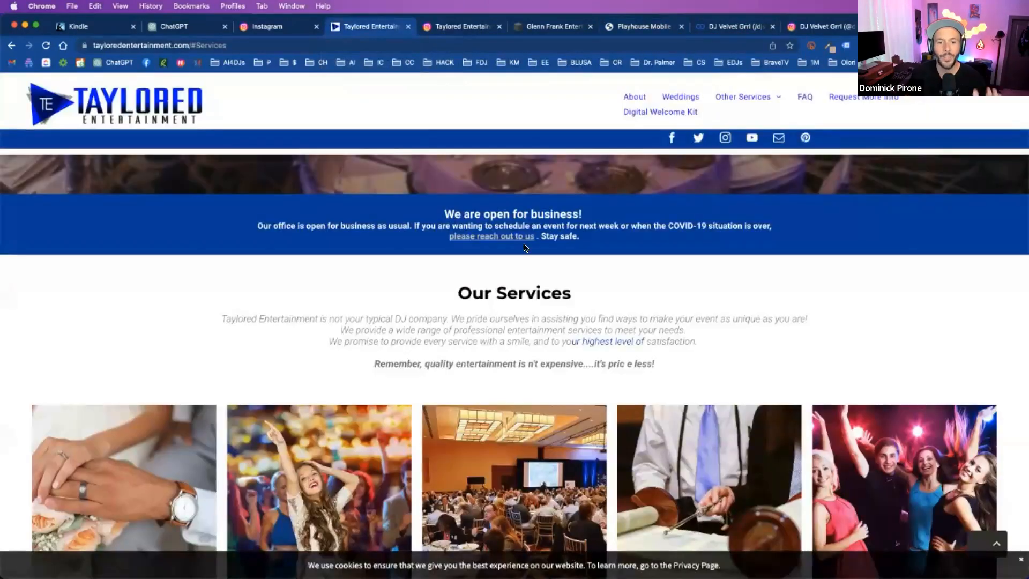
scroll(541, 284, down, 1)
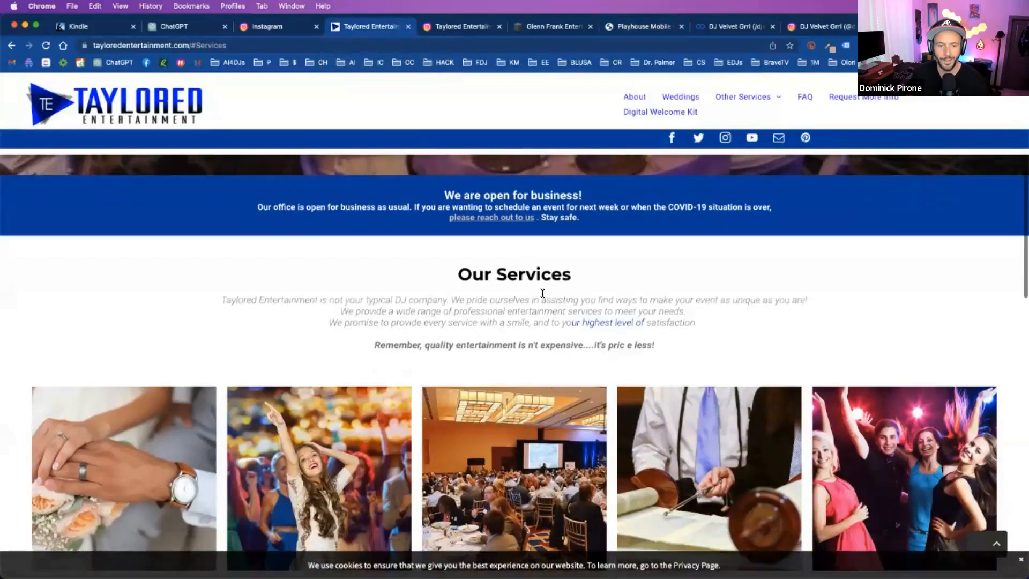
scroll(562, 227, up, 1)
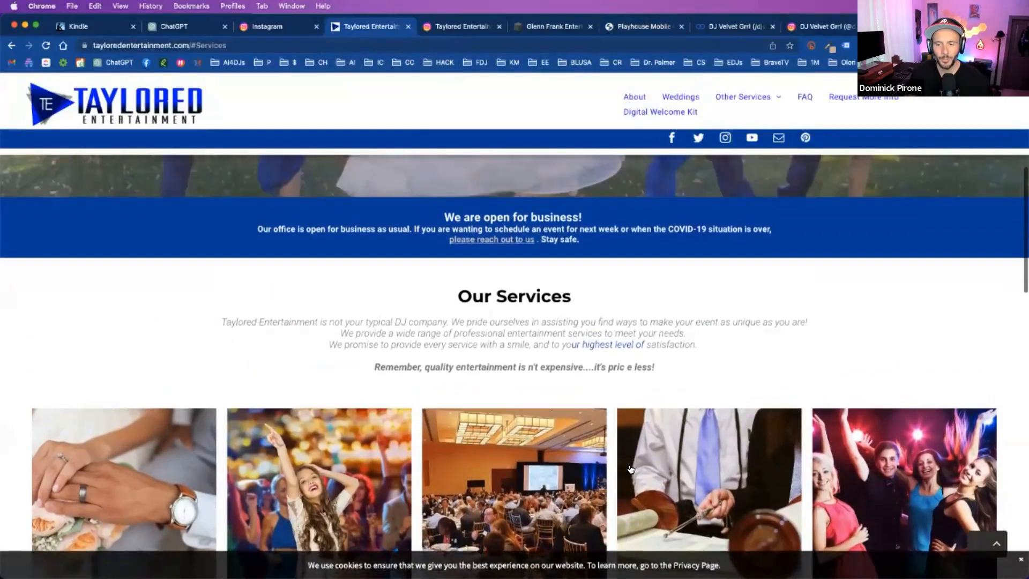
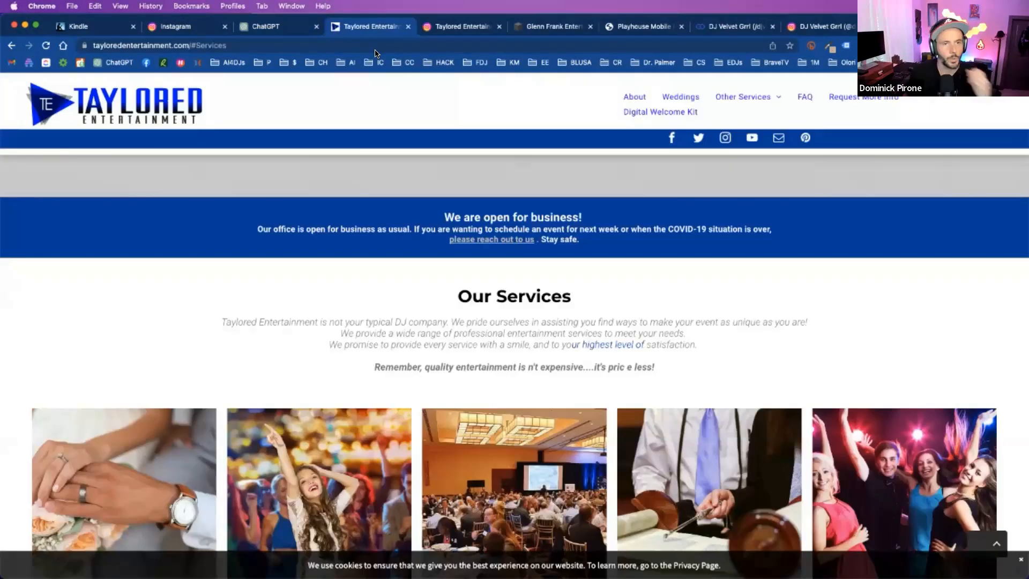
- Reload the Taylored Entertainment homepage from its base address, without the #Services suffix
scroll(504, 209, down, 10)
scroll(504, 210, up, 20)
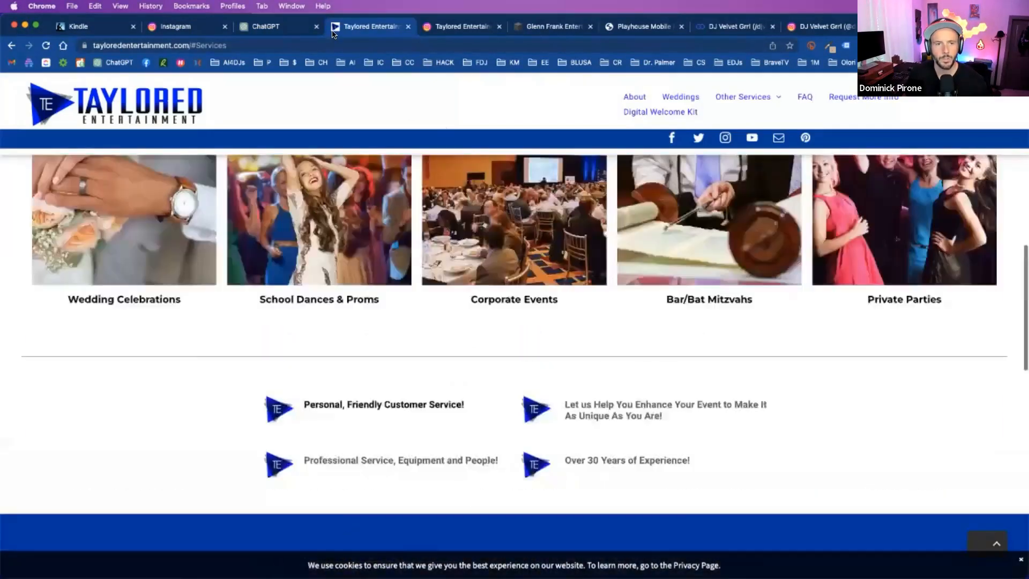
click(260, 45)
click(262, 45)
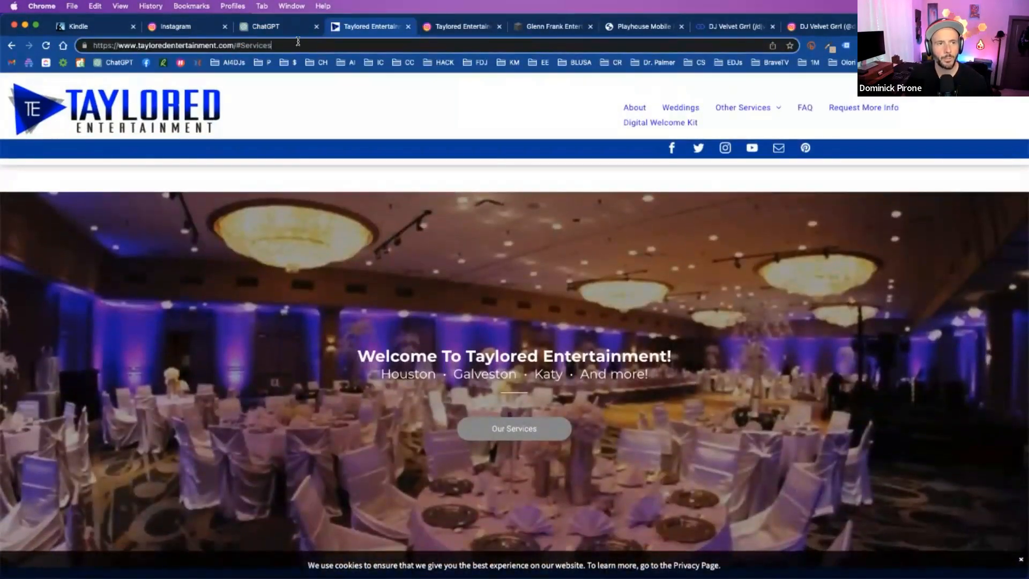
key(BackSpace)
key(BackSpace)
key(BackSpace)
key(BackSpace)
key(BackSpace)
key(BackSpace)
key(BackSpace)
key(BackSpace)
key(BackSpace)
key(super+a)
key(Return)
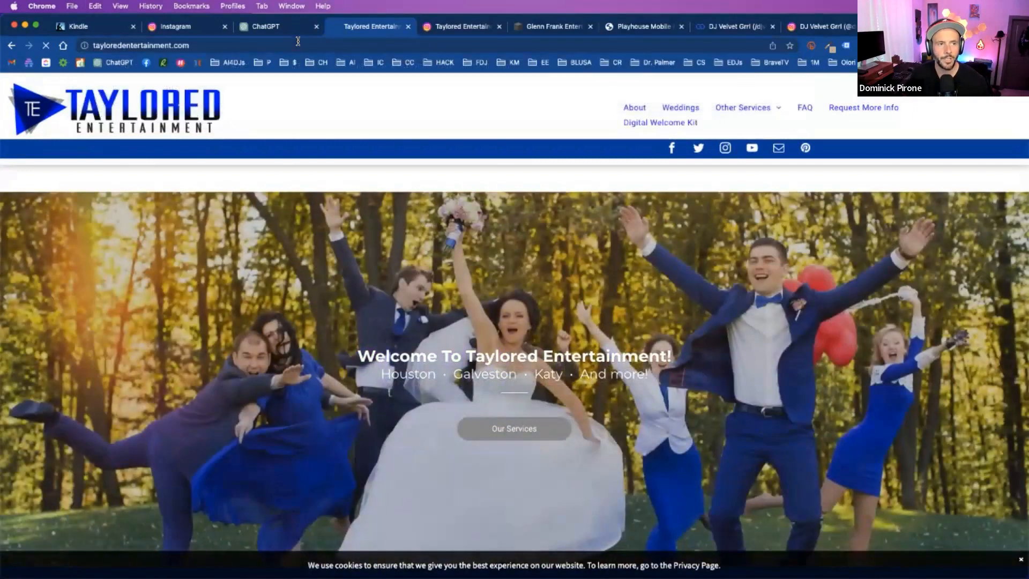
- Switch to ChatGPT and set the GPT-4 model to Plugins mode
click(298, 27)
mouse_move(619, 102)
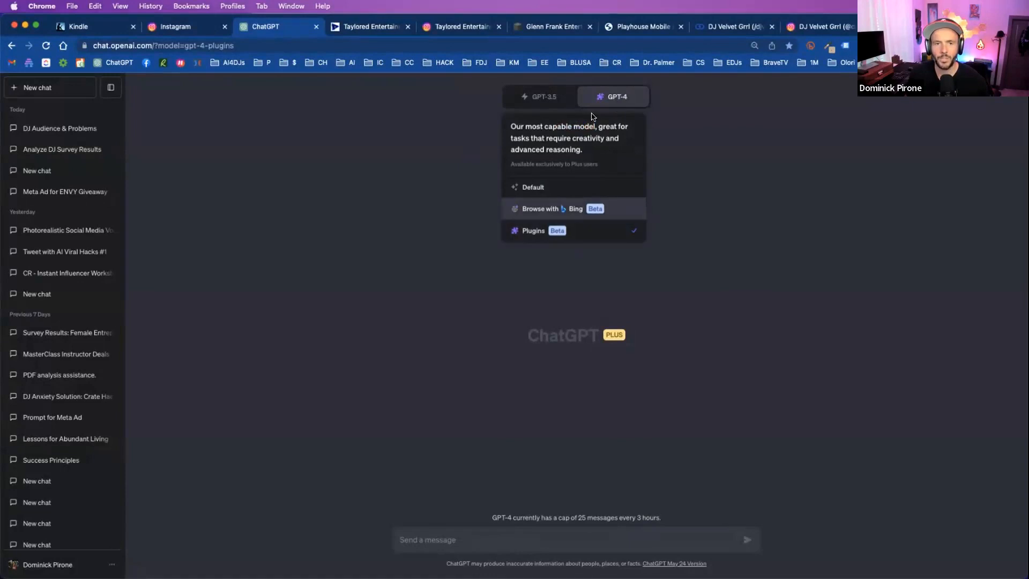
mouse_move(592, 85)
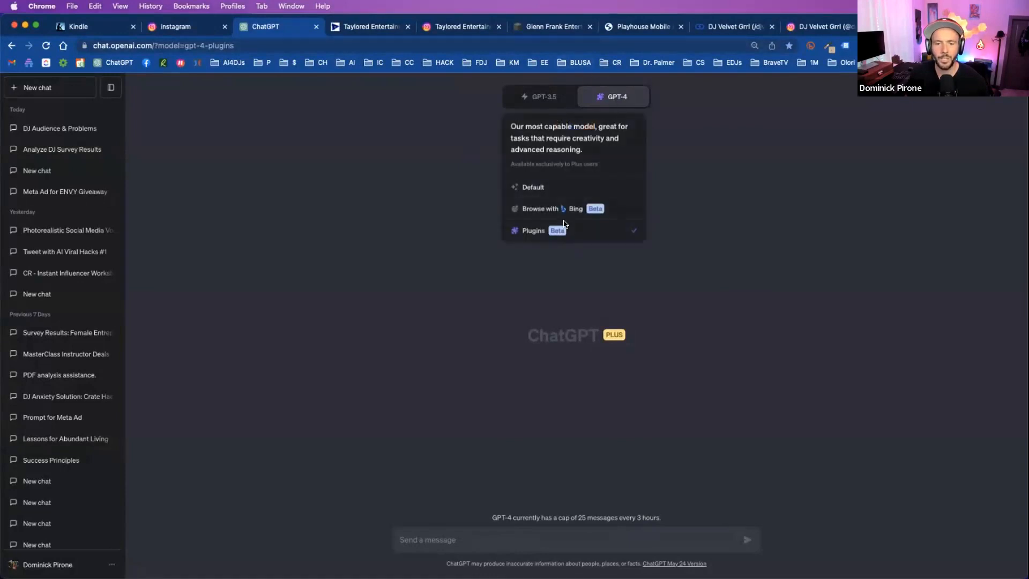
click(525, 231)
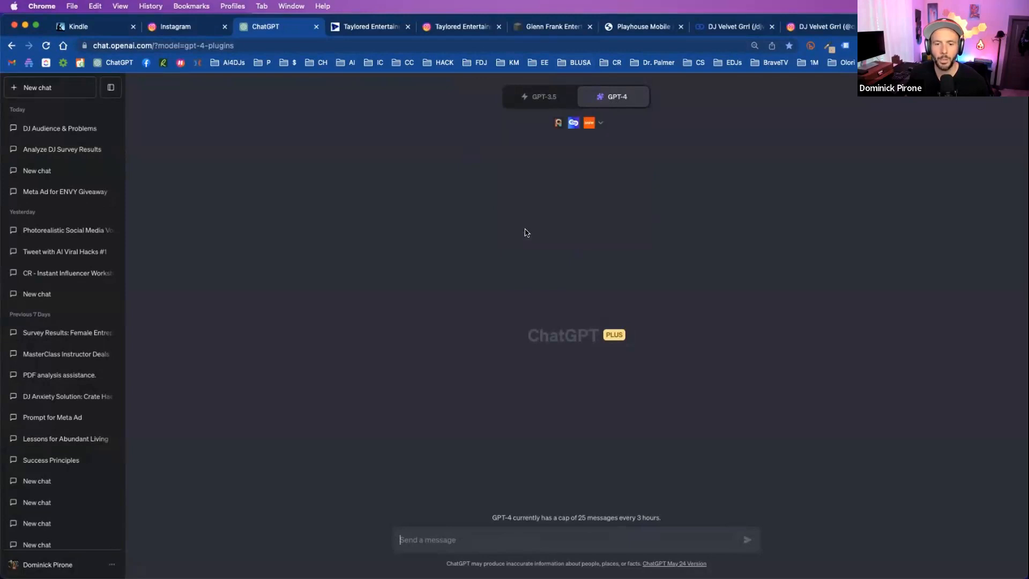
- Show the Browse with Bing and Plugins options under Beta features in the ChatGPT settings, and close the settings
click(54, 558)
click(53, 508)
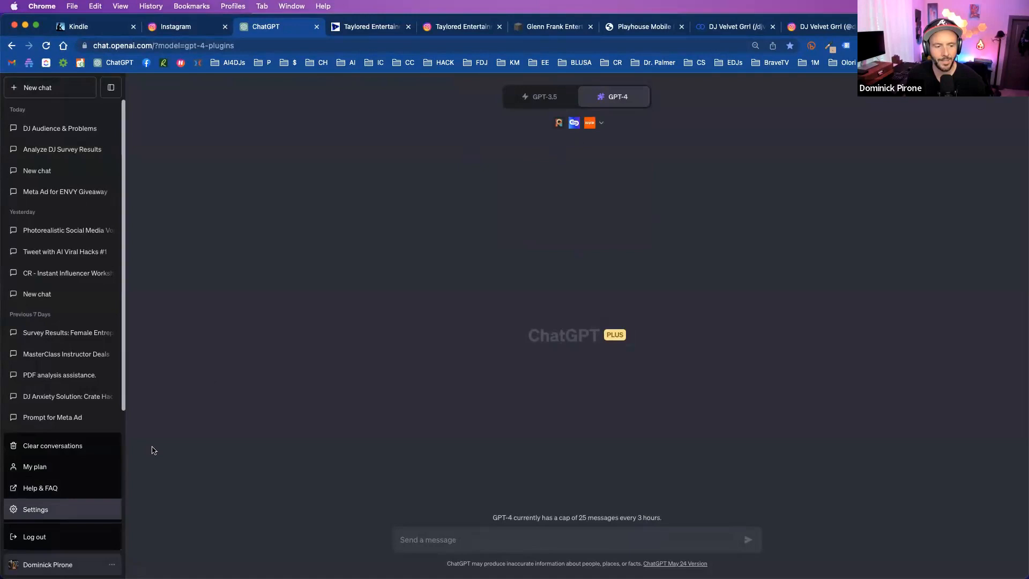
click(403, 295)
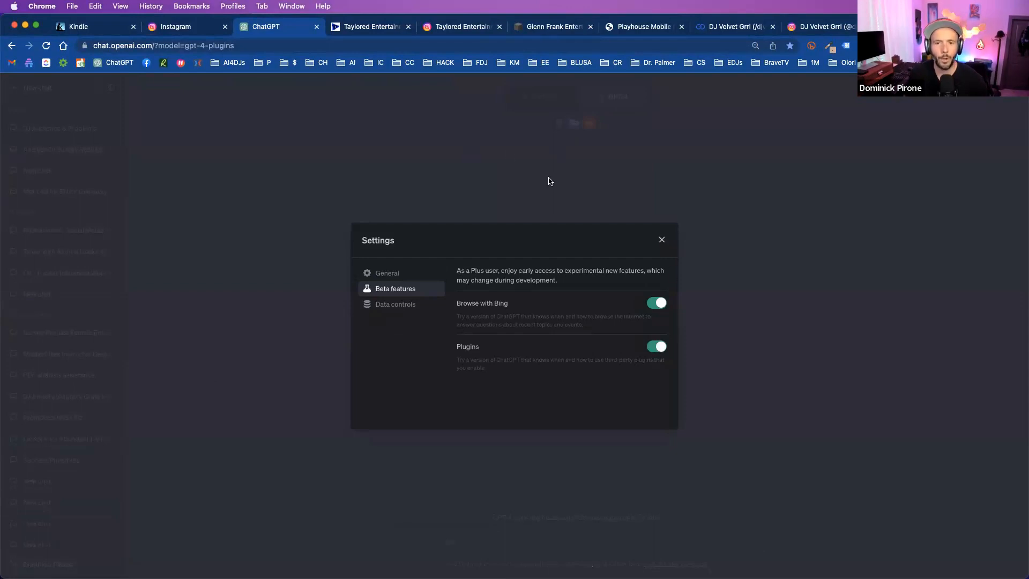
key(Escape)
- Return to the Taylored Entertainment homepage and review its Our Services text and event categories
click(381, 28)
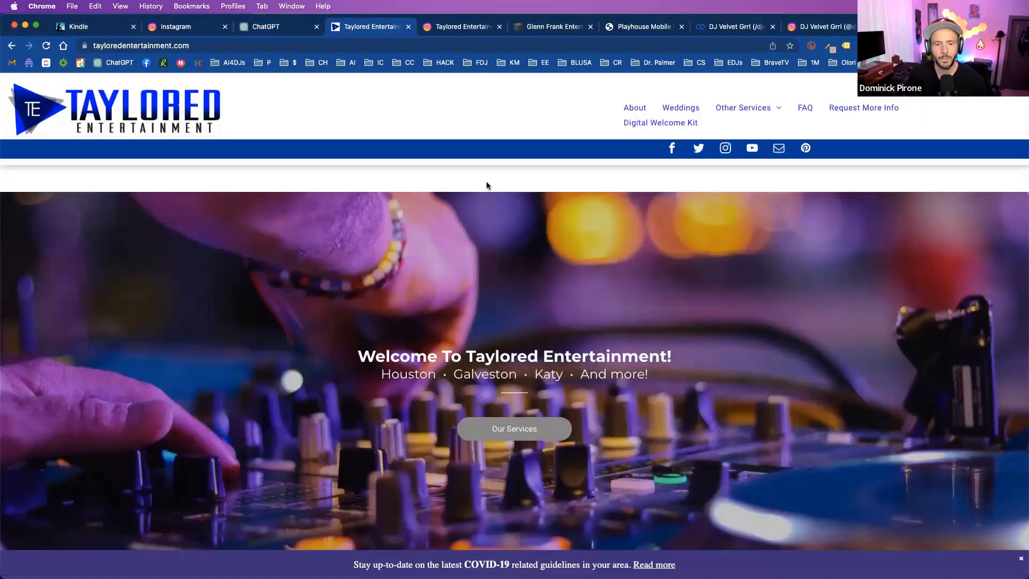
scroll(487, 181, down, 5)
scroll(488, 188, down, 2)
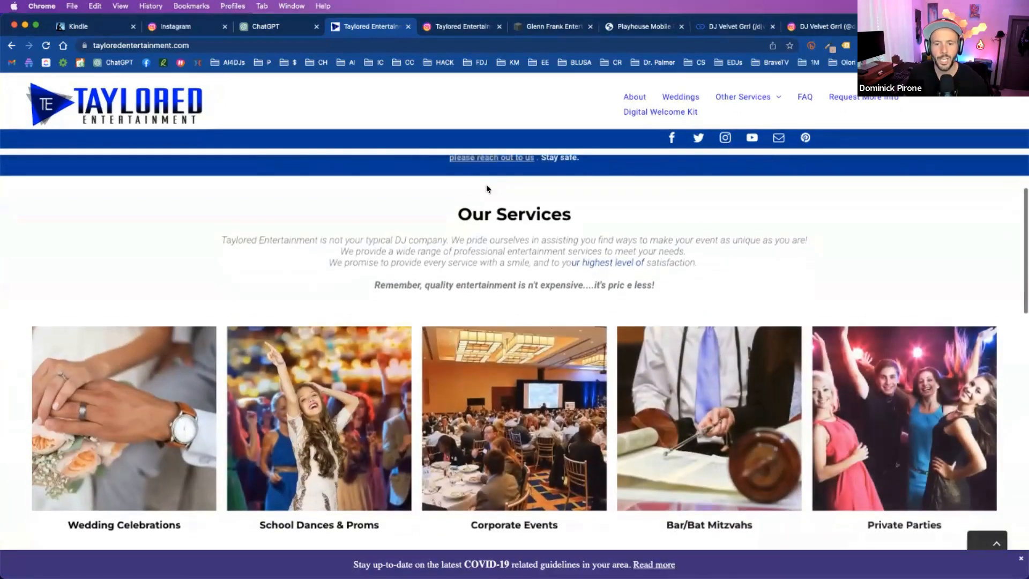
scroll(487, 188, down, 2)
scroll(487, 189, up, 9)
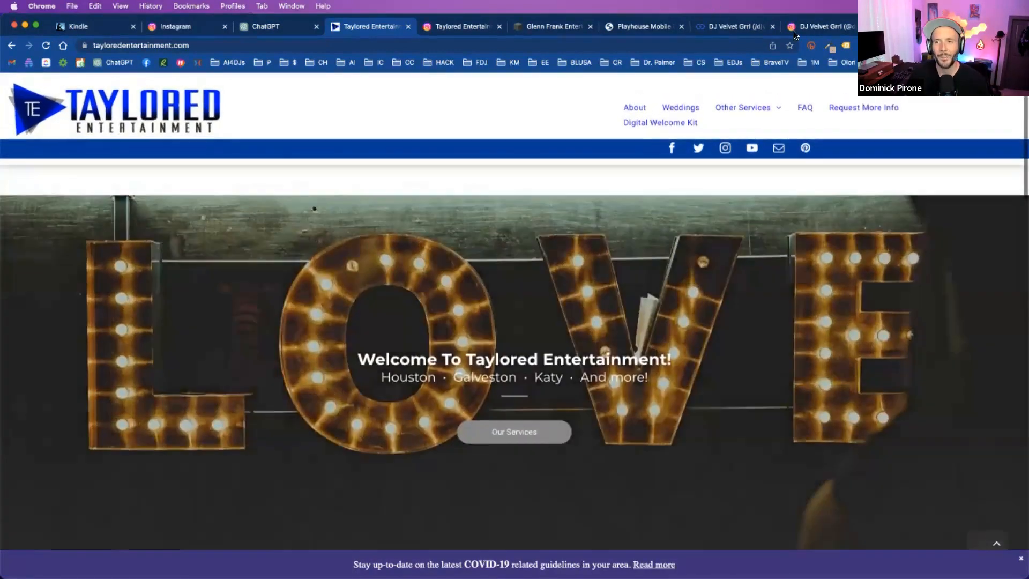
- Search Google for "b-boy entertainment" in a new tab placed beside ChatGPT and open the B-Boy Productions website
key(super+t)
drag(921, 26, 342, 31)
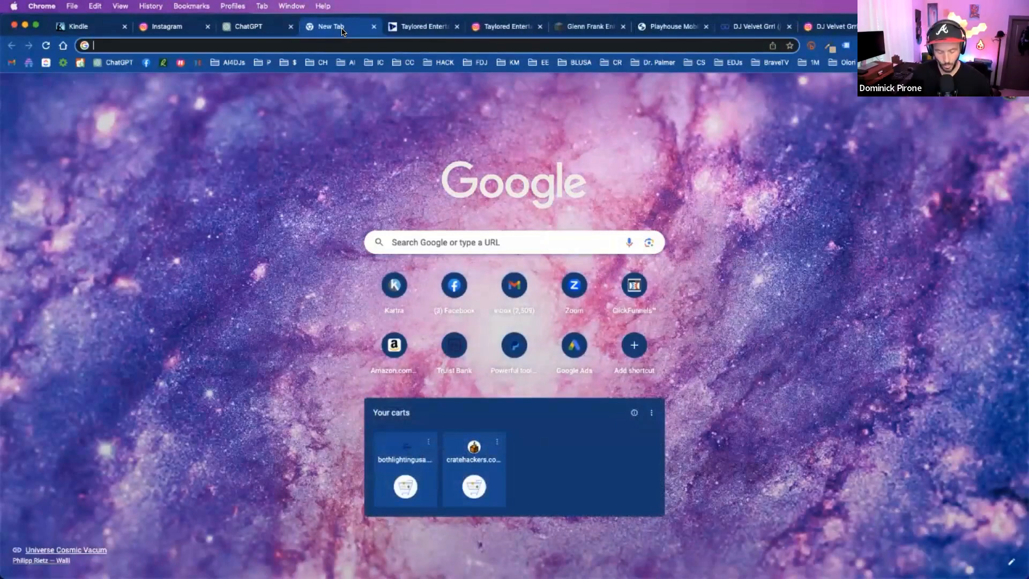
text(brian b)
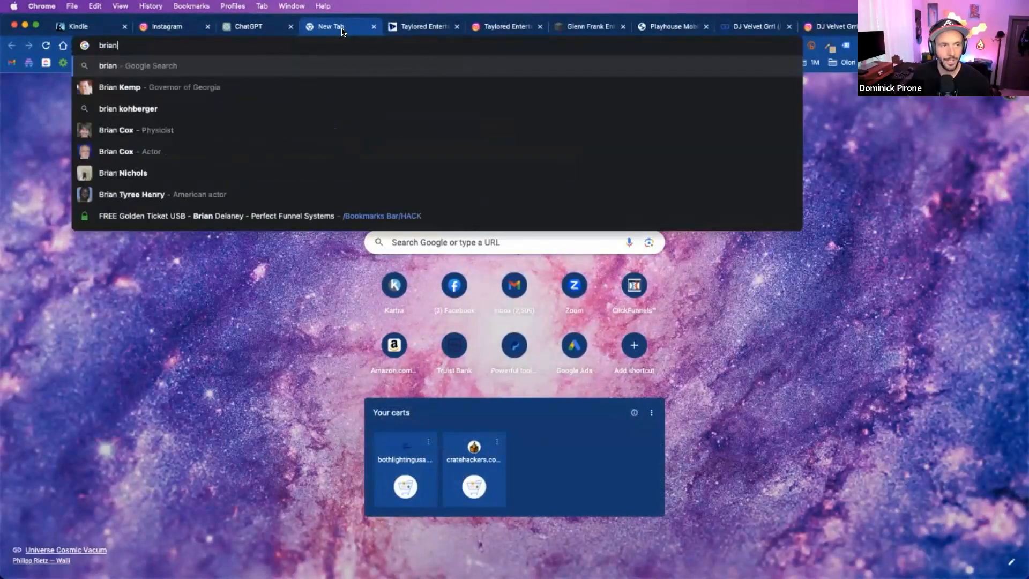
key(BackSpace)
key(BackSpace)
key(BackSpace)
key(BackSpace)
key(BackSpace)
key(BackSpace)
key(BackSpace)
text(b-boy entertainment)
key(Return)
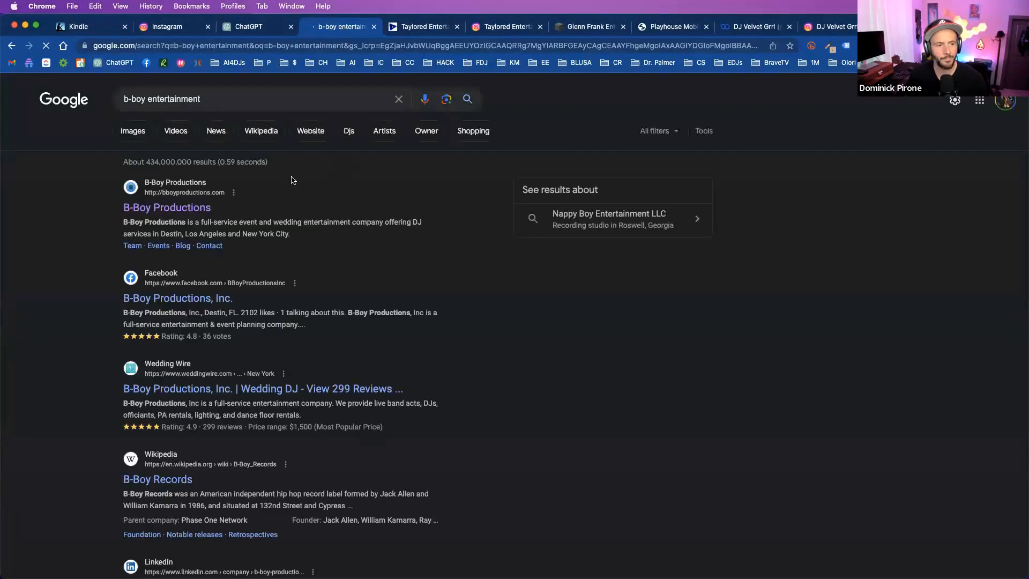
click(193, 208)
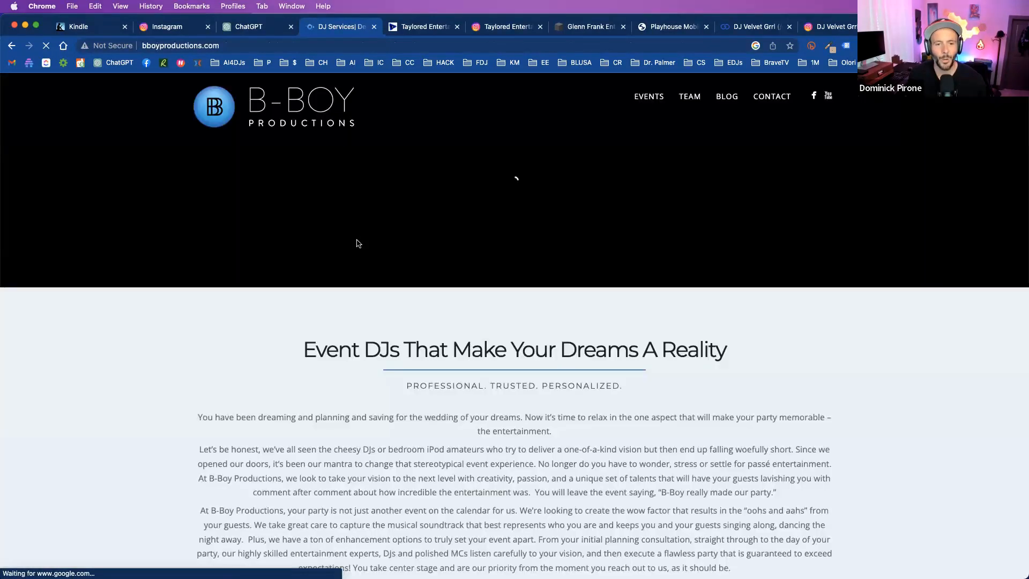
- Read the magnified "Event DJs That Make Your Dreams A Reality" text, highlighting the paragraph about cheesy DJs and its closing quote
scroll(357, 243, down, 3)
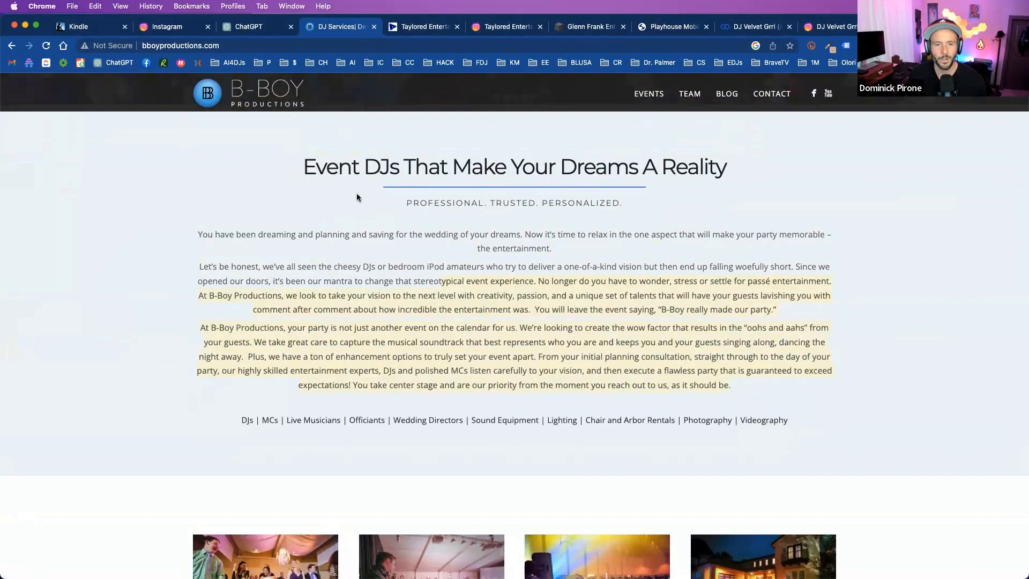
click(377, 290)
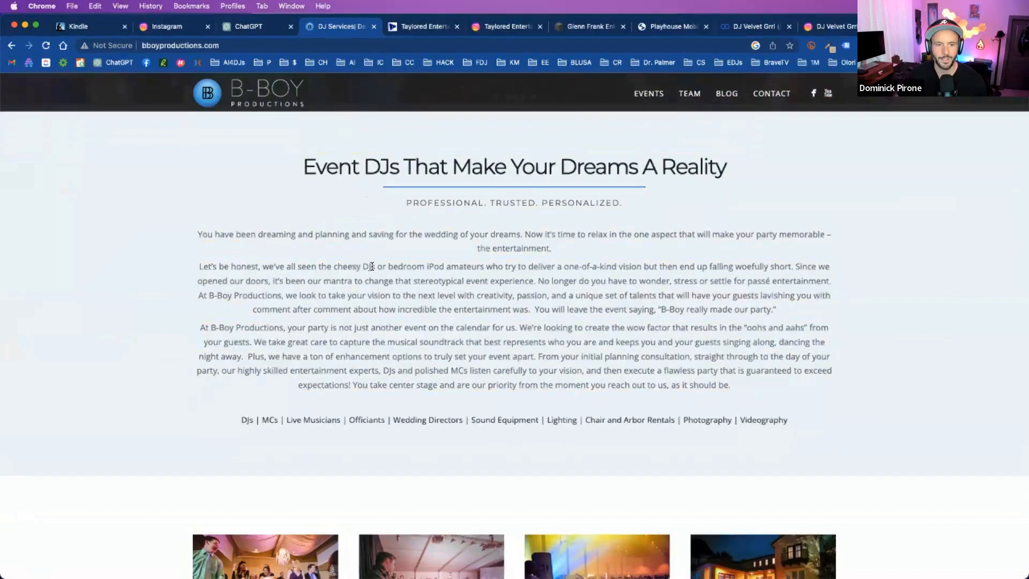
scroll(374, 240, up, 3)
scroll(372, 236, right, 1)
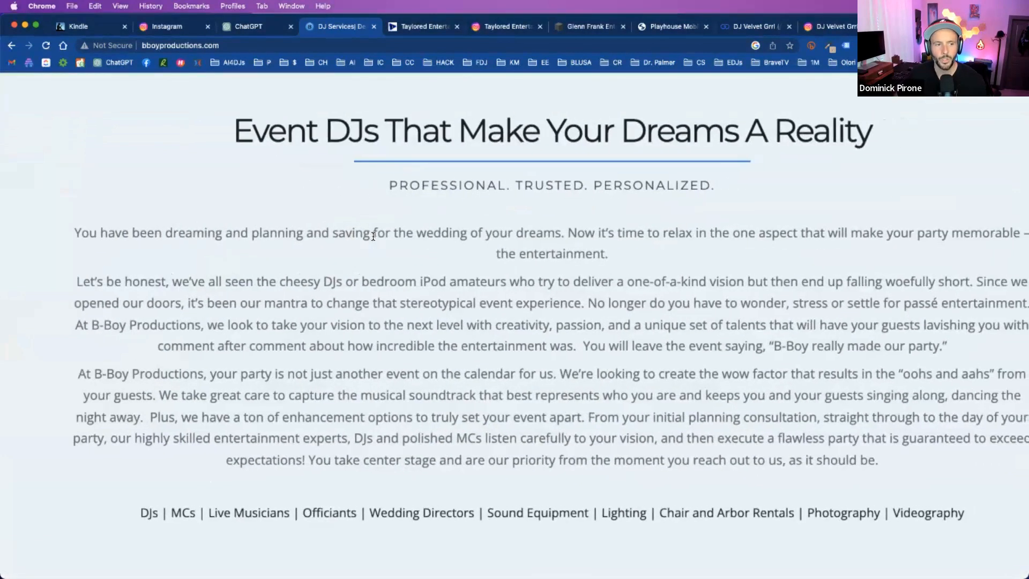
scroll(371, 236, down, 1)
scroll(445, 175, down, 1)
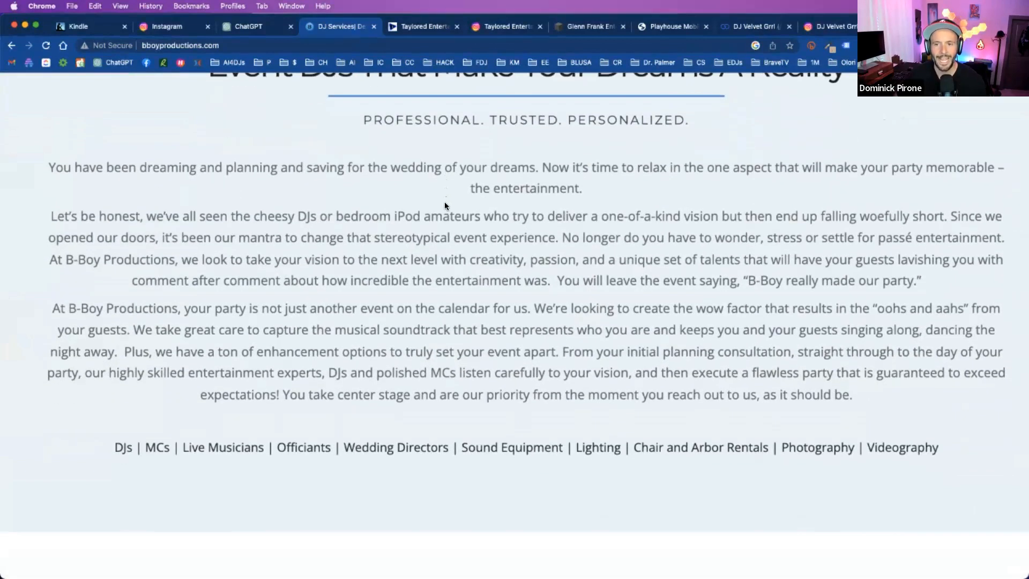
scroll(511, 179, right, 1)
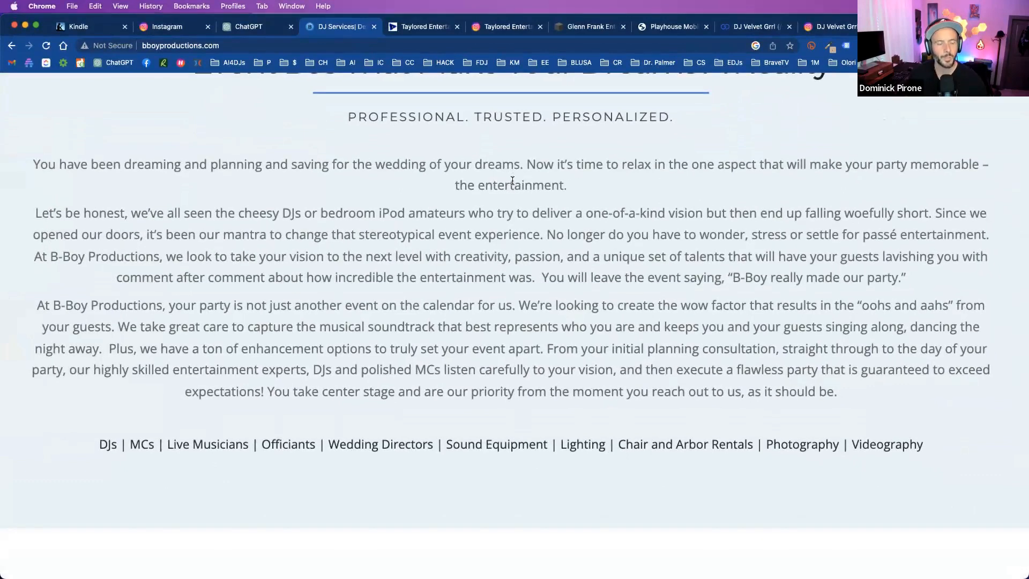
triple_click(431, 227)
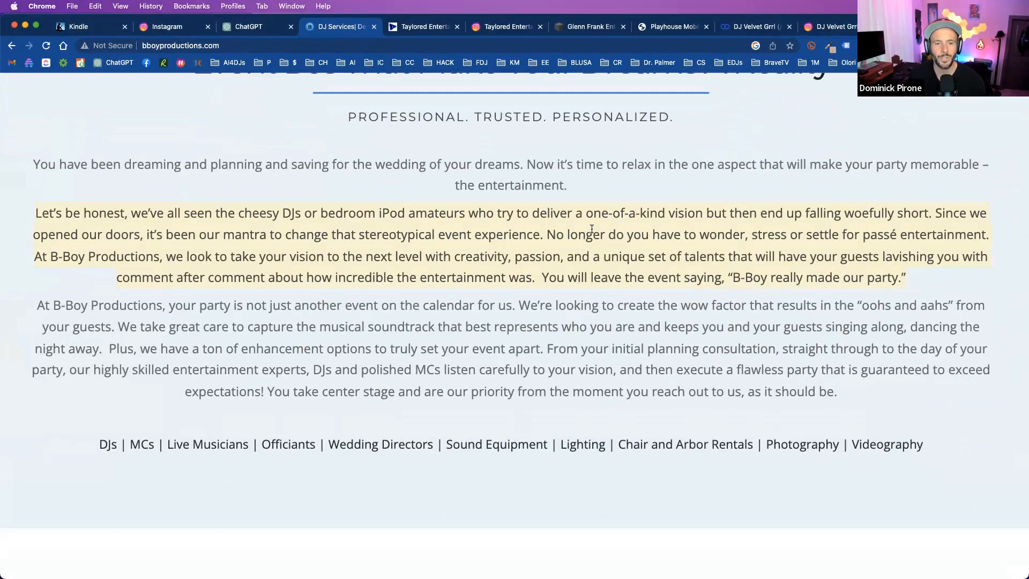
drag(741, 260, 914, 275)
click(914, 275)
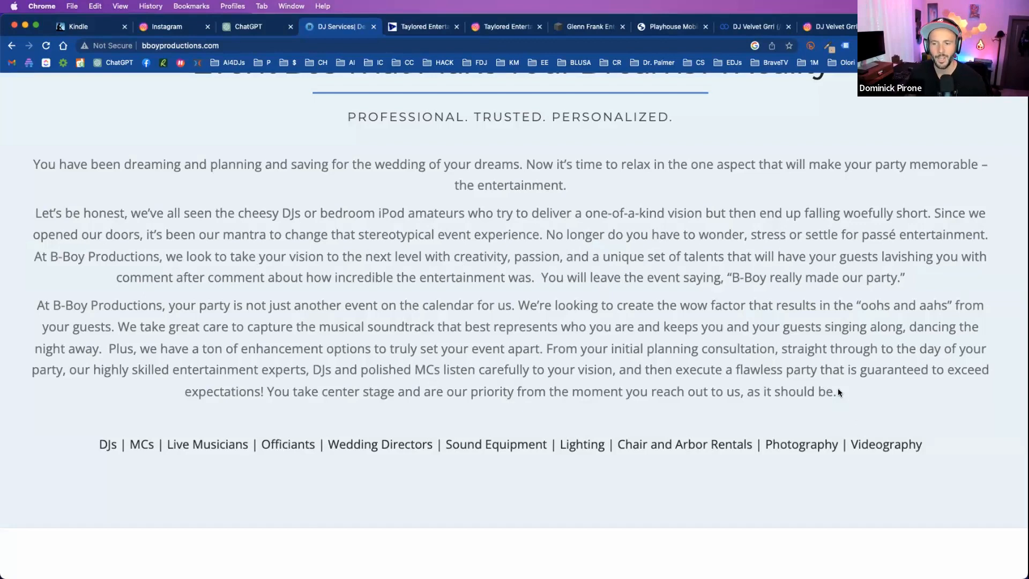
- Restore the normal page size and copy the three introduction paragraphs from the B-Boy Productions homepage
scroll(744, 342, down, 5)
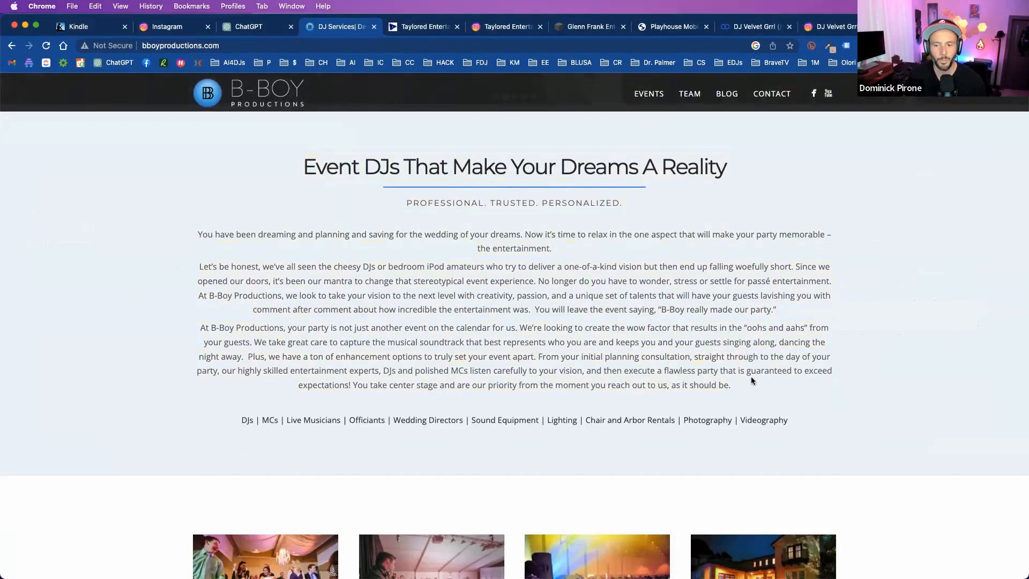
right_click(307, 258)
click(335, 294)
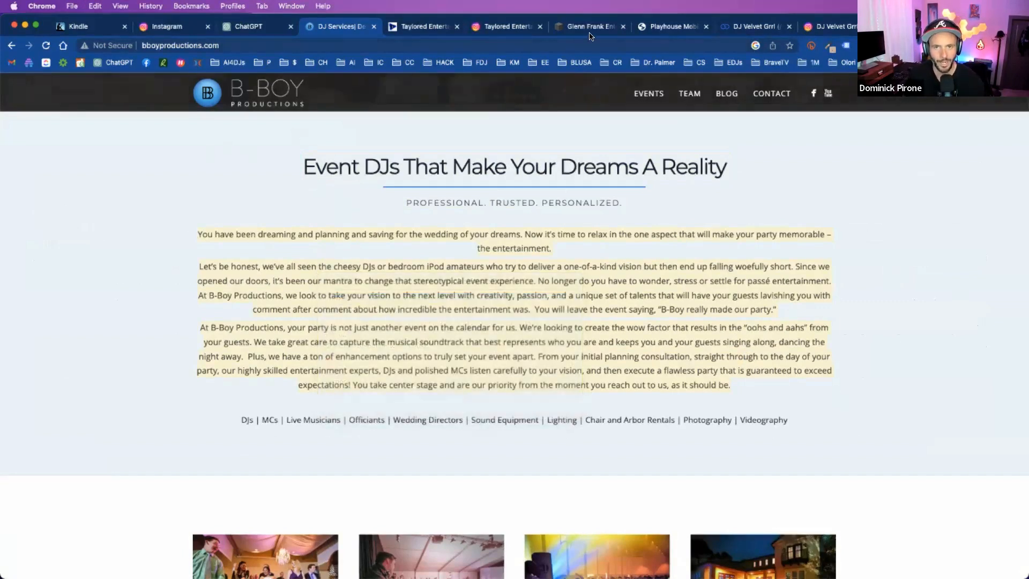
- Write the ChatGPT prompt "I want to improve the website copy on my website here:" without sending it
click(251, 28)
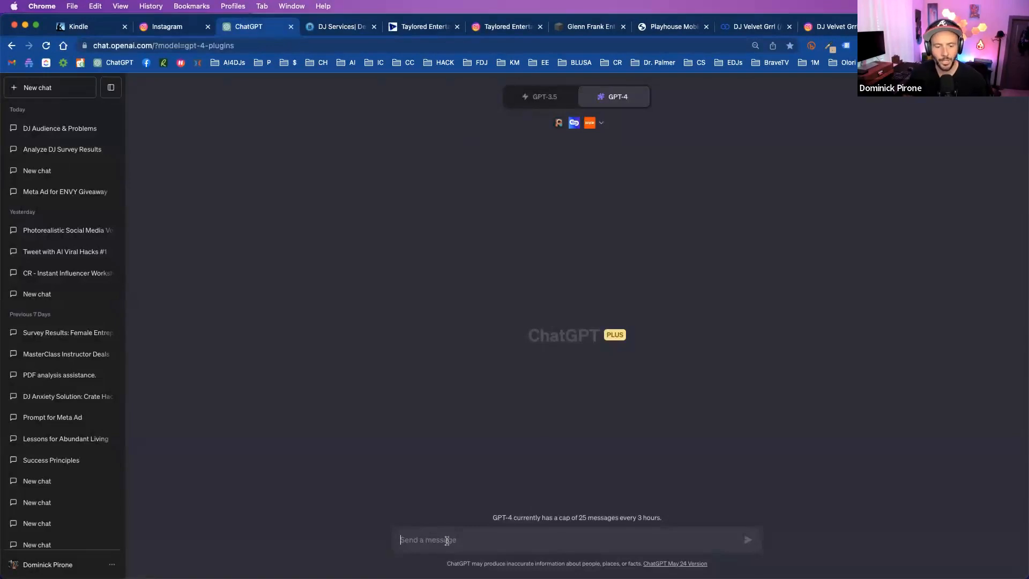
click(447, 540)
text(I)
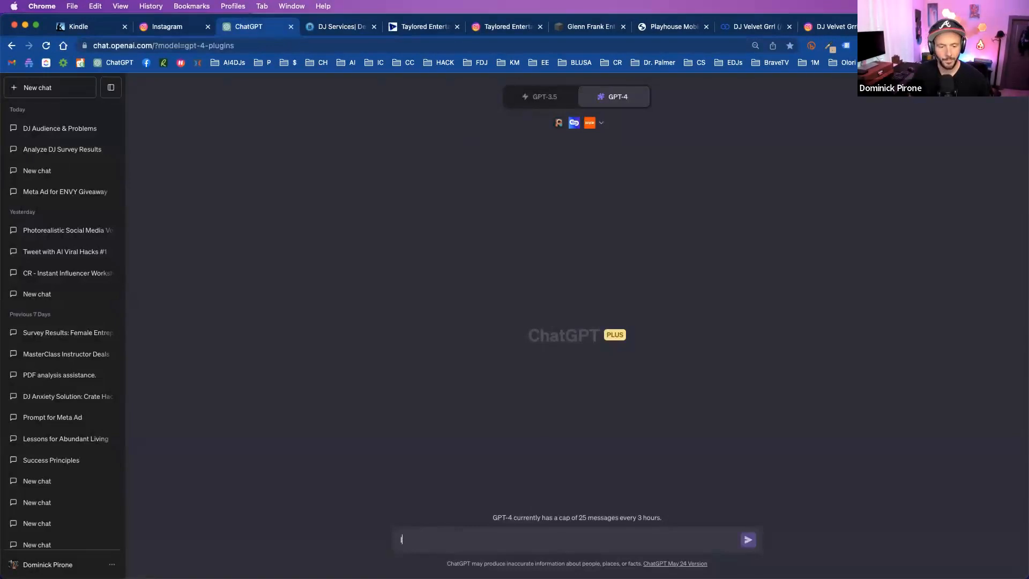
text( want to improve the website copy)
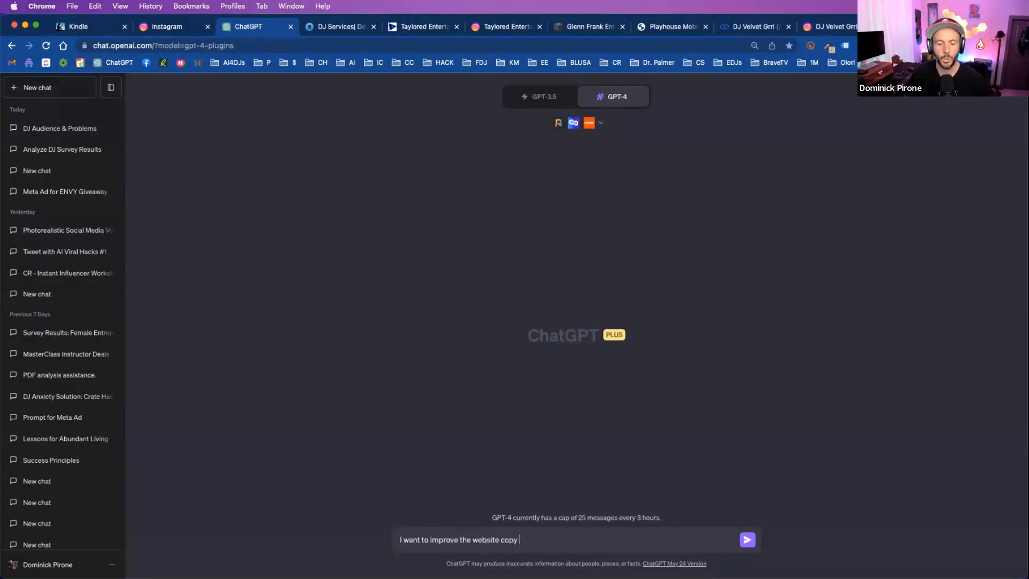
scroll(443, 539, up, 5)
scroll(443, 540, right, 3)
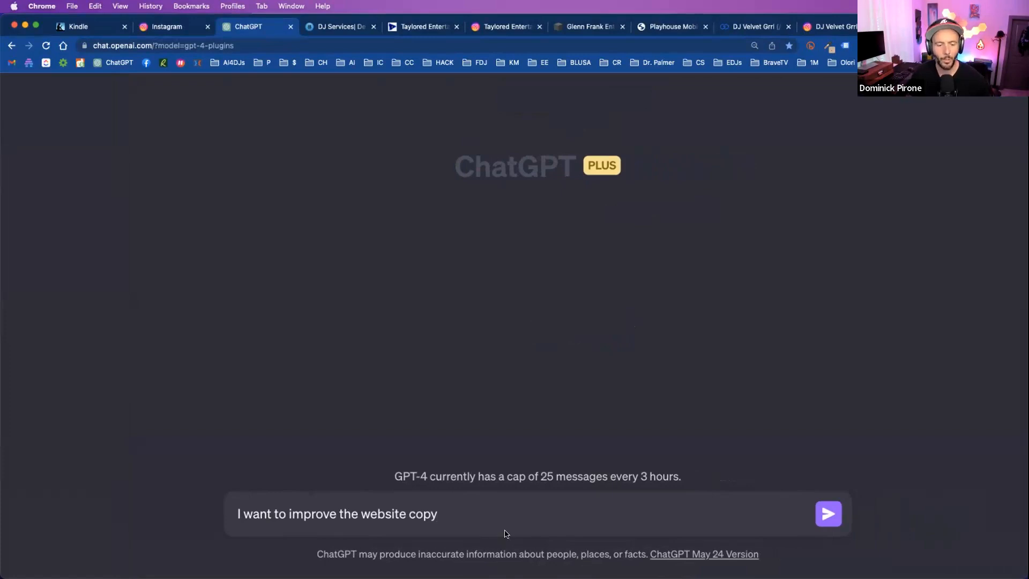
text(on my w)
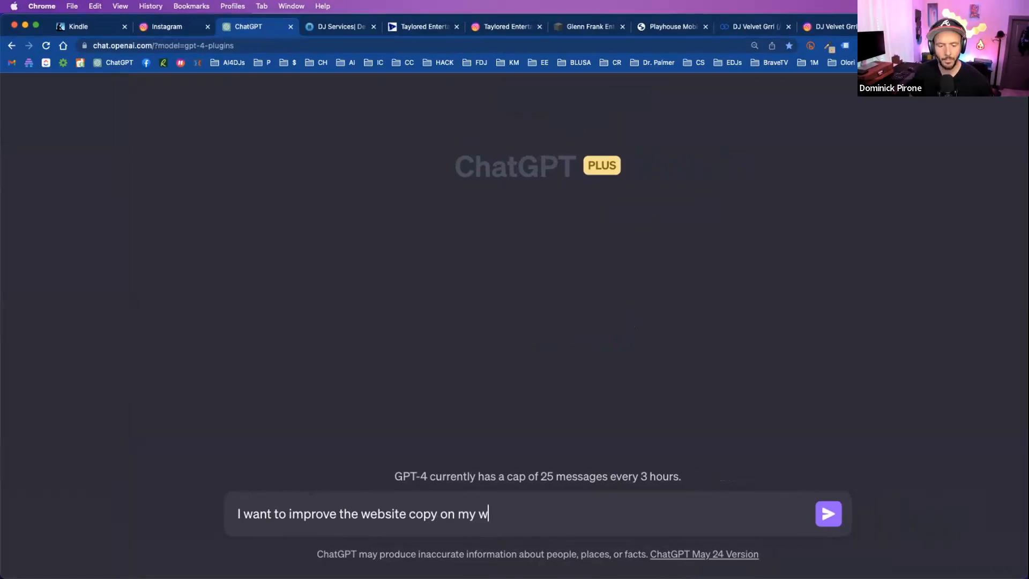
text(ebsite here:)
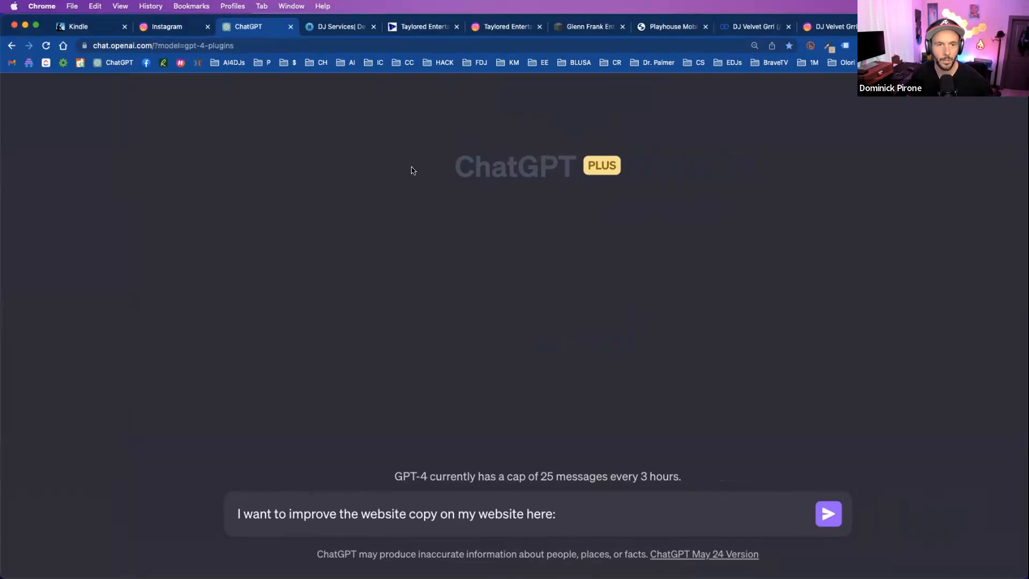
- Copy the Taylored Entertainment homepage address and paste it at the end of the ChatGPT prompt
click(335, 26)
click(410, 28)
click(373, 43)
key(cmd+c)
click(248, 26)
key(cmd+v)
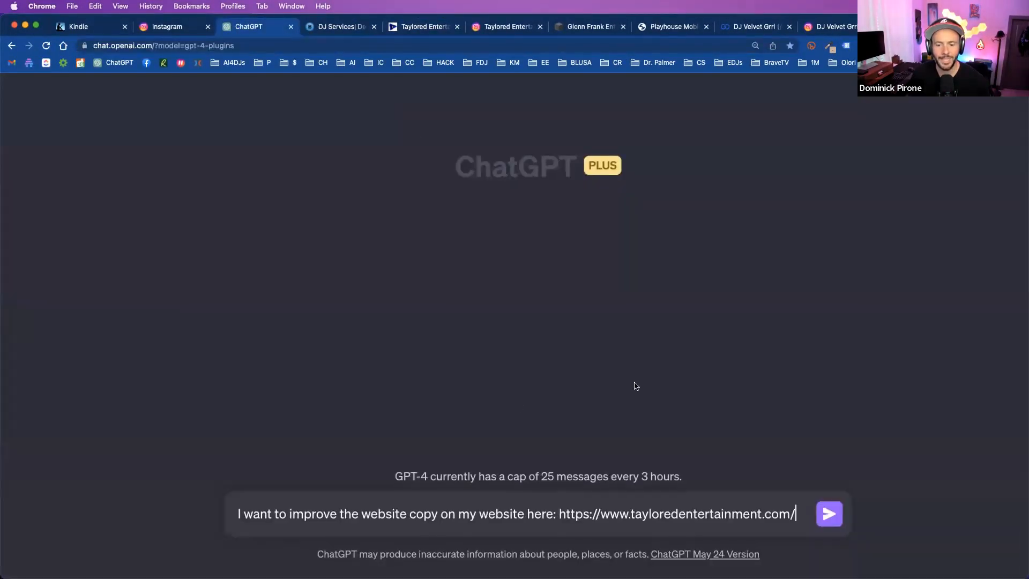
- Review the GPT-4 plugin list in ChatGPT, checking which plugins are enabled and what Link Reader does
scroll(635, 385, up, 5)
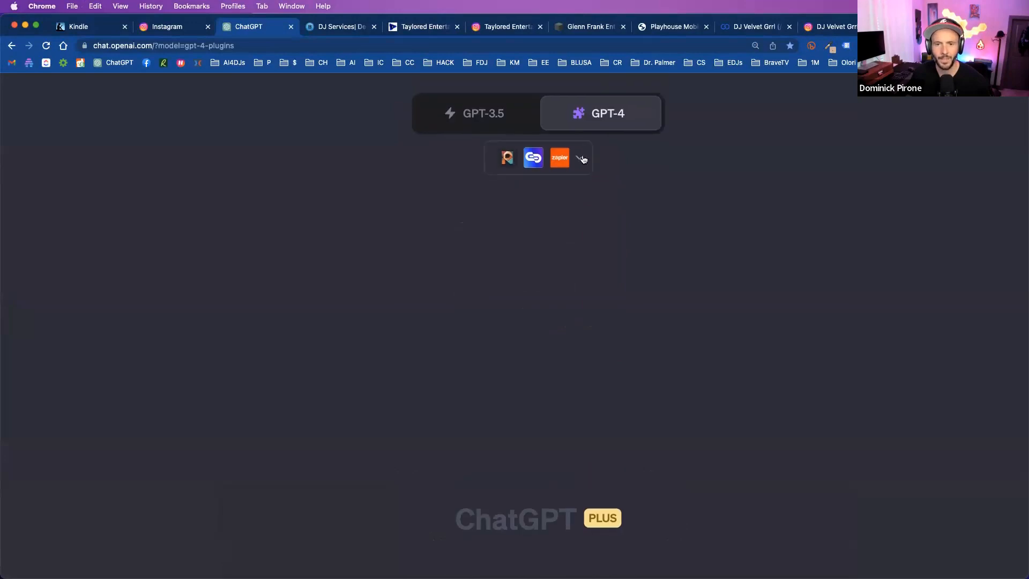
click(582, 158)
scroll(652, 301, down, 1)
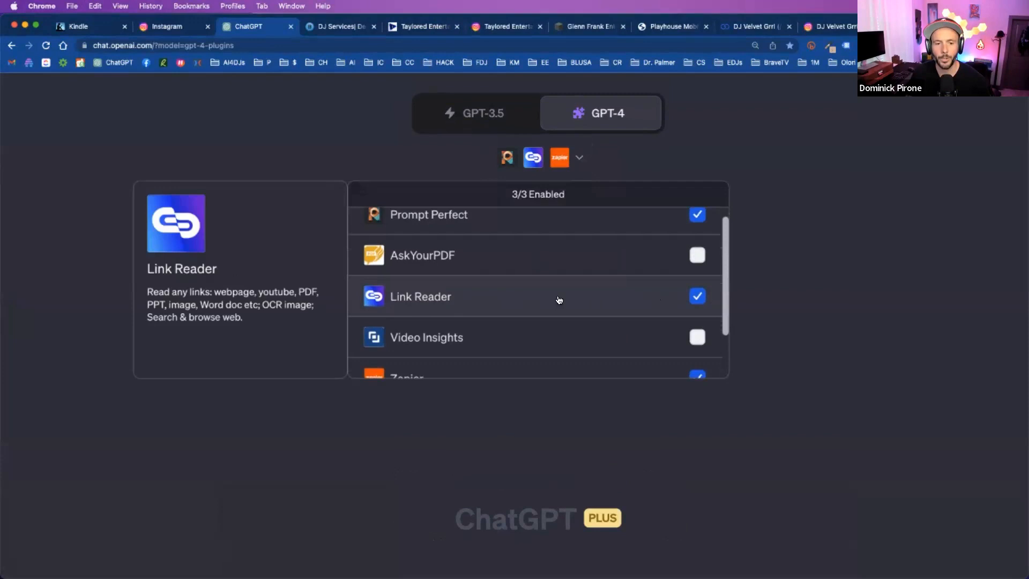
mouse_move(606, 129)
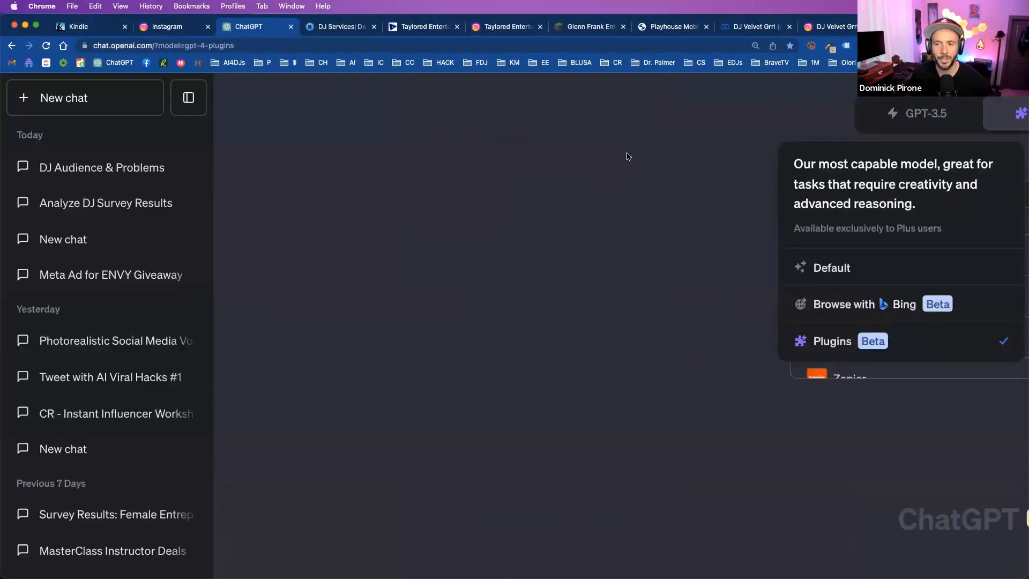
scroll(650, 260, down, 3)
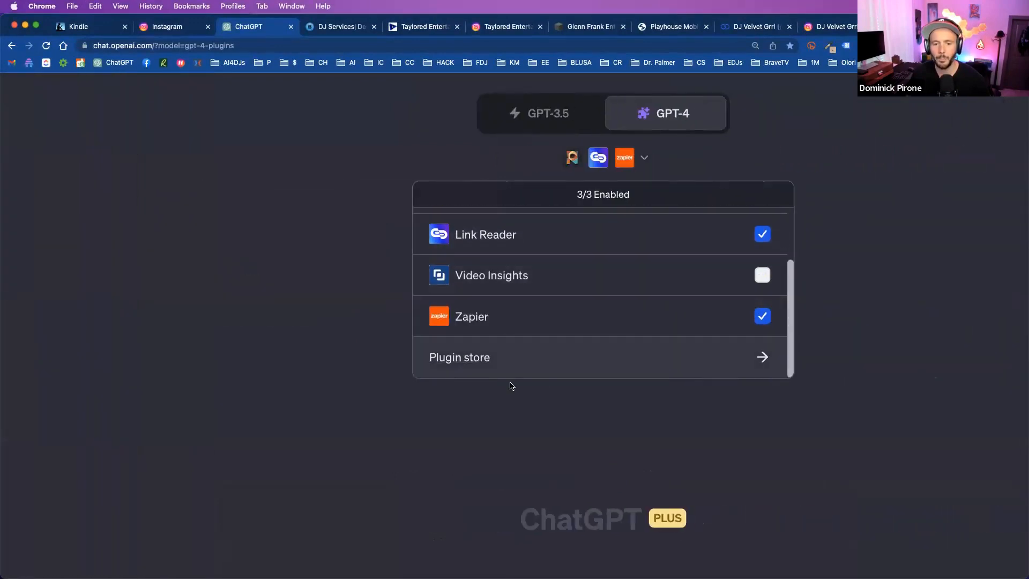
scroll(491, 300, up, 2)
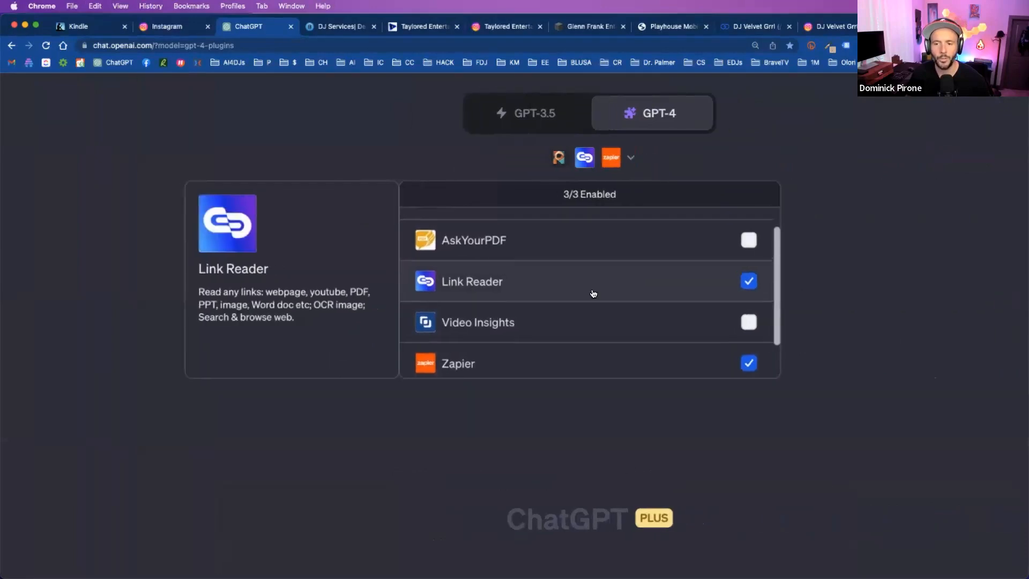
scroll(589, 293, up, 1)
click(866, 385)
scroll(818, 375, down, 7)
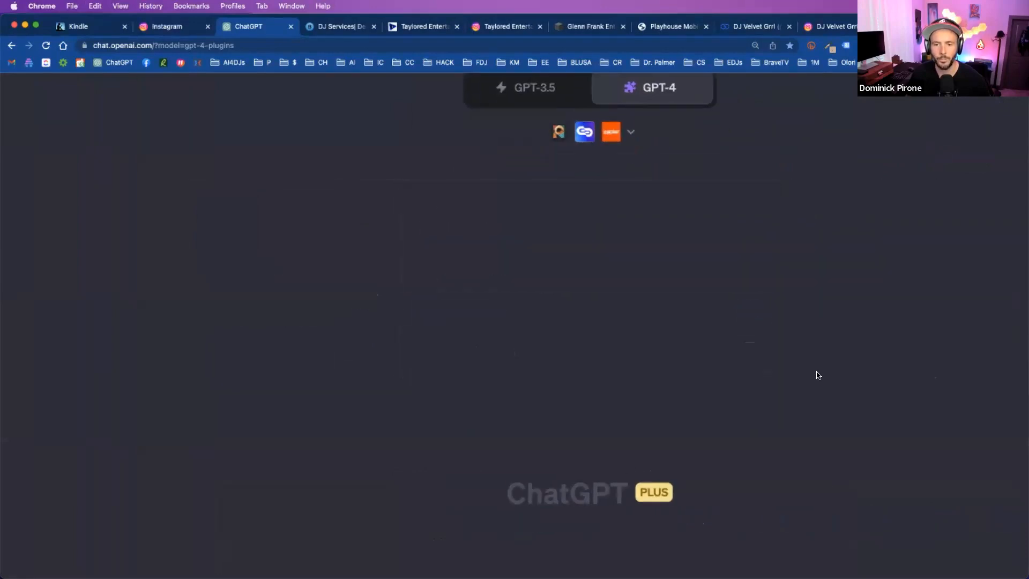
click(746, 509)
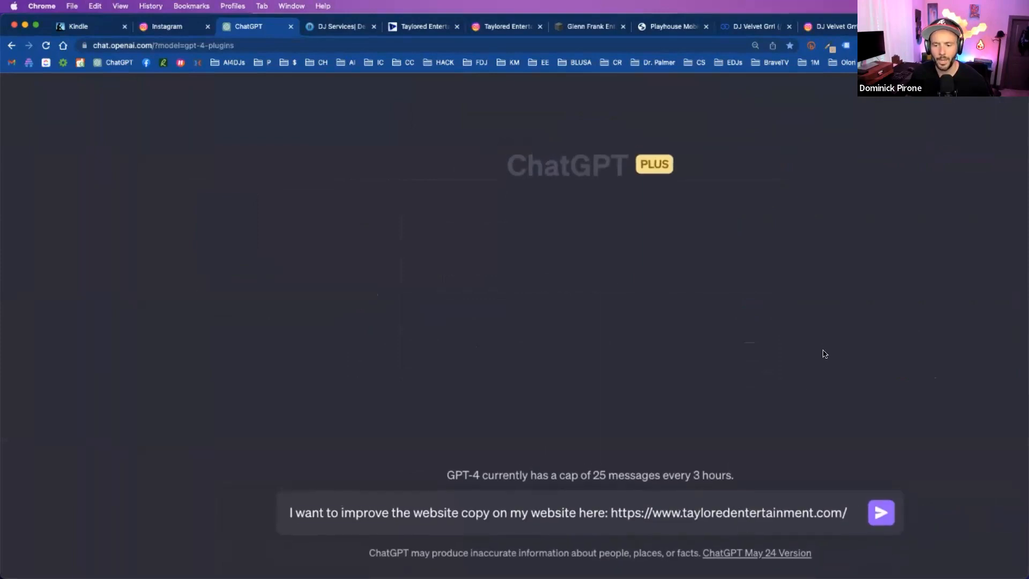
key(Return)
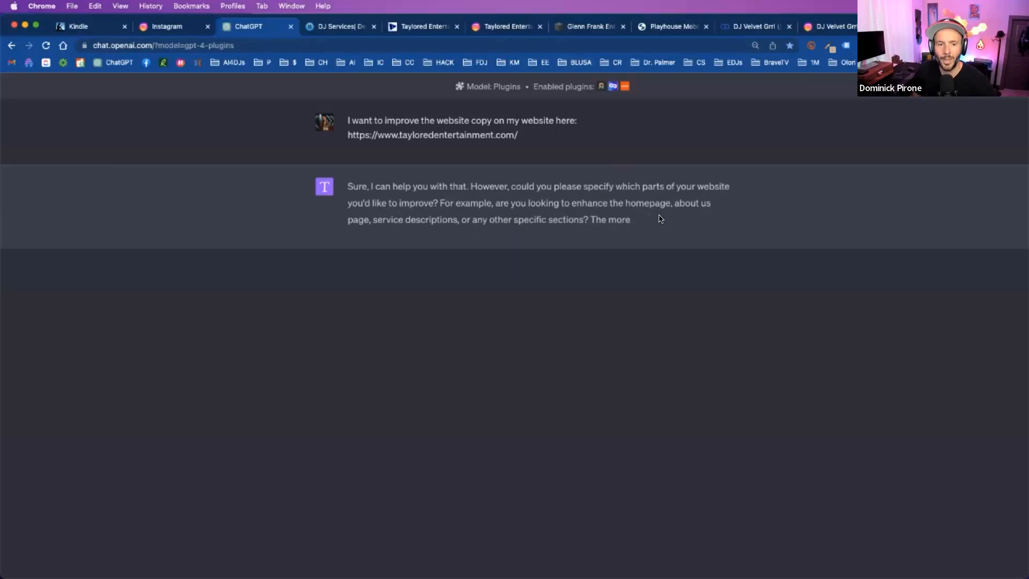
scroll(400, 209, down, 1)
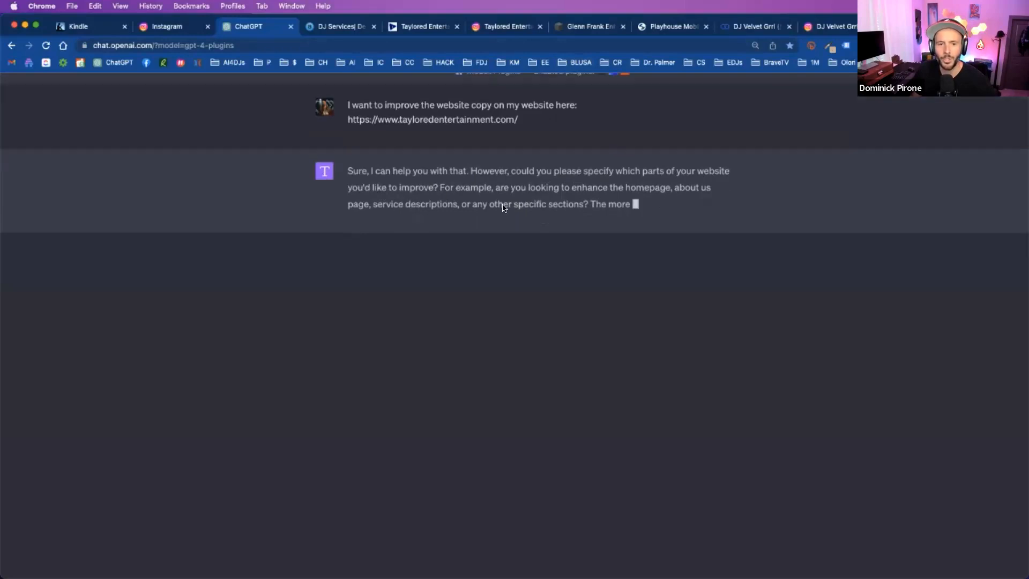
scroll(504, 207, down, 2)
scroll(513, 182, down, 1)
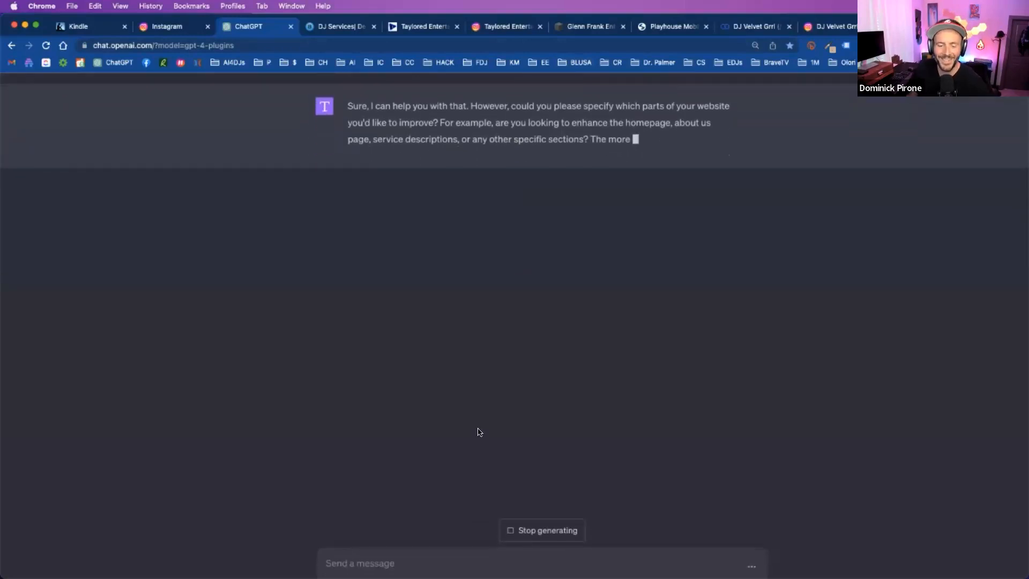
scroll(484, 328, up, 2)
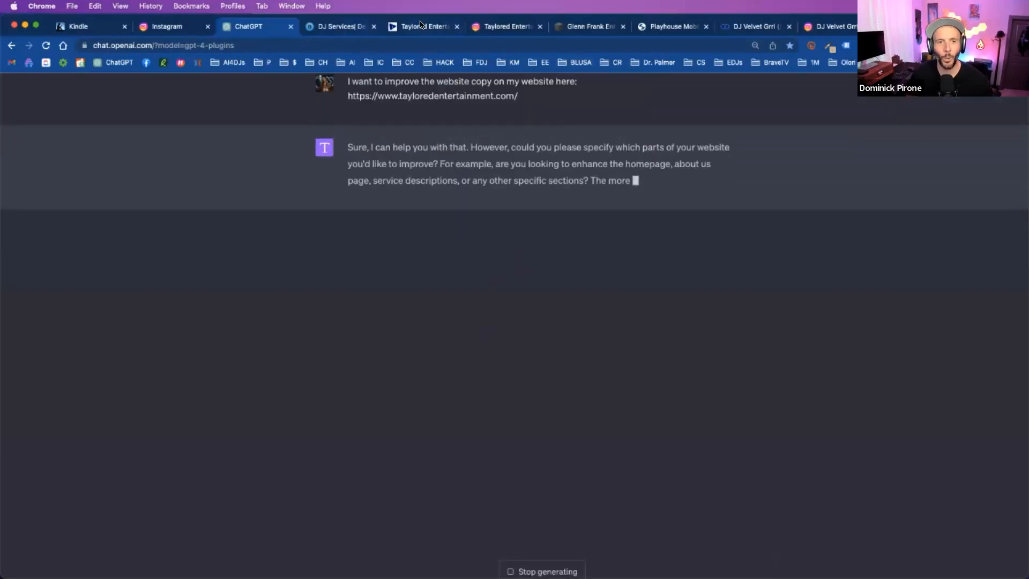
- Move the Taylored Entertainment tab directly beside the ChatGPT tab, glance over its homepage and return to ChatGPT
drag(423, 26, 343, 26)
scroll(454, 268, down, 5)
scroll(429, 257, up, 8)
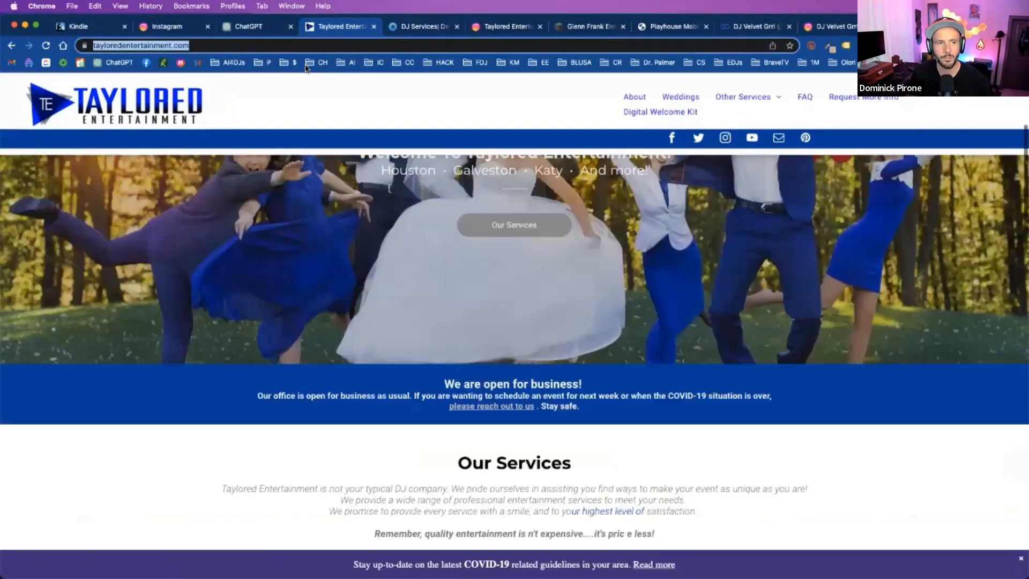
key(ctrl+shift+Tab)
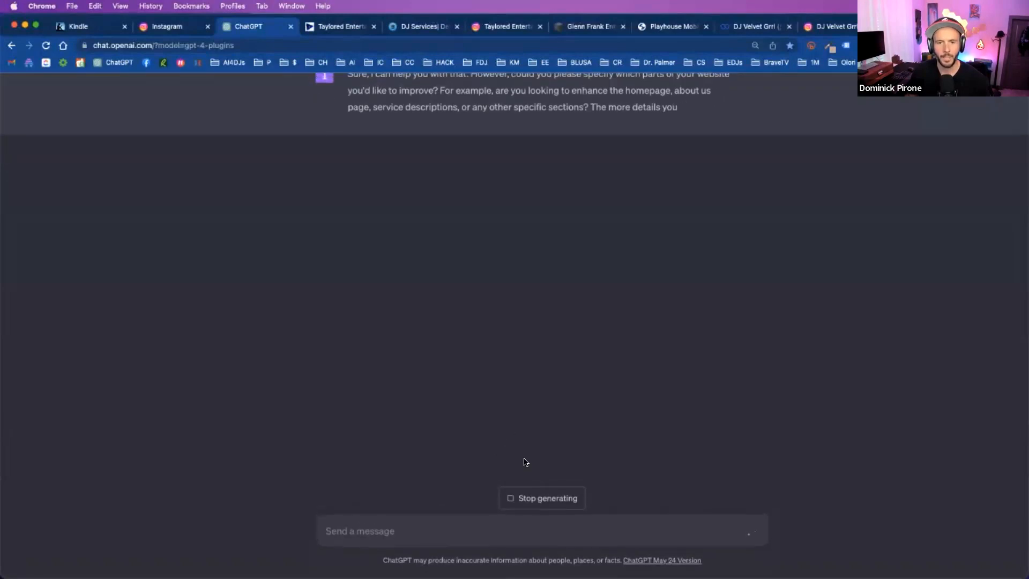
- Stop the running response, send the follow-up "I want to improve the home page" and check the reply
click(531, 499)
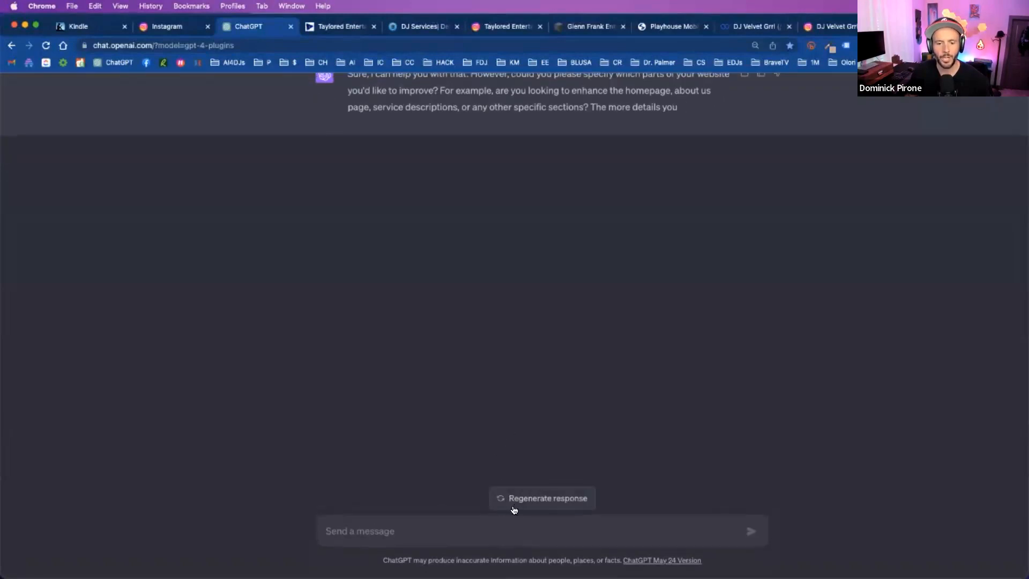
click(489, 531)
text(I want to improve the home pag)
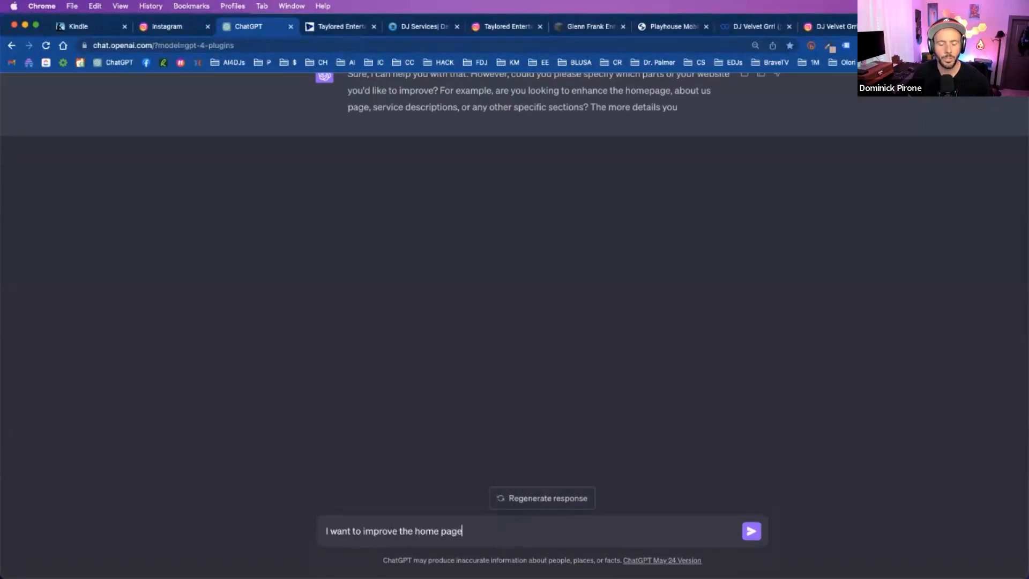
text(e)
key(Return)
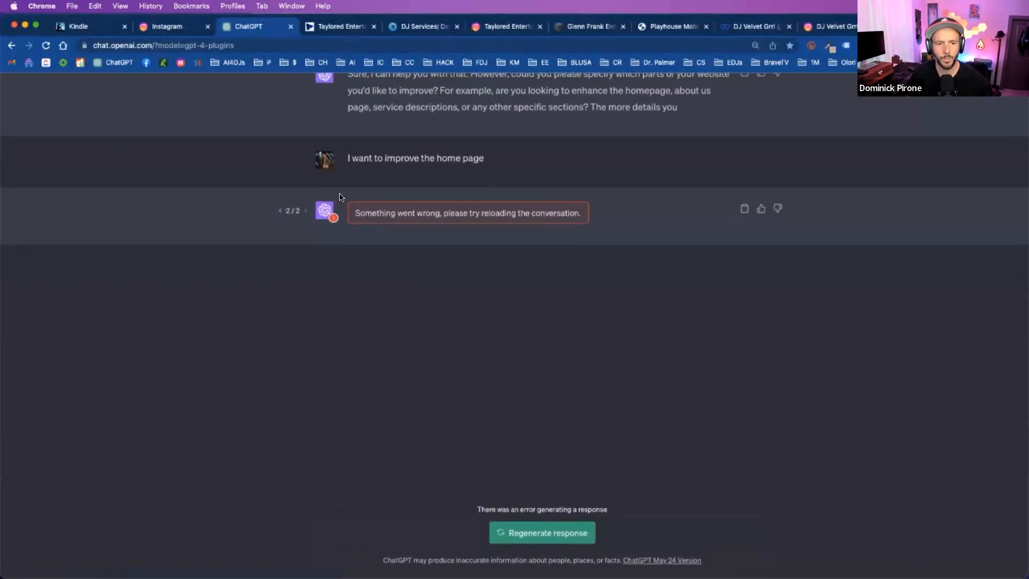
scroll(748, 198, up, 2)
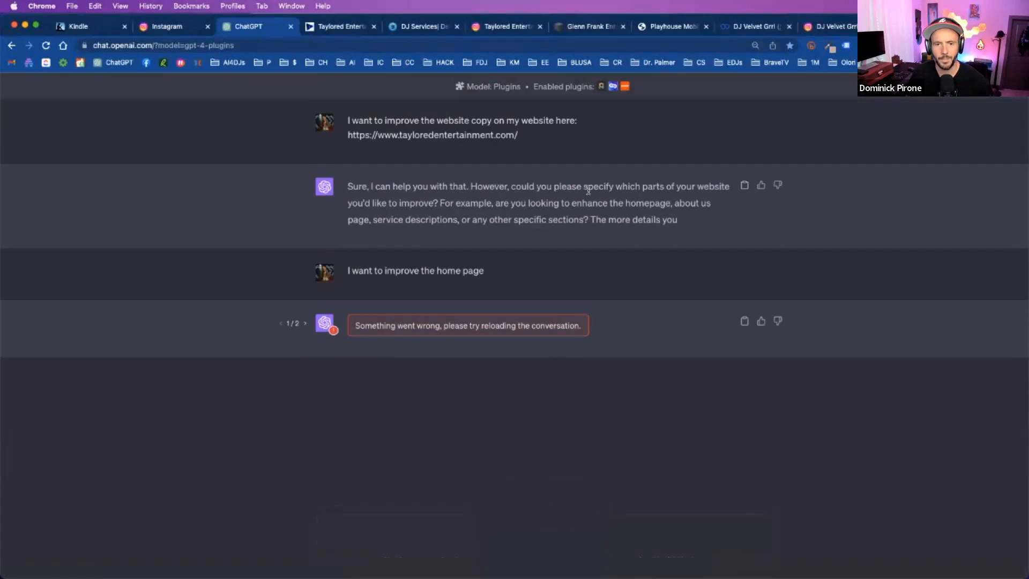
scroll(588, 190, down, 2)
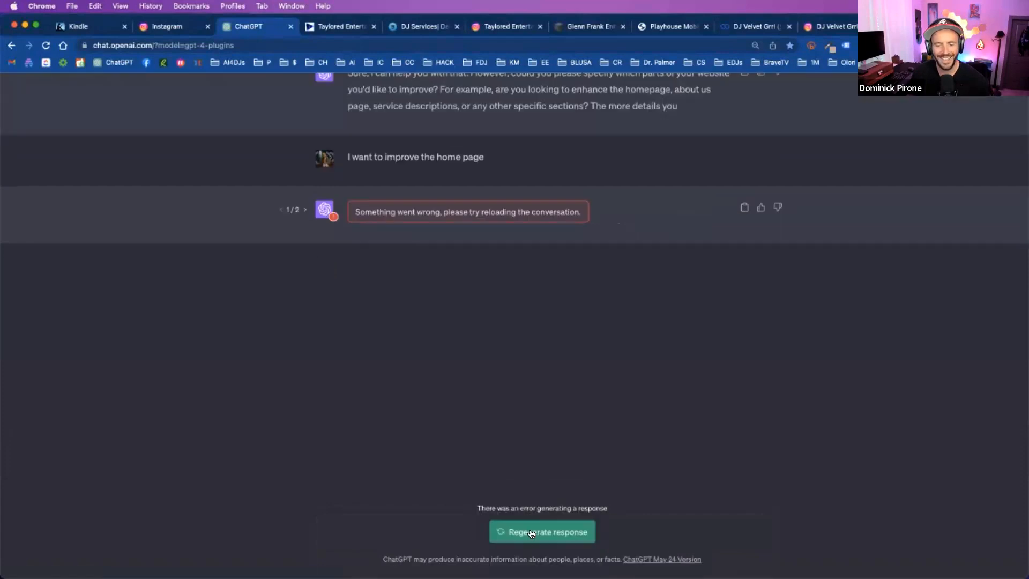
- Reload the ChatGPT page and try to submit the website copy prompt again
click(46, 45)
text(I want to improve the website copy on my website here: https://www.tayloredentertainment.com/)
key(BackSpace)
key(Return)
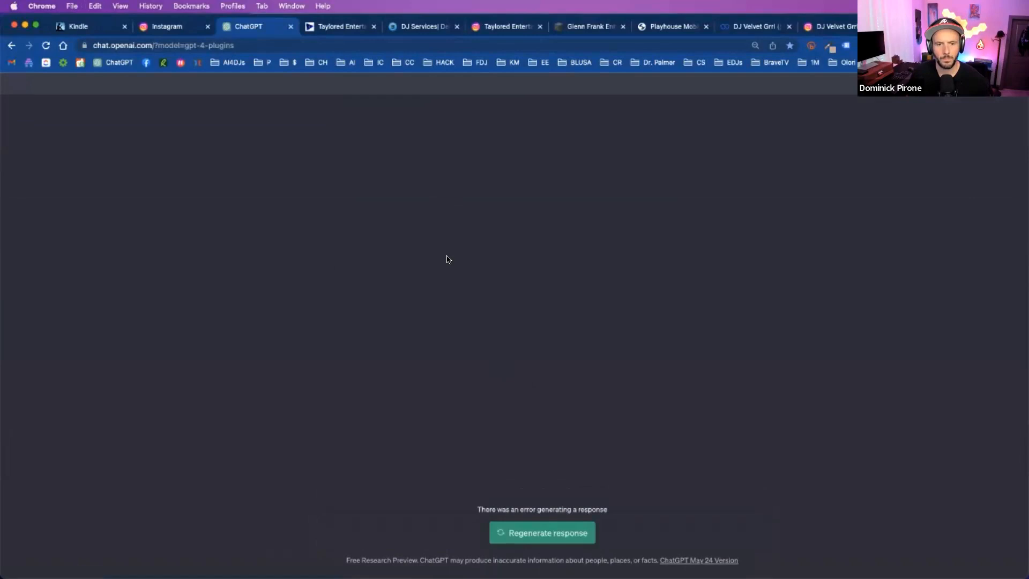
key(super+r)
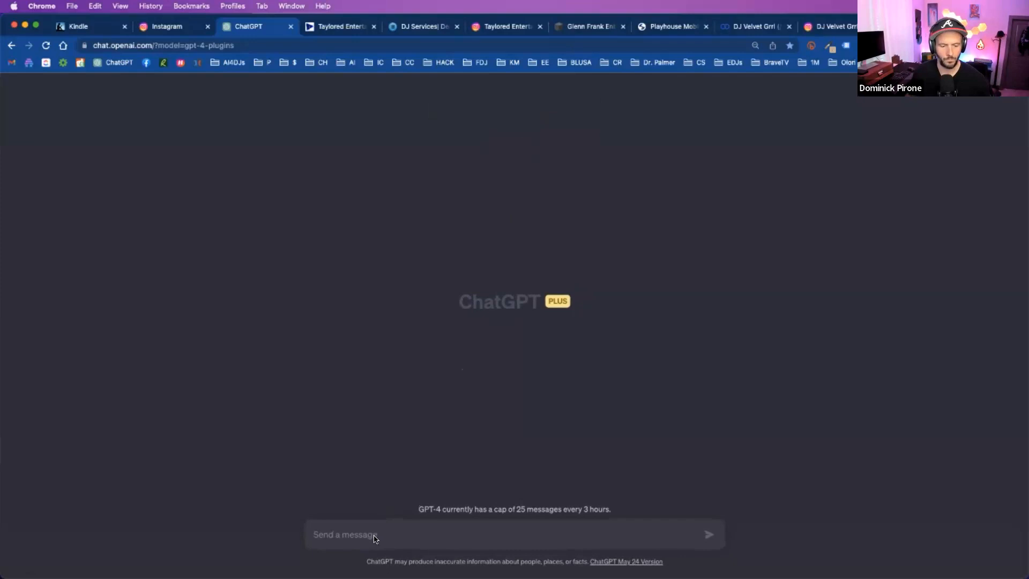
click(324, 28)
click(489, 46)
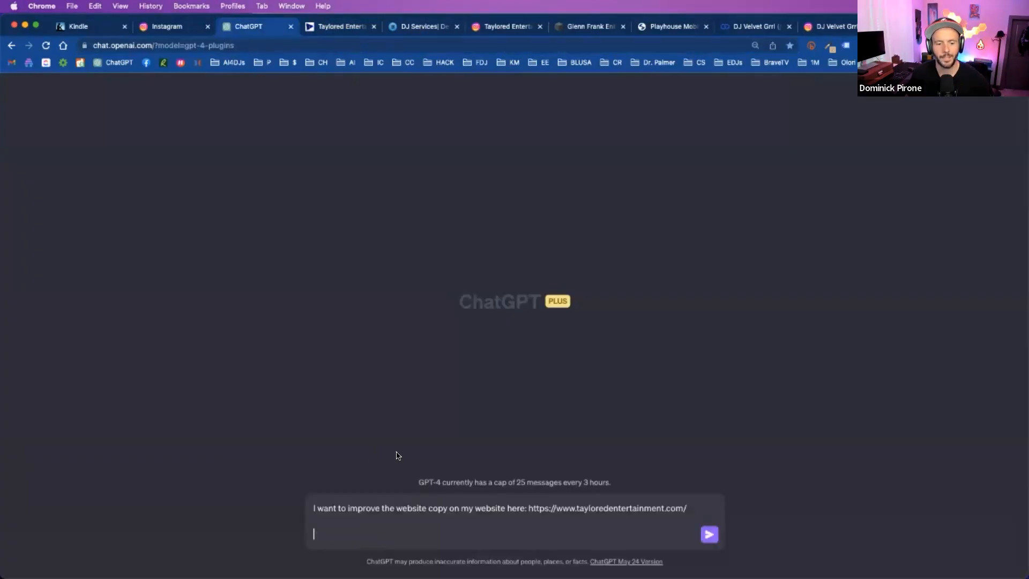
key(Return)
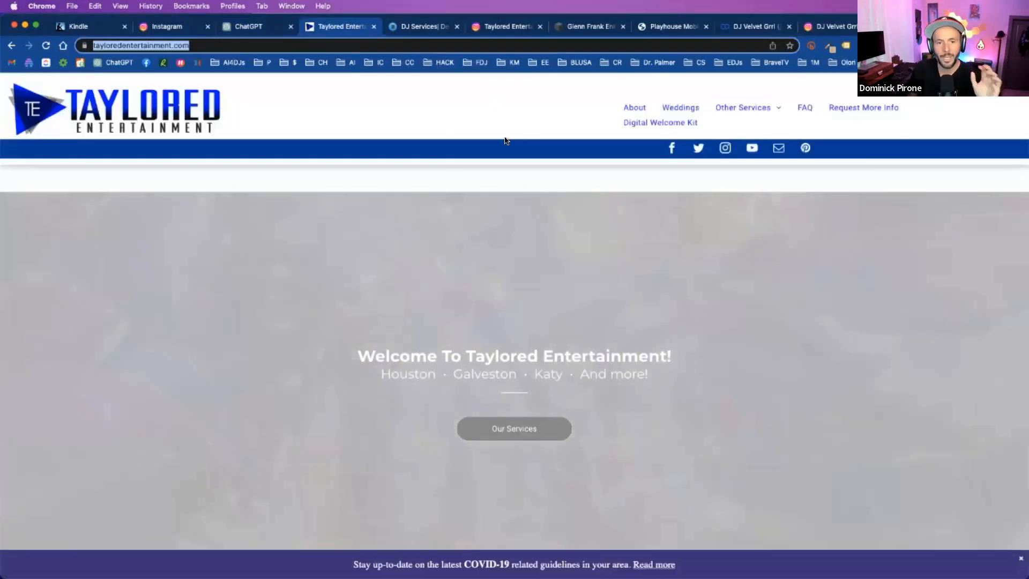
- Switch to the Taylored Entertainment site and look through the homepage from the welcome banner to the footer links
click(329, 26)
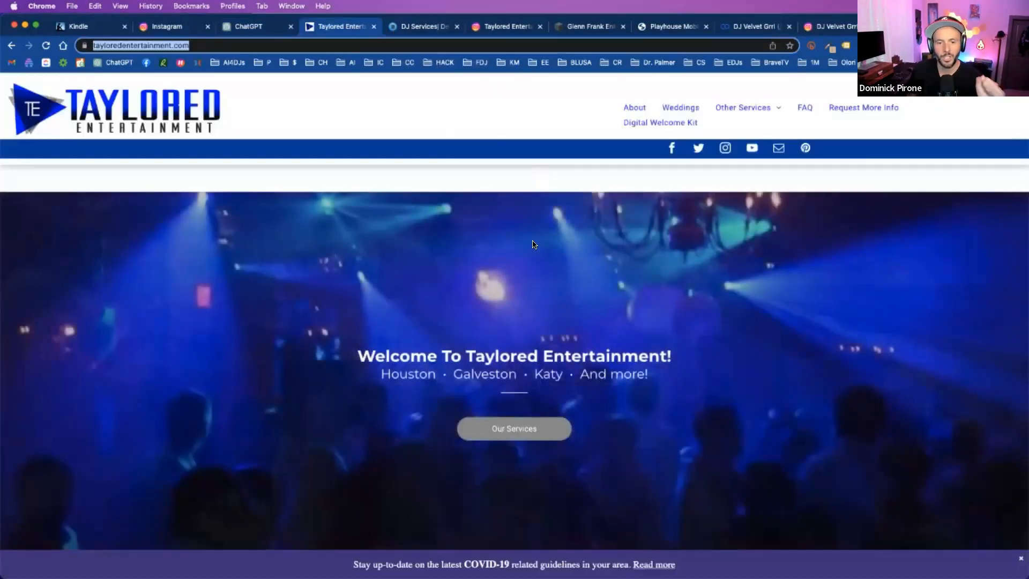
scroll(538, 252, down, 12)
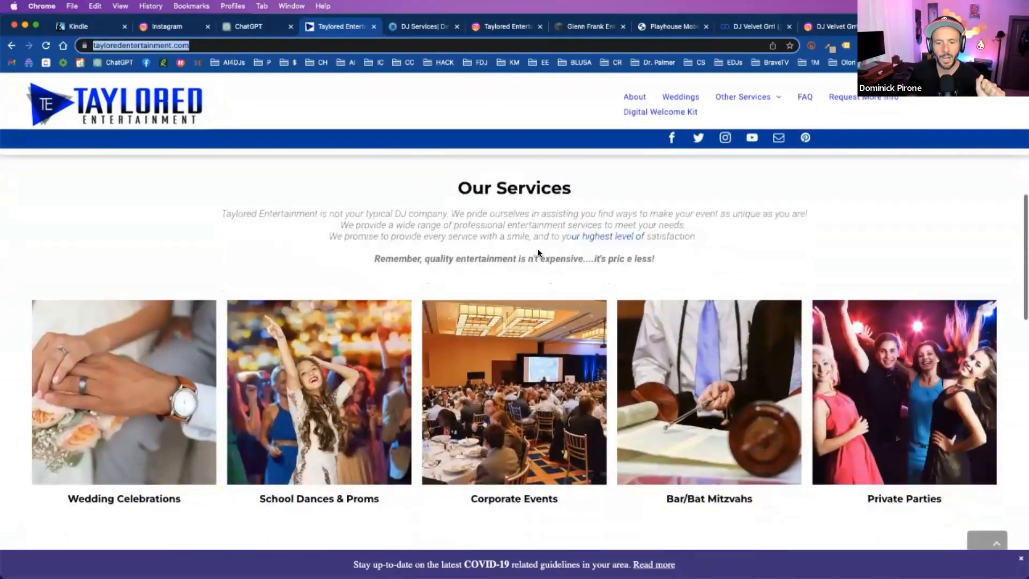
scroll(540, 254, down, 10)
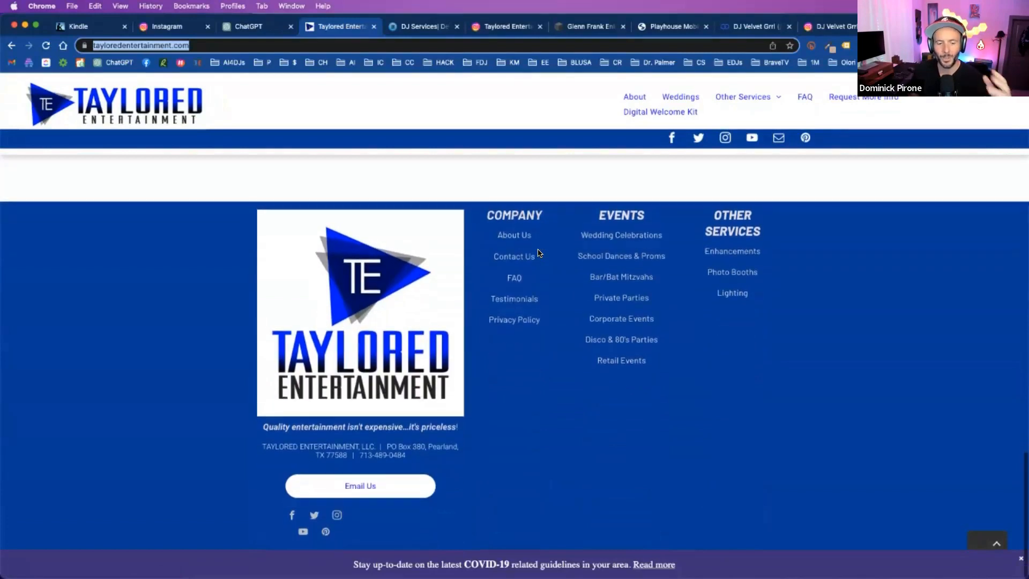
scroll(538, 252, up, 4)
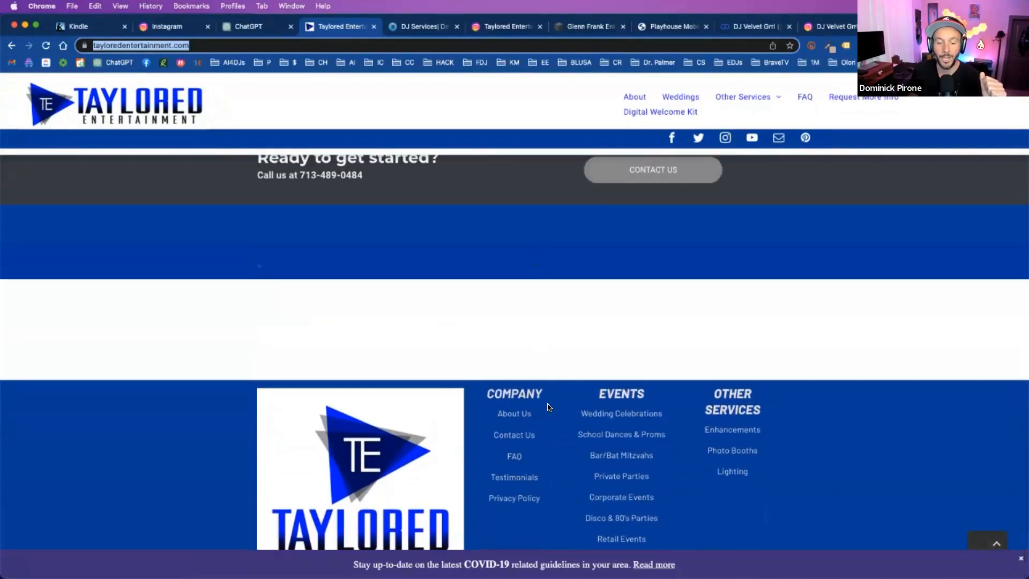
- Open the About Us page on the Taylored Entertainment site, highlight the founder's biography and copy the page address
click(515, 414)
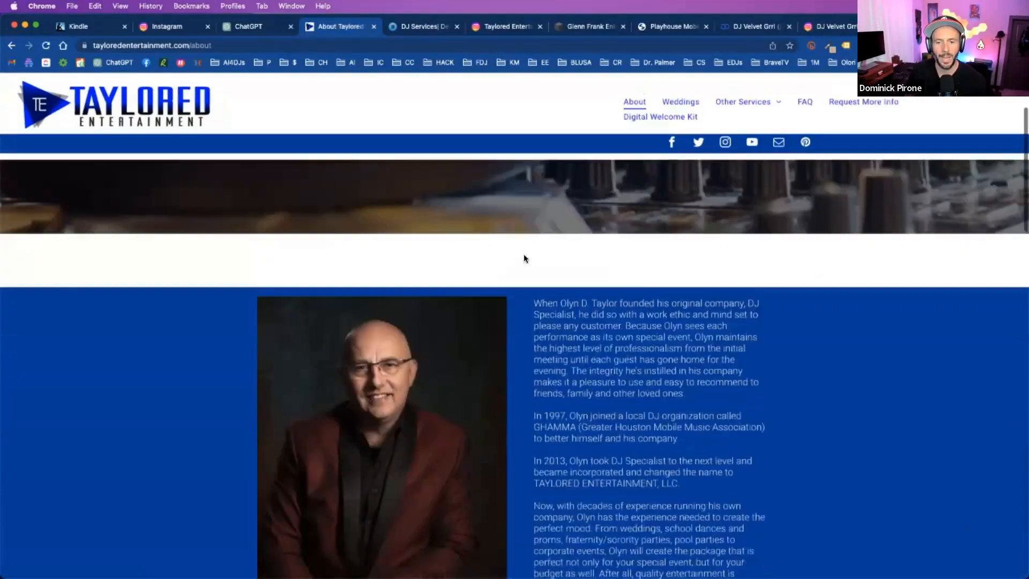
scroll(524, 258, down, 2)
drag(533, 217, 633, 497)
scroll(638, 429, down, 5)
scroll(640, 406, up, 4)
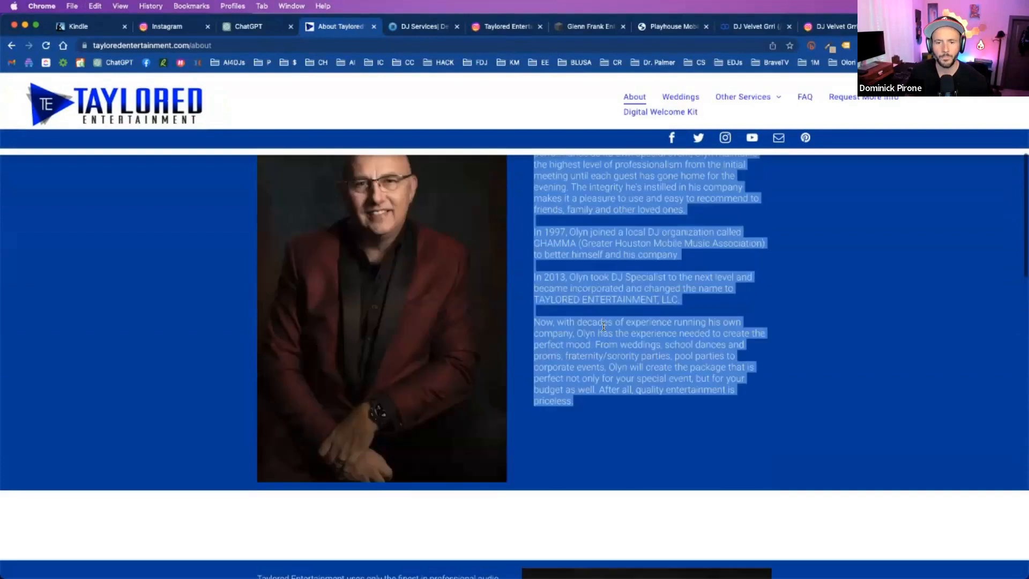
click(563, 233)
scroll(564, 233, up, 1)
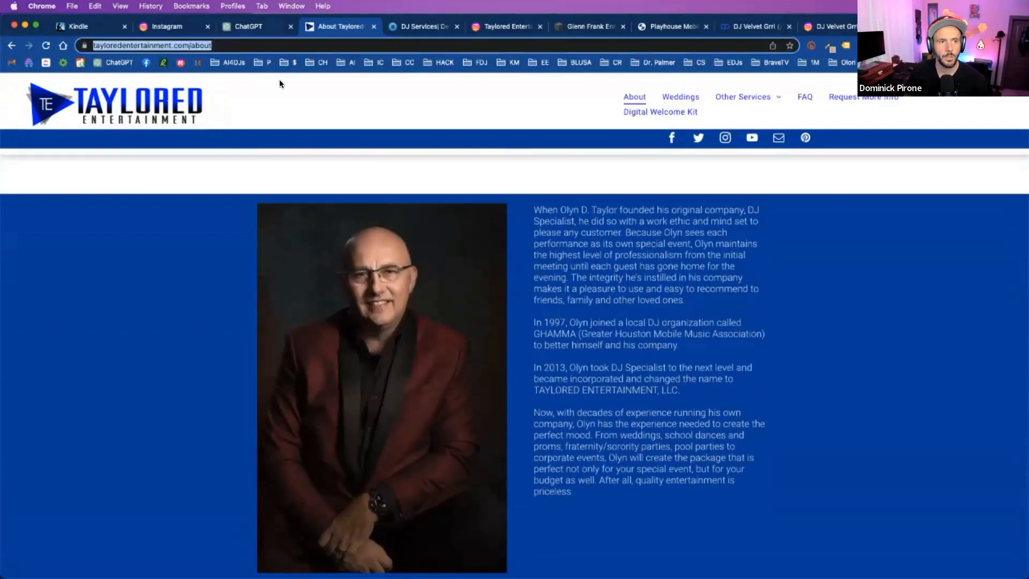
- Return to ChatGPT and send the copied Taylored Entertainment About page address as a message
click(248, 27)
click(78, 133)
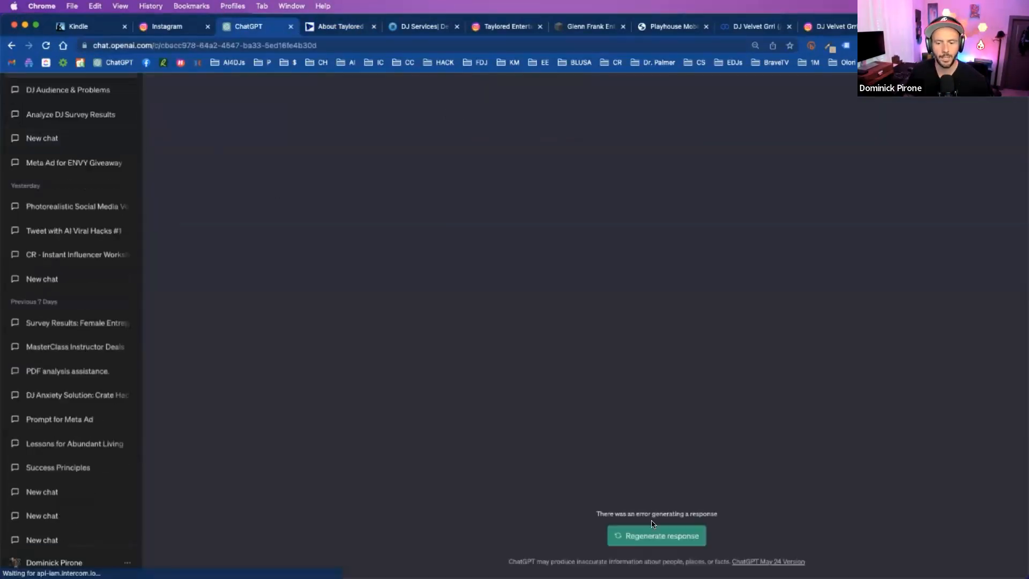
text(https://www.tayloredentertainment.com/about/)
key(Return)
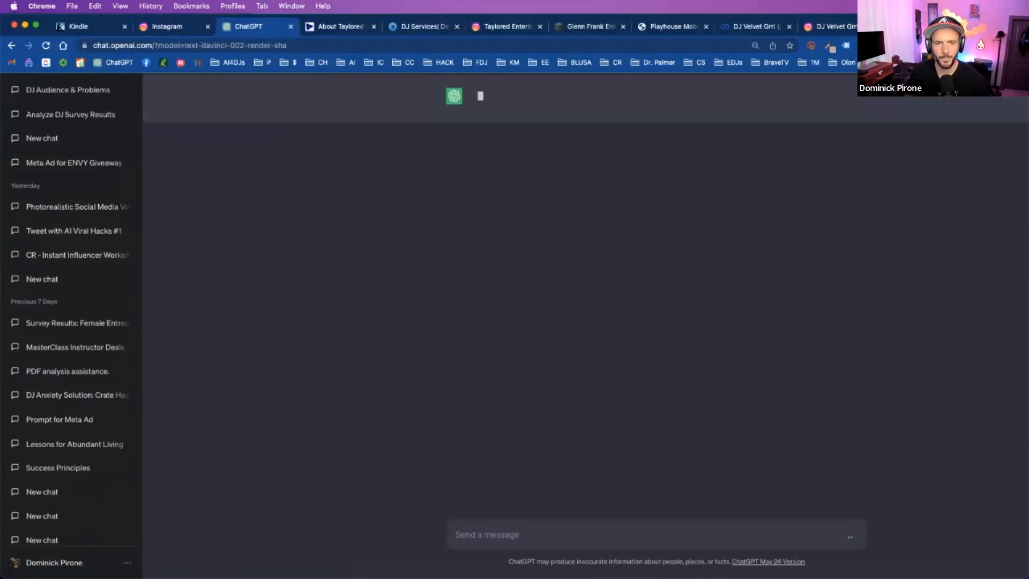
- Start a new ChatGPT chat using the GPT-4 model with Plugins
scroll(137, 149, up, 3)
click(100, 90)
scroll(675, 130, up, 3)
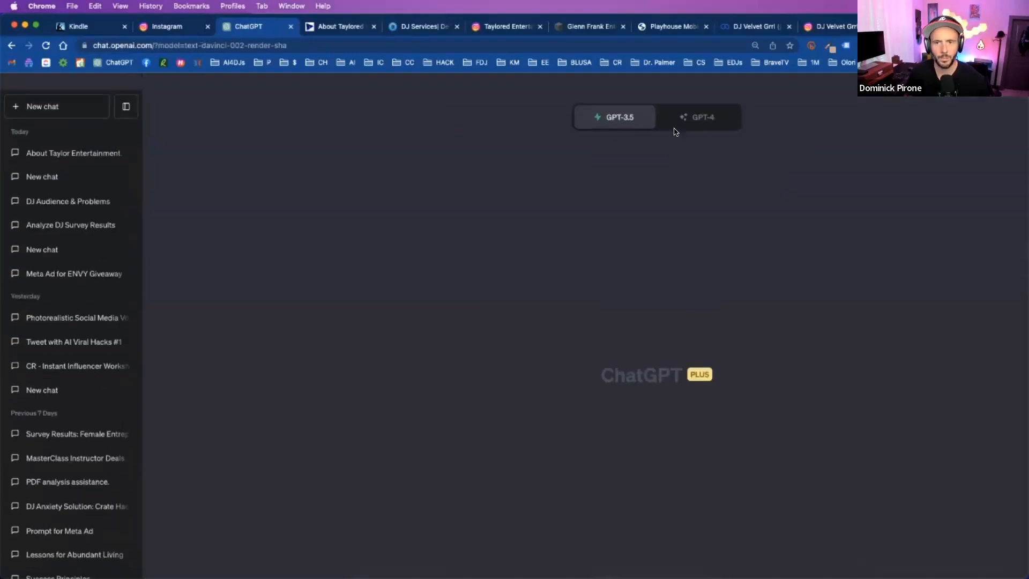
click(696, 119)
click(643, 255)
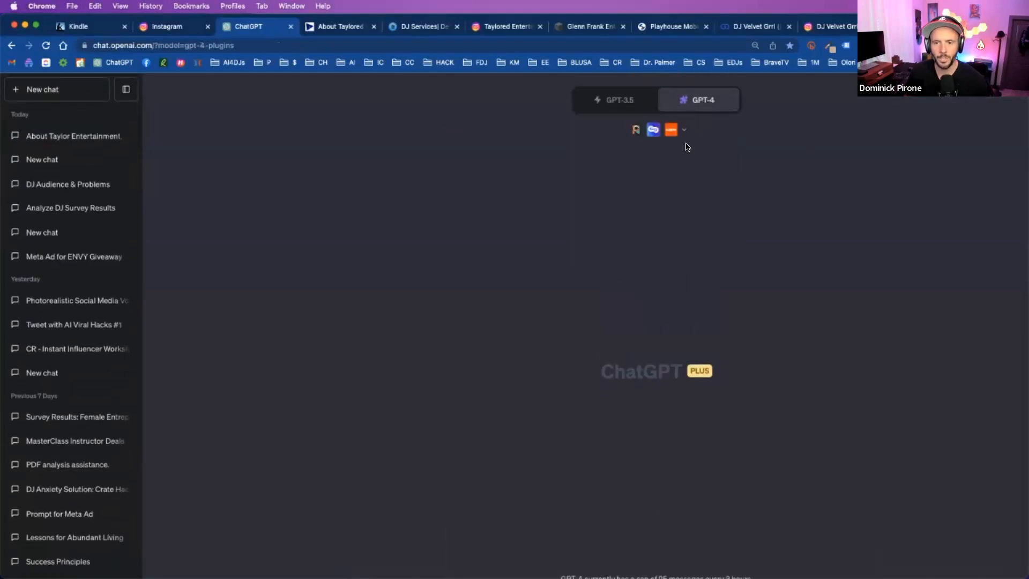
- Turn off the Prompt Perfect plugin and try to send the copied Taylored Entertainment About page address in the new chat
scroll(654, 254, down, 2)
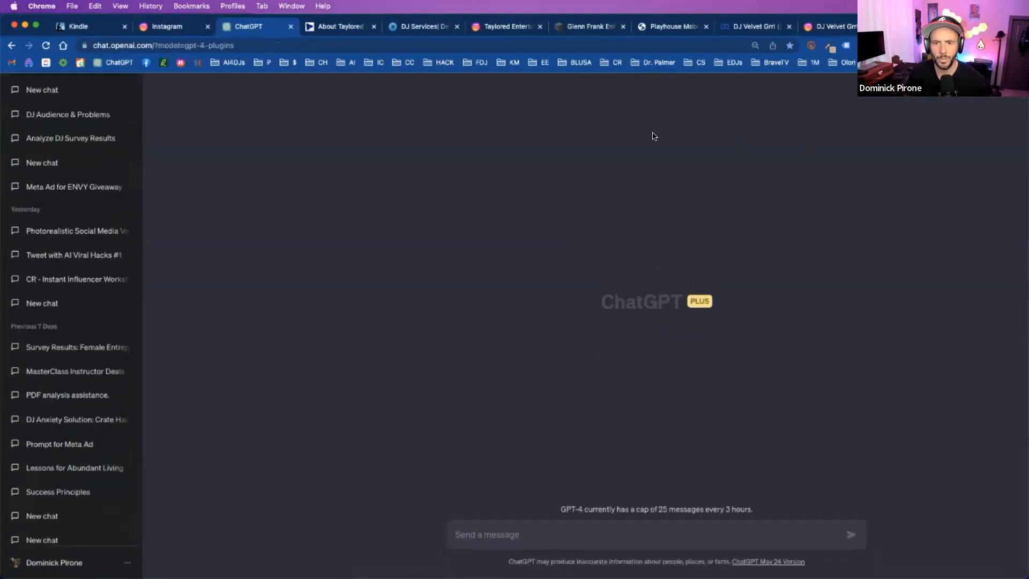
scroll(653, 136, up, 2)
click(673, 130)
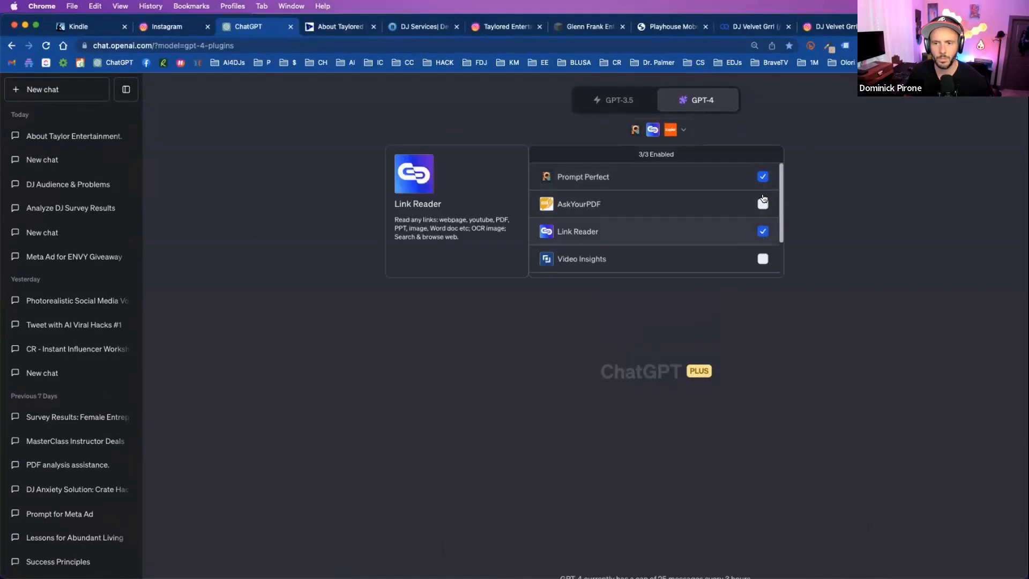
click(554, 503)
scroll(554, 504, down, 2)
key(Return)
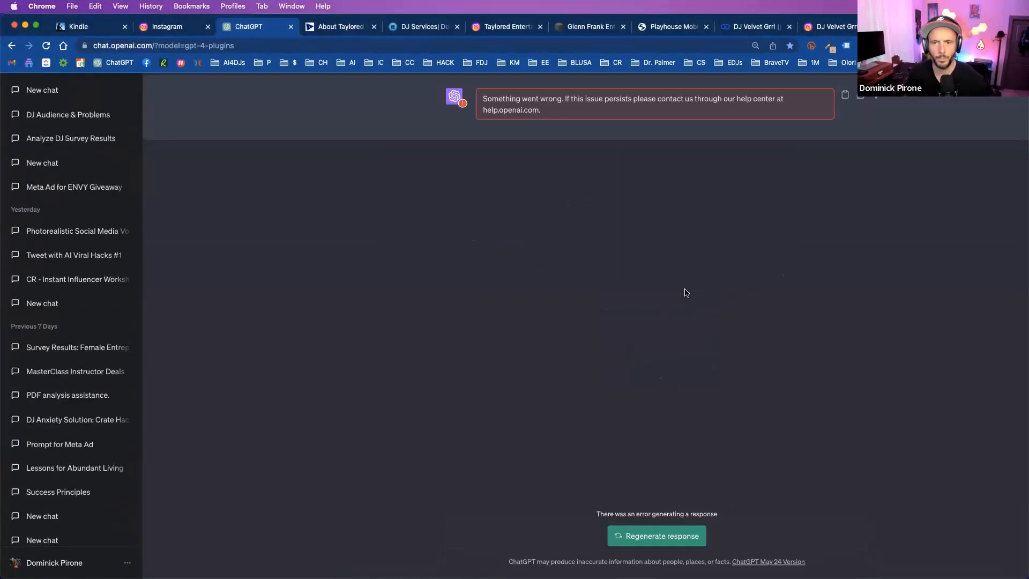
- Reload ChatGPT and send the message "Please download and analyze:" followed by the Taylored Entertainment About page address
scroll(687, 292, right, 2)
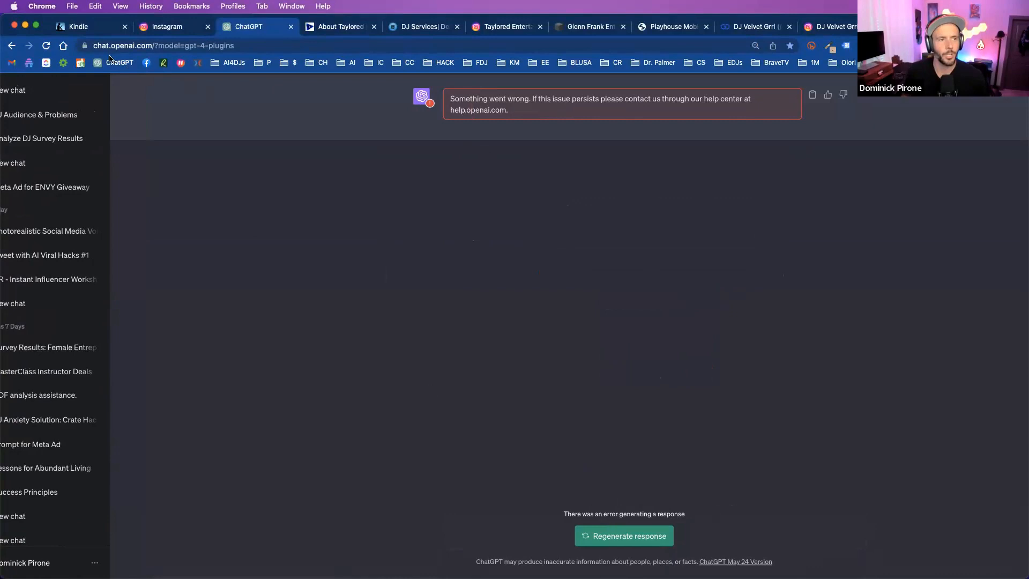
click(47, 48)
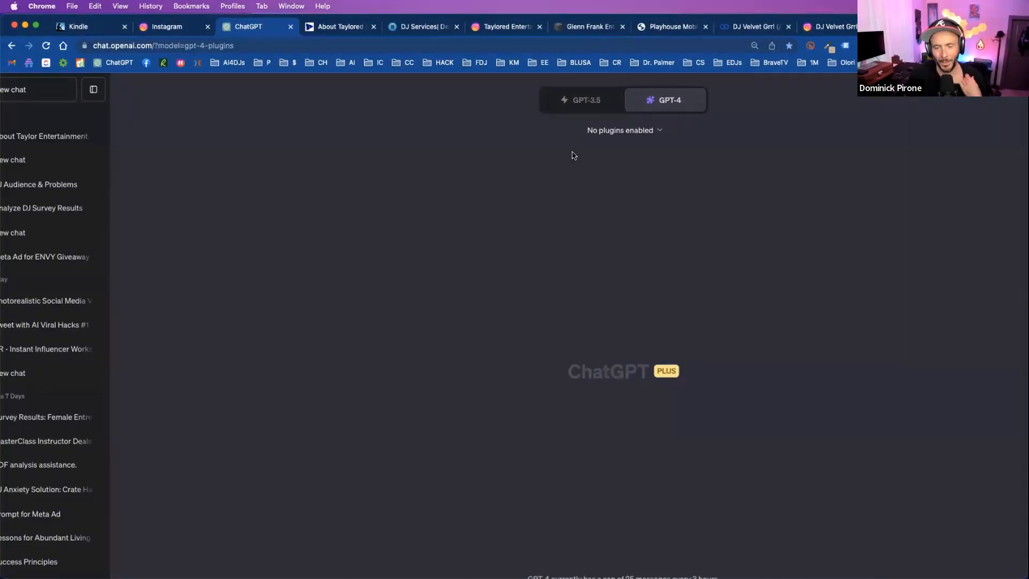
click(488, 534)
text(https://www.tayloredentertainment.com/about)
key(Up)
text(Please download and analyze:)
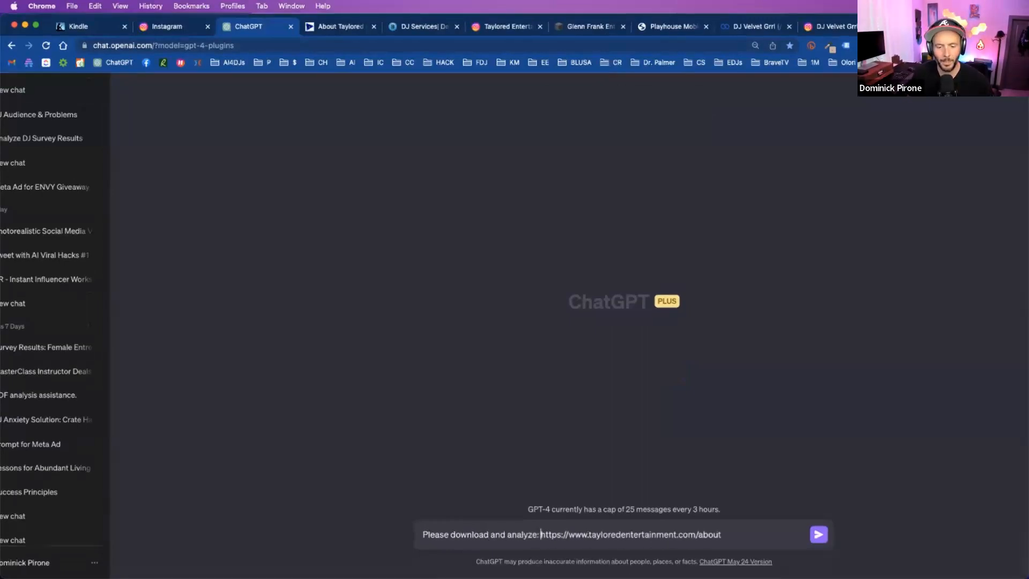
key(Return)
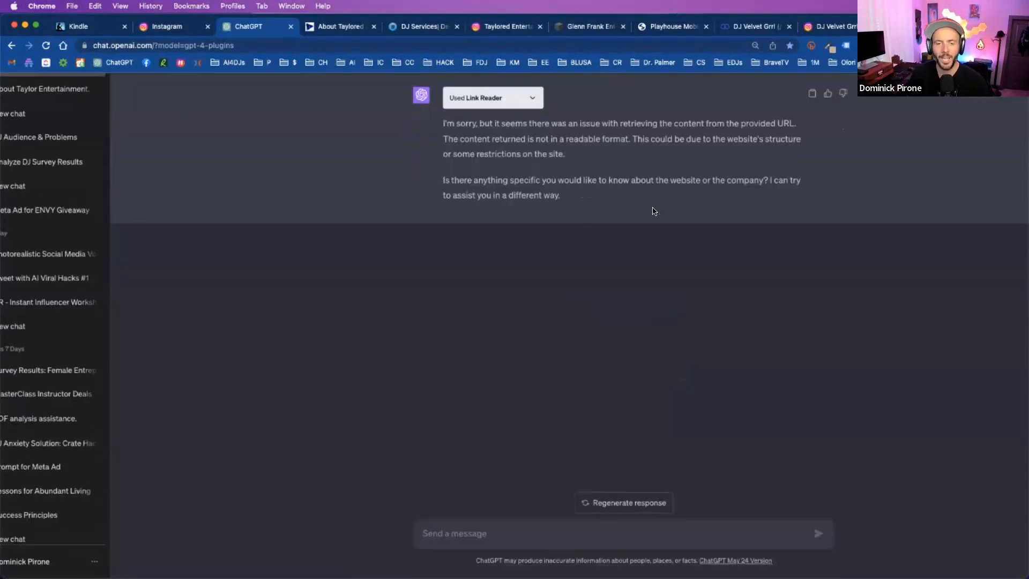
- Return to the Taylored Entertainment About Us page and copy the full founder's biography beside the portrait
click(328, 24)
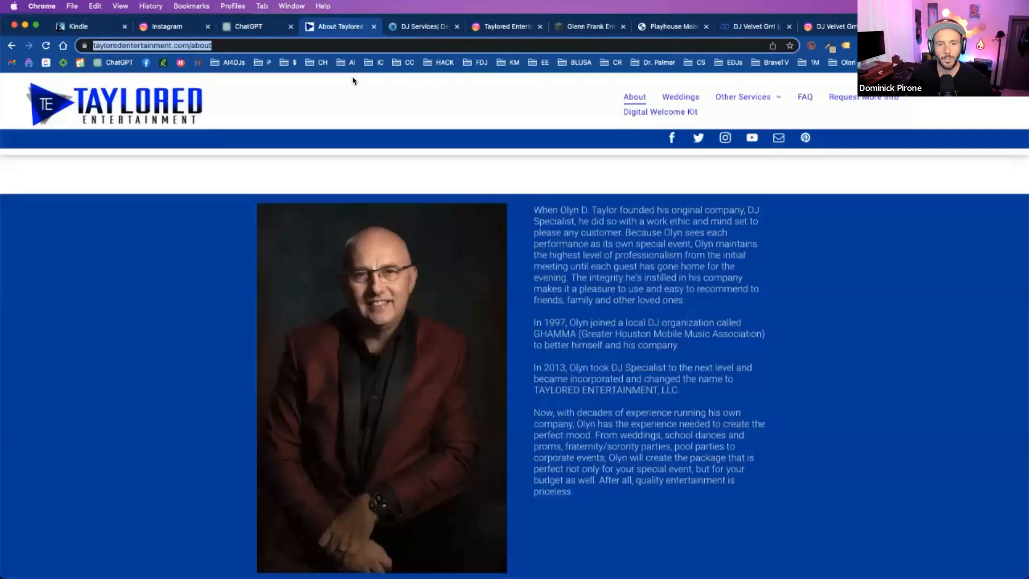
scroll(546, 226, up, 4)
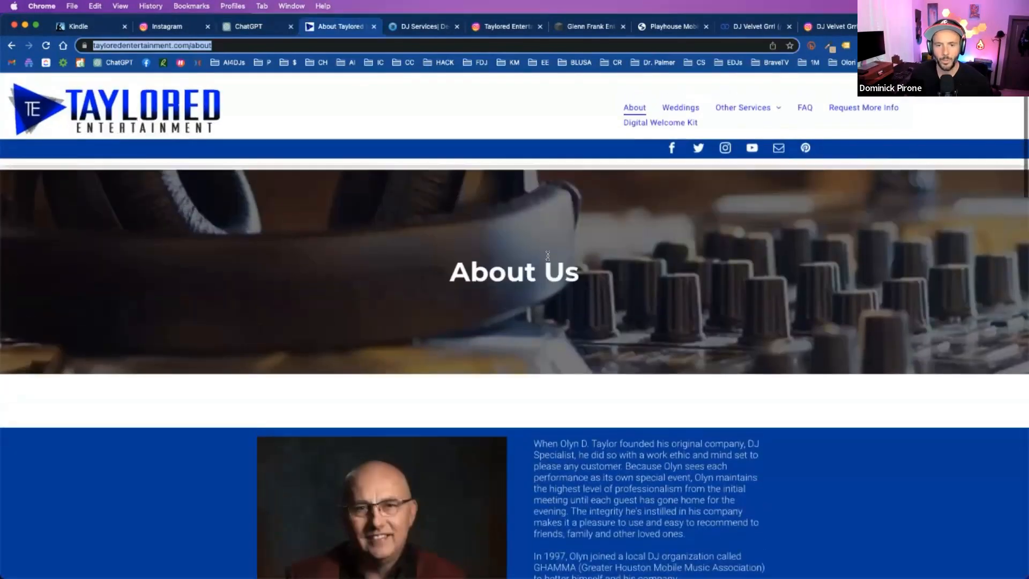
scroll(546, 226, down, 6)
scroll(542, 206, up, 1)
drag(536, 172, 572, 452)
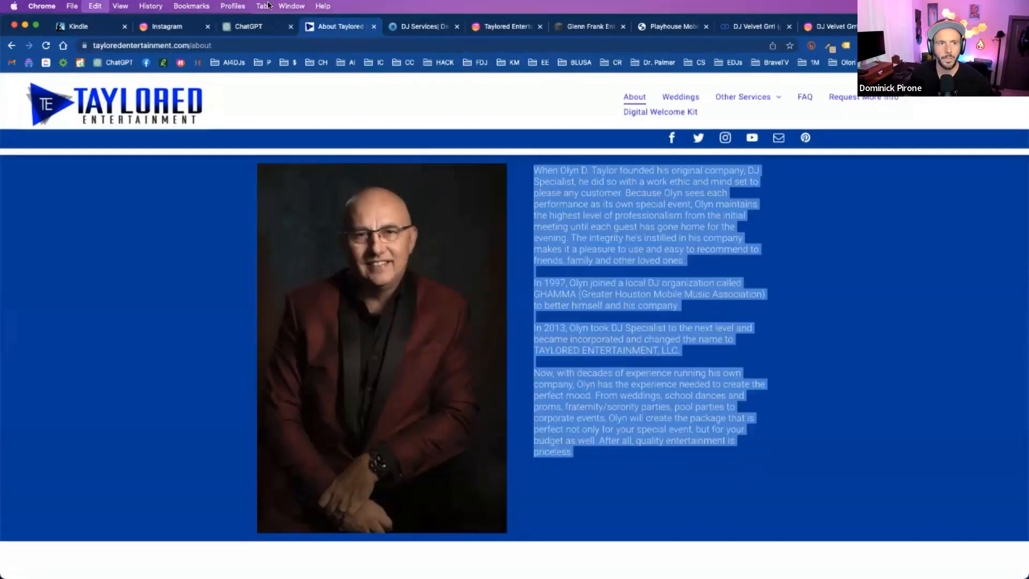
- Switch back to ChatGPT and start a new chat using the GPT-4 model with Plugins
click(249, 26)
click(40, 96)
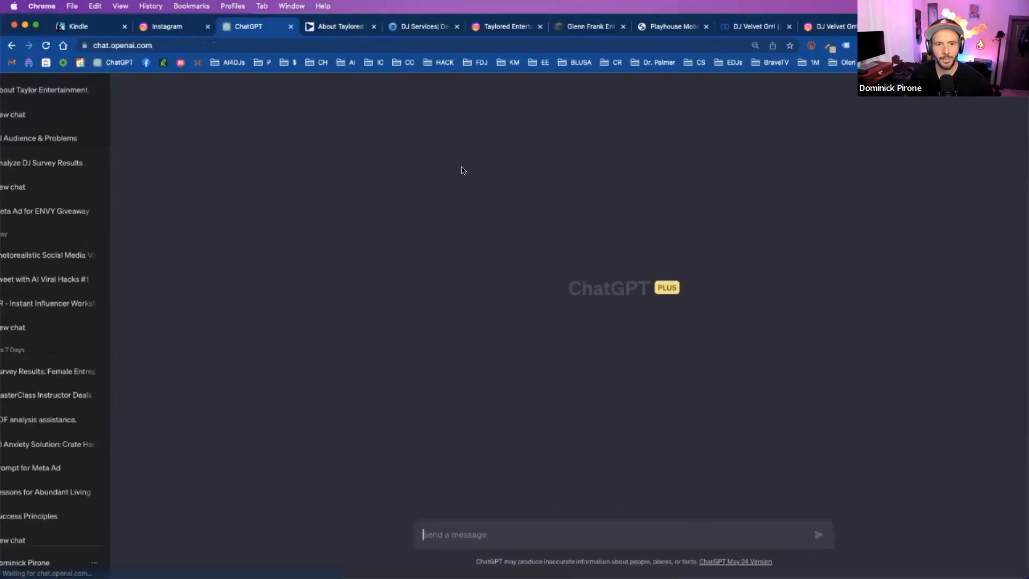
mouse_move(665, 148)
click(653, 251)
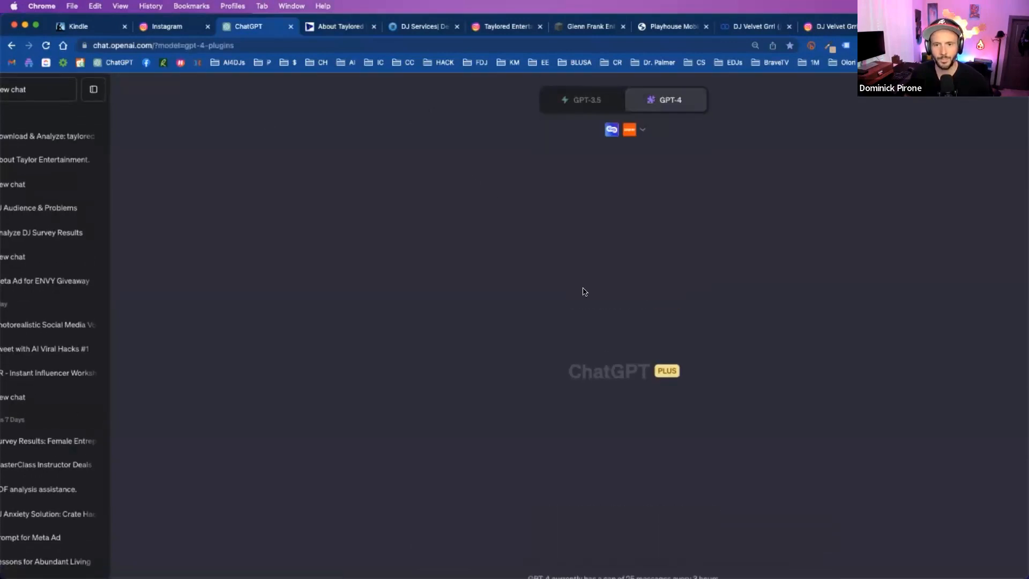
- Ask to use the Story Brand framework to communicate better for the home page the experience brought to brides and grooms, including the copied biography
mouse_move(656, 108)
click(498, 534)
text(I want to )
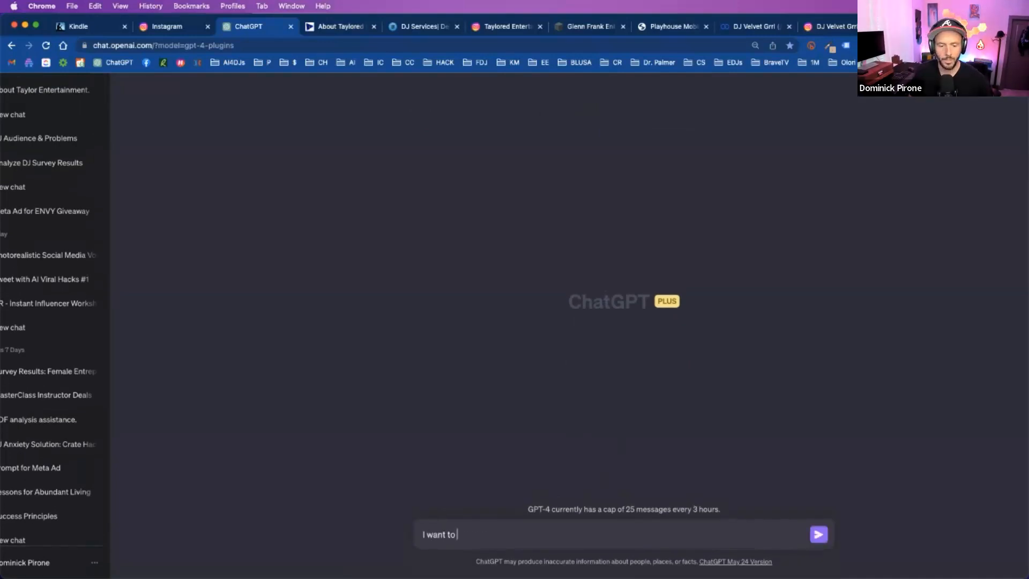
text(use Story Brand framework to)
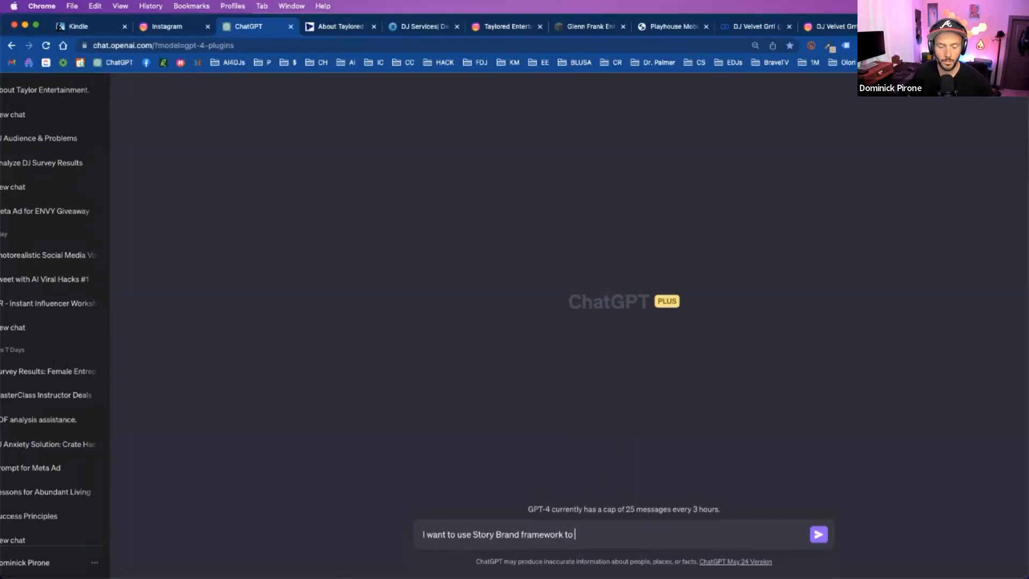
text( communicate)
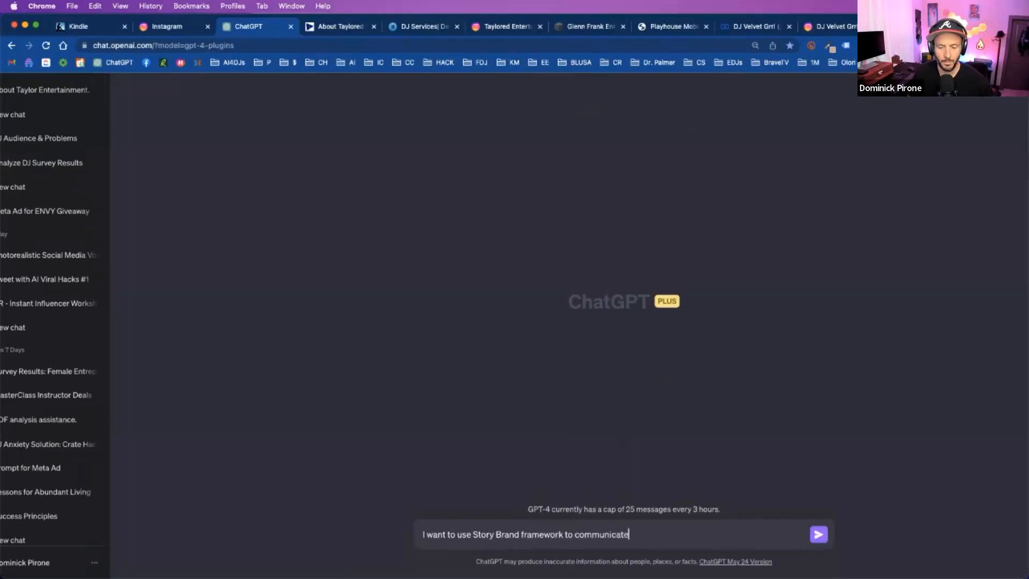
text( better for my home page the experience that I bring to )
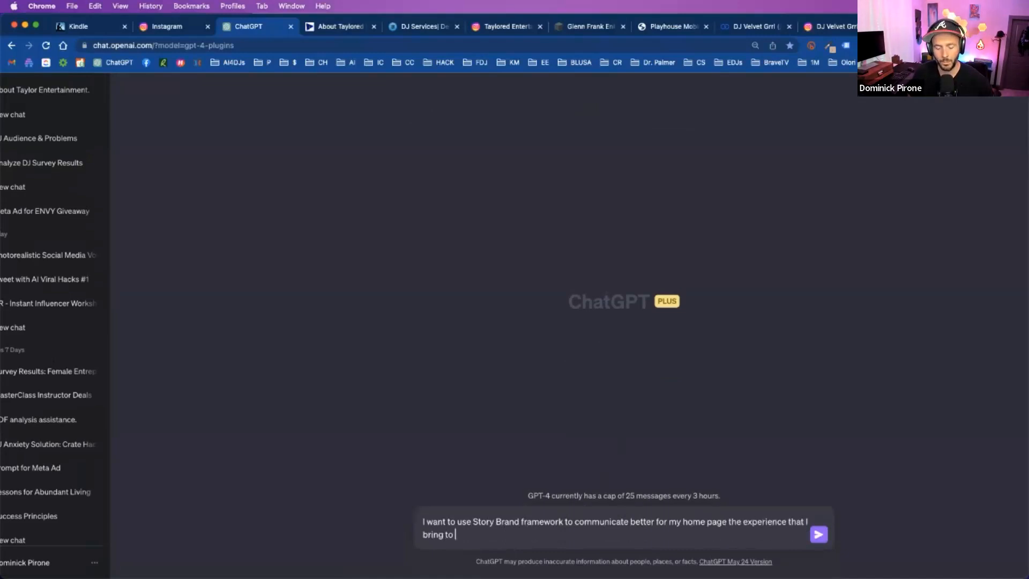
text(brides and g)
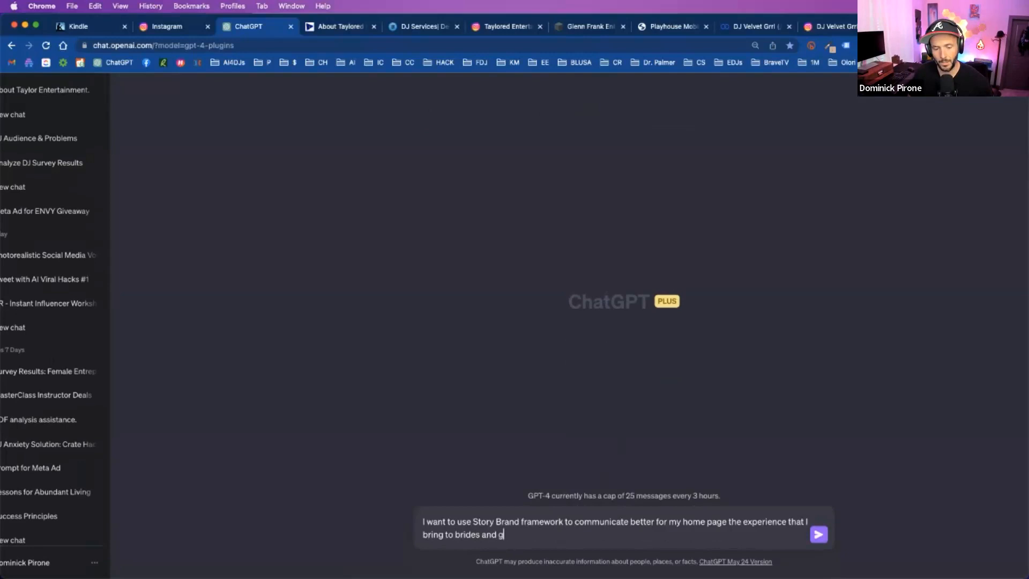
text(rooms on their s)
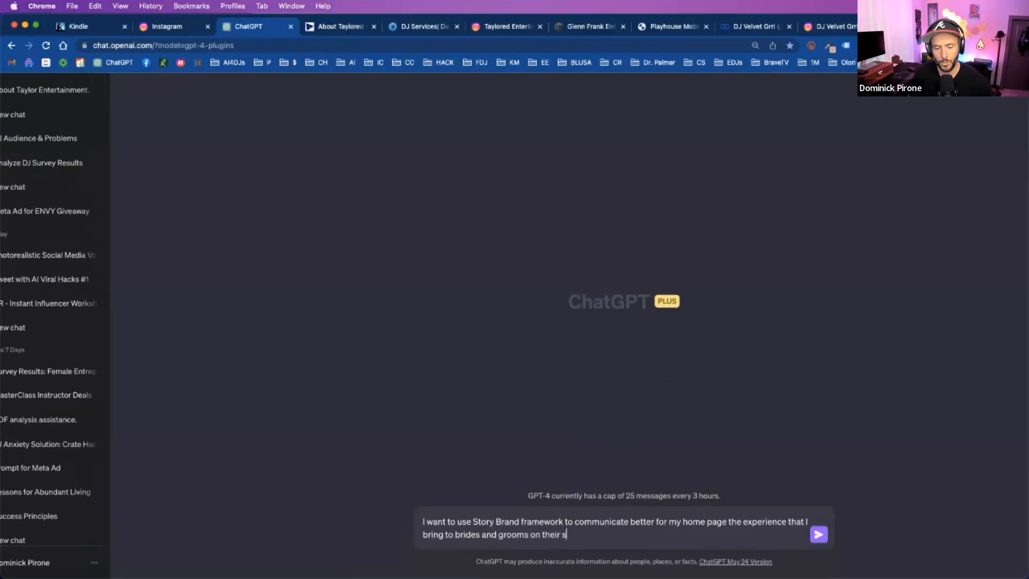
key(super+z)
key(super+z)
key(super+z)
key(super+z)
key(super+z)
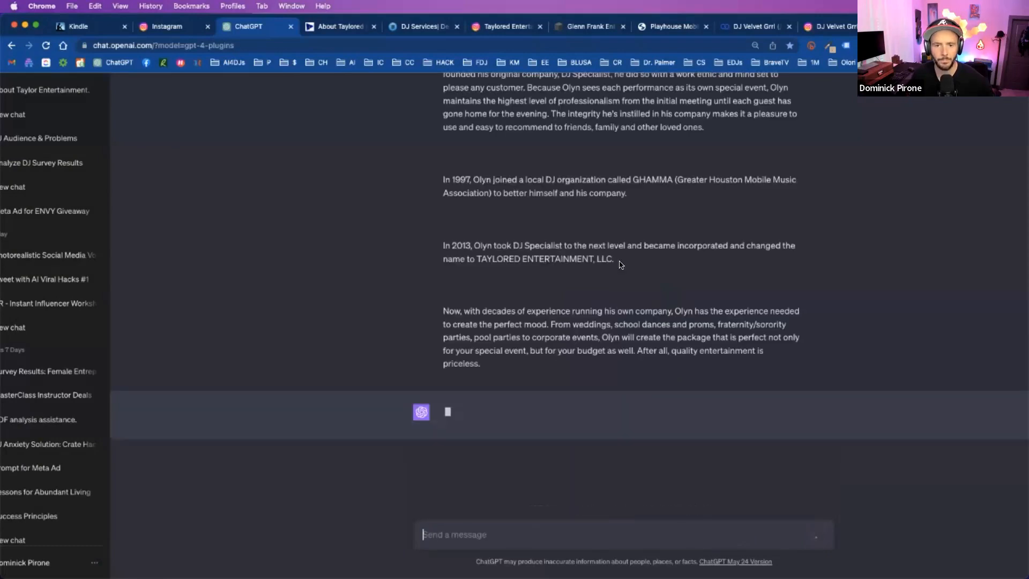
- Copy the equipment, music library and honors and publications text from the Taylored Entertainment About page, and return to ChatGPT
key(ctrl+Tab)
scroll(569, 305, down, 5)
drag(259, 244, 354, 510)
click(276, 28)
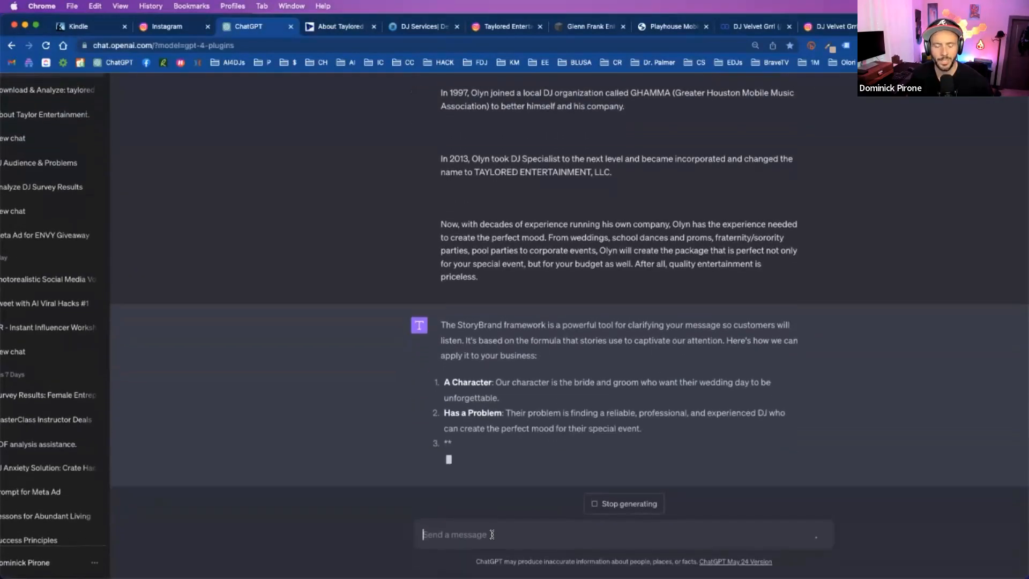
- Send a follow-up message beginning "Here is more about me:" with the copied equipment, music and honors text
click(498, 532)
text(Here is more about Olyn)
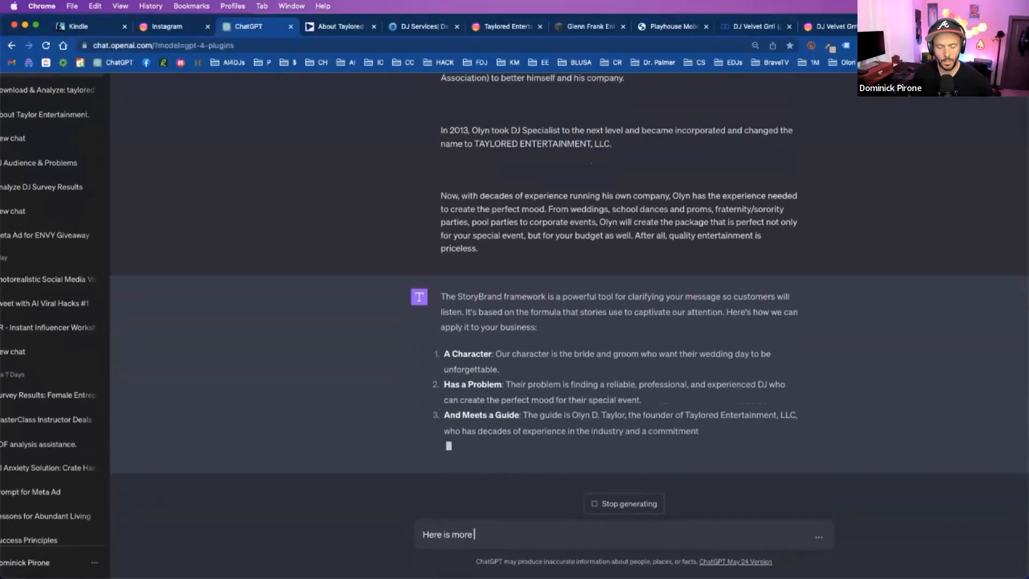
key(super+v)
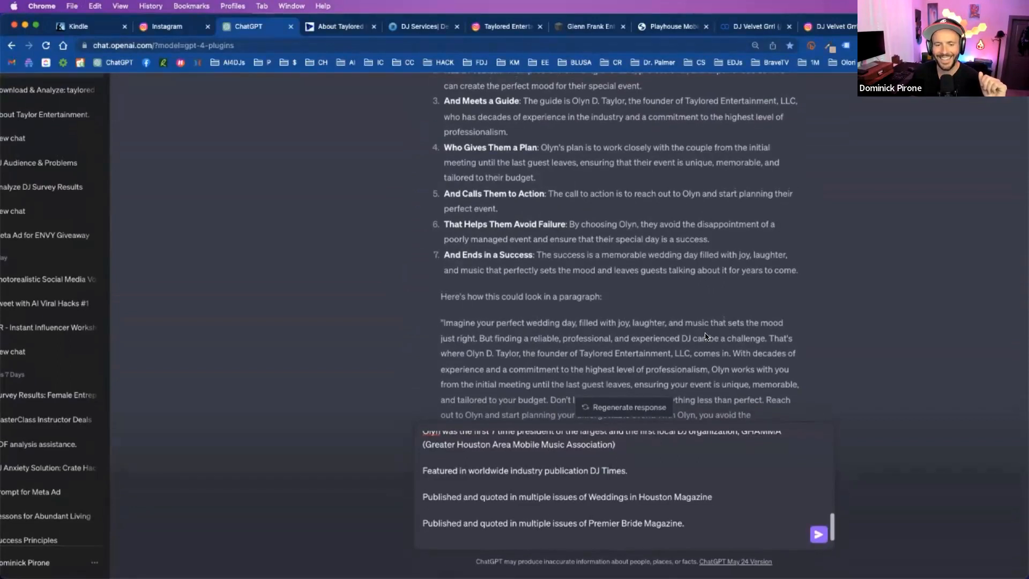
scroll(614, 449, down, 1)
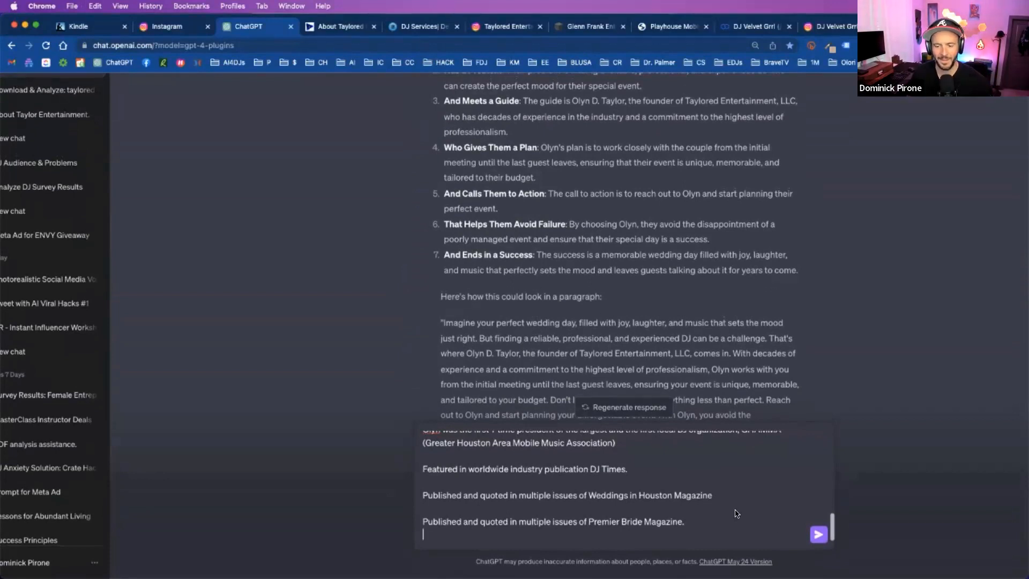
click(818, 532)
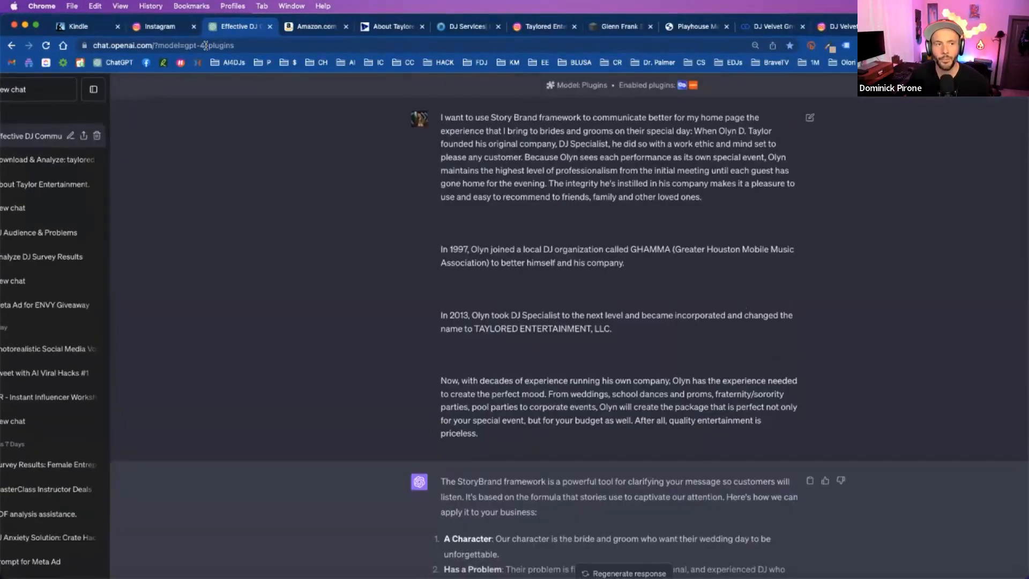
- View the Amazon results for Building a StoryBrand, and highlight the Story Brand request at the start of the ChatGPT prompt
click(292, 28)
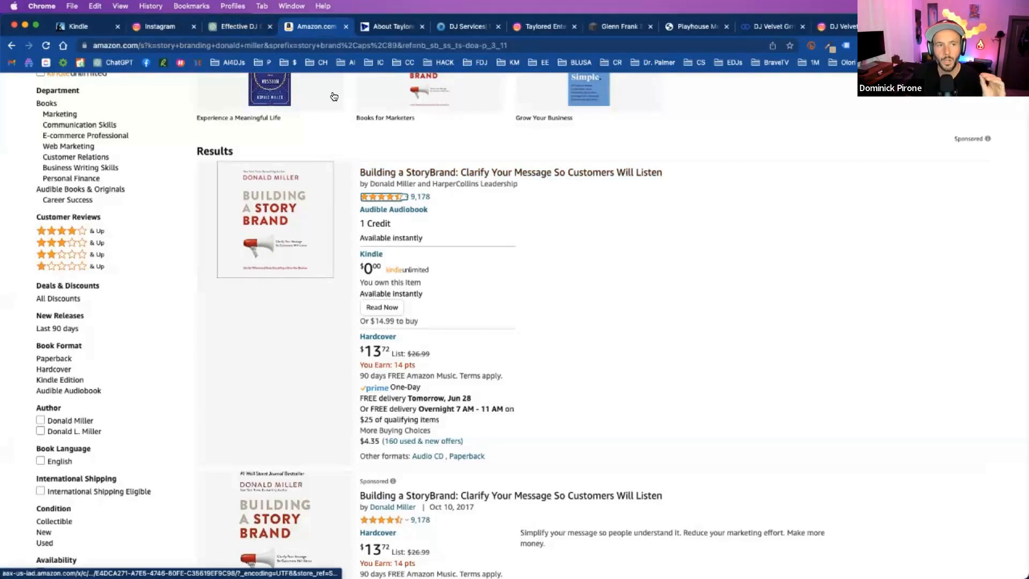
click(239, 26)
drag(442, 119, 626, 119)
click(602, 192)
- Look through the ChatGPT conversation from the original prompt to the revised StoryBrand points and sample paragraph
scroll(525, 215, down, 2)
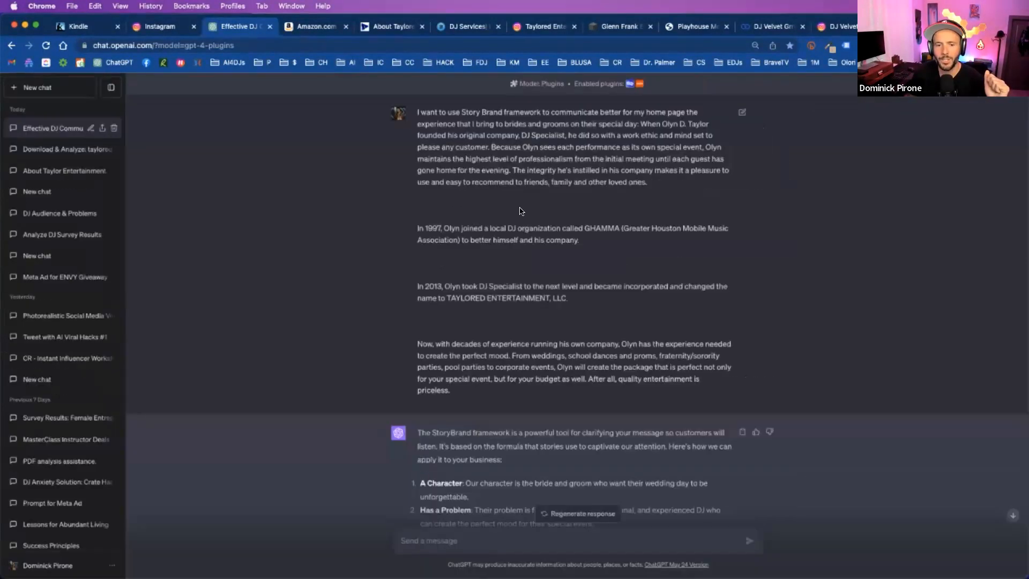
scroll(522, 212, up, 5)
scroll(548, 238, down, 10)
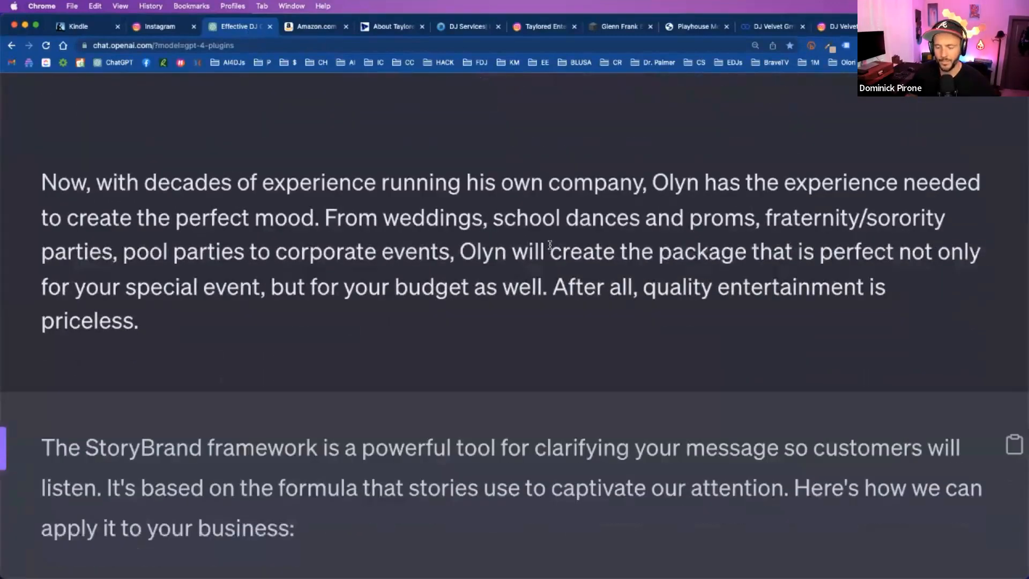
scroll(551, 241, down, 4)
scroll(555, 245, down, 15)
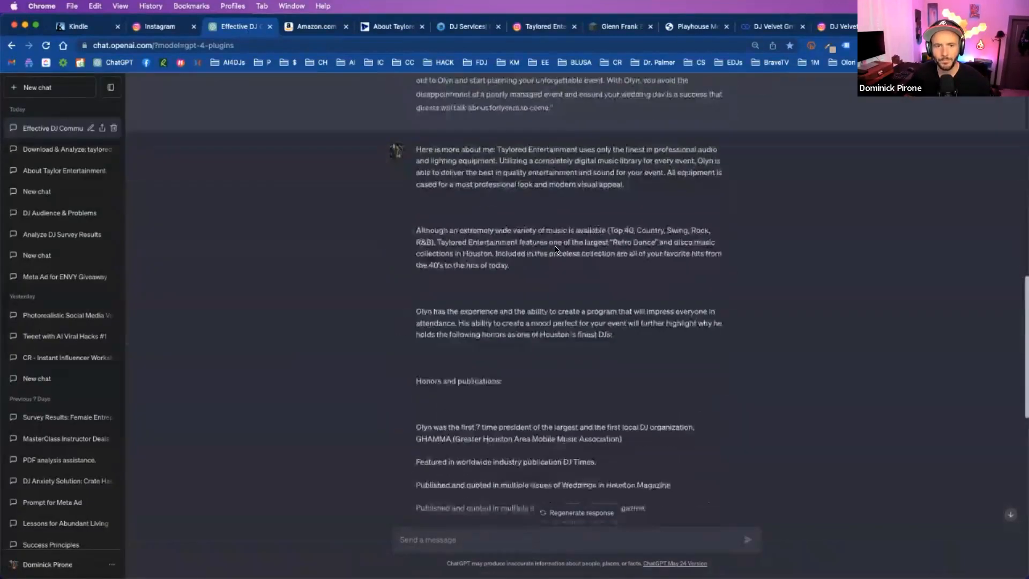
scroll(555, 245, down, 2)
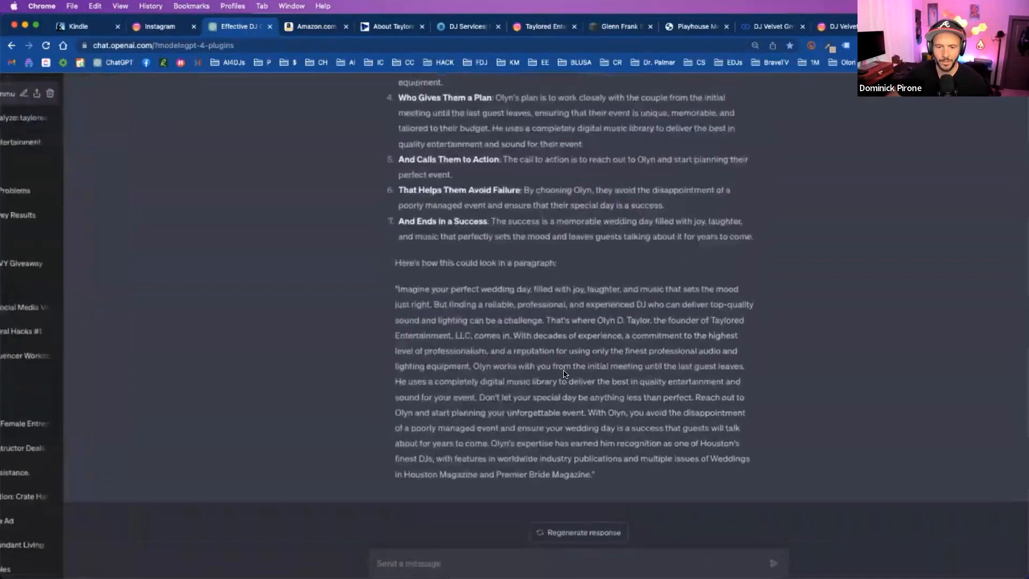
scroll(557, 268, up, 5)
scroll(563, 373, down, 2)
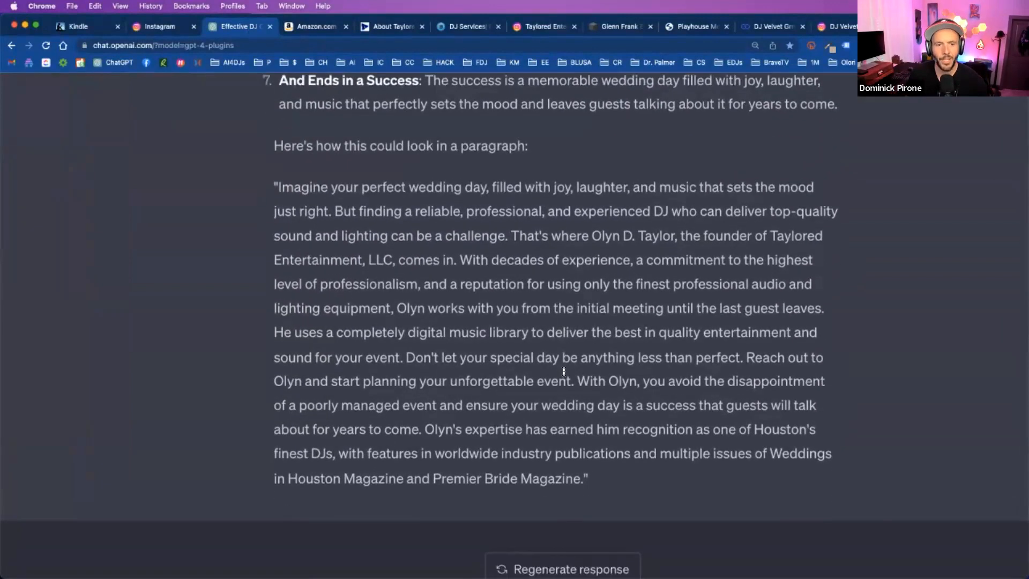
- Read the opening of the revised sample paragraph, highlighting its wedding-day, DJ-challenge and founder-introduction passages
triple_click(624, 185)
click(656, 202)
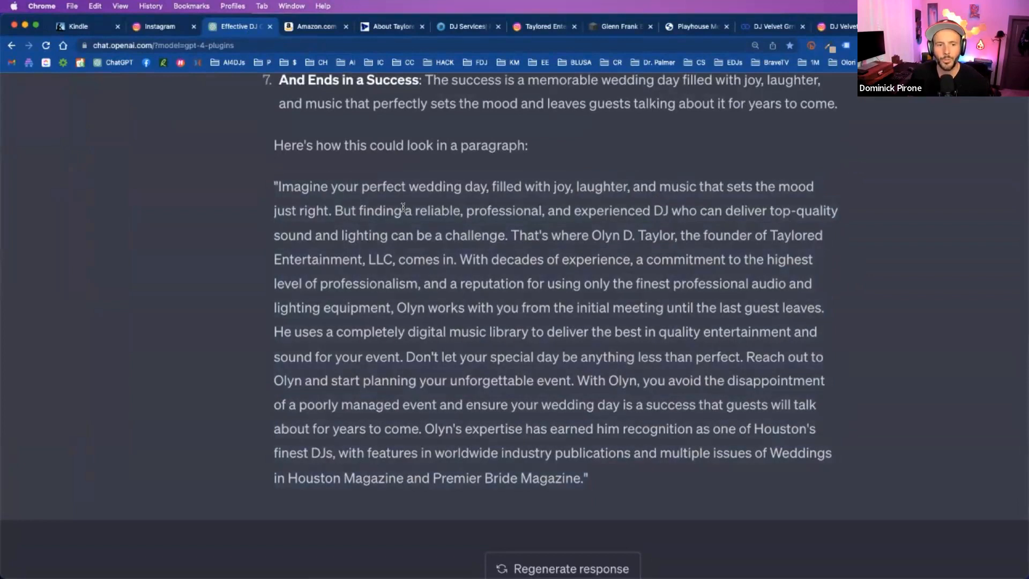
drag(464, 216, 491, 231)
drag(560, 233, 601, 248)
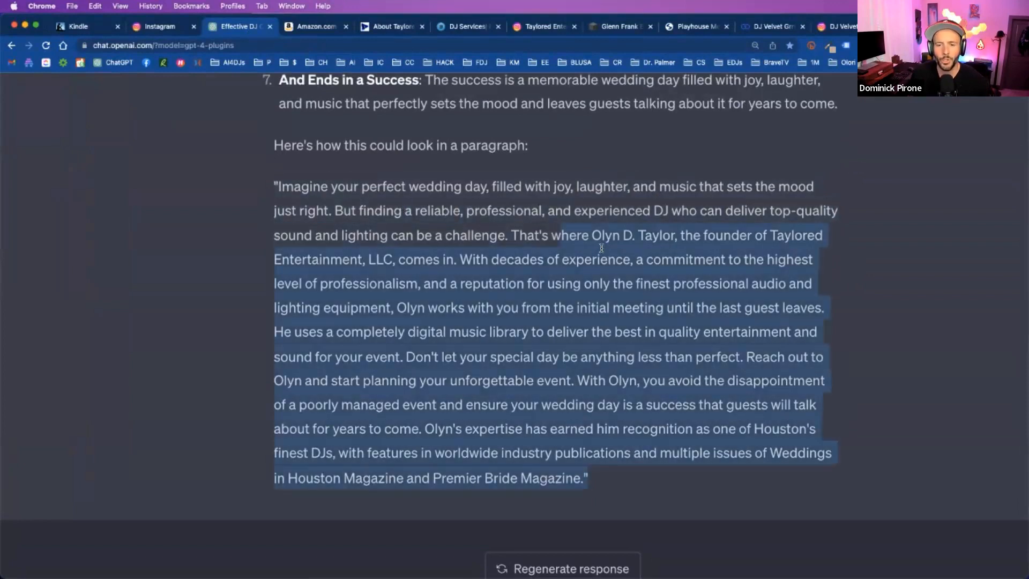
click(497, 248)
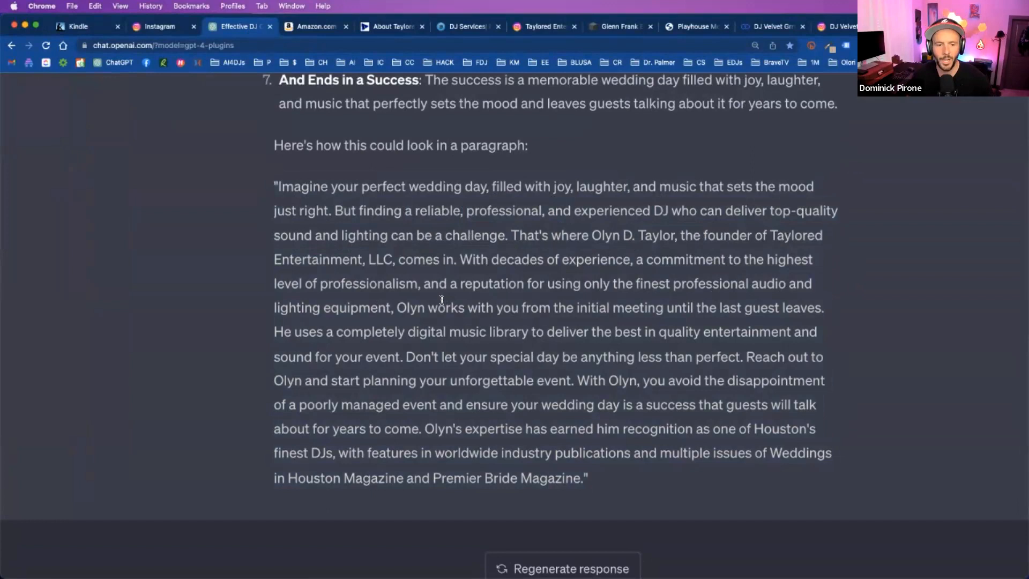
- Ask ChatGPT to rewrite the sample paragraph with the message "Please rewrite this in a more friendly tone"
drag(582, 478, 276, 193)
scroll(523, 248, down, 2)
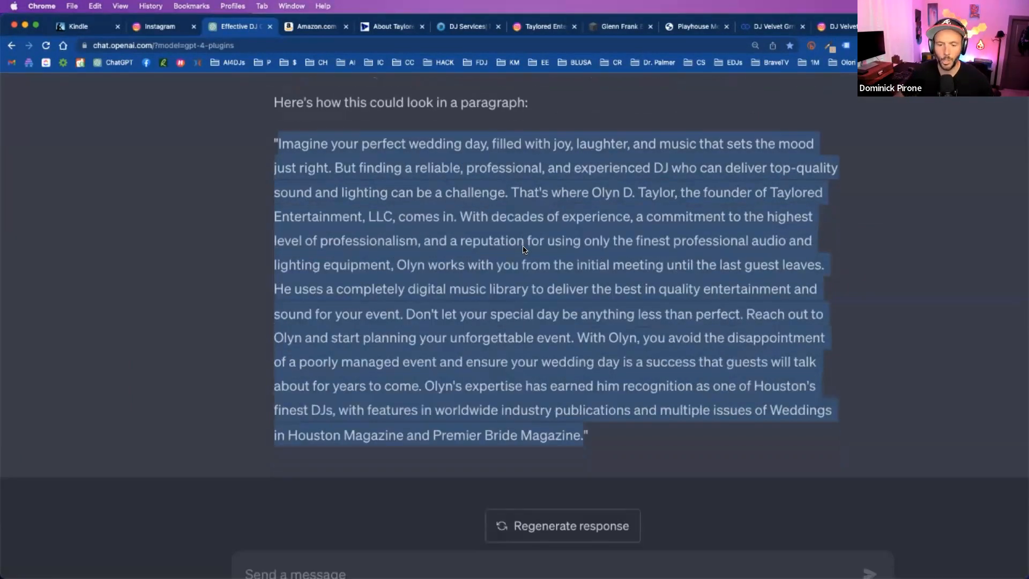
scroll(524, 250, down, 3)
click(395, 521)
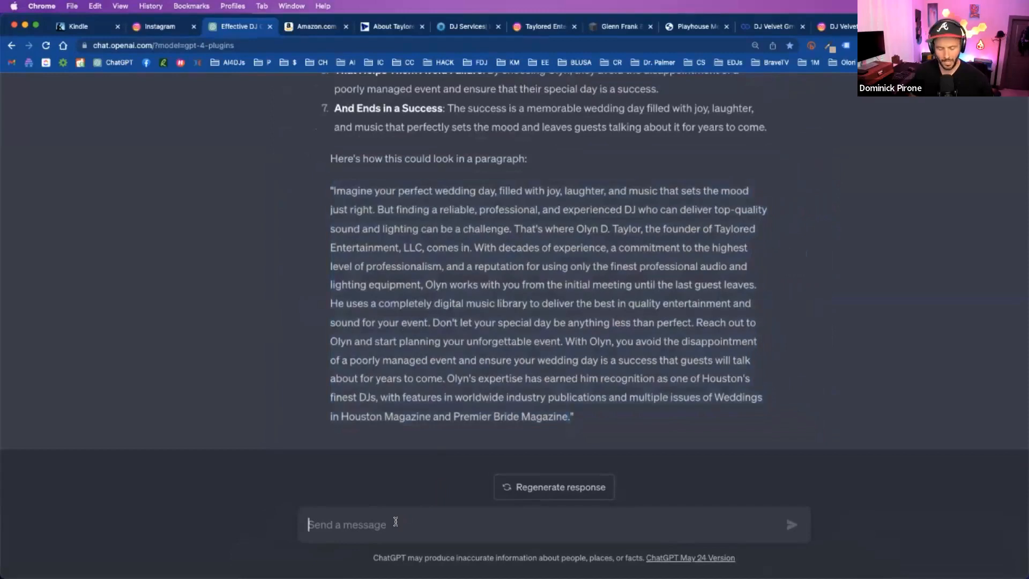
text(Please rre)
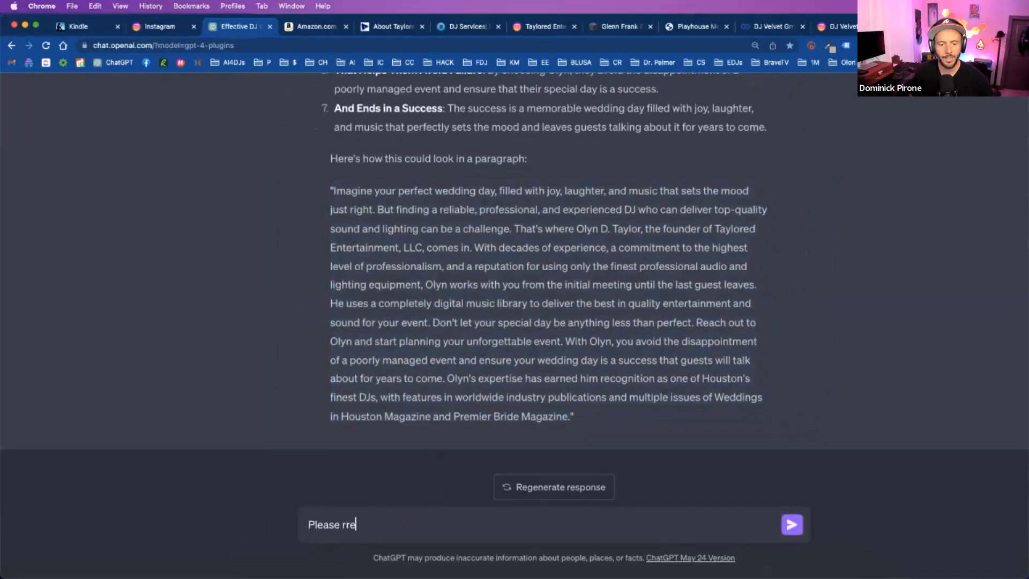
key(BackSpace)
key(BackSpace)
text(ewrite this in the a)
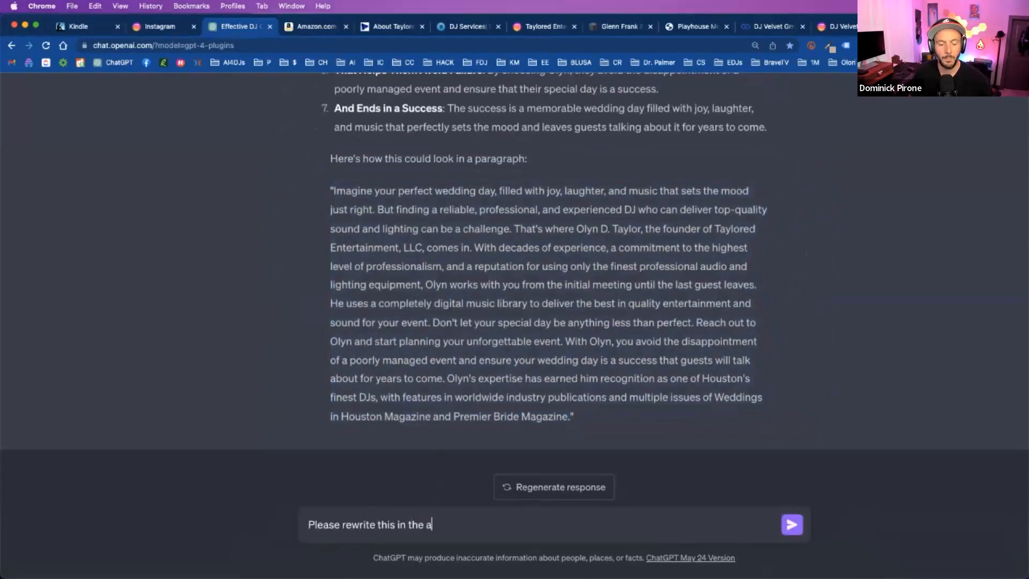
key(BackSpace)
key(BackSpace)
key(BackSpace)
key(BackSpace)
key(BackSpace)
text(a more frien)
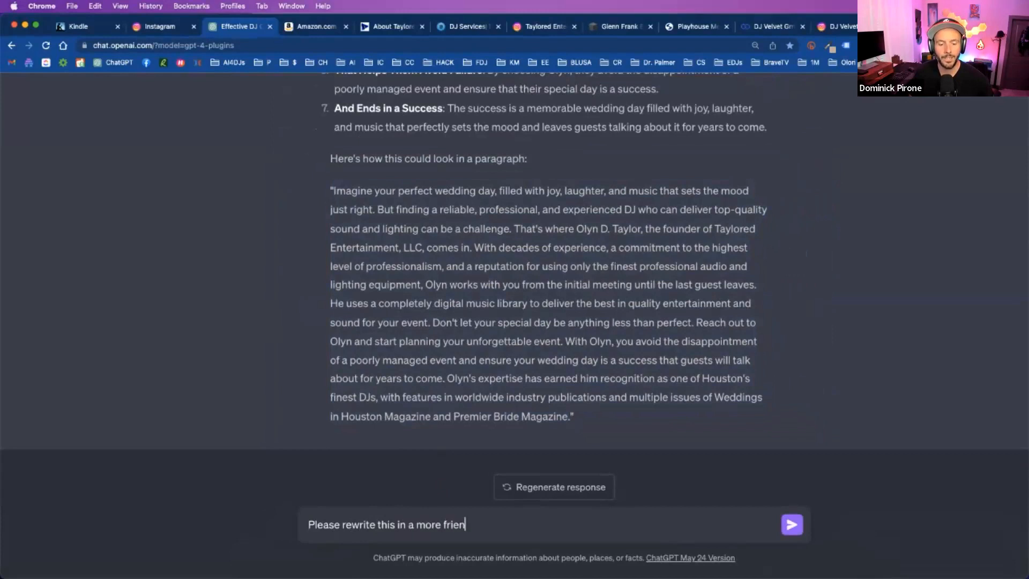
text(dly tone)
key(Return)
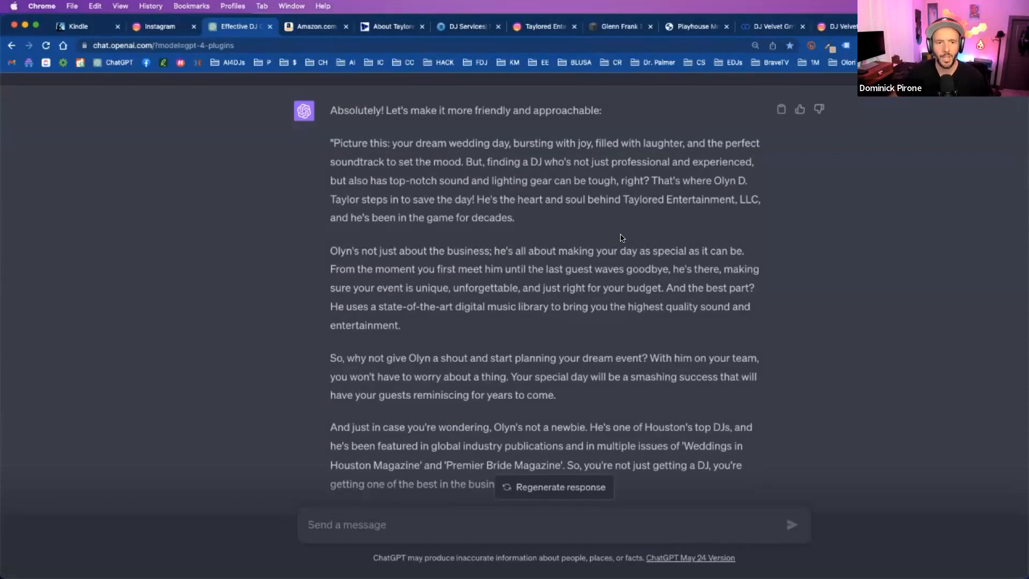
- Read the first two paragraphs of the friendlier rewrite, highlighting the DJ-challenge, founder-introduction and special-day passages
key(super+equal)
key(super+equal)
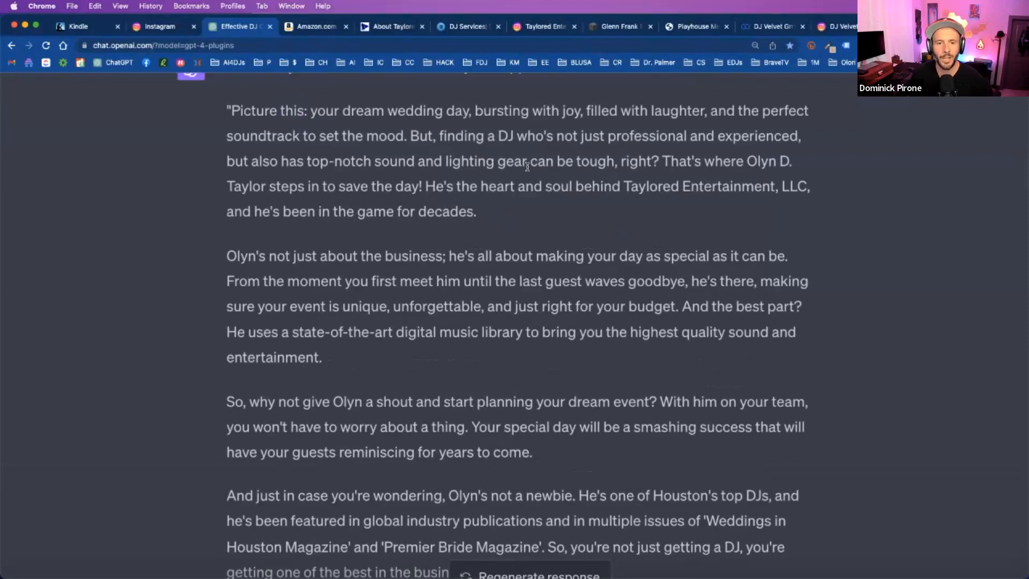
triple_click(549, 161)
click(612, 177)
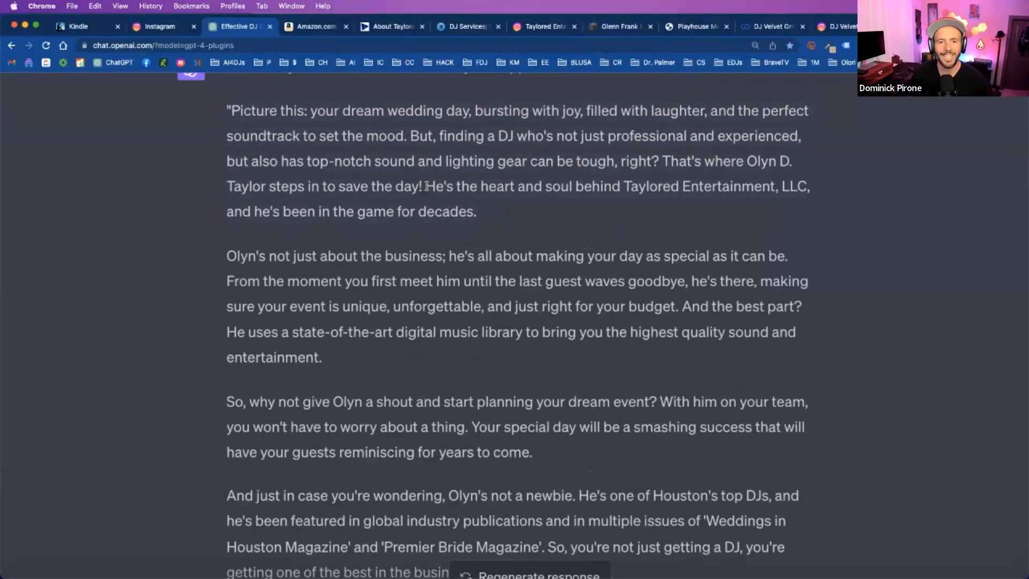
drag(426, 186, 549, 204)
click(559, 209)
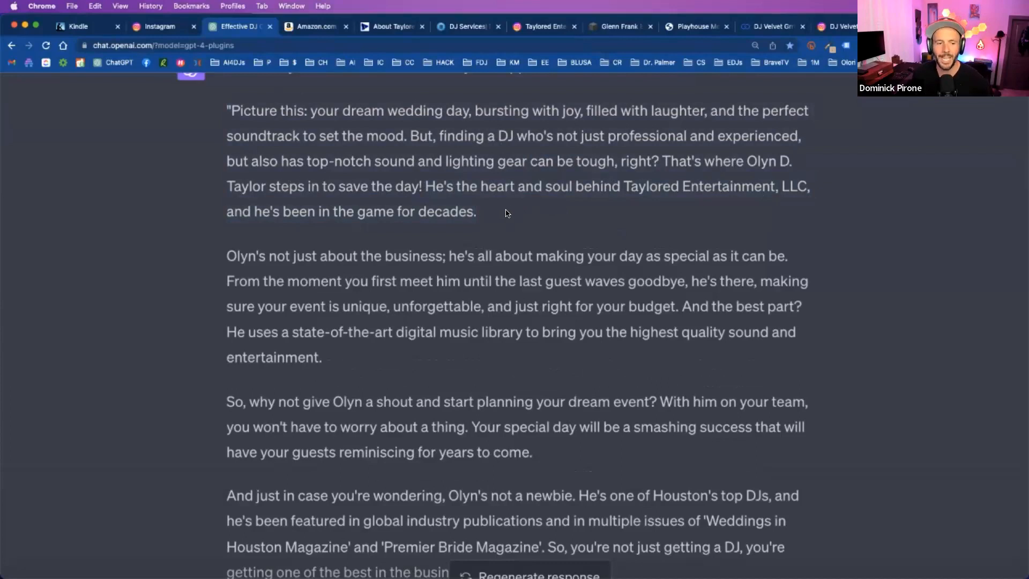
scroll(478, 228, down, 1)
scroll(442, 243, down, 3)
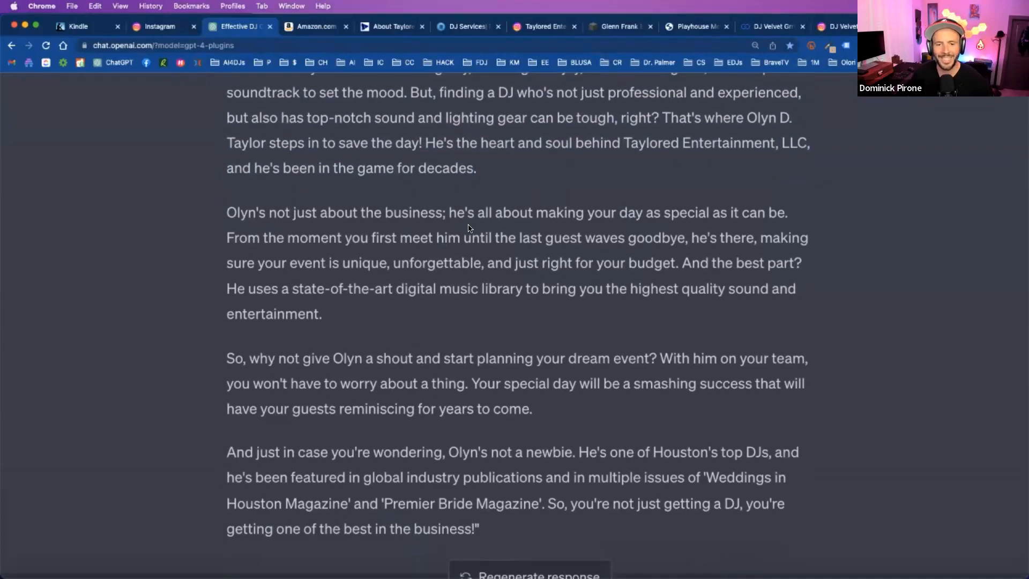
triple_click(486, 229)
shift+click(528, 230)
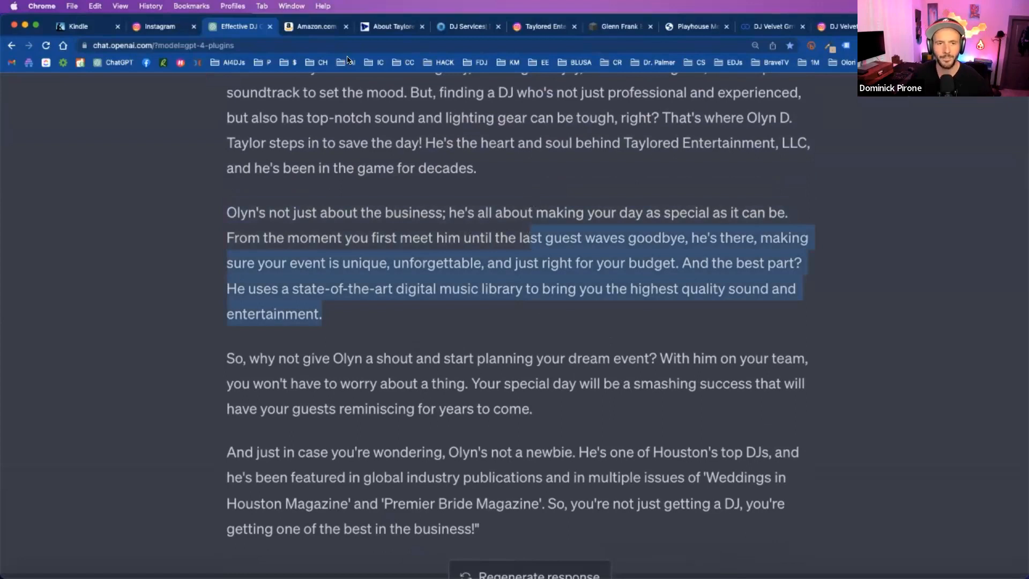
- View the Taylored Entertainment home page from its welcome banner to the open-for-business notice and Our Services text
click(362, 31)
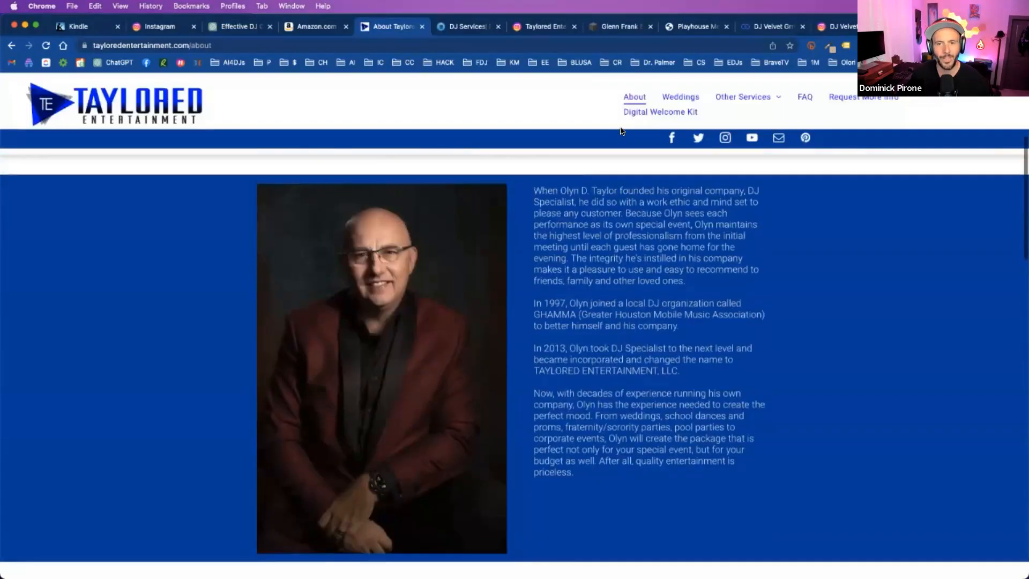
click(115, 102)
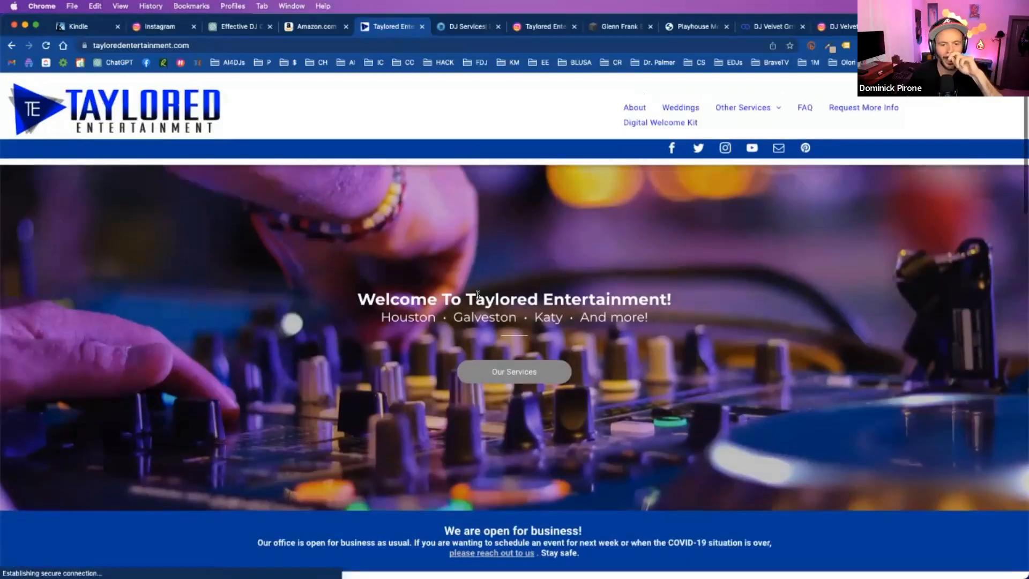
scroll(633, 320, down, 3)
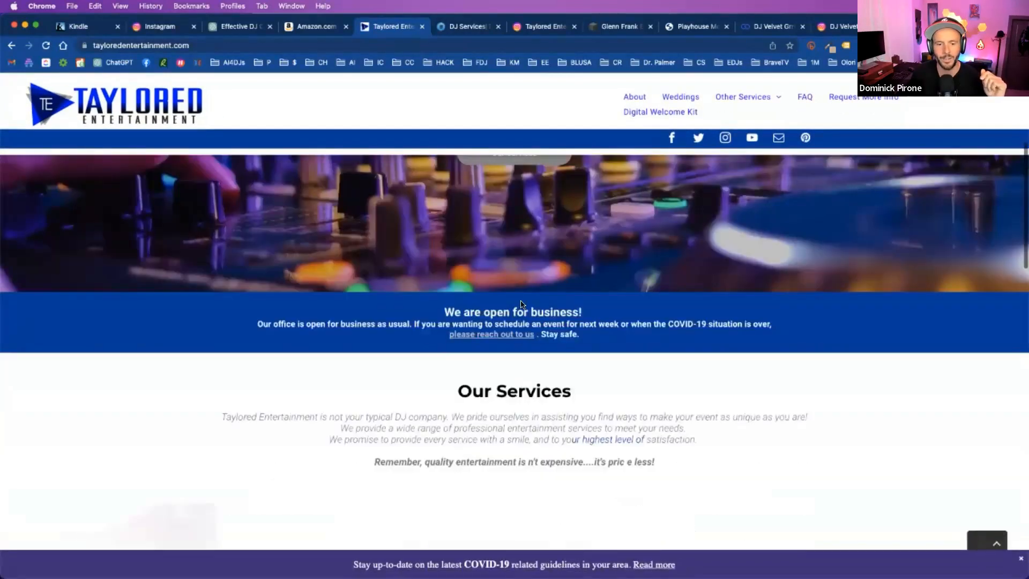
scroll(655, 339, down, 1)
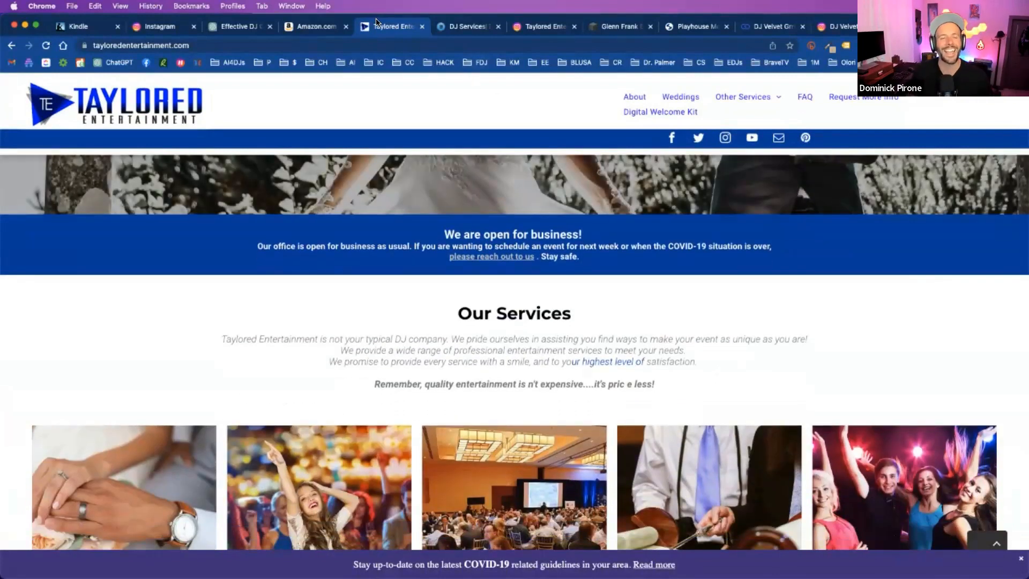
drag(438, 234, 606, 369)
click(607, 369)
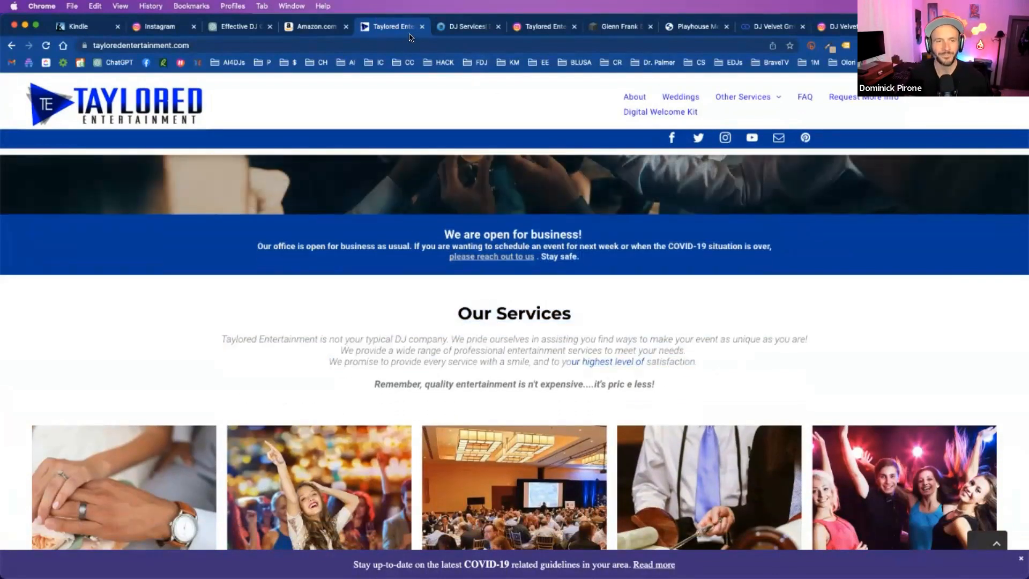
- Return to the ChatGPT conversation and highlight the friendly rewrite from its closing paragraph back up to the opening one
click(238, 27)
scroll(503, 269, down, 1)
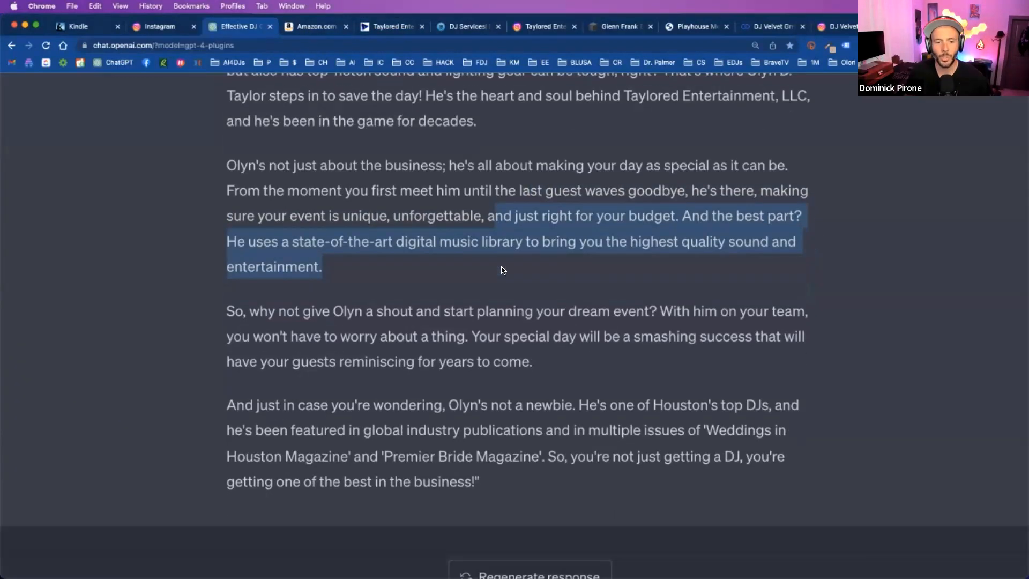
drag(462, 434, 343, 170)
scroll(343, 172, up, 2)
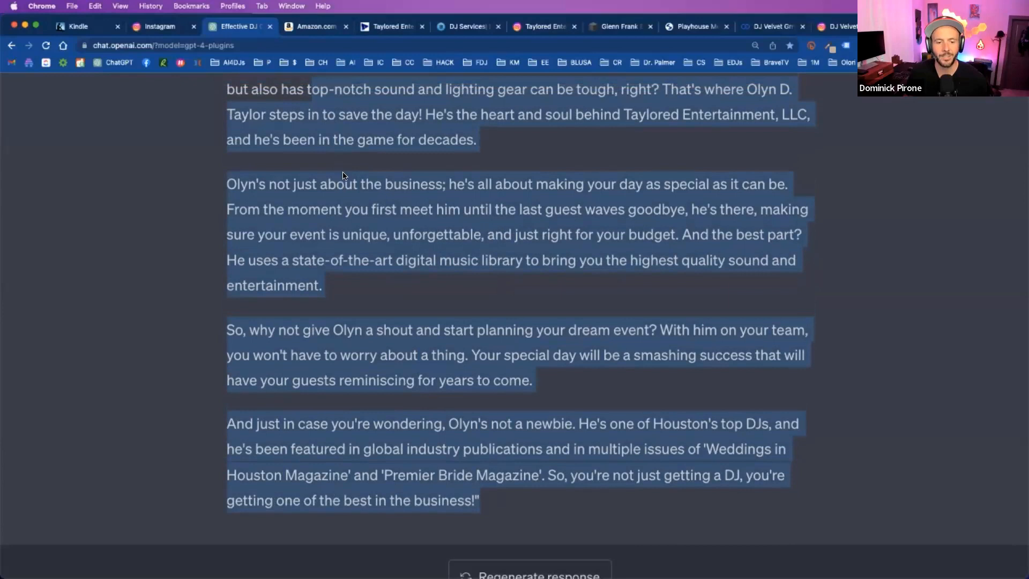
scroll(343, 176, up, 1)
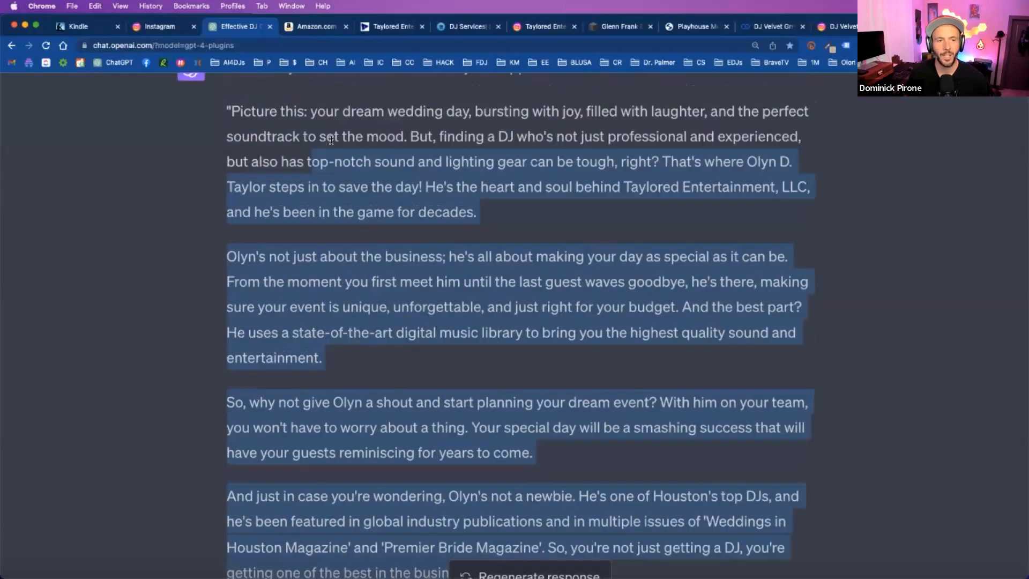
- Look through the Taylored Entertainment home page's event types, selling points and customer testimonial, returning to the welcome banner
click(374, 30)
scroll(477, 245, down, 10)
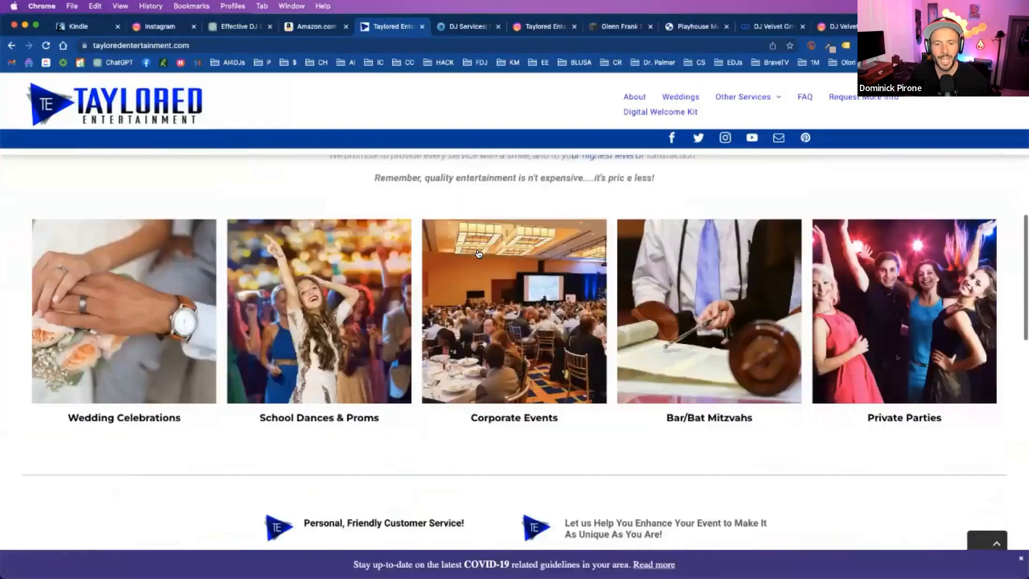
scroll(478, 252, down, 3)
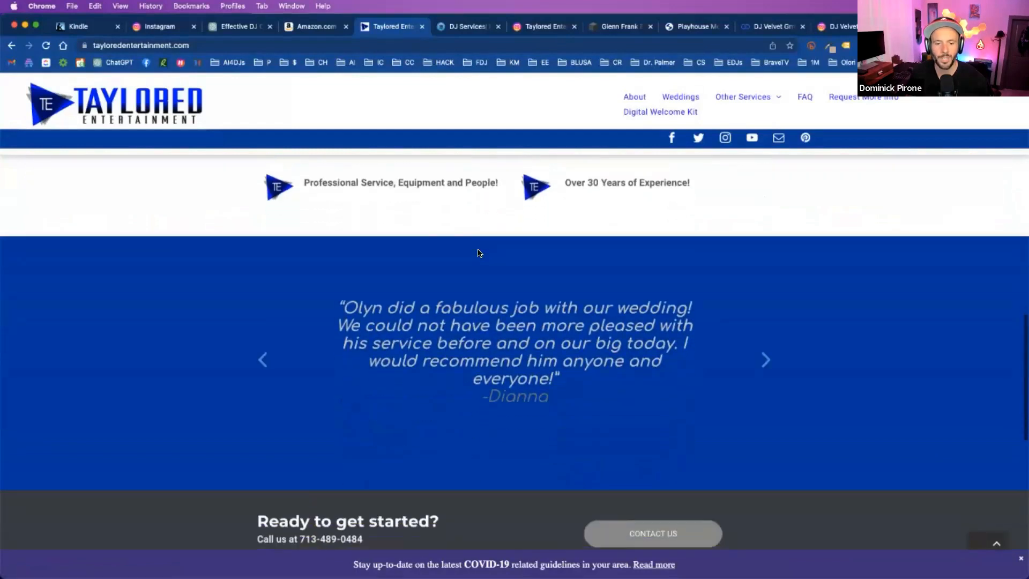
scroll(480, 252, up, 15)
scroll(479, 252, up, 3)
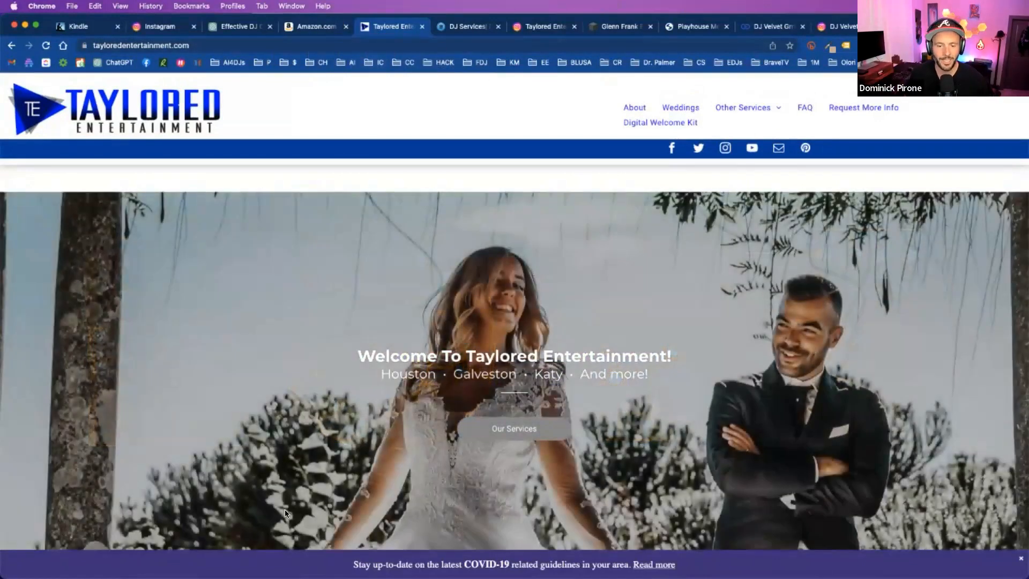
- Switch to Adobe Photoshop (Beta) and open the Taylored Entertainment Instagram screenshot of the DJ with the wedding couple
mouse_move(287, 576)
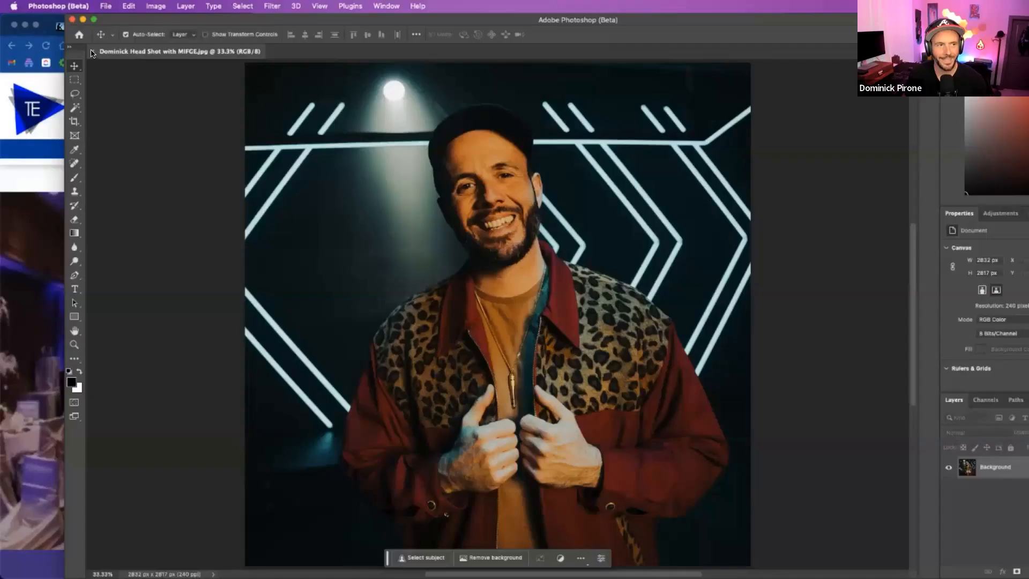
click(91, 51)
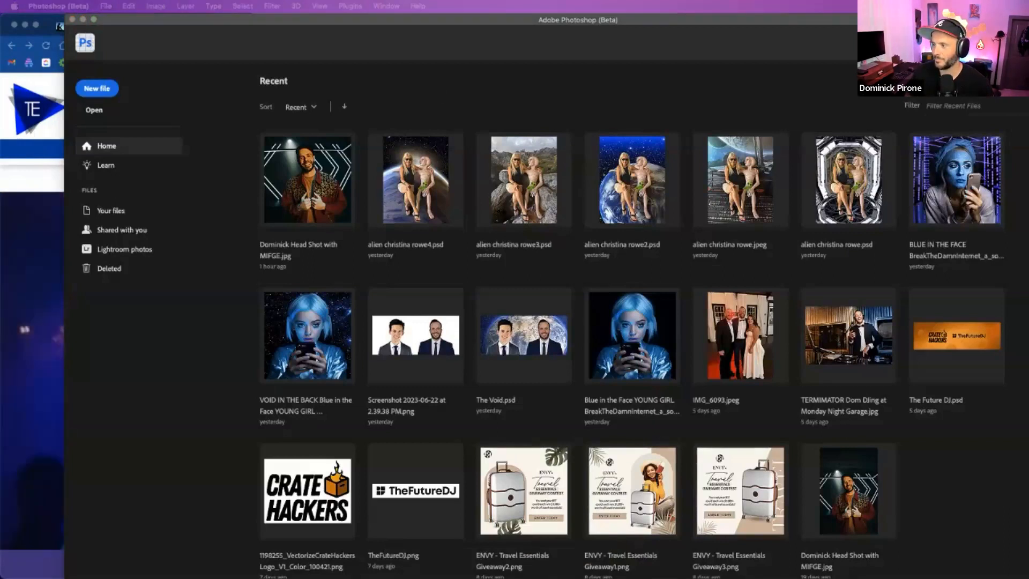
click(689, 143)
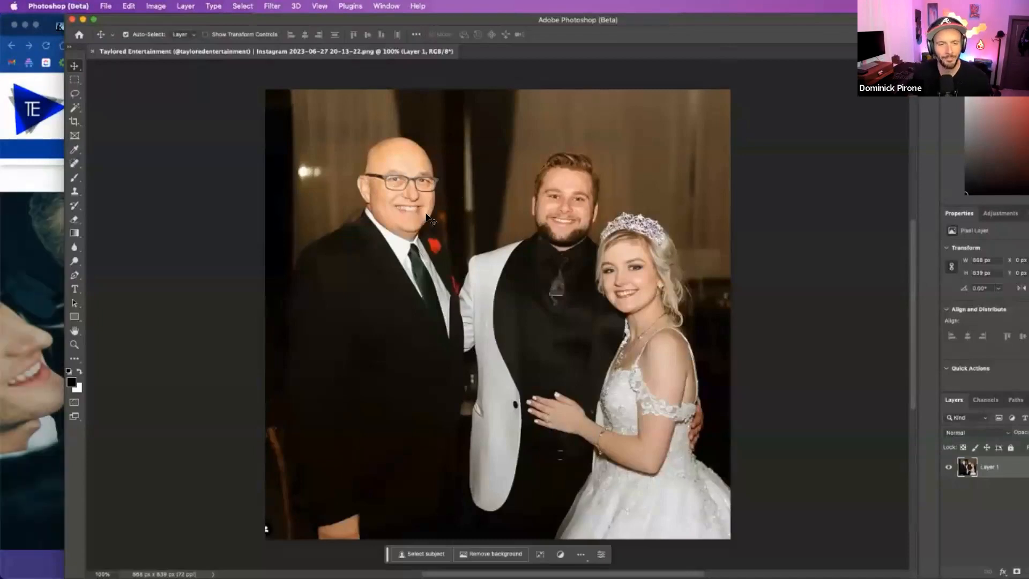
scroll(426, 399, down, 2)
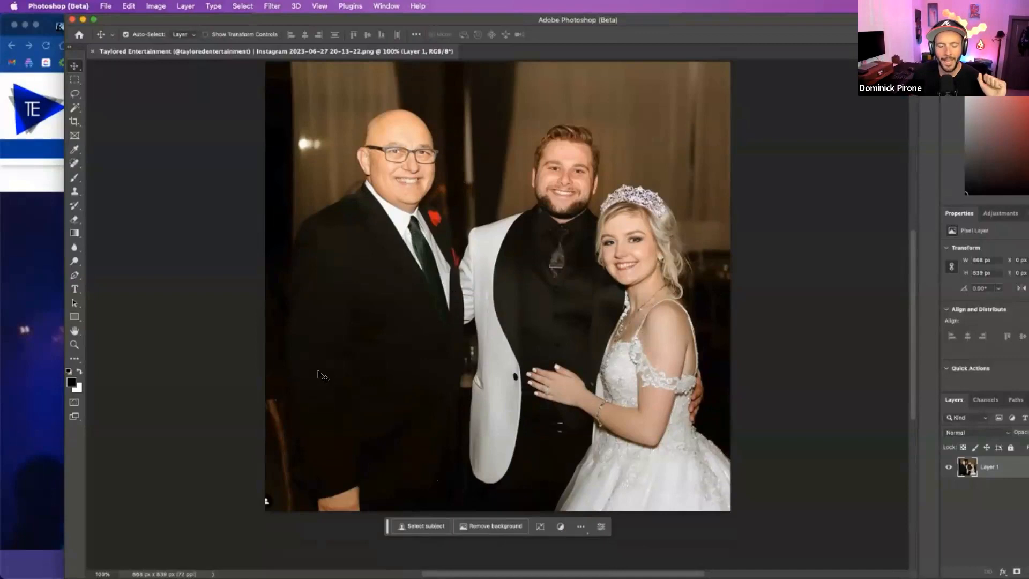
- Select the three people, invert the selection to the background, and fill it with Generative Fill using the prompt "the void of space"
click(423, 528)
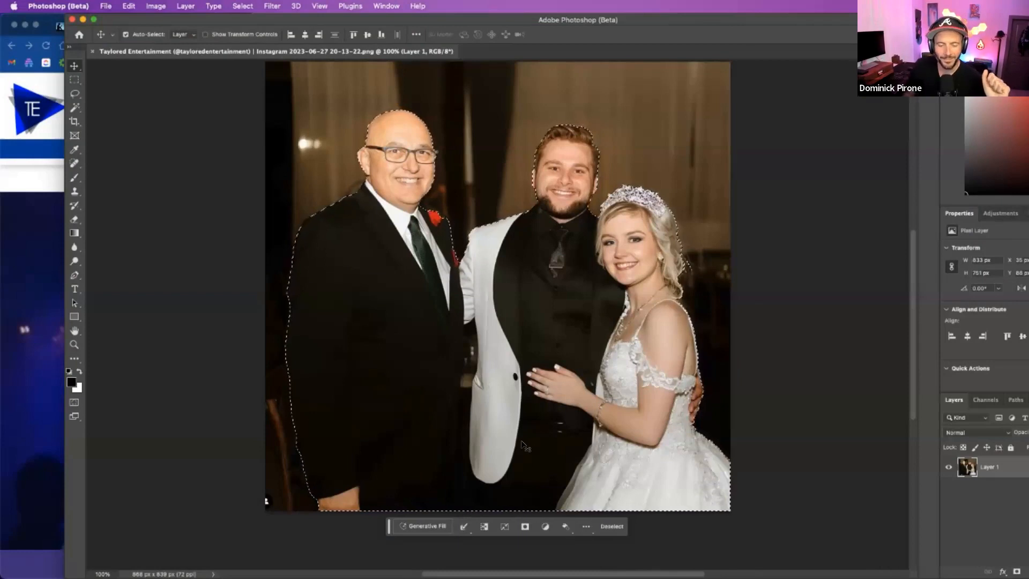
click(483, 529)
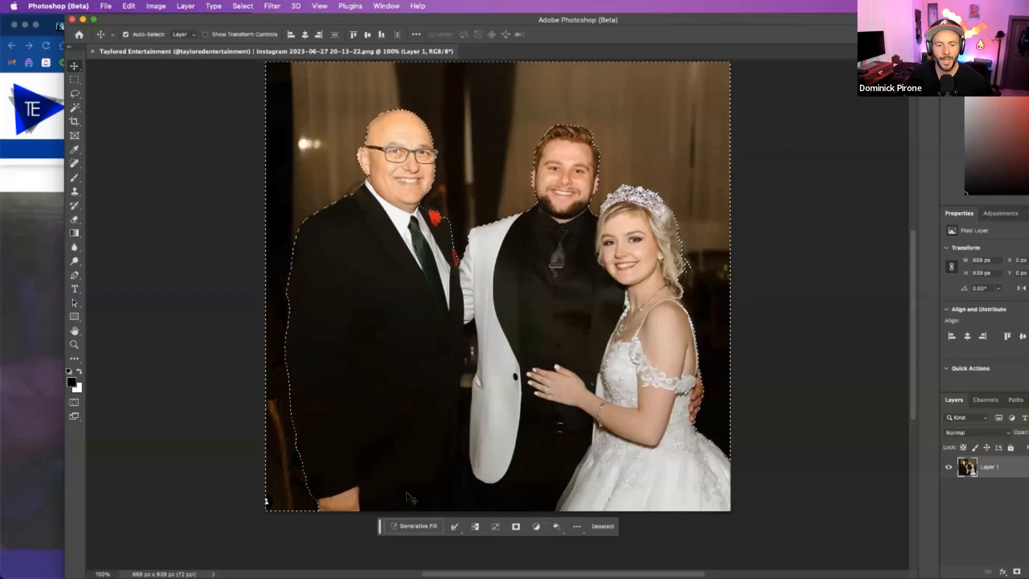
click(418, 528)
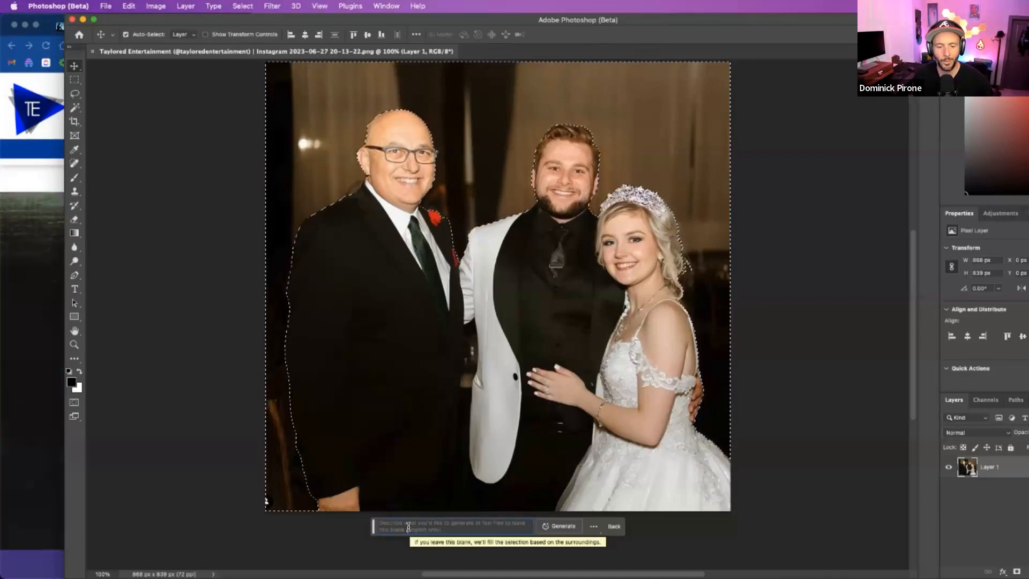
text(the void of space)
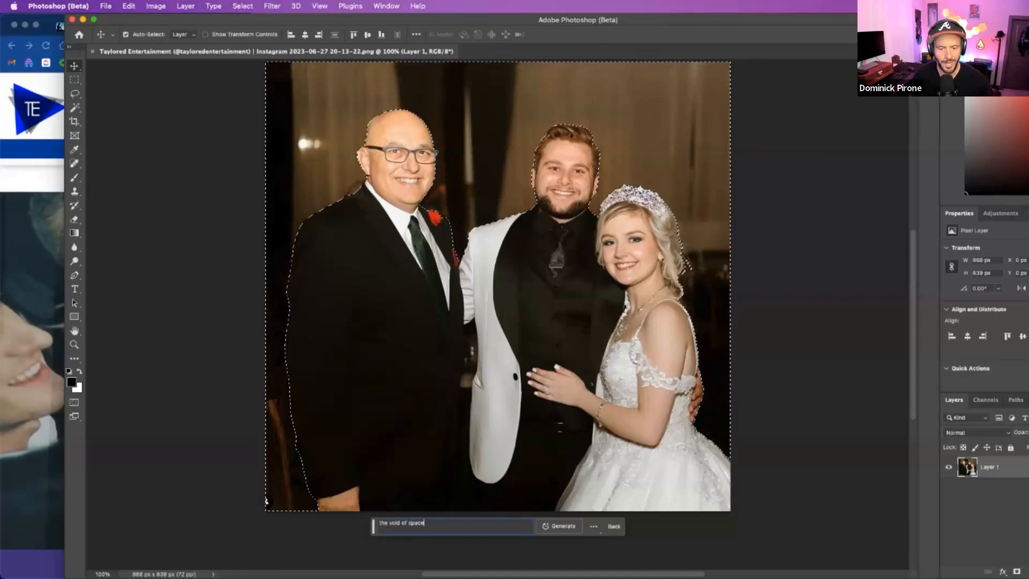
key(Return)
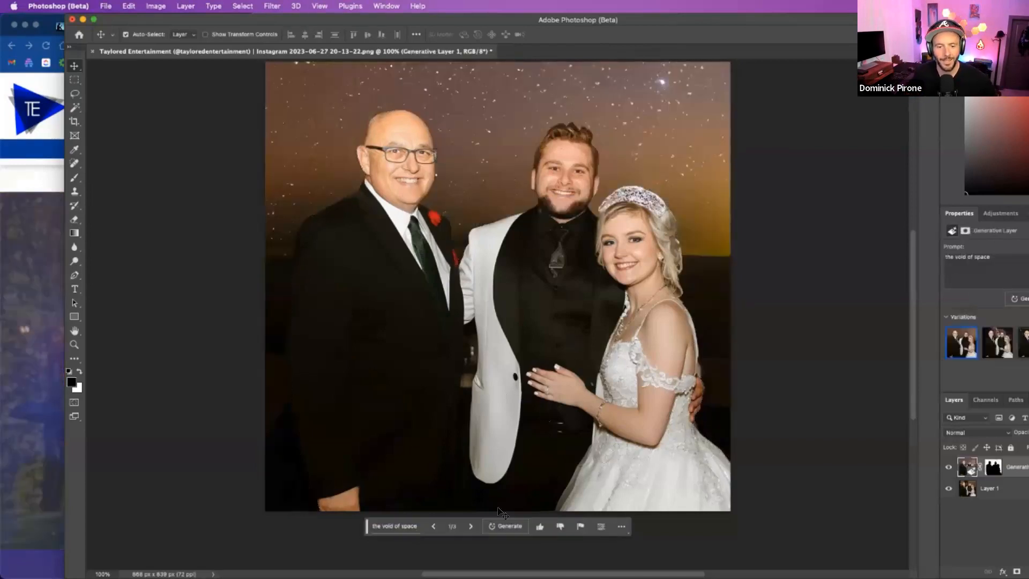
- Step through the second and third space background variations and generate more from the same prompt
scroll(472, 530, up, 1)
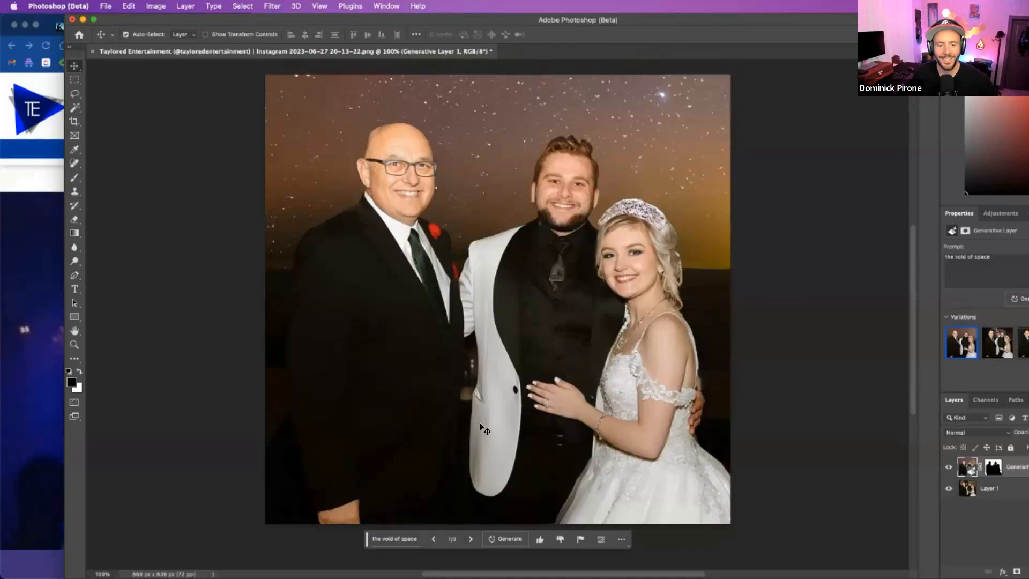
click(471, 539)
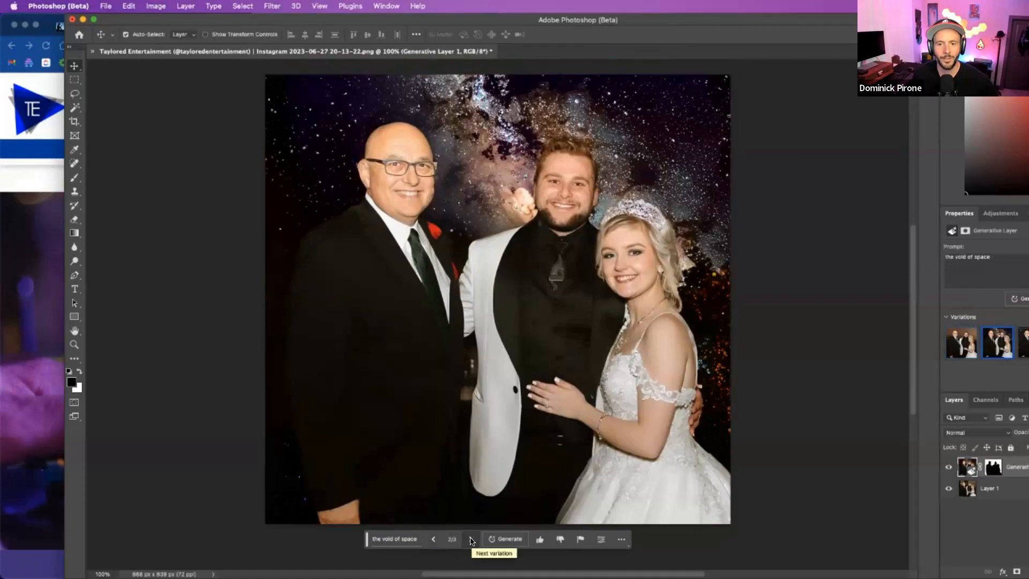
click(471, 539)
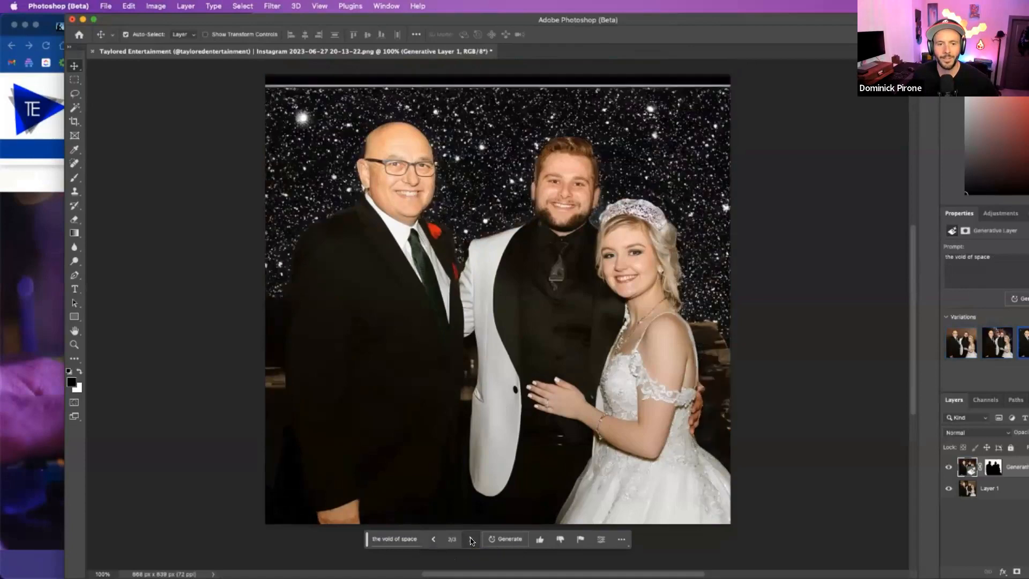
click(498, 540)
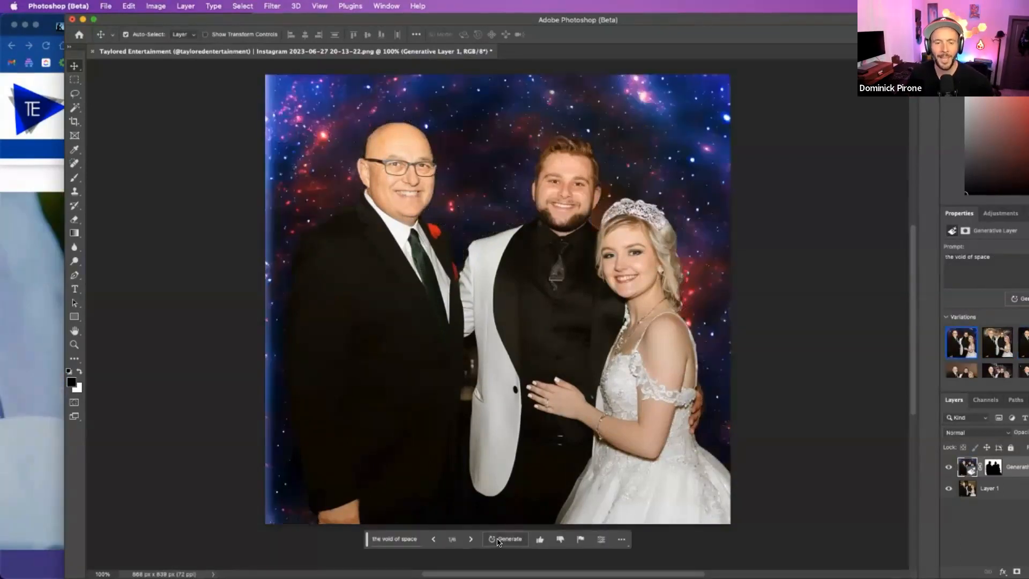
- Cycle back and forth through the "the void of space" background variations to compare them, stopping on the fourth
click(470, 539)
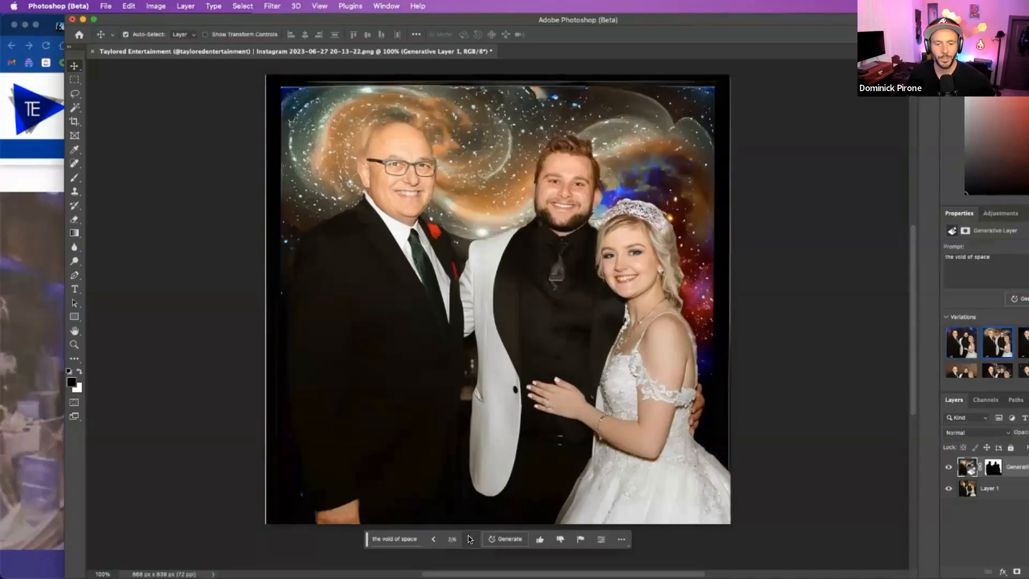
click(470, 539)
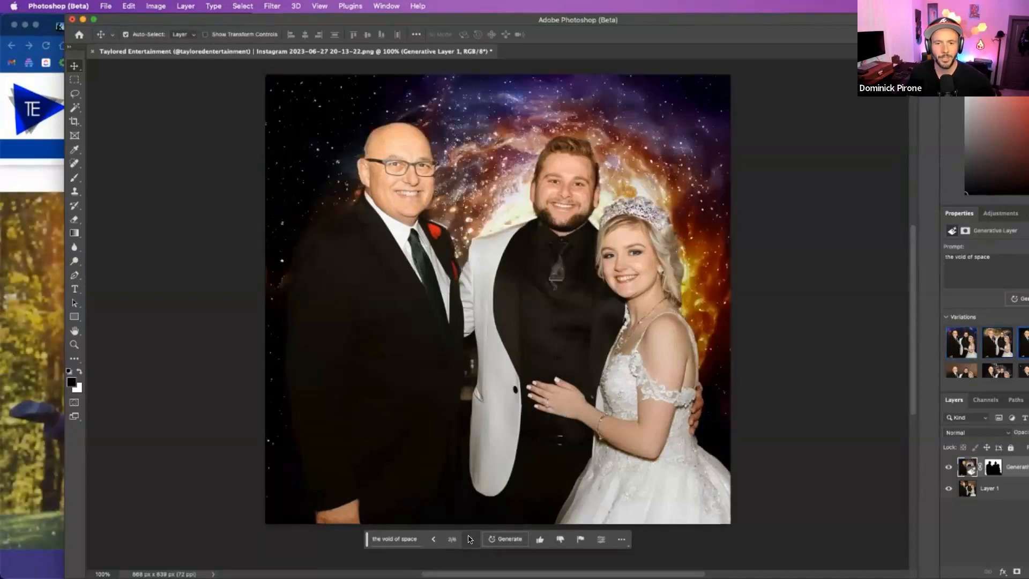
click(433, 539)
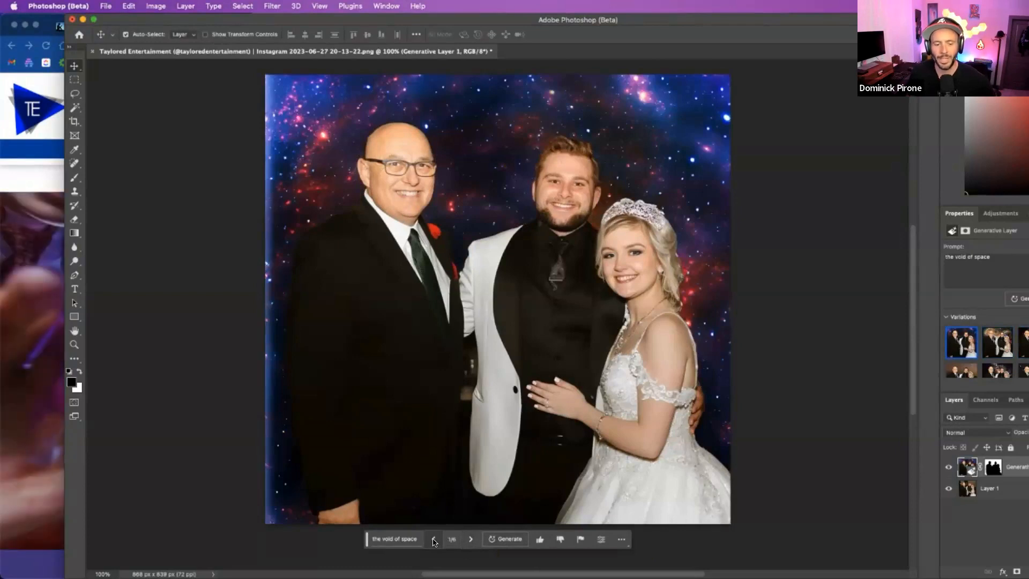
click(433, 539)
click(433, 541)
click(433, 541)
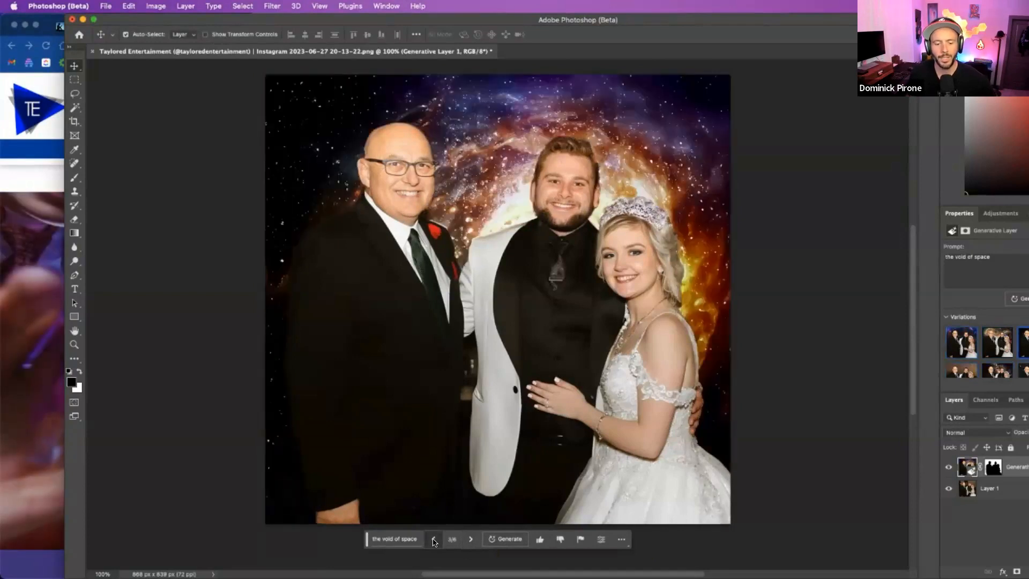
click(433, 542)
click(433, 542)
click(434, 539)
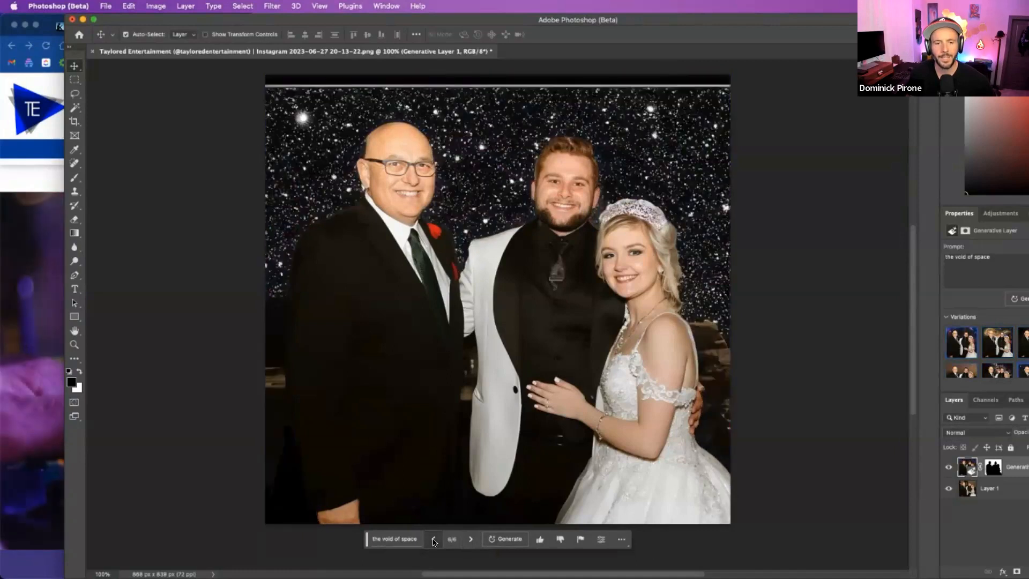
click(434, 539)
click(434, 539)
click(433, 539)
click(471, 539)
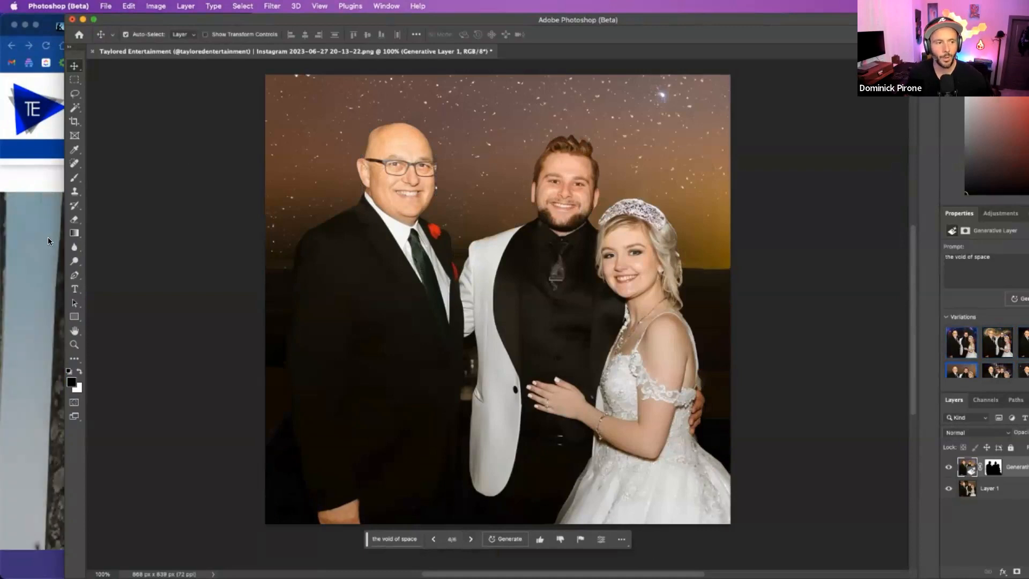
- Switch to the ChatGPT conversation in Chrome and copy the friendly-tone rewrite from "Picture this" through "one of the best in the business!"
click(49, 239)
click(238, 25)
scroll(374, 375, down, 5)
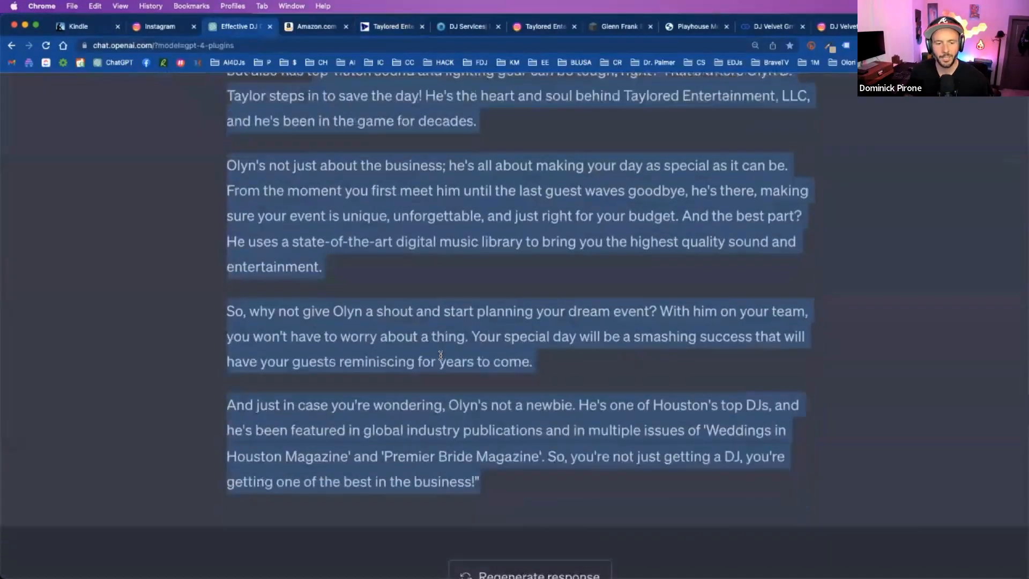
drag(485, 362, 304, 378)
scroll(306, 376, down, 1)
scroll(305, 376, down, 7)
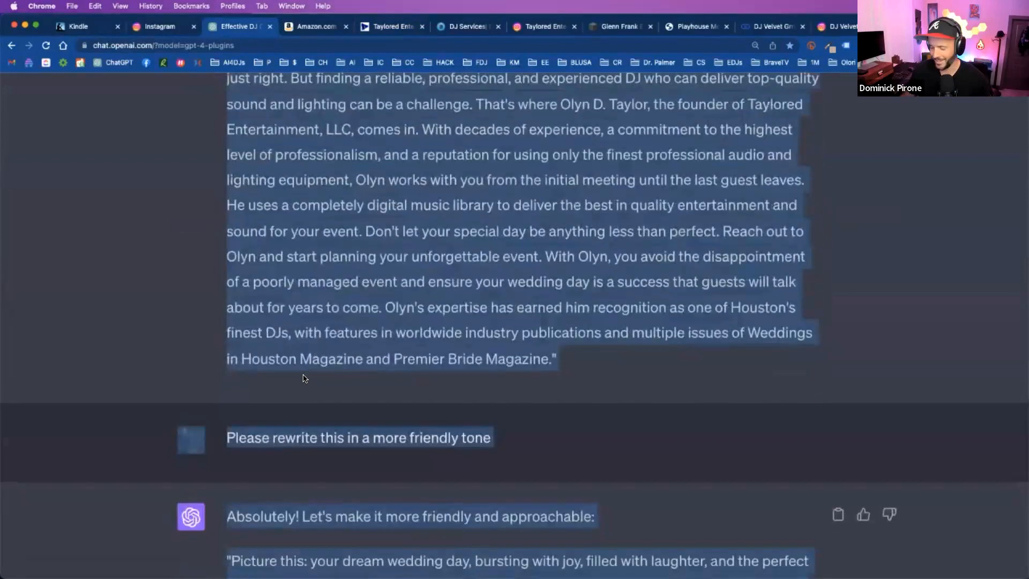
scroll(305, 378, down, 5)
click(467, 371)
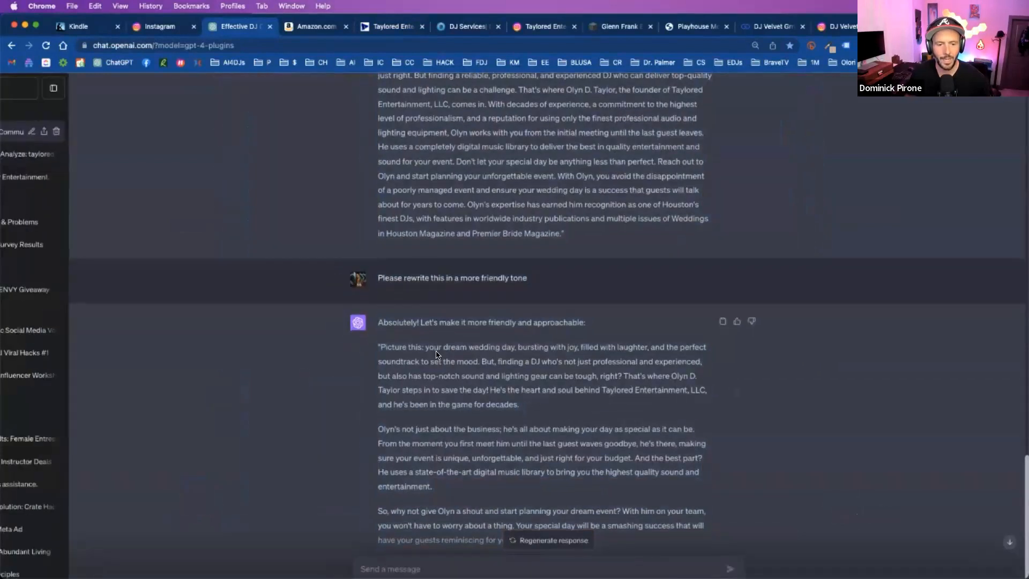
scroll(428, 348, down, 1)
drag(378, 278, 522, 543)
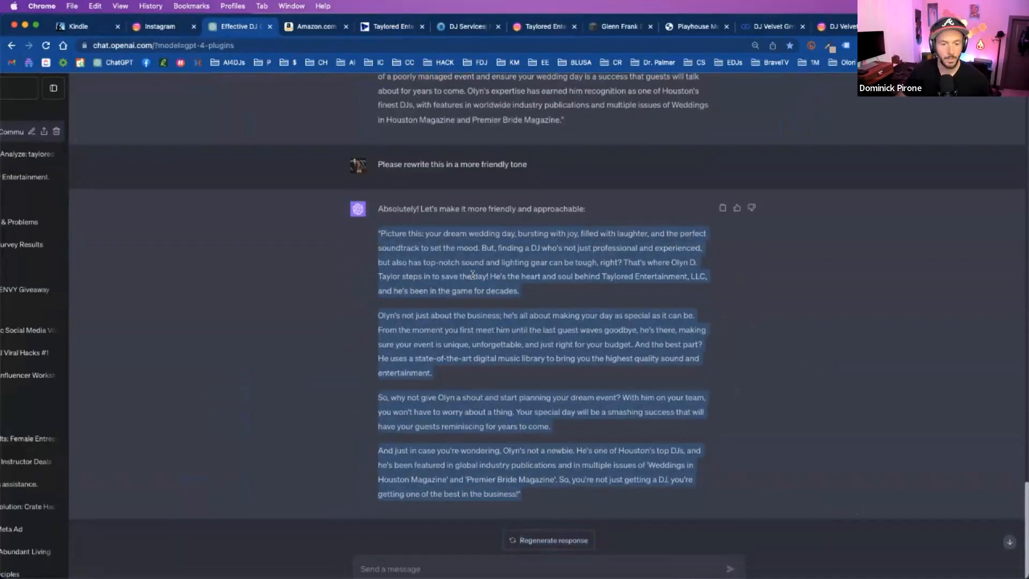
scroll(472, 275, down, 3)
click(660, 230)
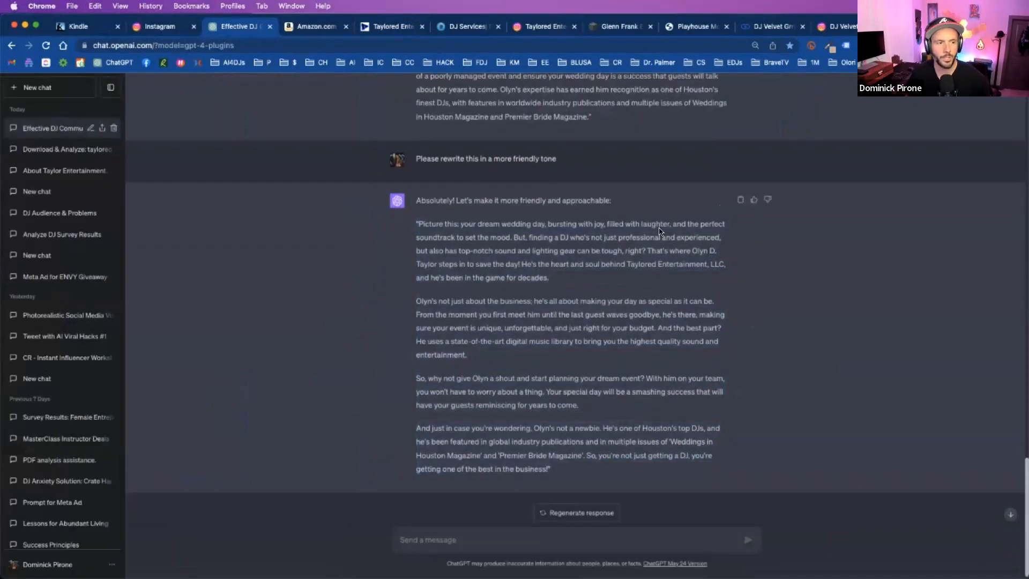
- Start a new GPT-4 chat in Plugins mode and check that the Link Reader and Zapier plugins are enabled
click(48, 90)
mouse_move(615, 97)
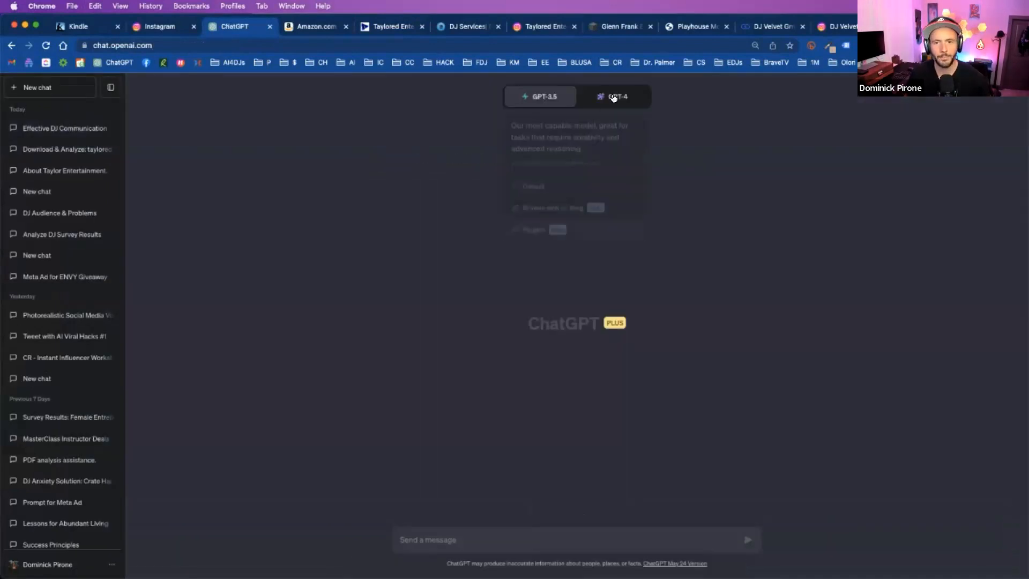
click(606, 230)
click(595, 120)
scroll(588, 209, down, 3)
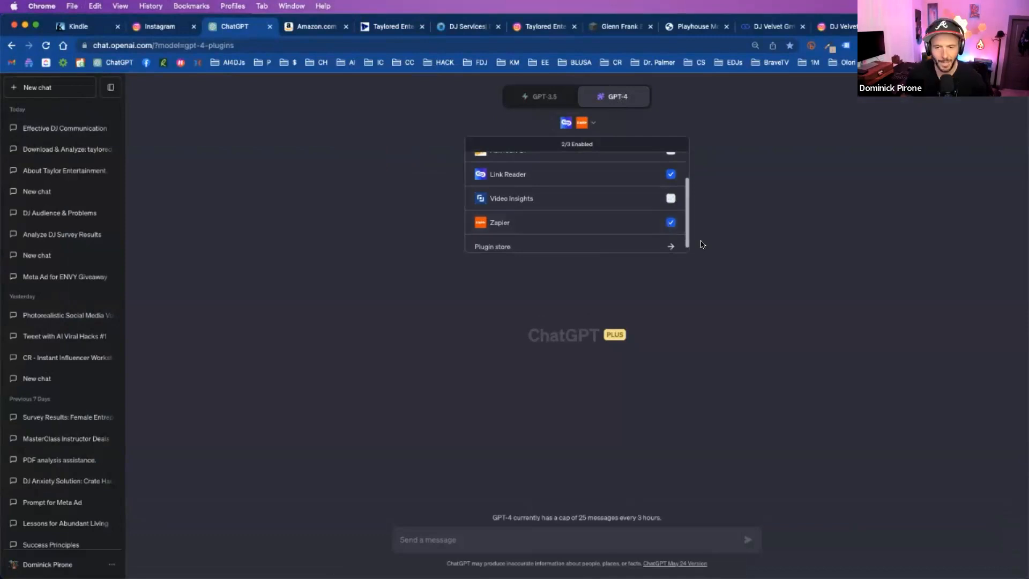
- Write "Please take this text and make me a fun Instagram caption that I can post to social media:" followed by the copied rewrite
click(465, 537)
text(Please take this text and make me a fun Instagram caption that I can post t)
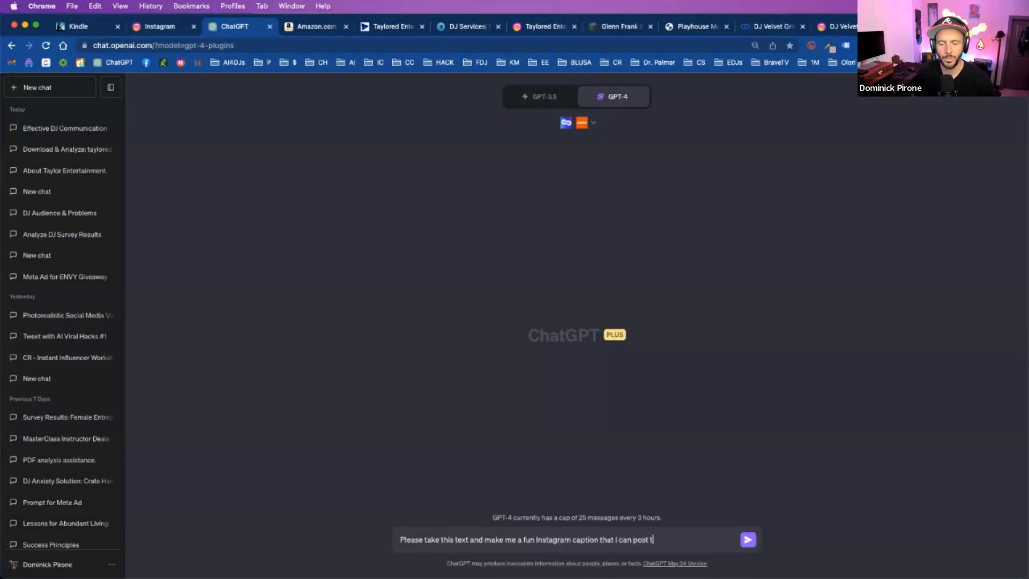
text(media:)
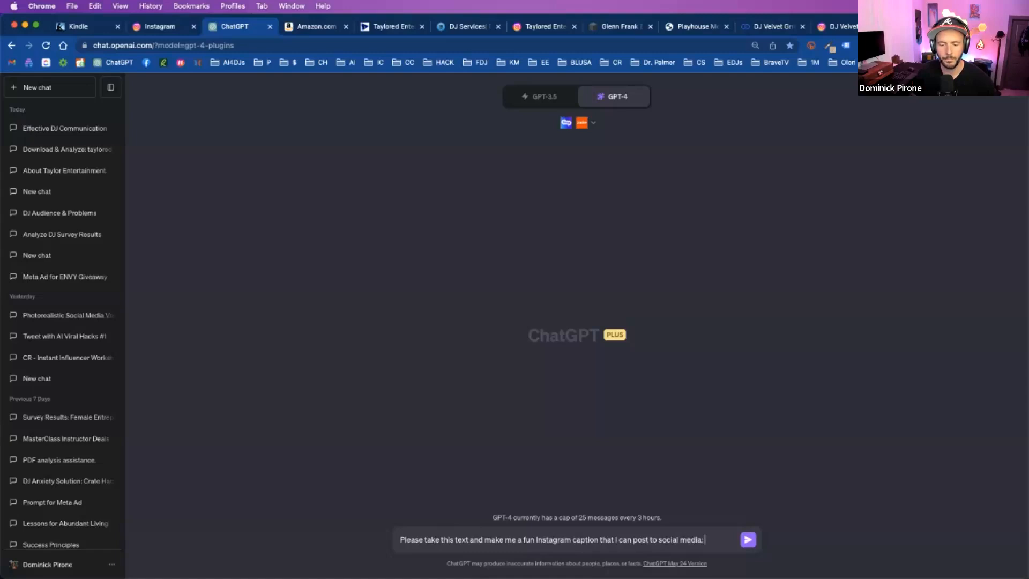
key(super+v)
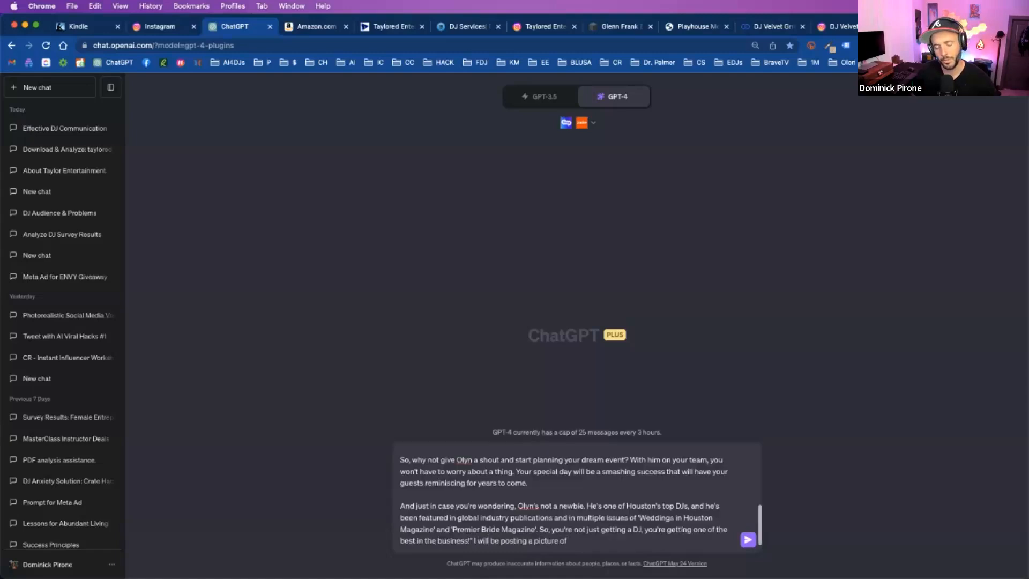
- Add "I will be posting a picture of me and a bride and groom with a space background. Please make it sound astronaut-y." and send the prompt
text(ride and groom with a space backgro)
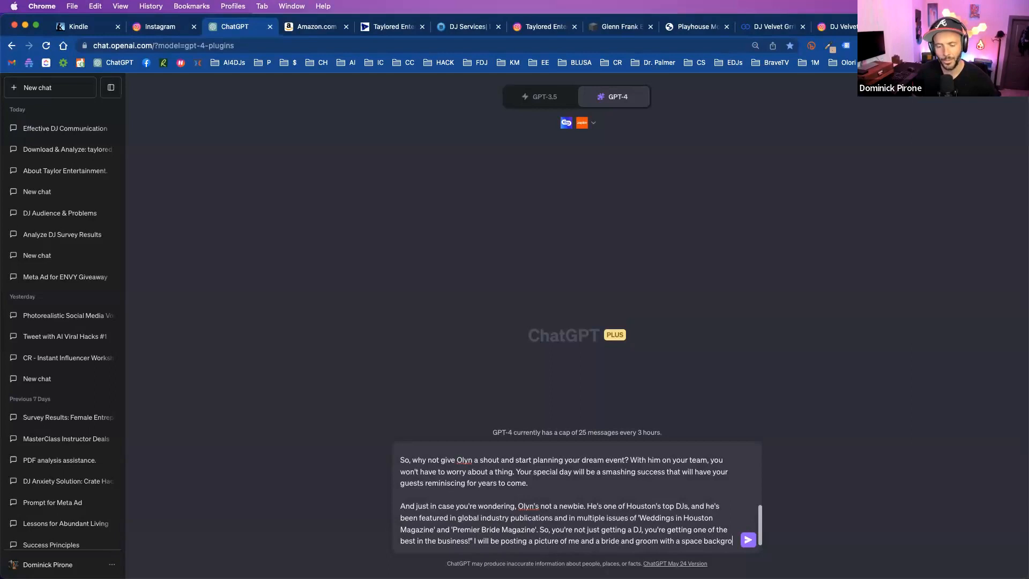
text(und. Please make it sound astr)
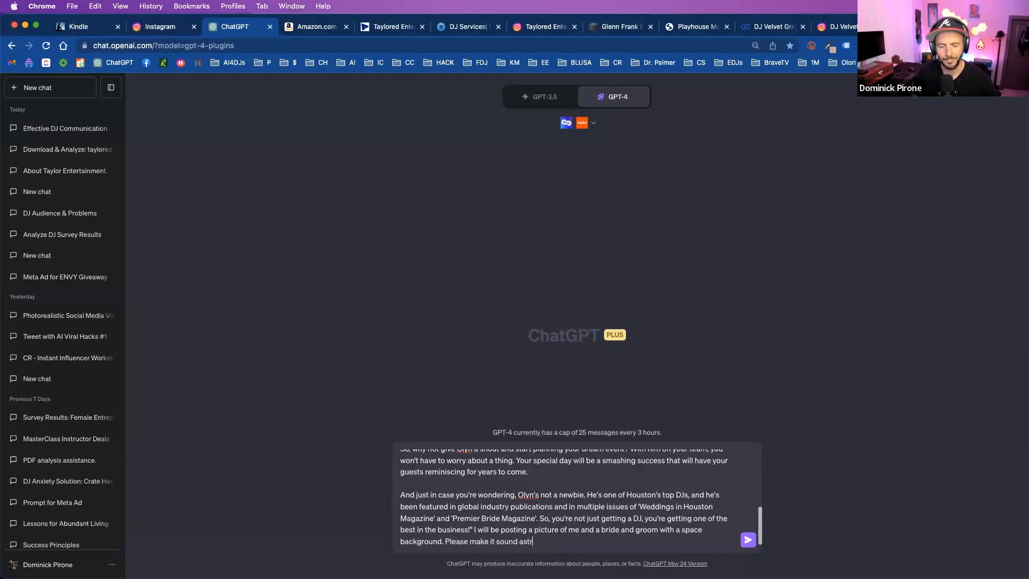
text(onaut-y.)
key(Return)
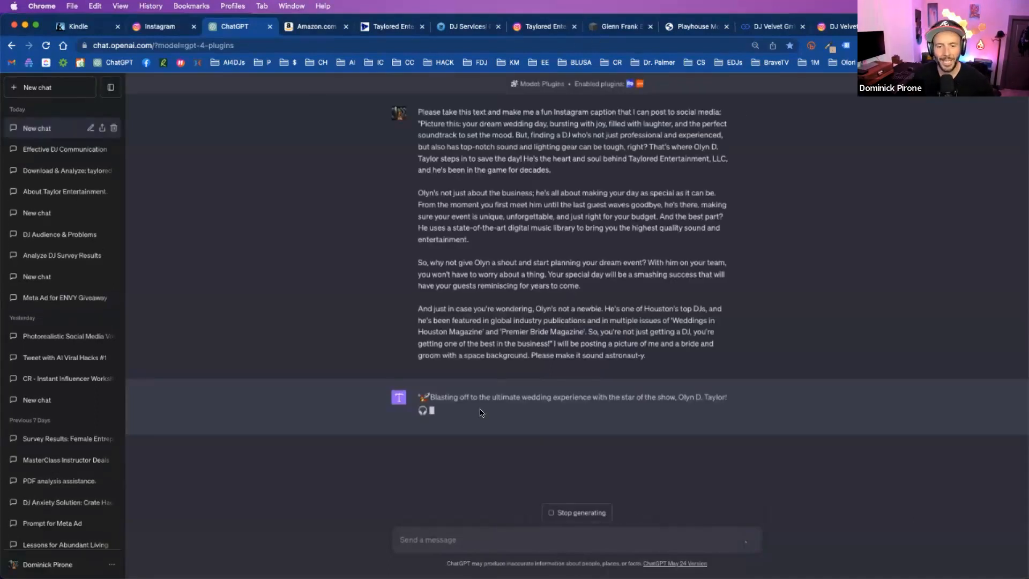
- Read through the generated space-themed Instagram caption, returning to its opening lines
scroll(617, 404, up, 5)
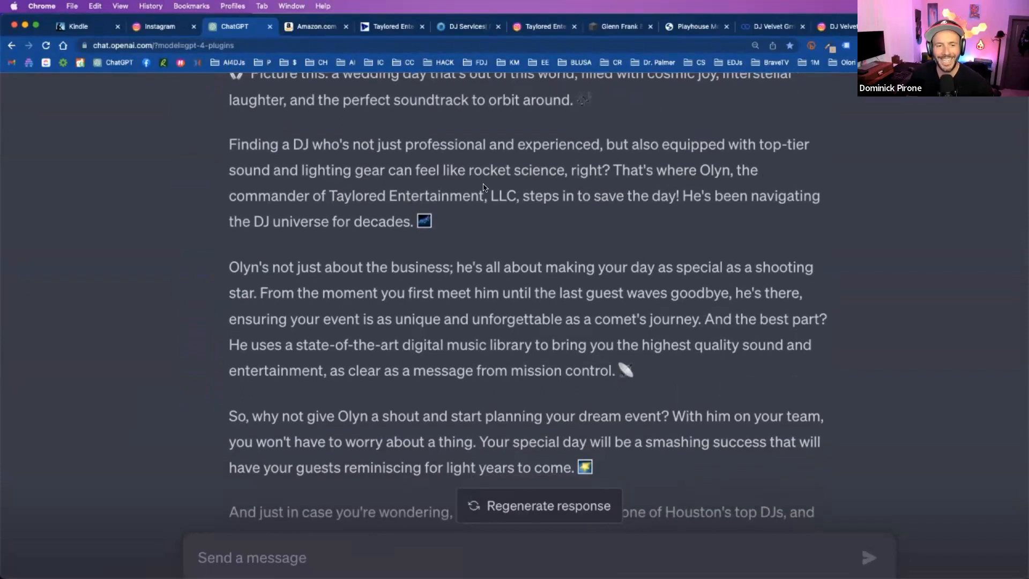
scroll(483, 187, down, 2)
scroll(533, 180, up, 4)
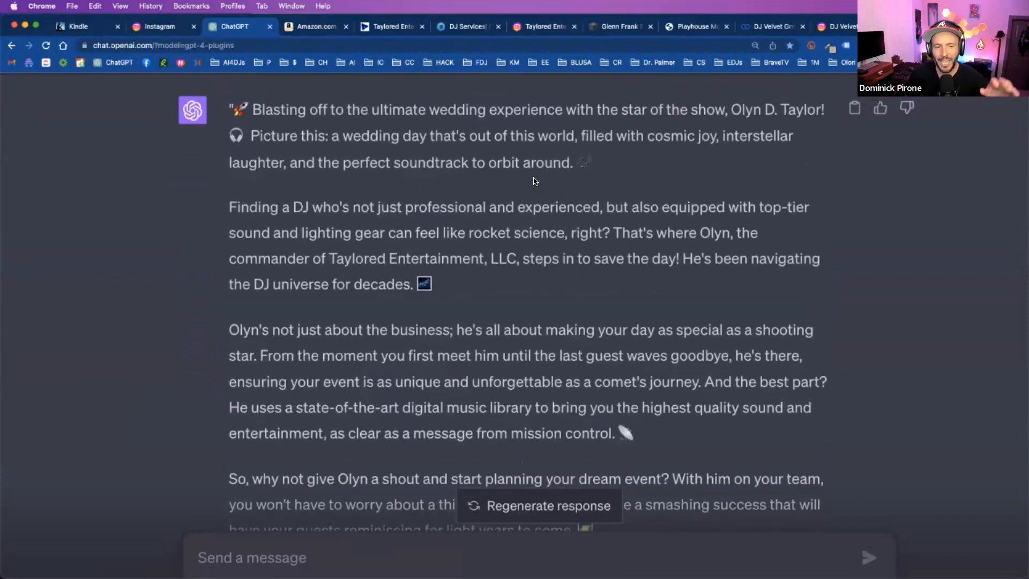
scroll(533, 181, up, 2)
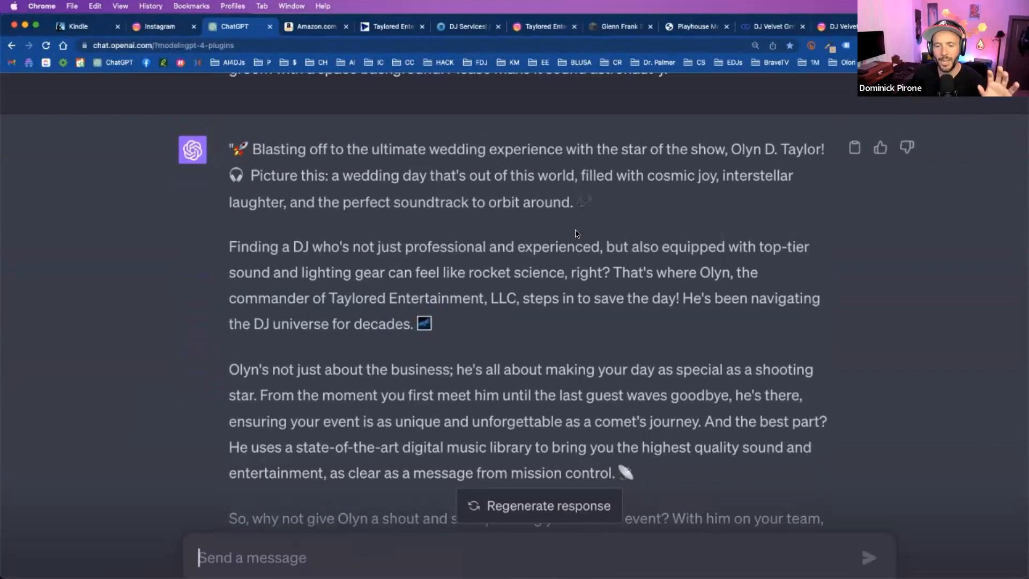
scroll(576, 233, down, 2)
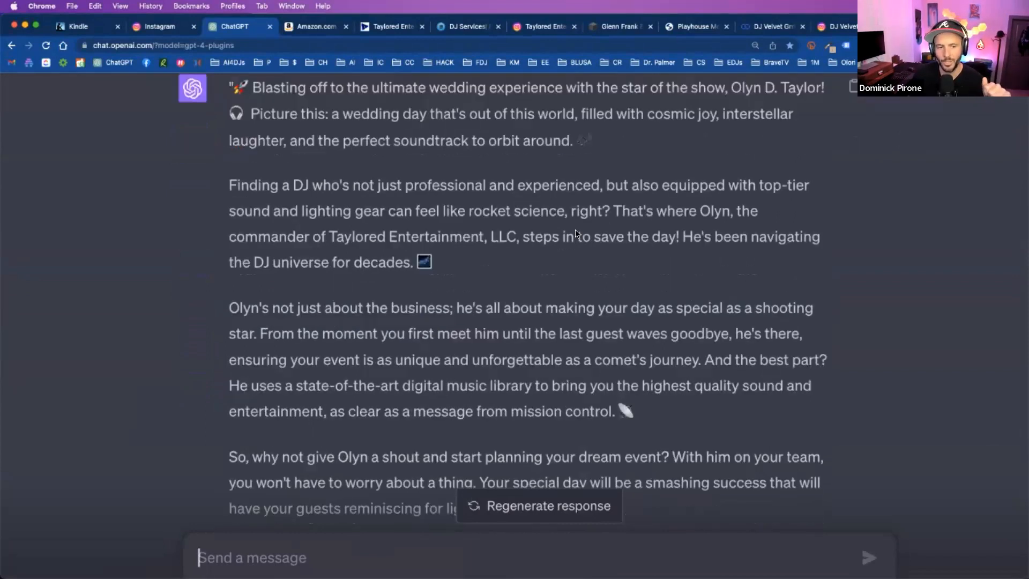
scroll(667, 227, down, 2)
scroll(667, 226, up, 2)
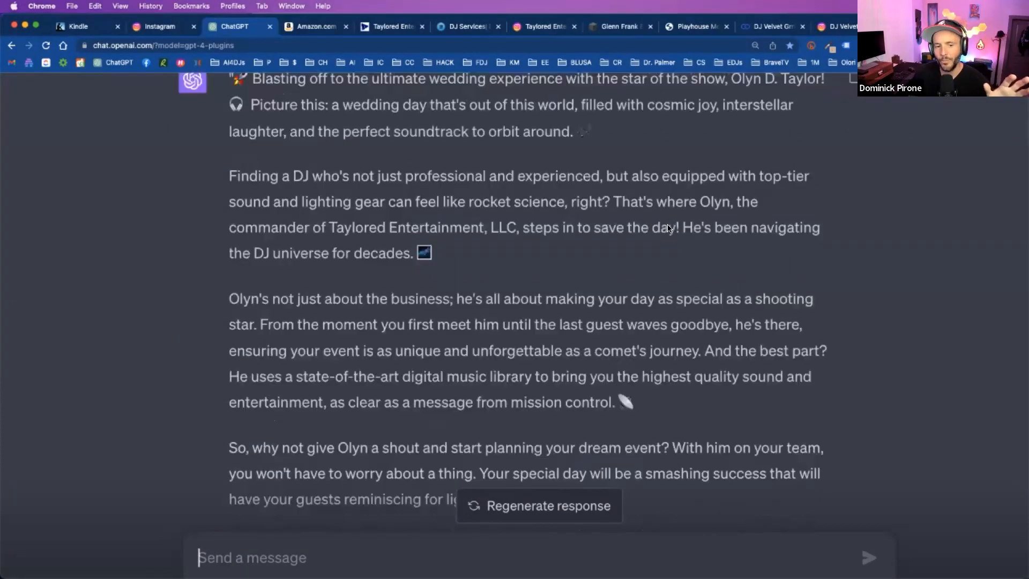
scroll(667, 226, up, 2)
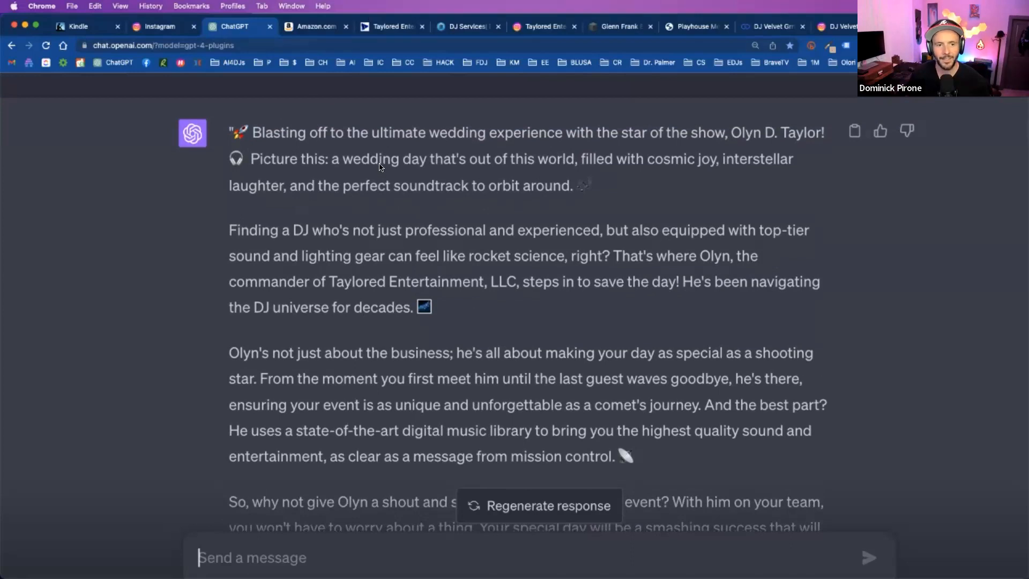
- Switch to Photoshop and set the generative layer back to its first variation, the blue and red nebula
key(super+Tab)
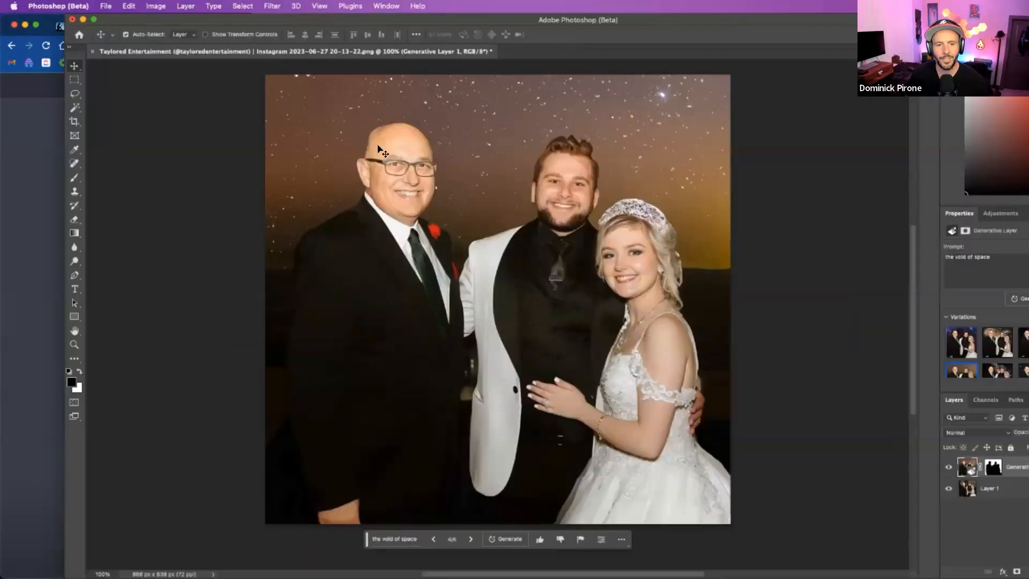
click(433, 539)
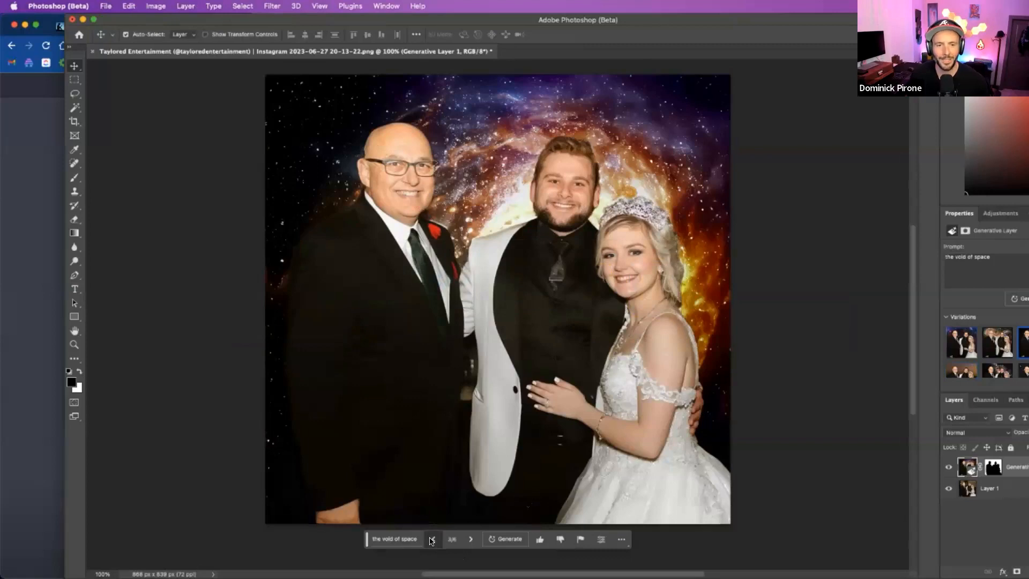
click(432, 538)
click(431, 539)
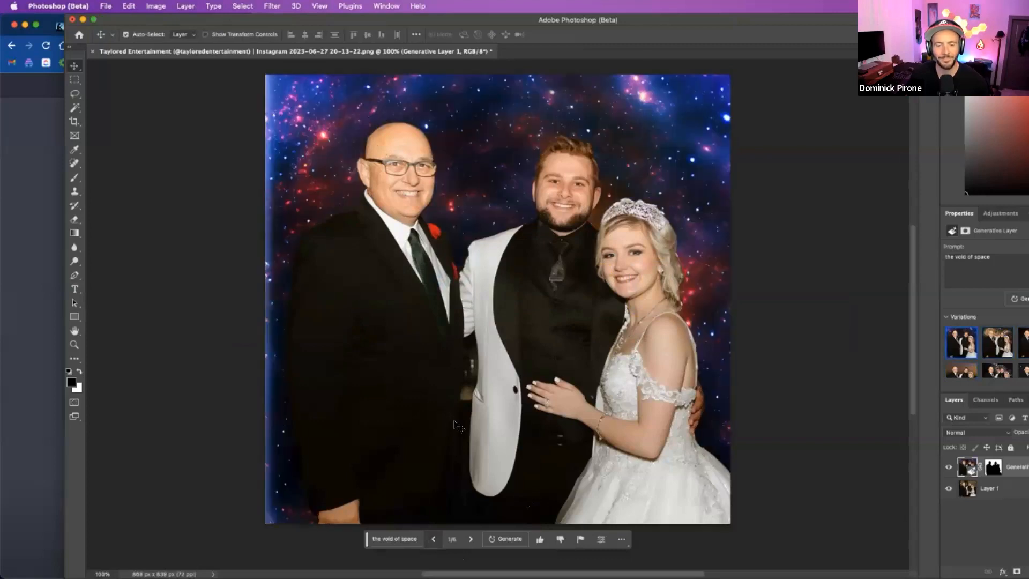
- Return to the ChatGPT caption conversation and send "Using Zapier, please post this to Twitter"
key(super+Tab)
scroll(459, 300, down, 3)
scroll(459, 299, down, 3)
key(super+0)
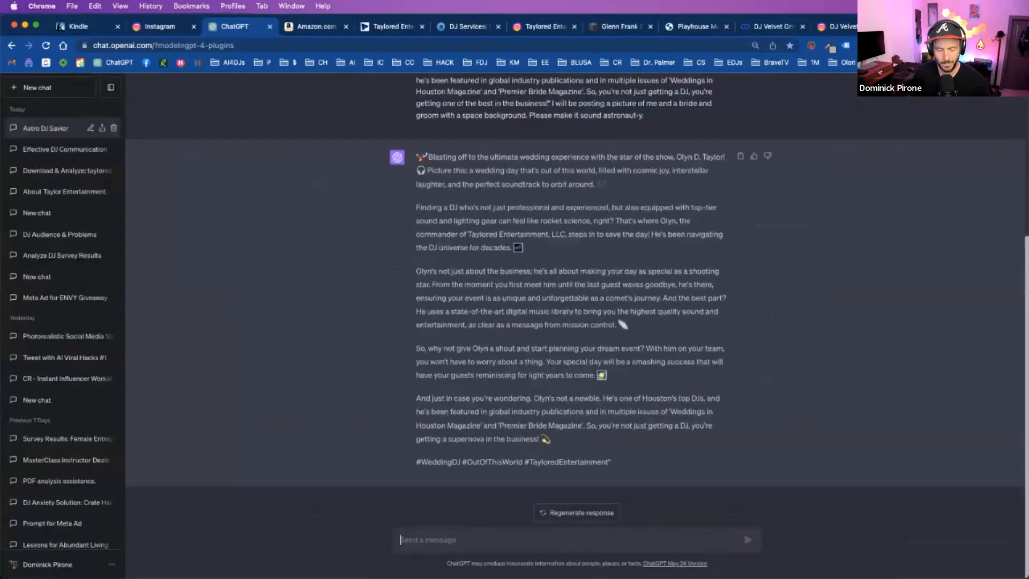
text(Using Zapier, please post this to)
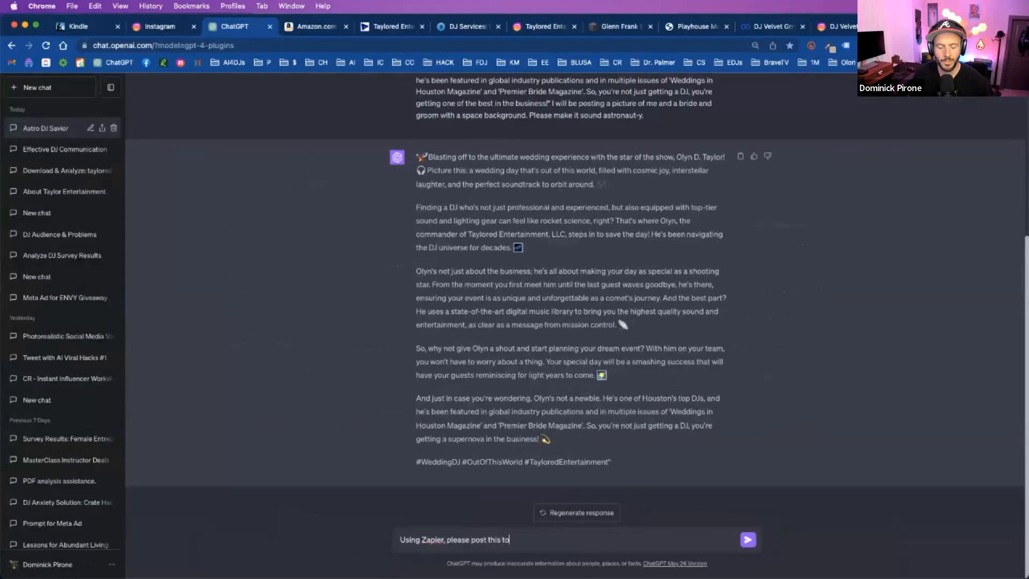
text( Twitter)
key(Return)
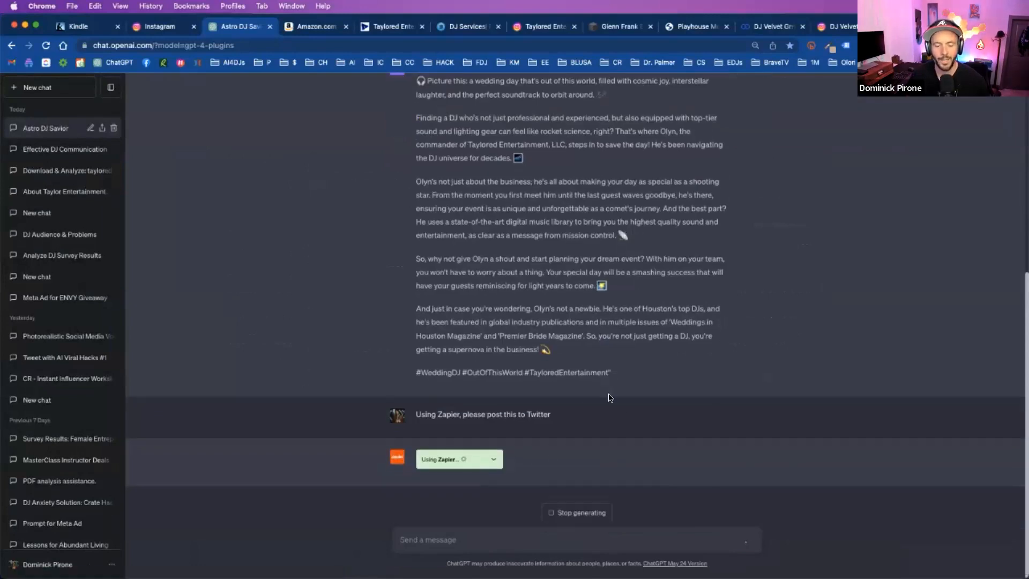
- Open the Zapier confirmation link in the reply and review the message text in the Create Tweet preview
scroll(622, 411, up, 2)
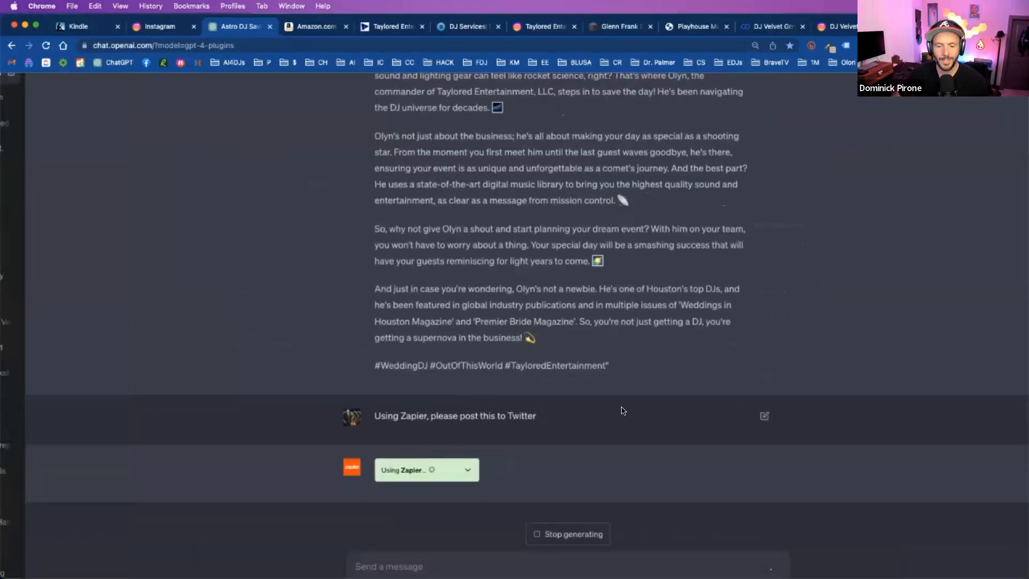
scroll(622, 410, right, 3)
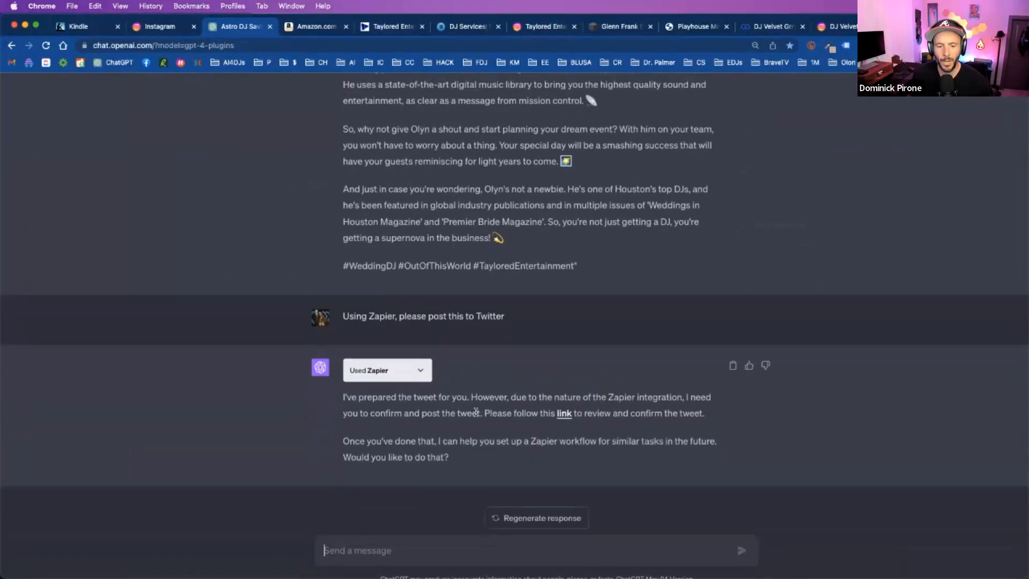
click(565, 413)
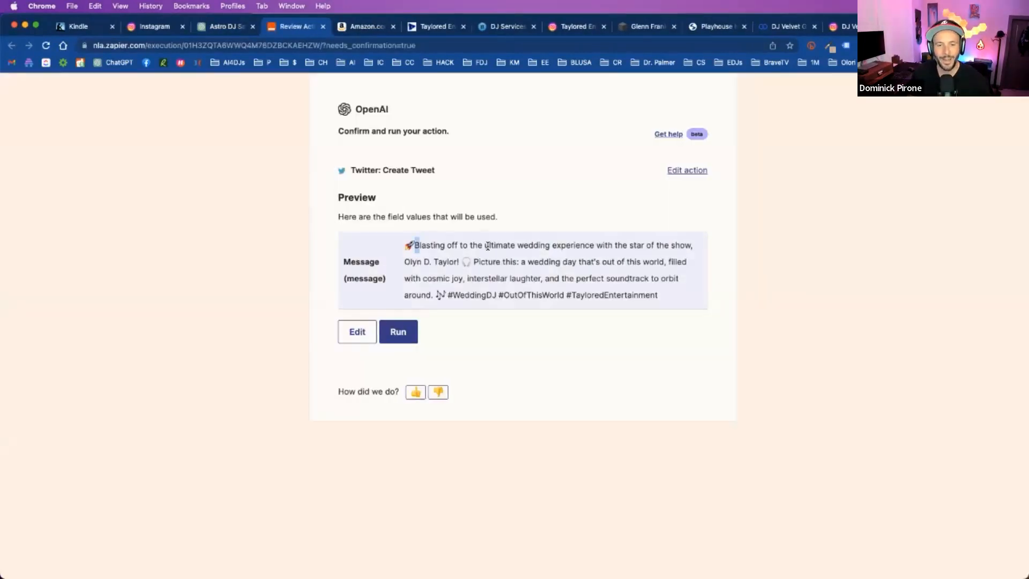
drag(487, 246, 407, 246)
click(421, 248)
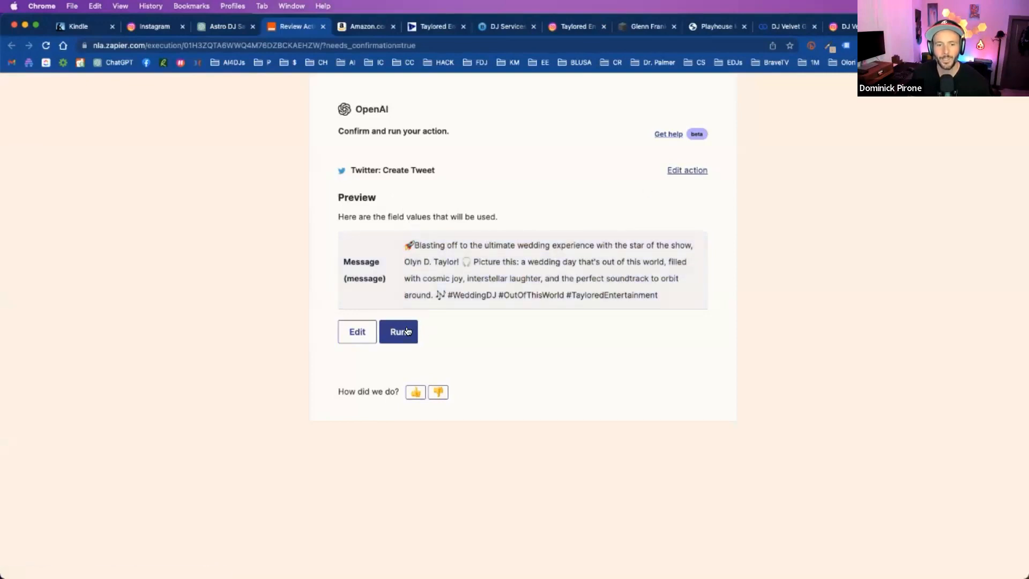
- Close the Zapier tweet confirmation page and send ChatGPT the message "Using zapier, please post this to my Instagram account"
click(322, 27)
text(Using)
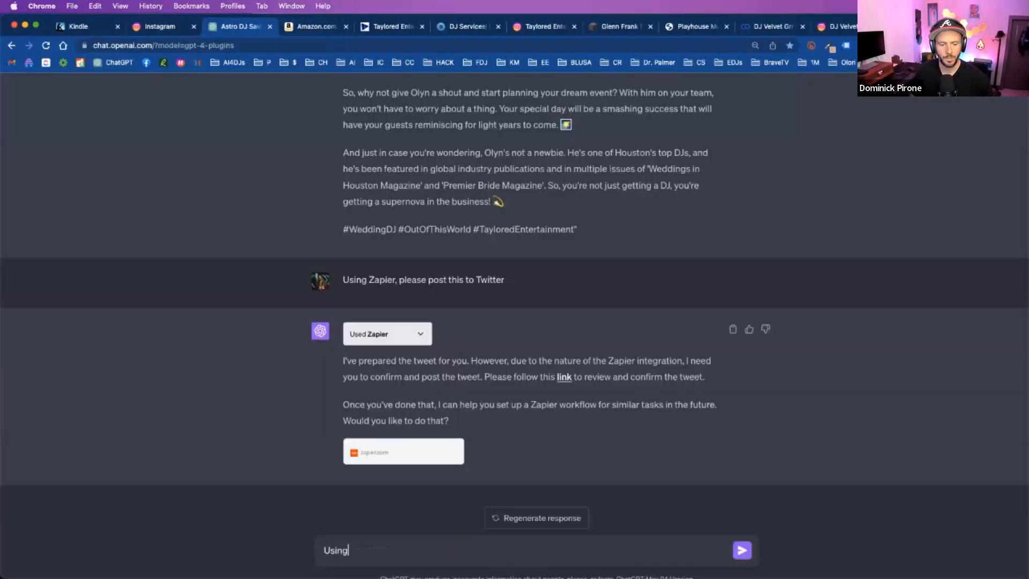
text( zapier, please post )
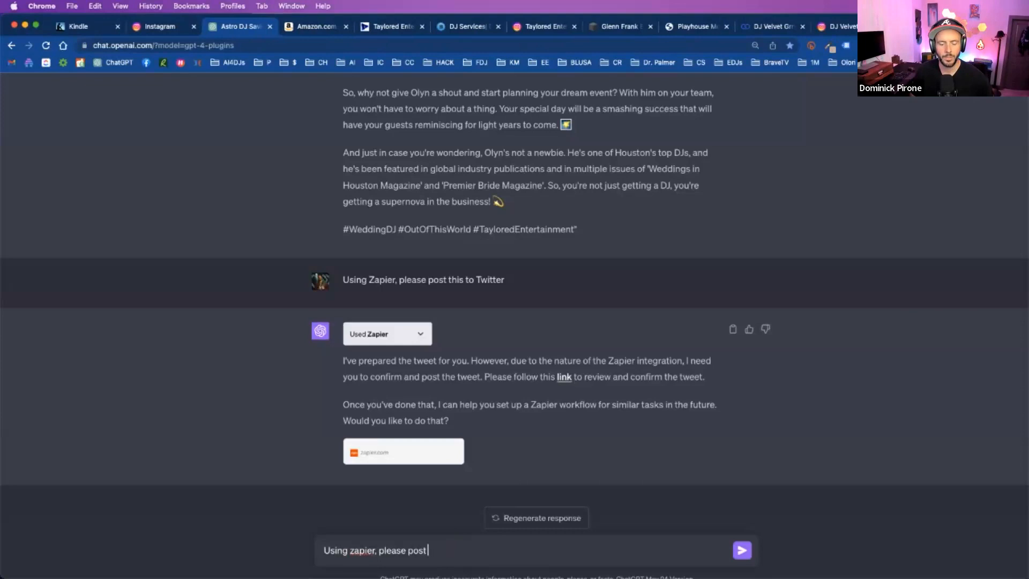
text(this to my Instagram account)
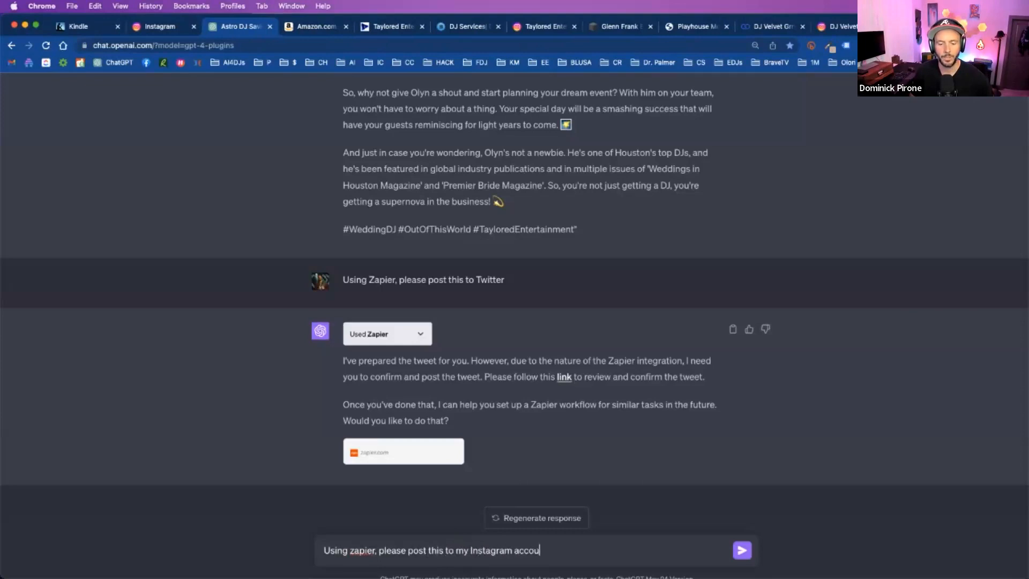
key(Return)
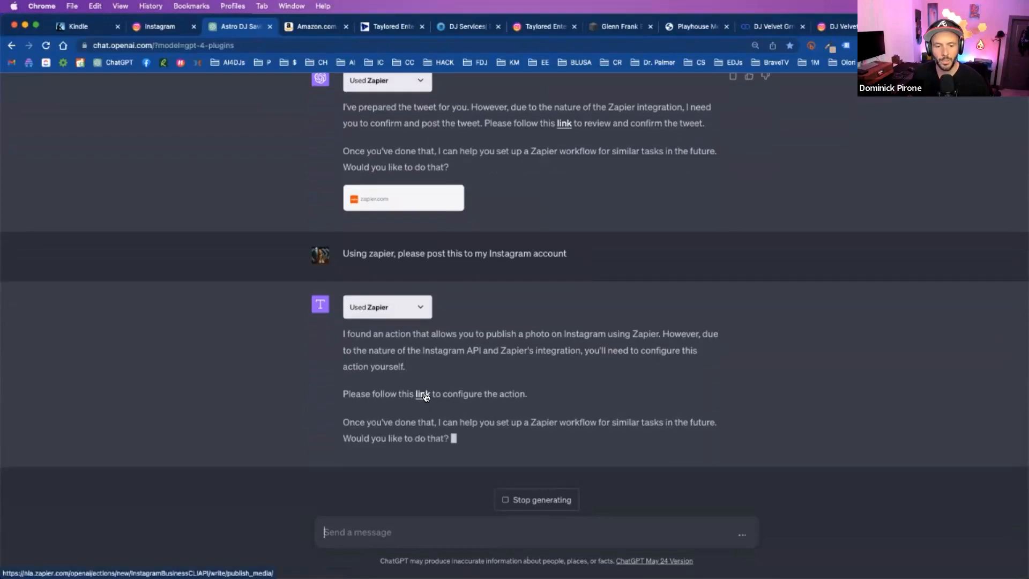
- Open the linked Zapier setup page for the Instagram photo action, and return to the ChatGPT conversation to look over the caption
click(423, 392)
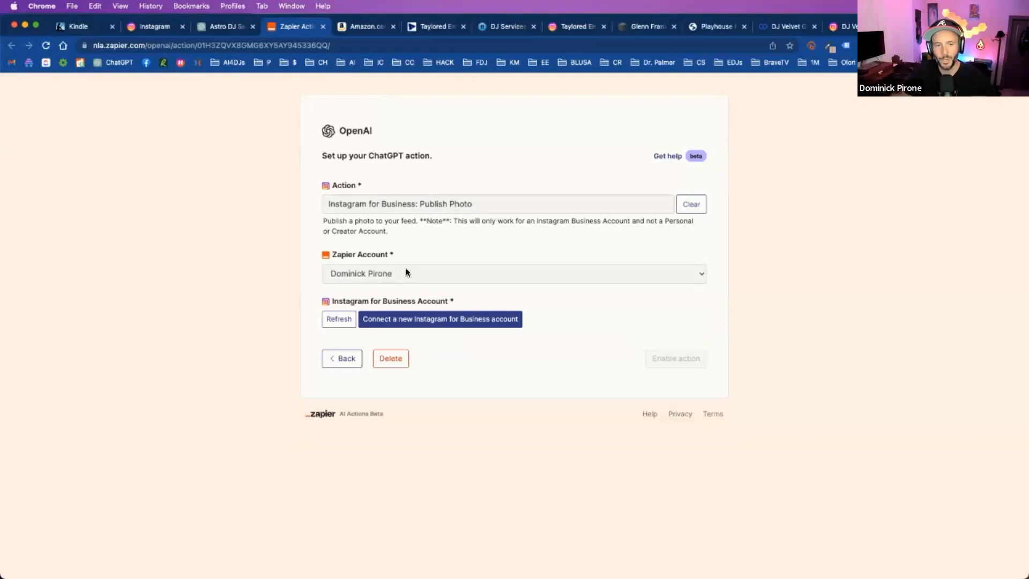
click(221, 26)
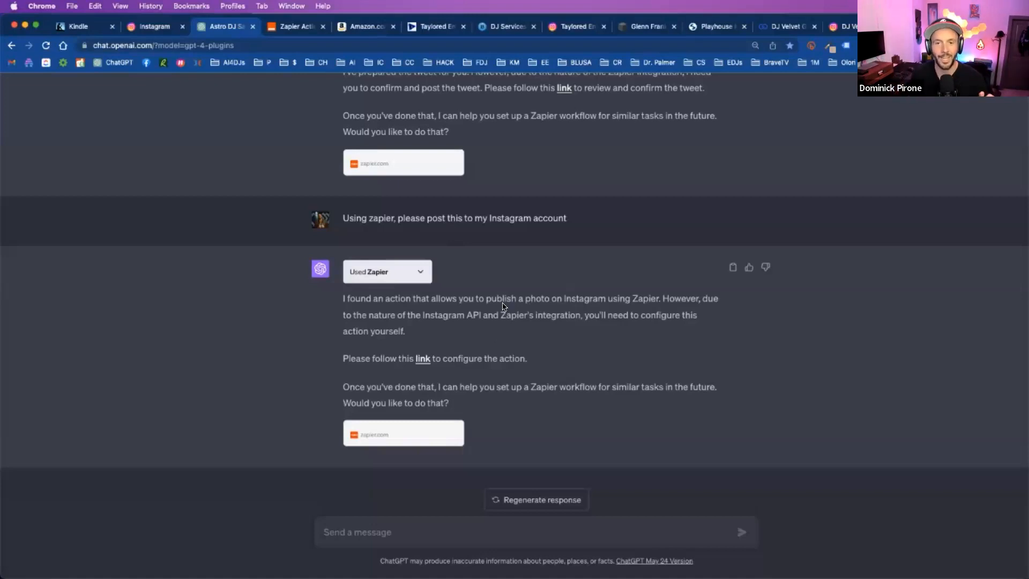
scroll(502, 306, up, 7)
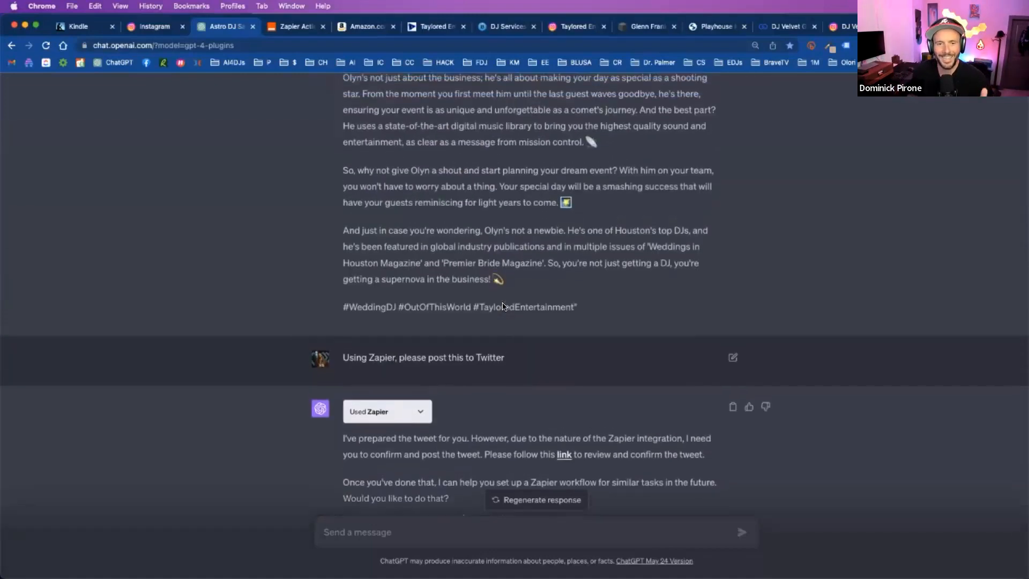
scroll(502, 306, up, 3)
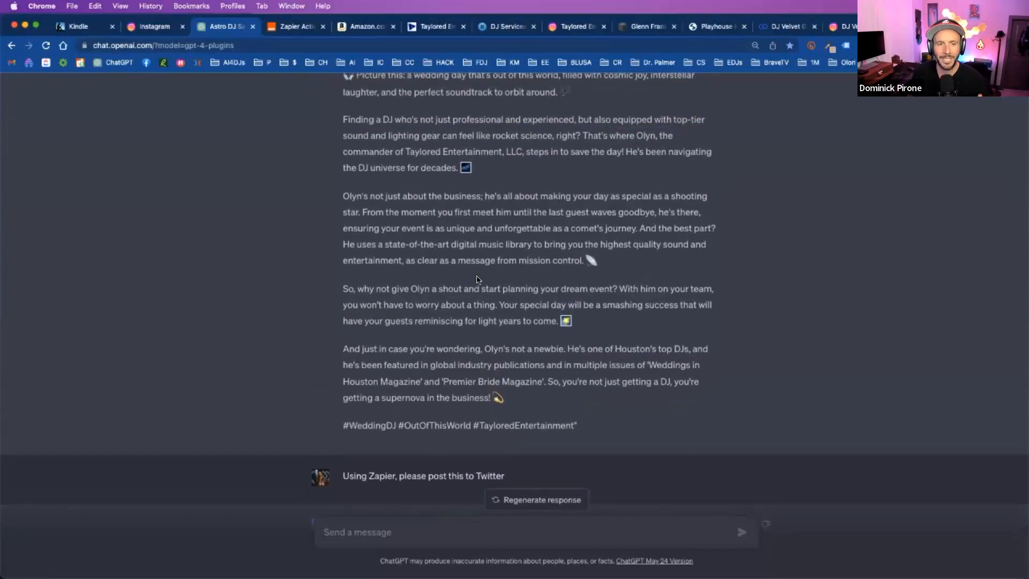
- Switch to Photoshop, regenerate the wedding photo's background with the prompt "the mountain", and browse to its third variation
click(294, 557)
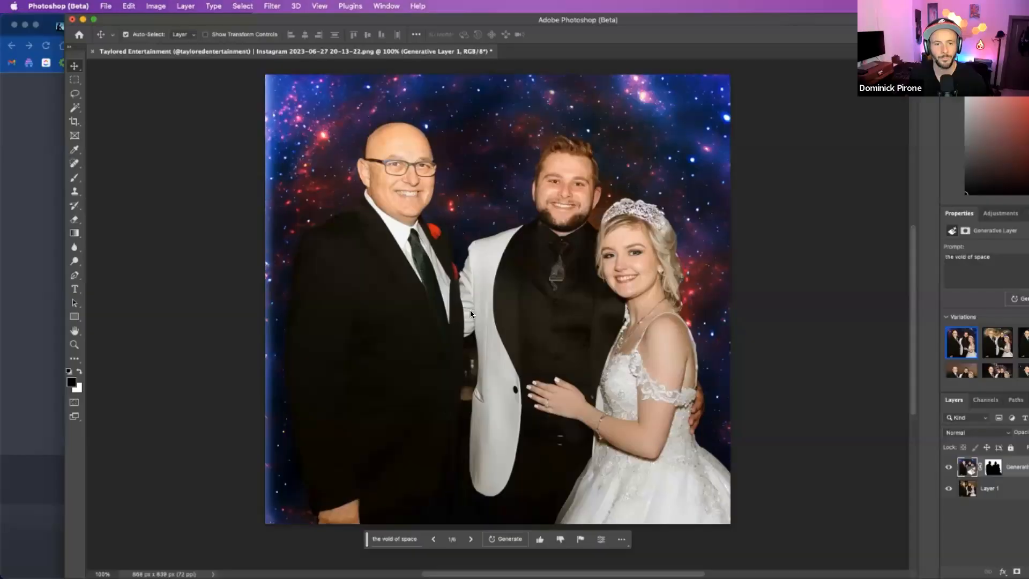
click(231, 110)
click(734, 275)
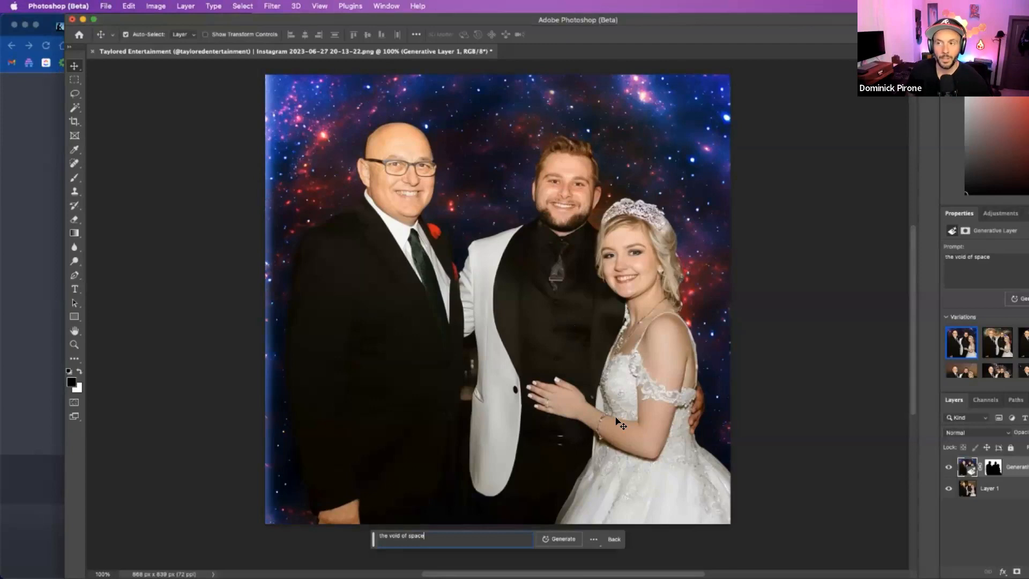
key(super+a)
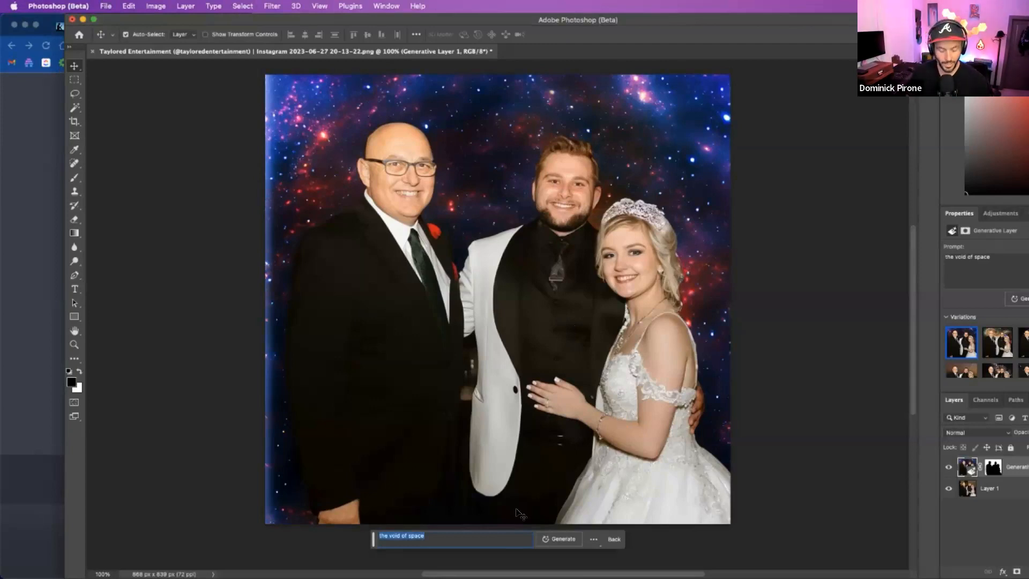
text(the mountain)
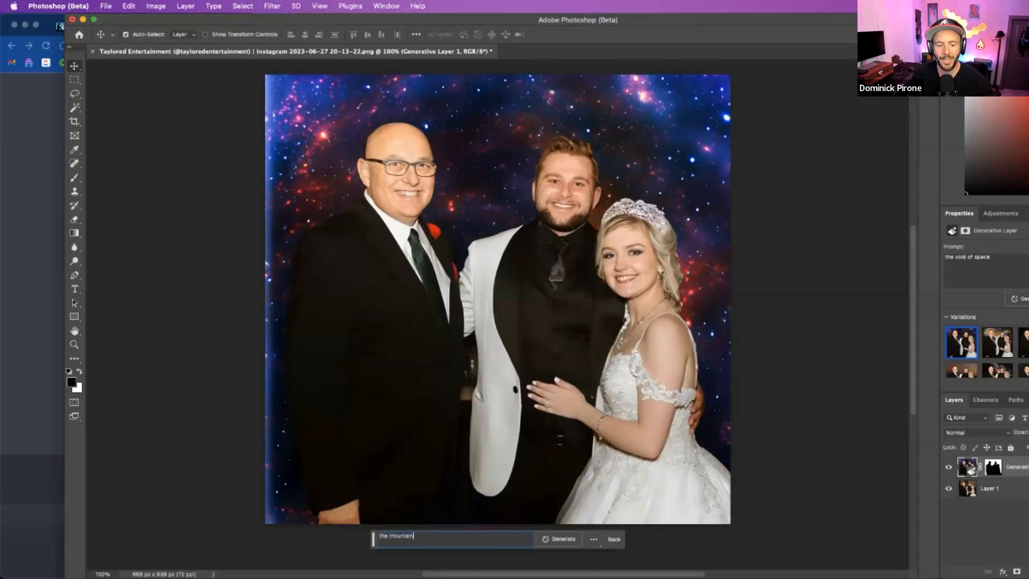
key(super+a)
key(BackSpace)
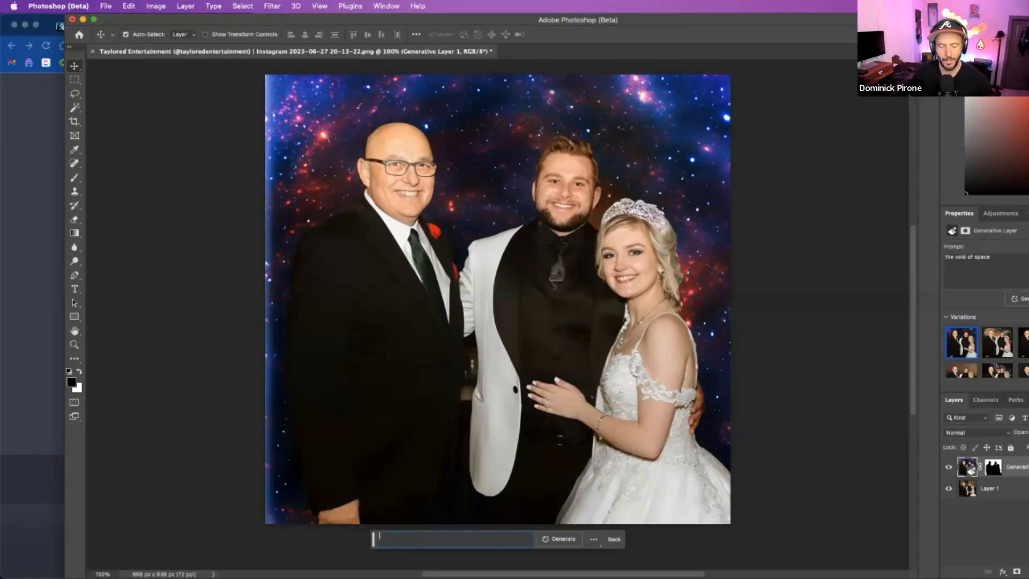
text(the mountain)
key(Return)
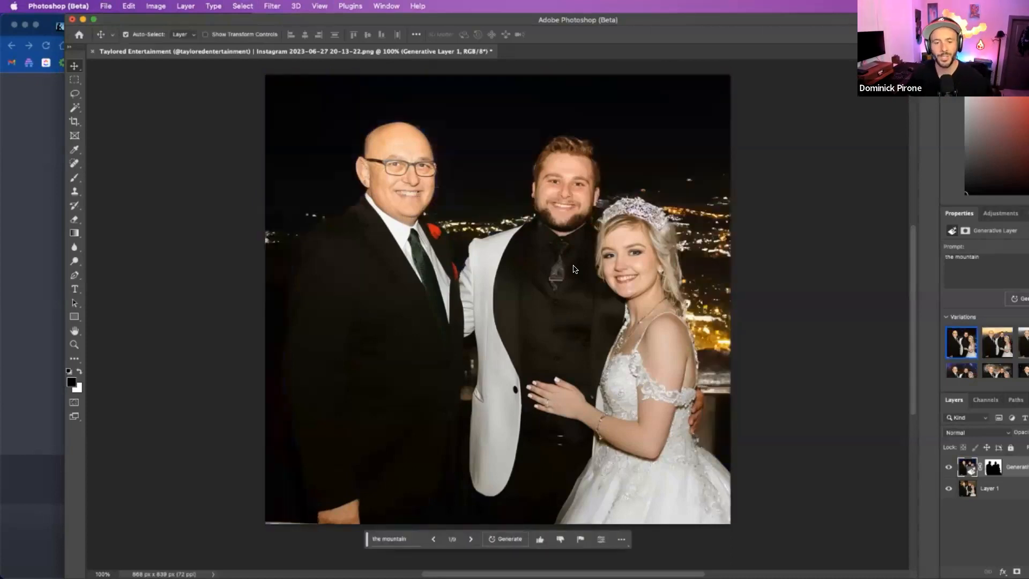
click(471, 539)
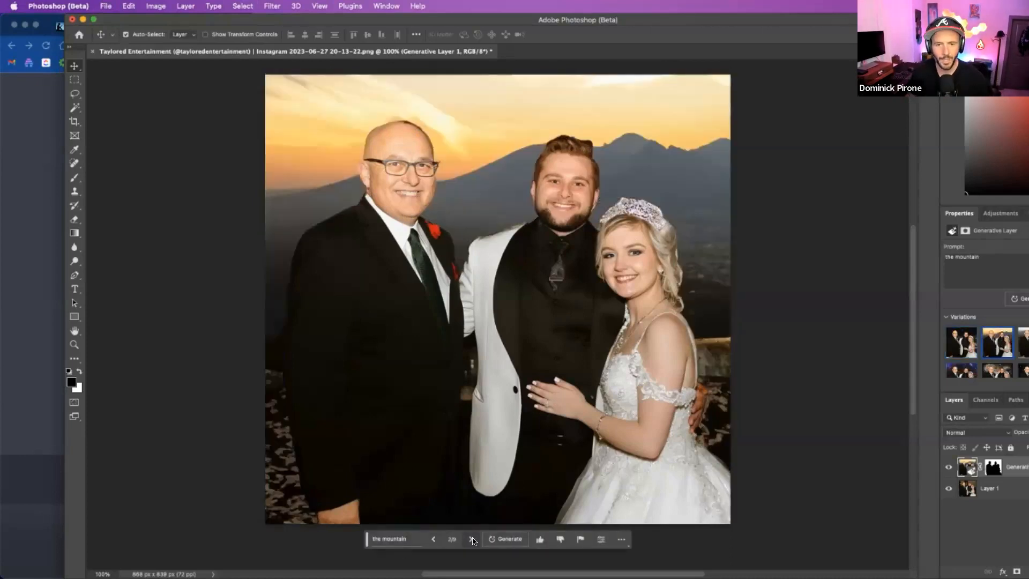
click(471, 539)
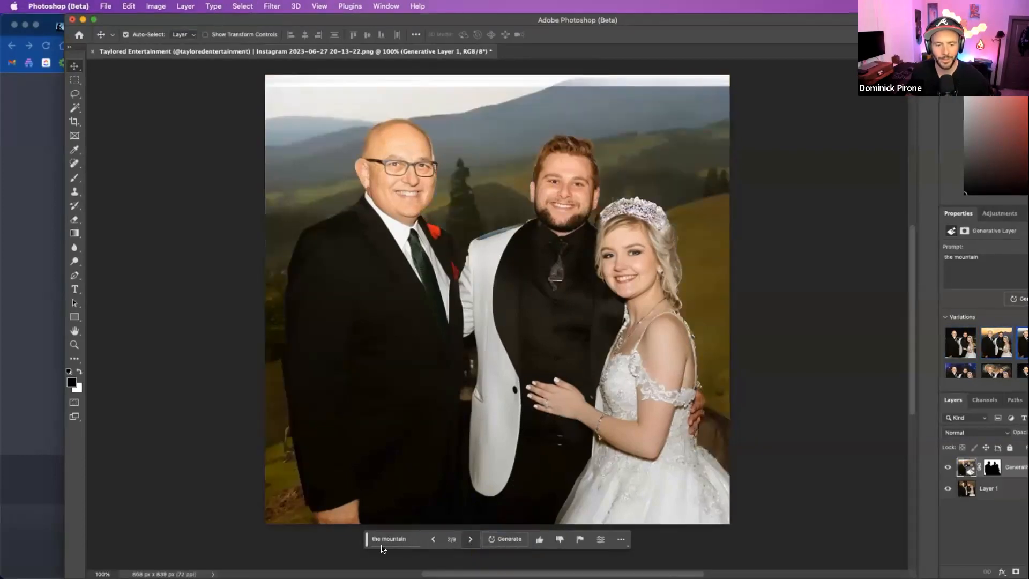
- Generate new backgrounds for the wedding photo's generative layer with the prompt "the swiss alps"
click(381, 543)
text(the sw)
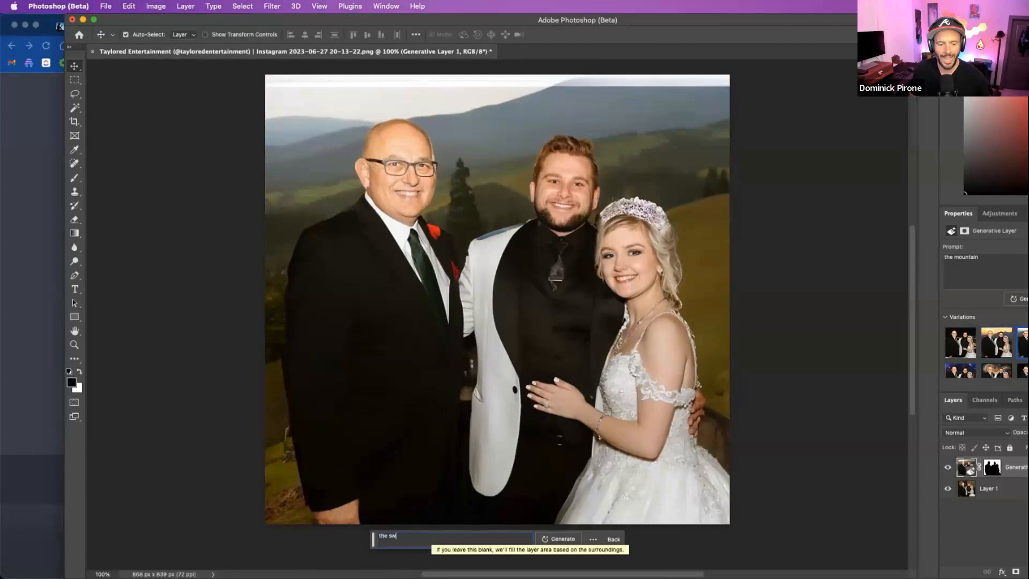
text(iss alps)
key(Return)
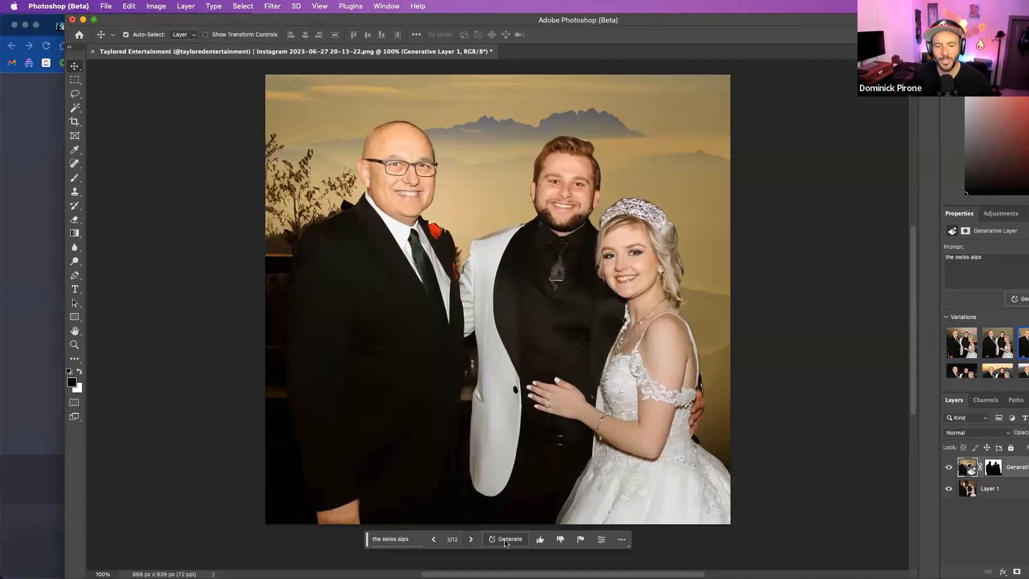
- Generate another set of "the swiss alps" backgrounds and choose the third variation, snowy peaks under an orange sky
click(505, 540)
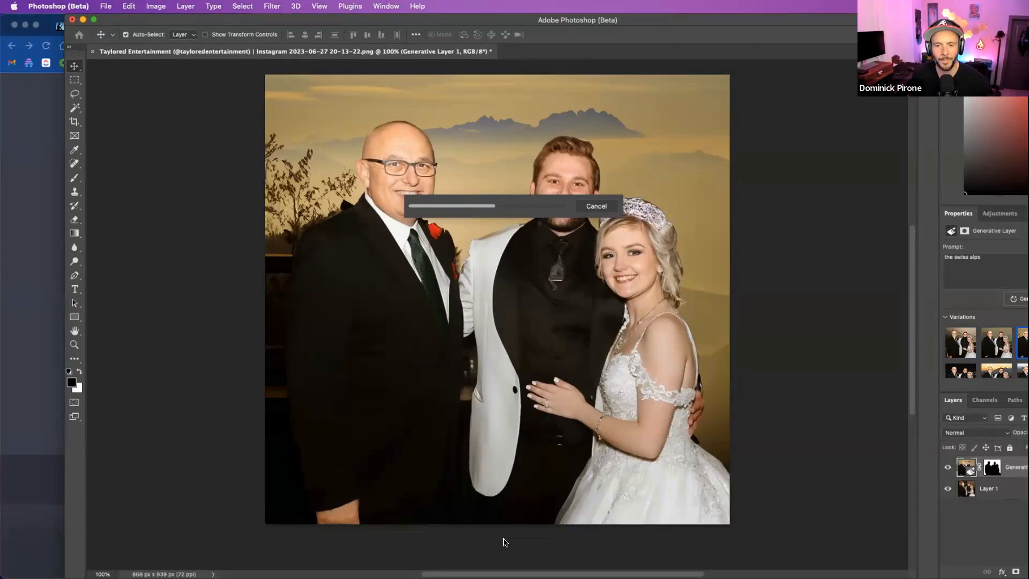
click(470, 539)
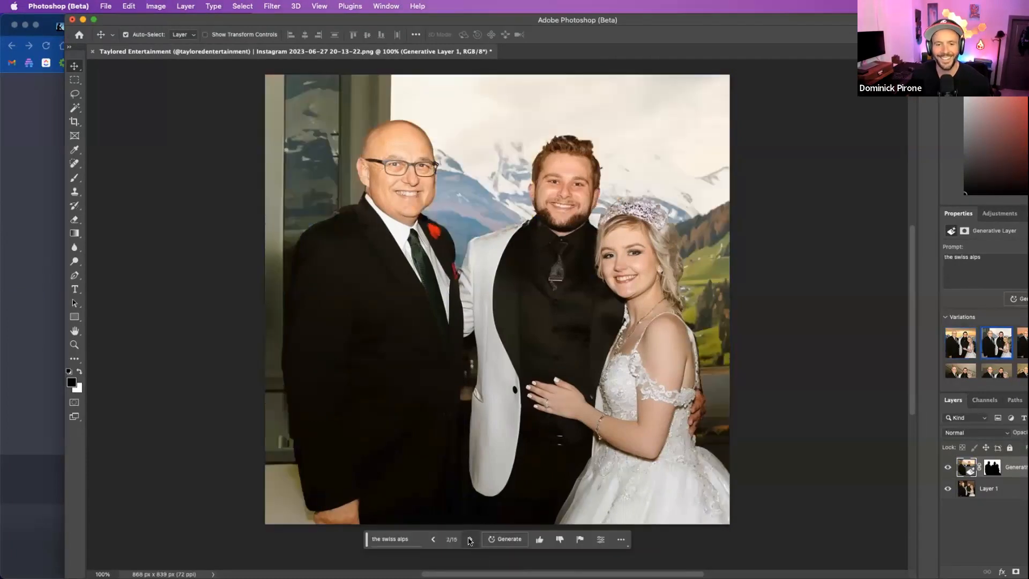
click(470, 539)
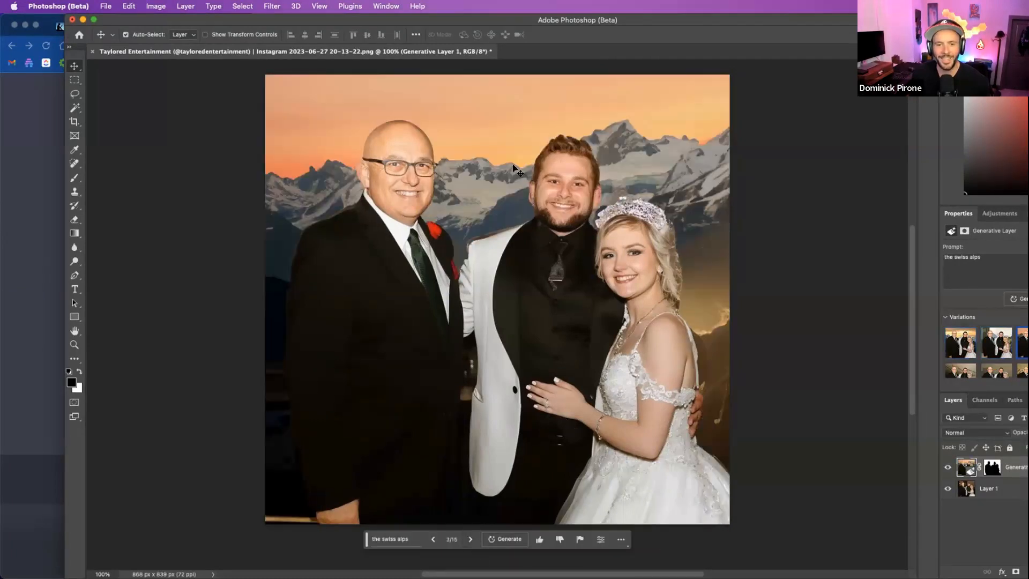